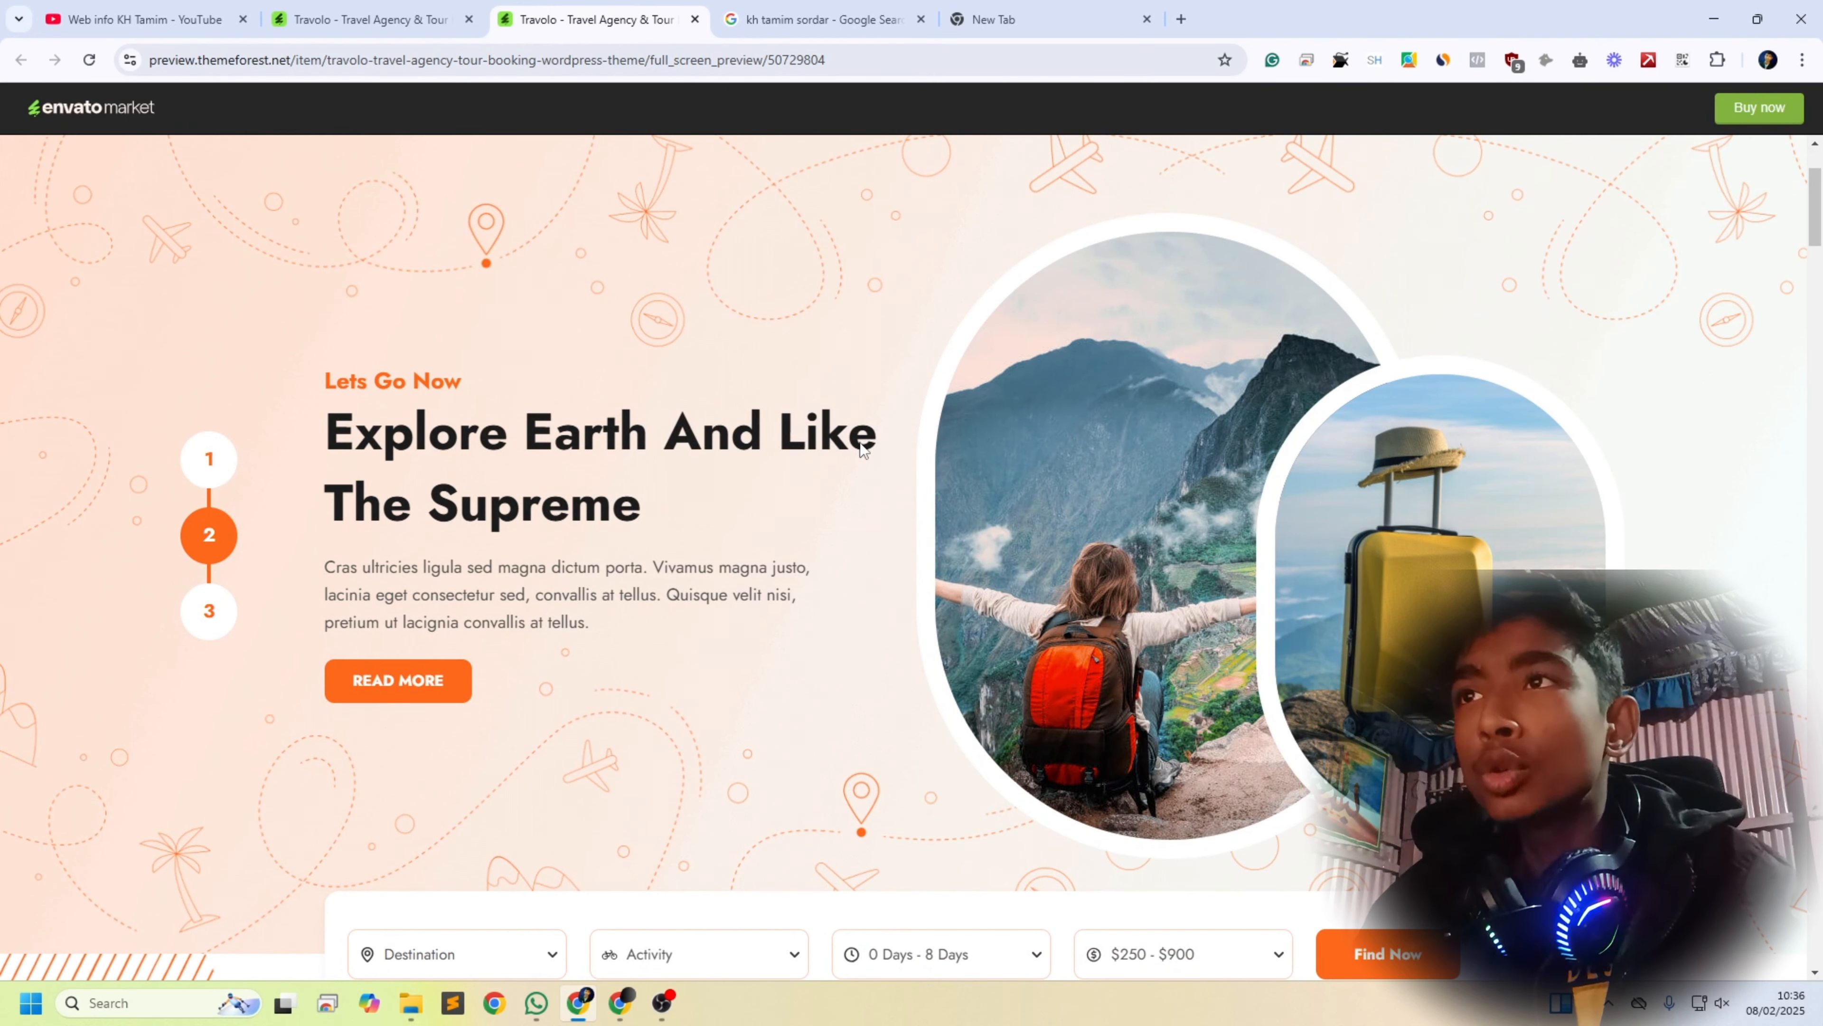
# Step: Look through the sections of the Travolo theme's live demo home page
pyautogui.scroll(-10, 1439, 547)
pyautogui.scroll(-4, 1606, 501)
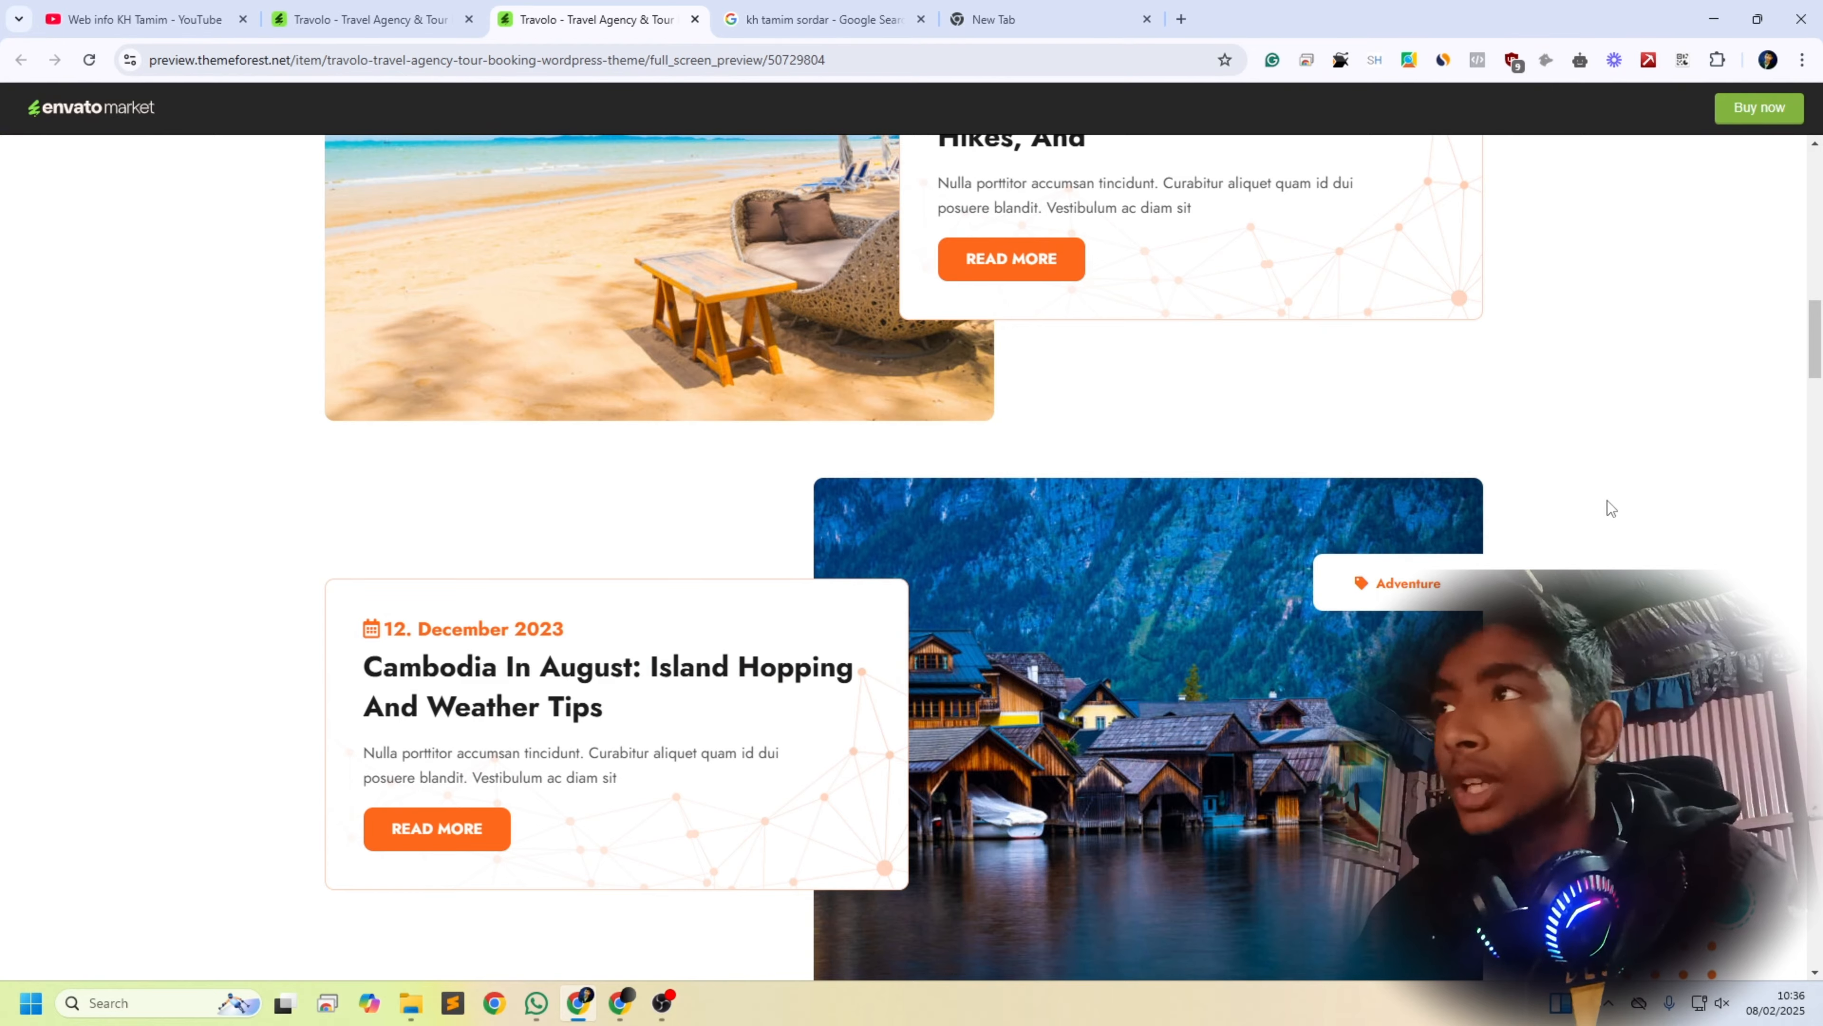
pyautogui.scroll(-10, 1607, 501)
pyautogui.scroll(-5, 1818, 348)
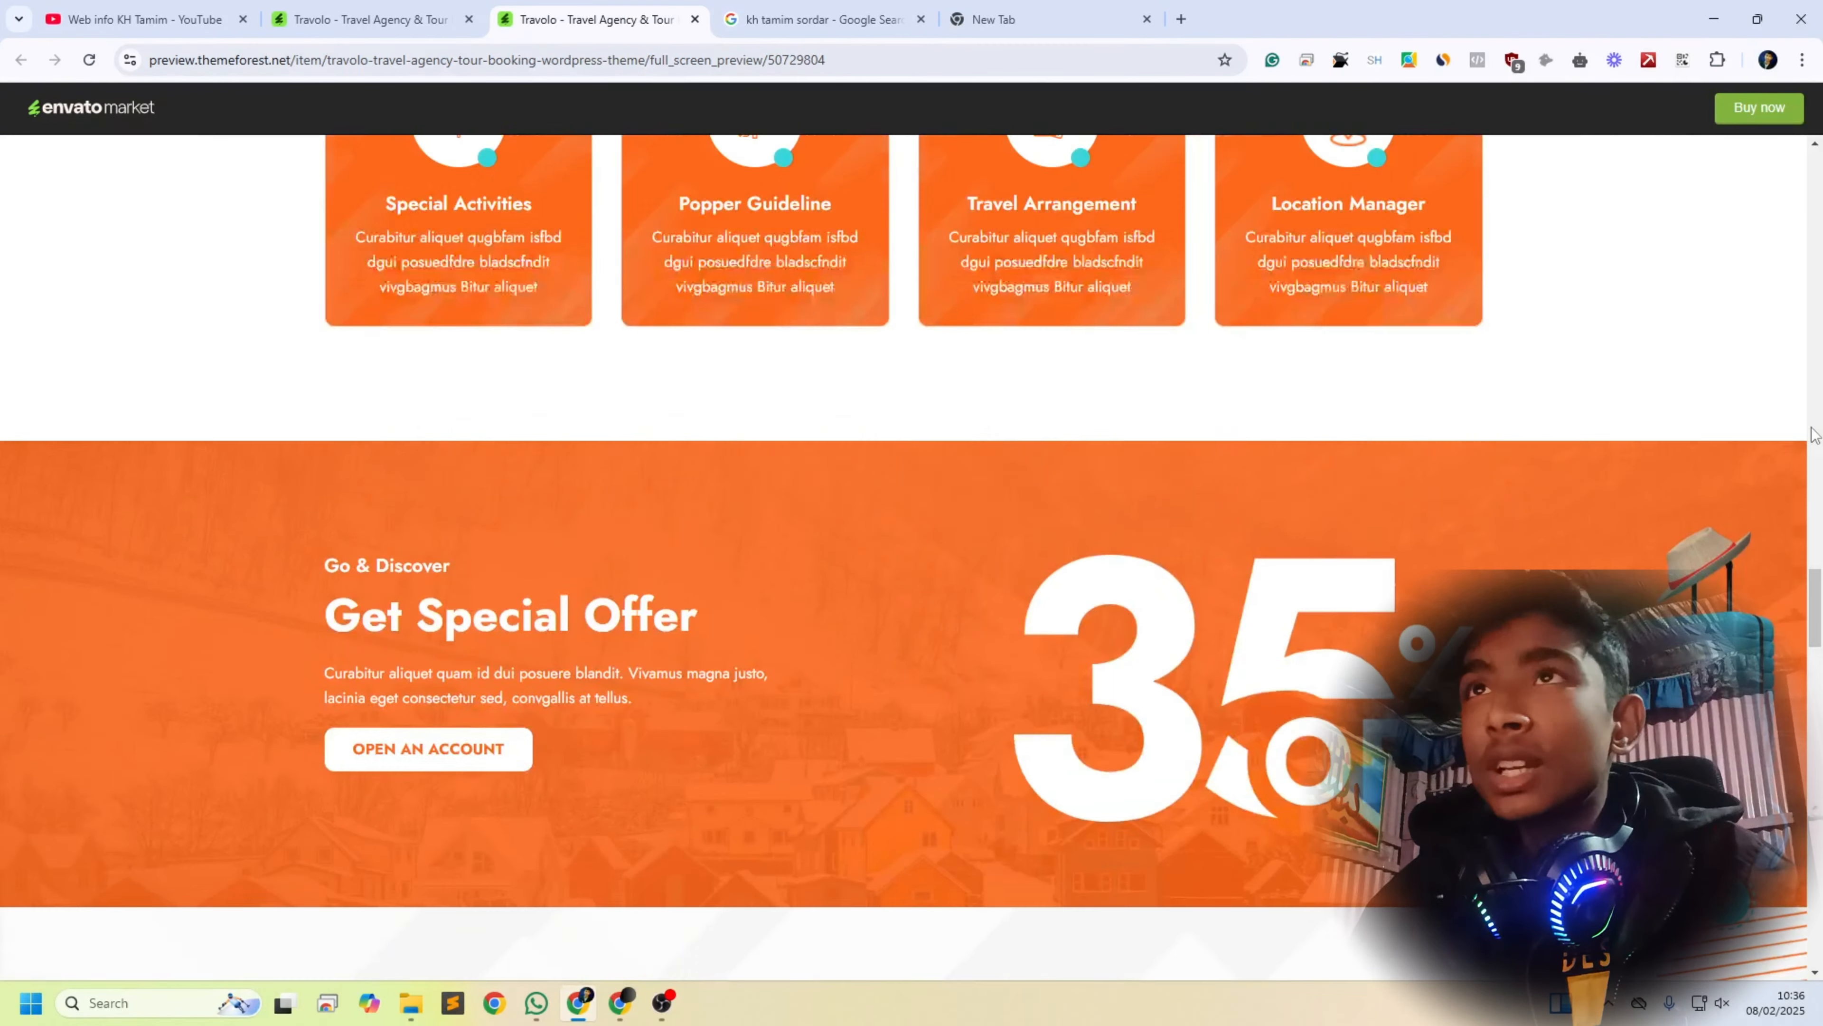
pyautogui.scroll(15, 1817, 349)
pyautogui.scroll(2, 1820, 347)
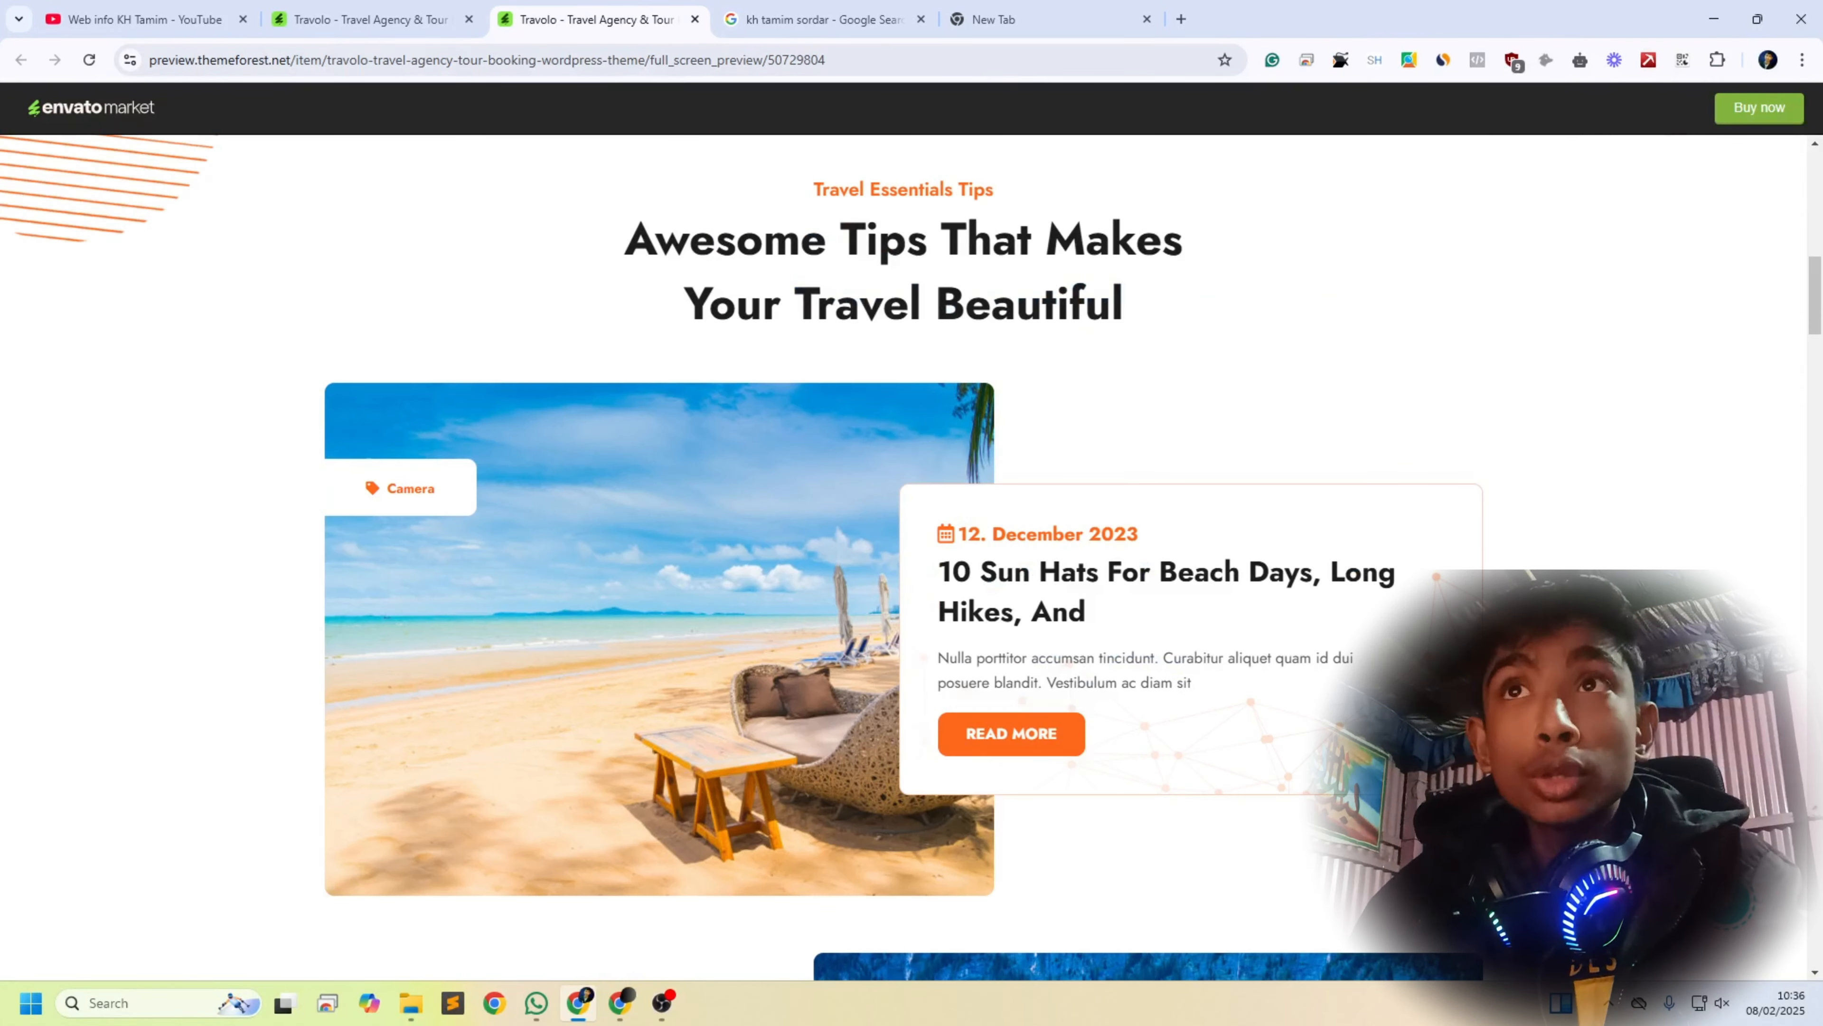
pyautogui.scroll(20, 1243, 428)
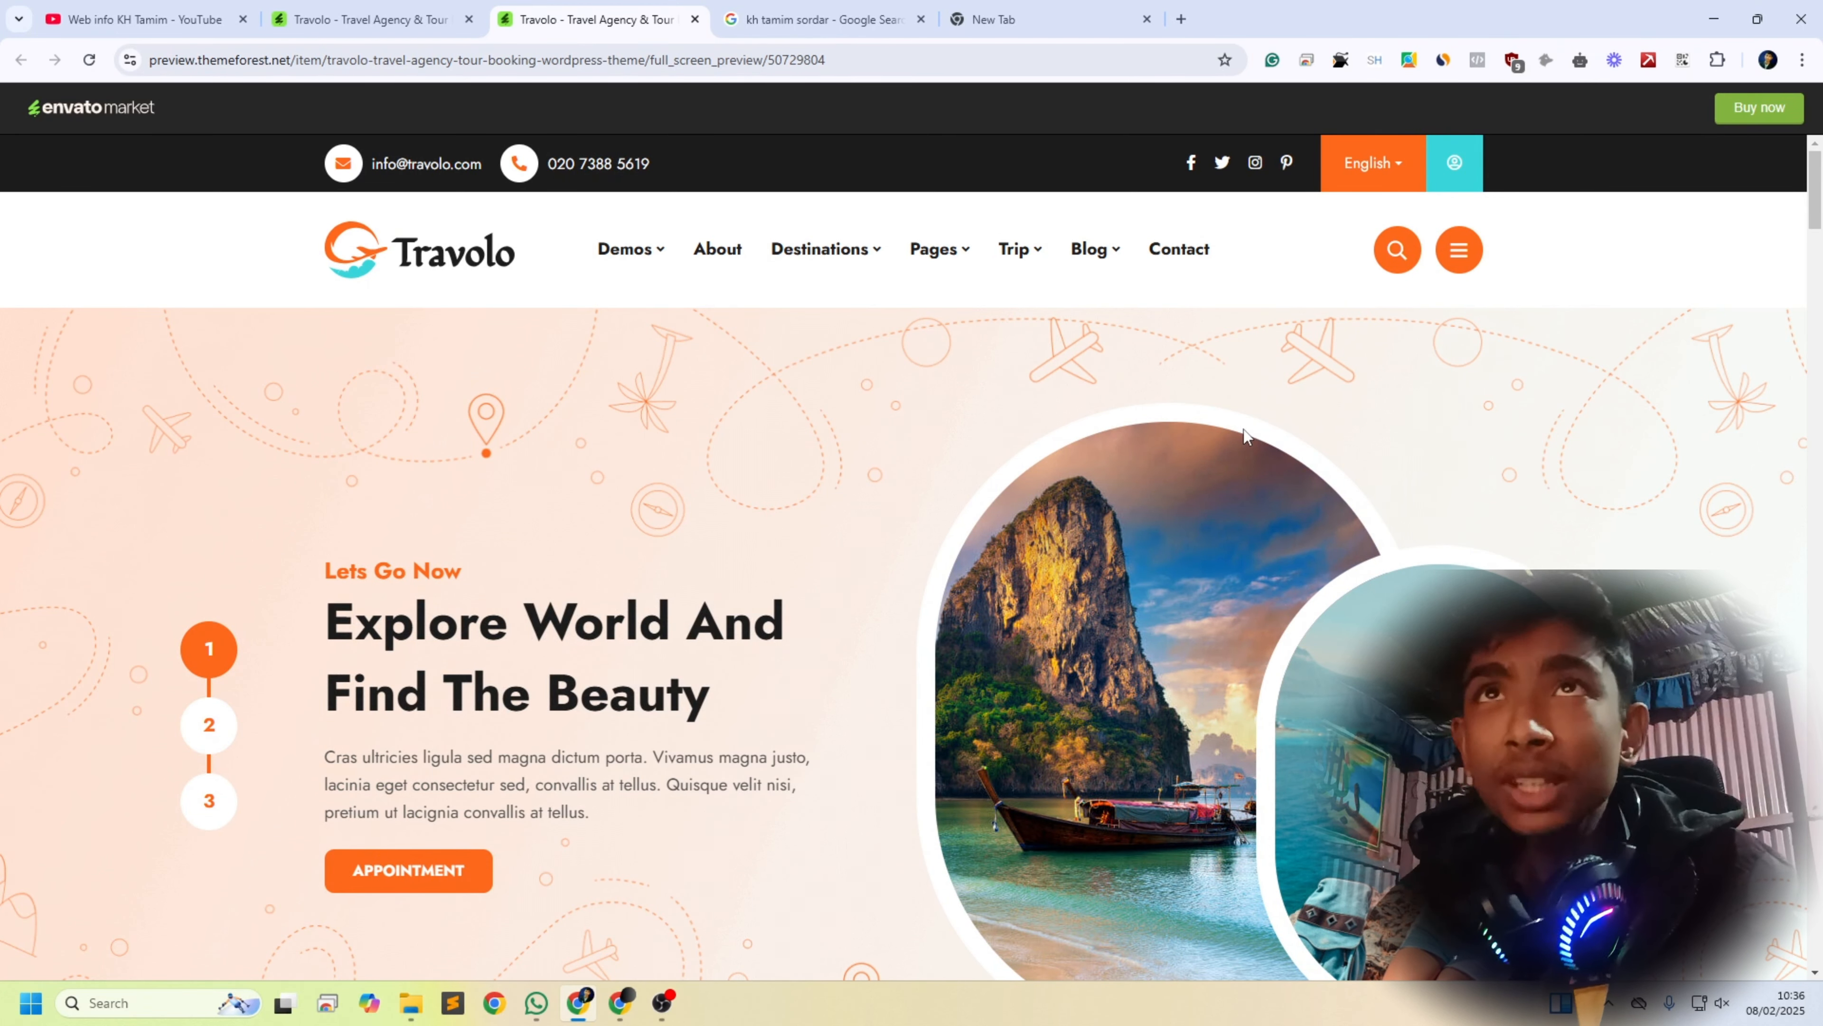
# Step: Check the Travolo theme's name and regular licence price on its ThemeForest item page
pyautogui.click(406, 14)
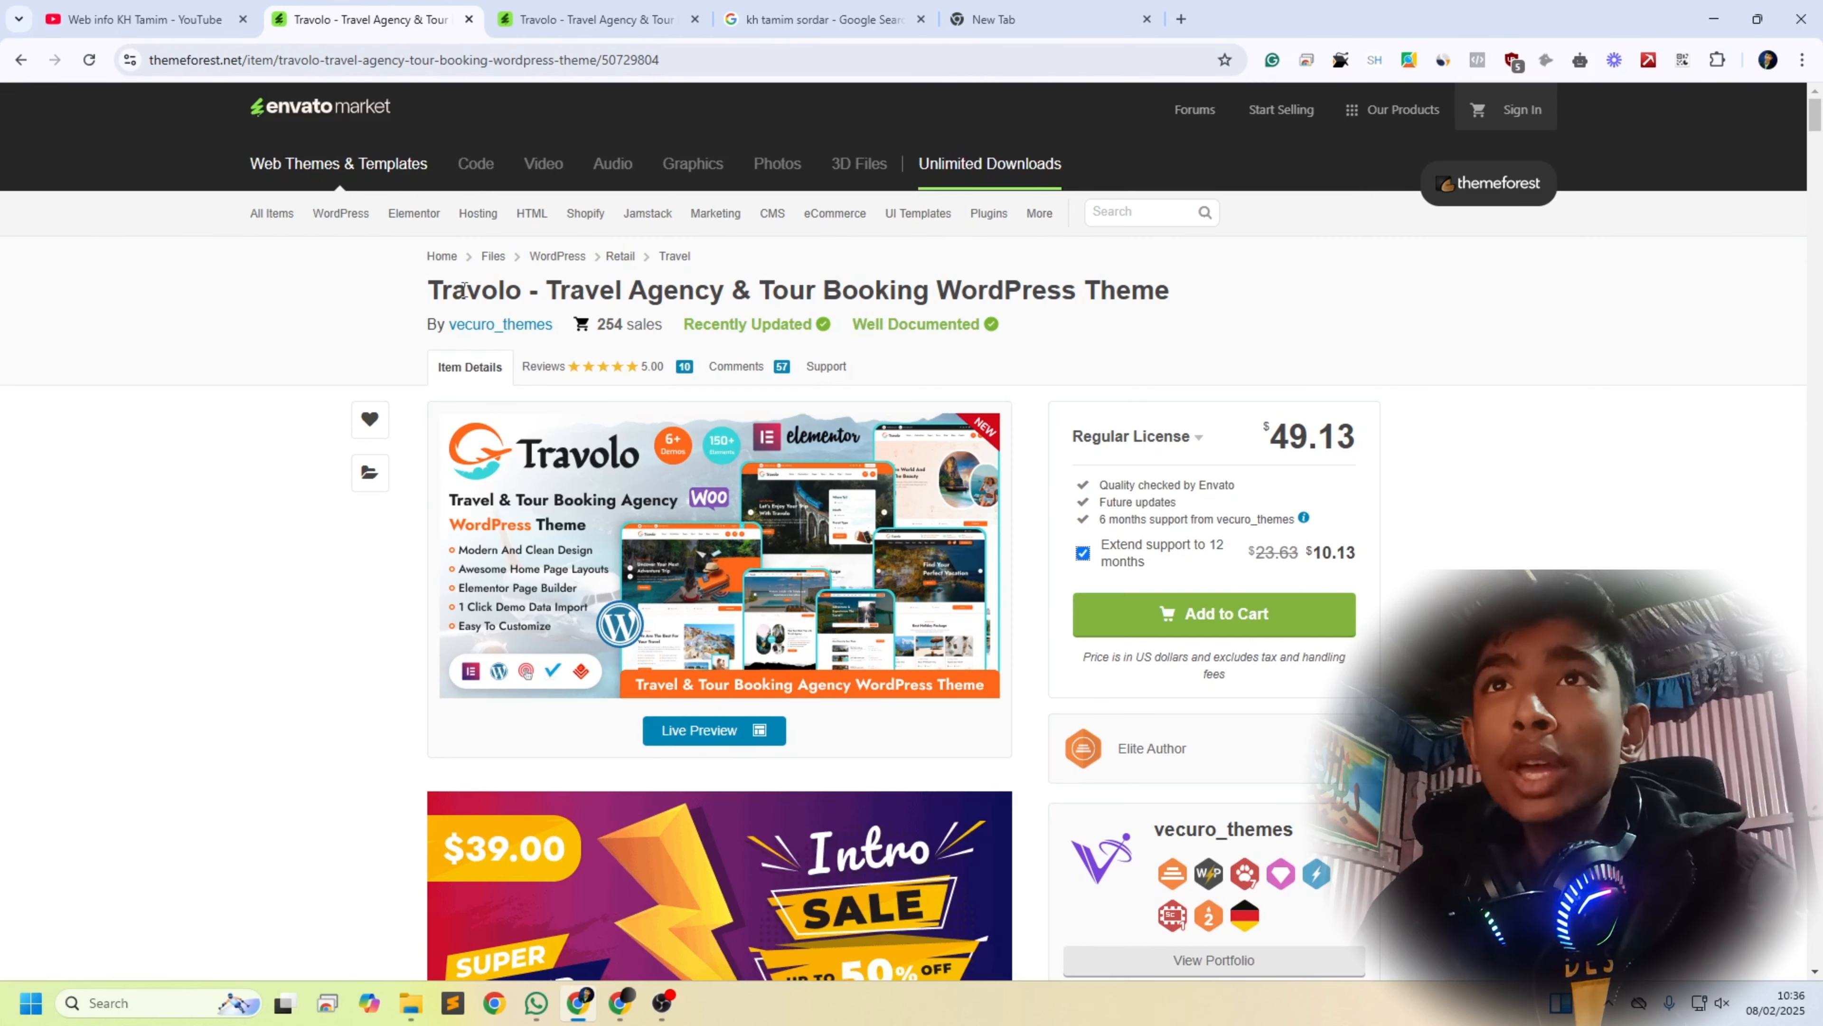
pyautogui.moveTo(428, 290); pyautogui.dragTo(512, 290)
pyautogui.click(522, 290)
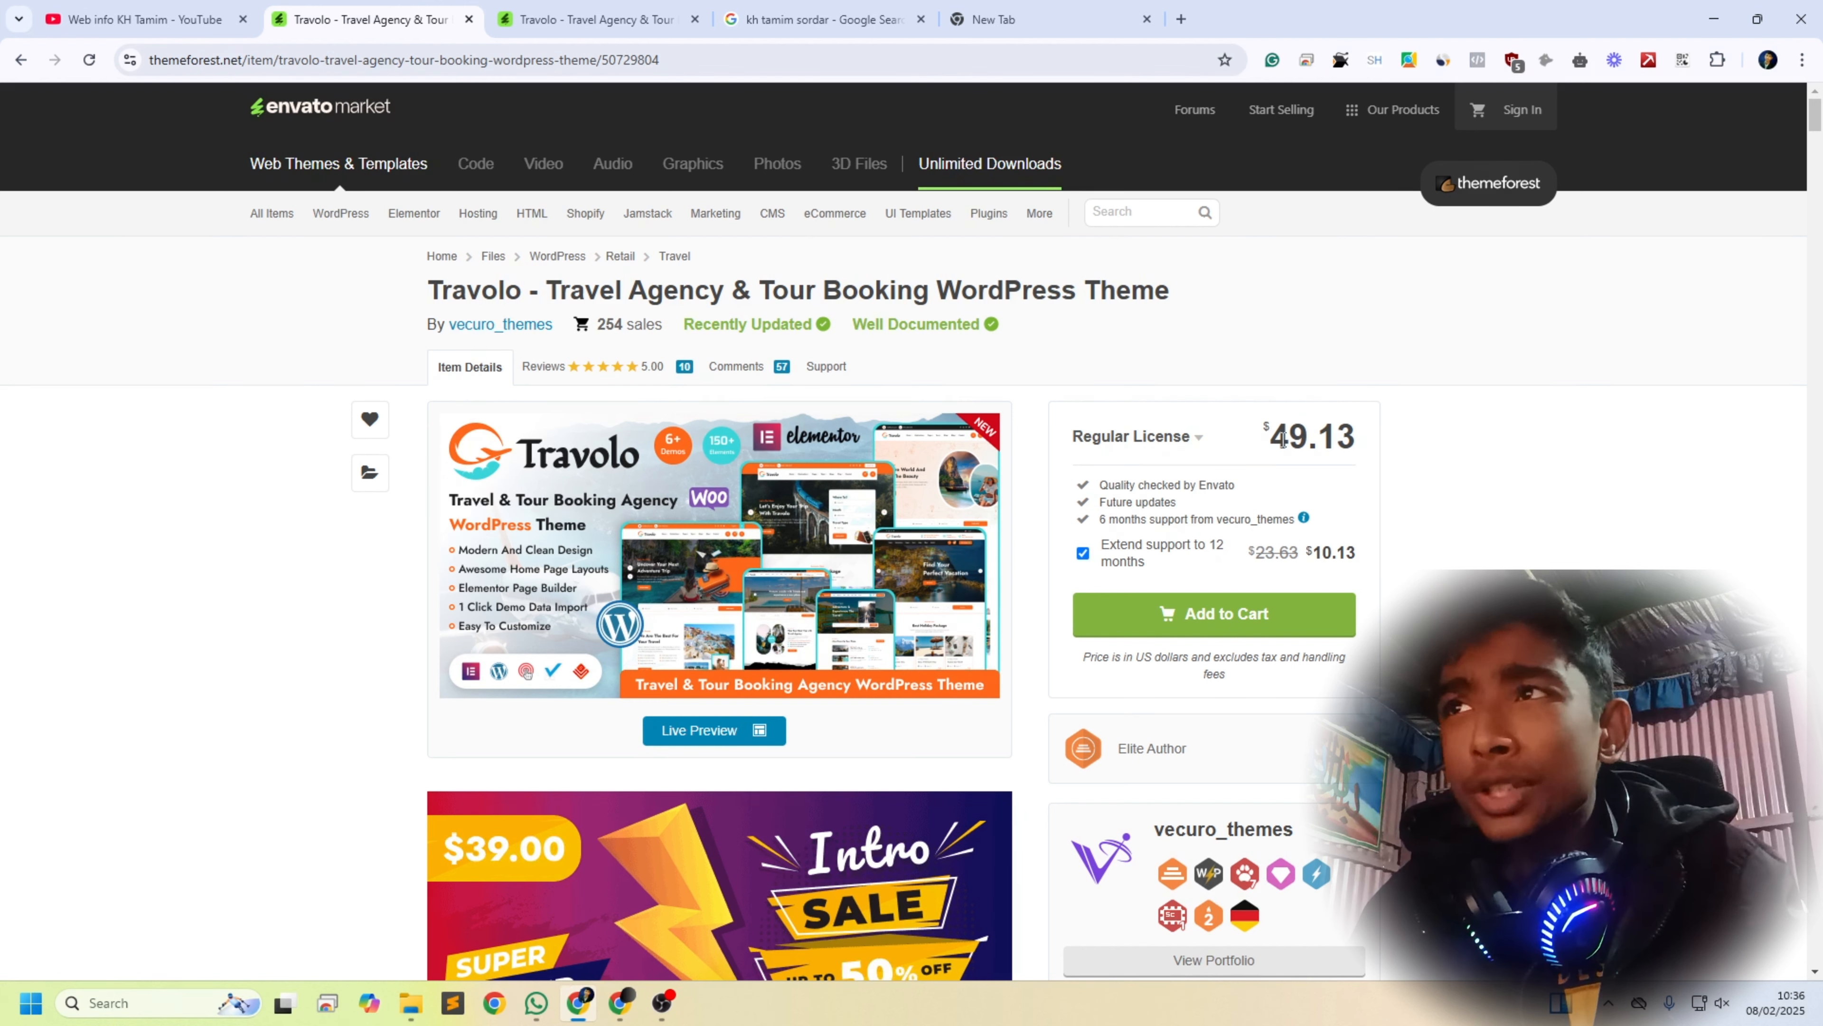
pyautogui.moveTo(1278, 440); pyautogui.dragTo(1361, 447)
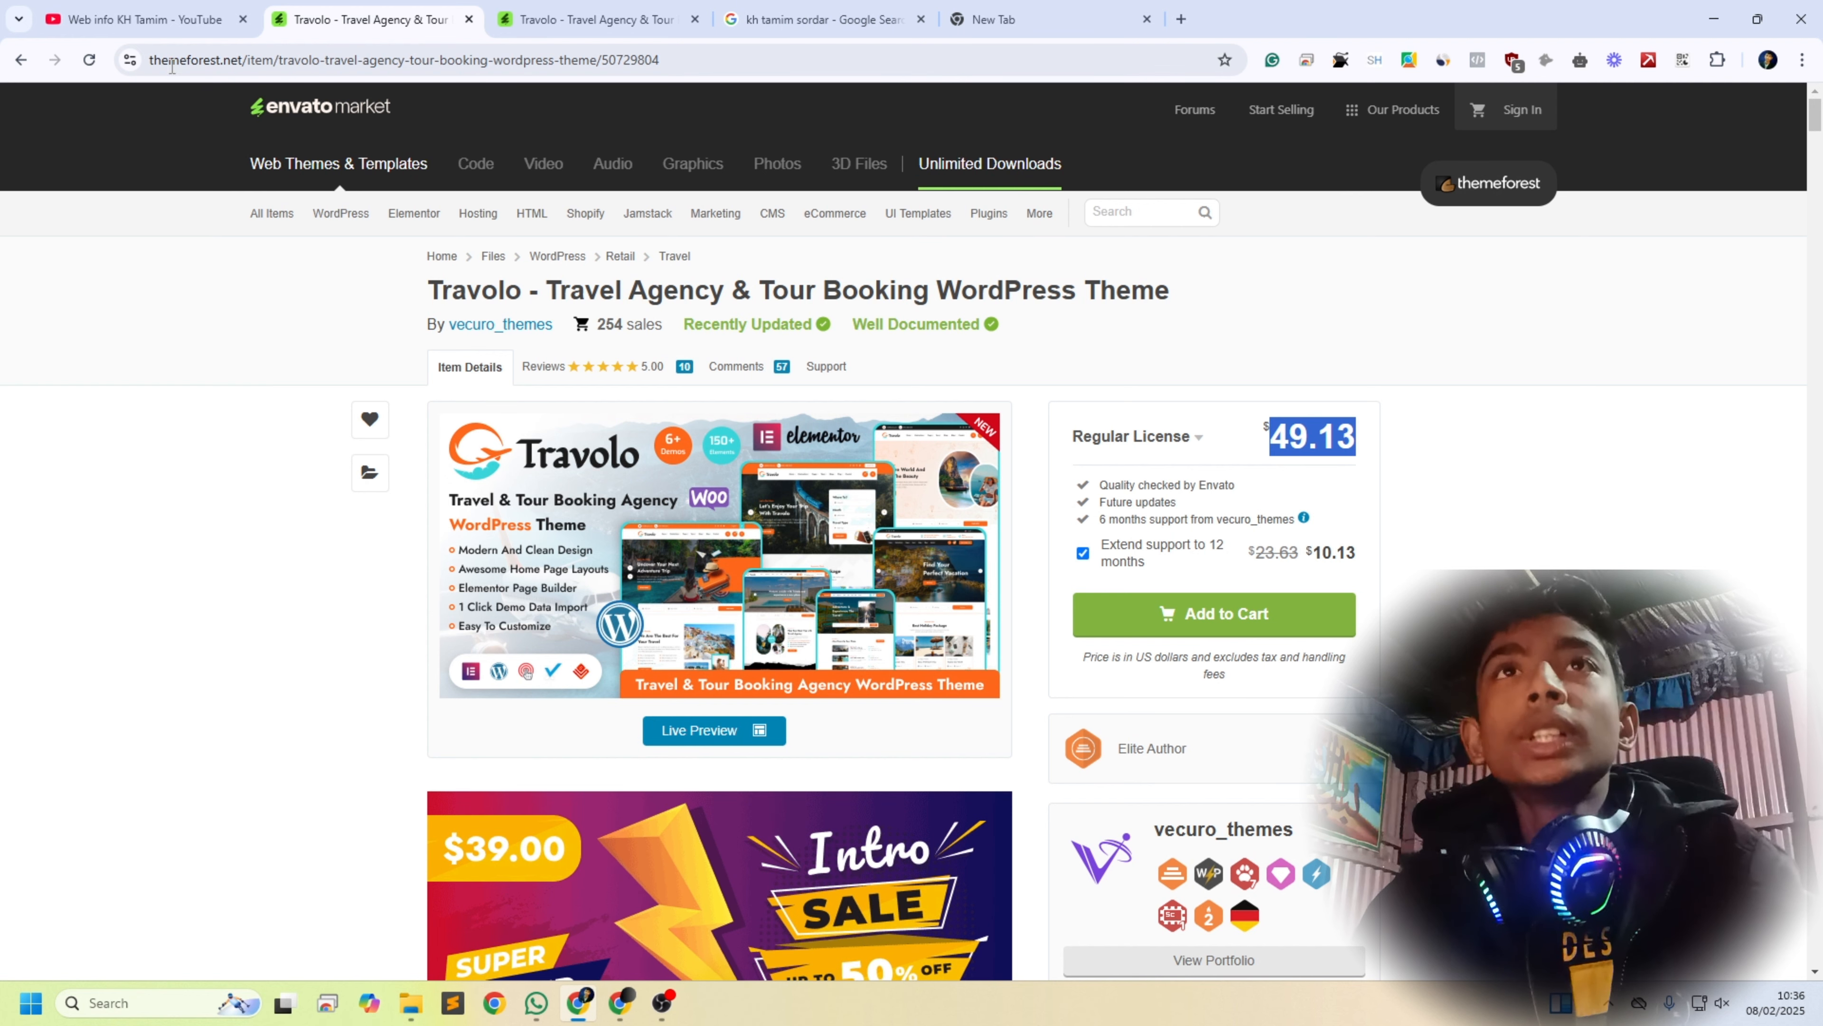
# Step: Switch to the browser window holding the WordPress site and close the cPanel login tab
pyautogui.click(160, 10)
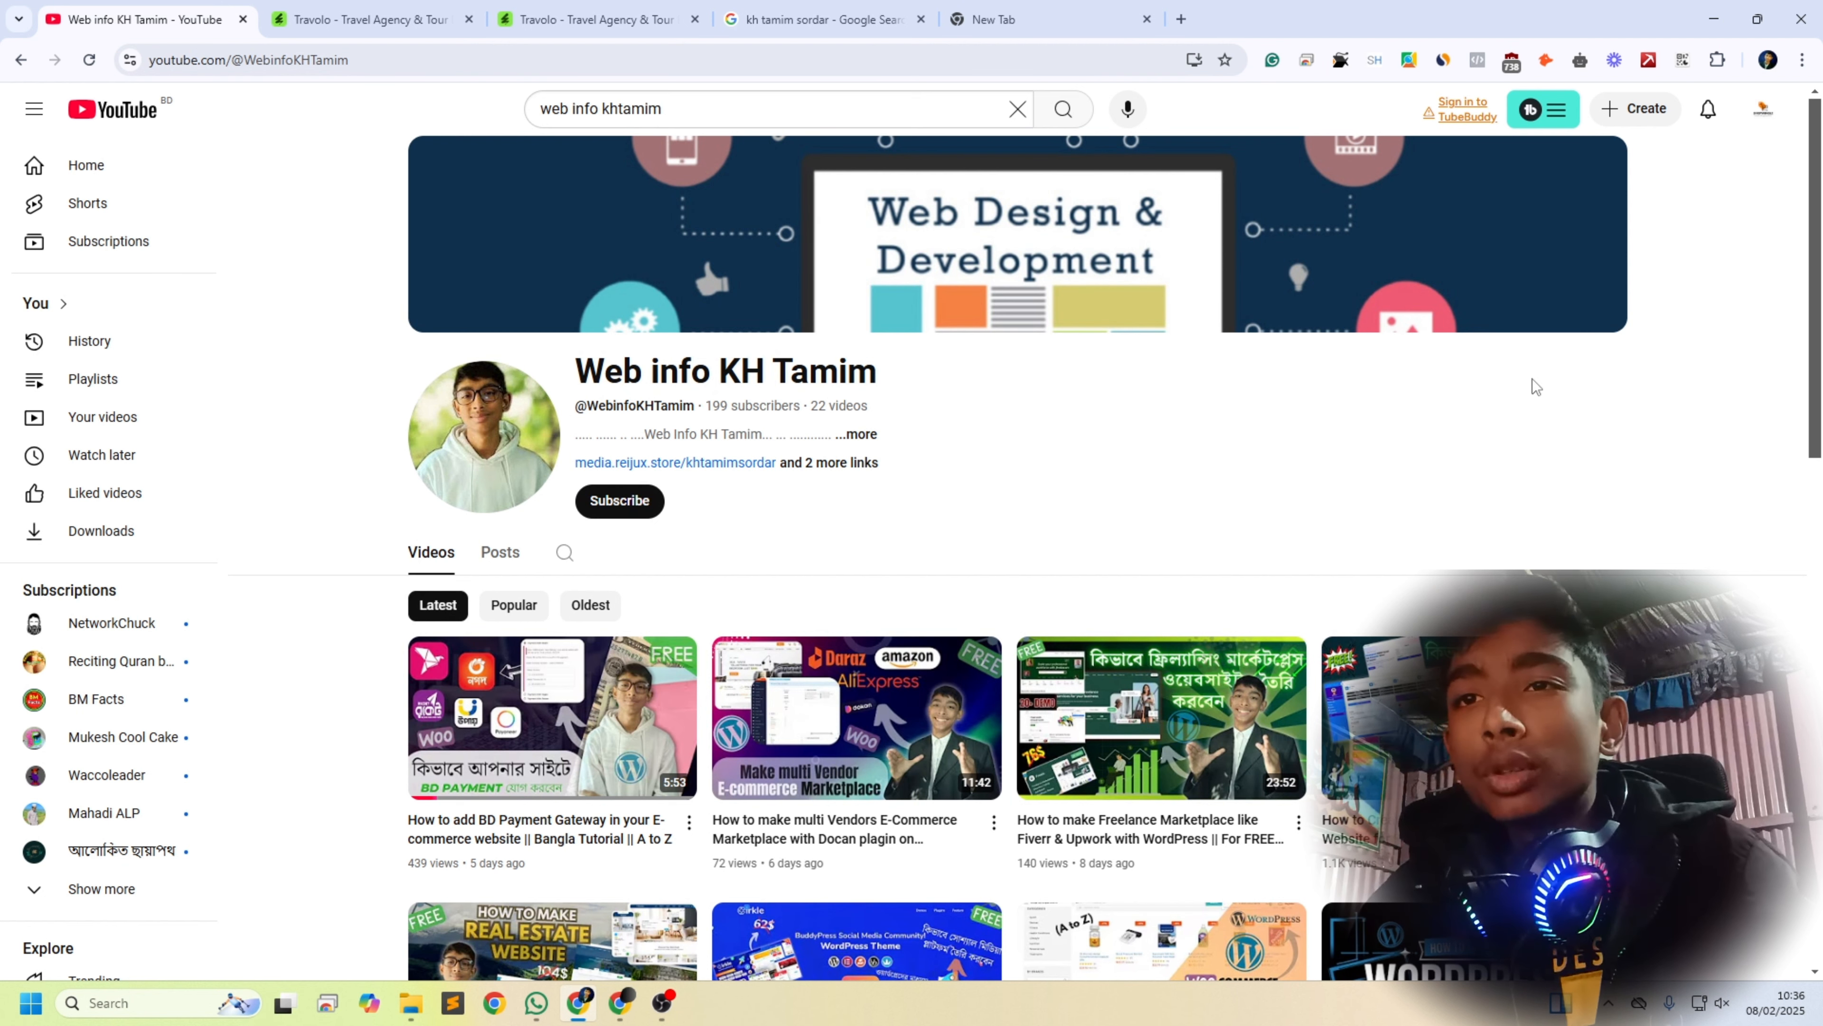
pyautogui.click(621, 999)
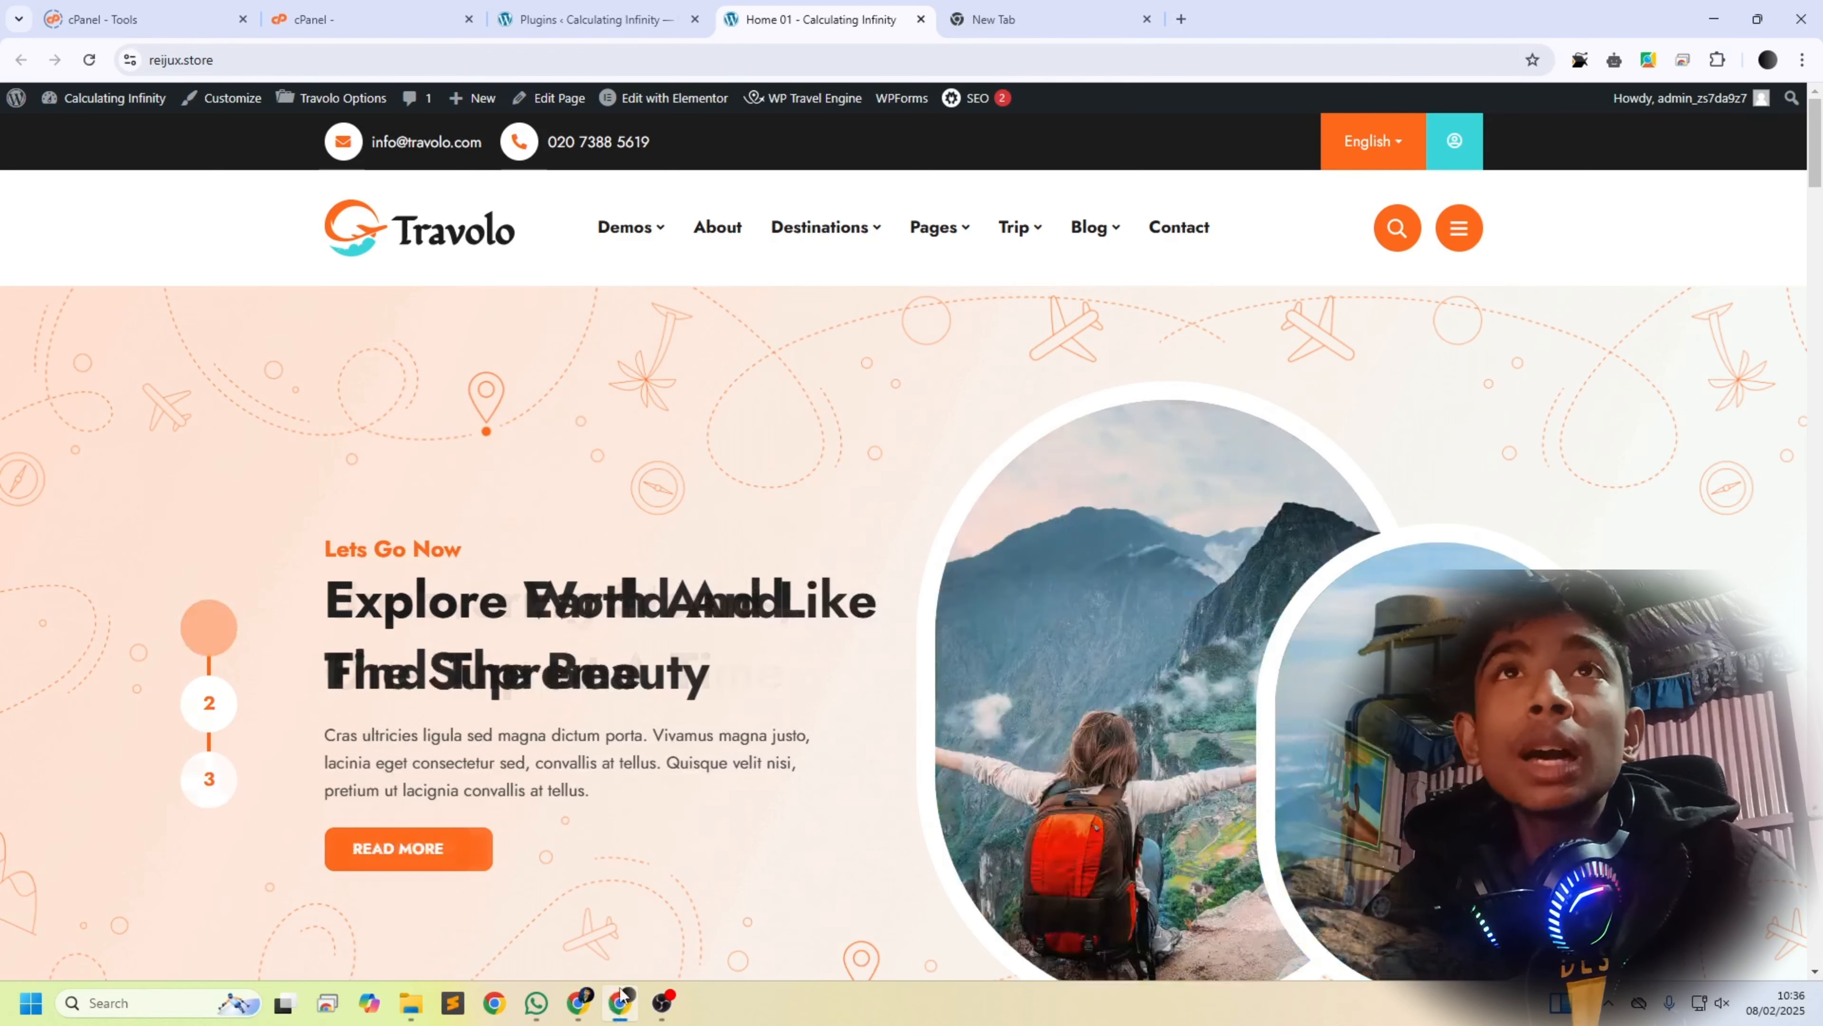
pyautogui.click(215, 20)
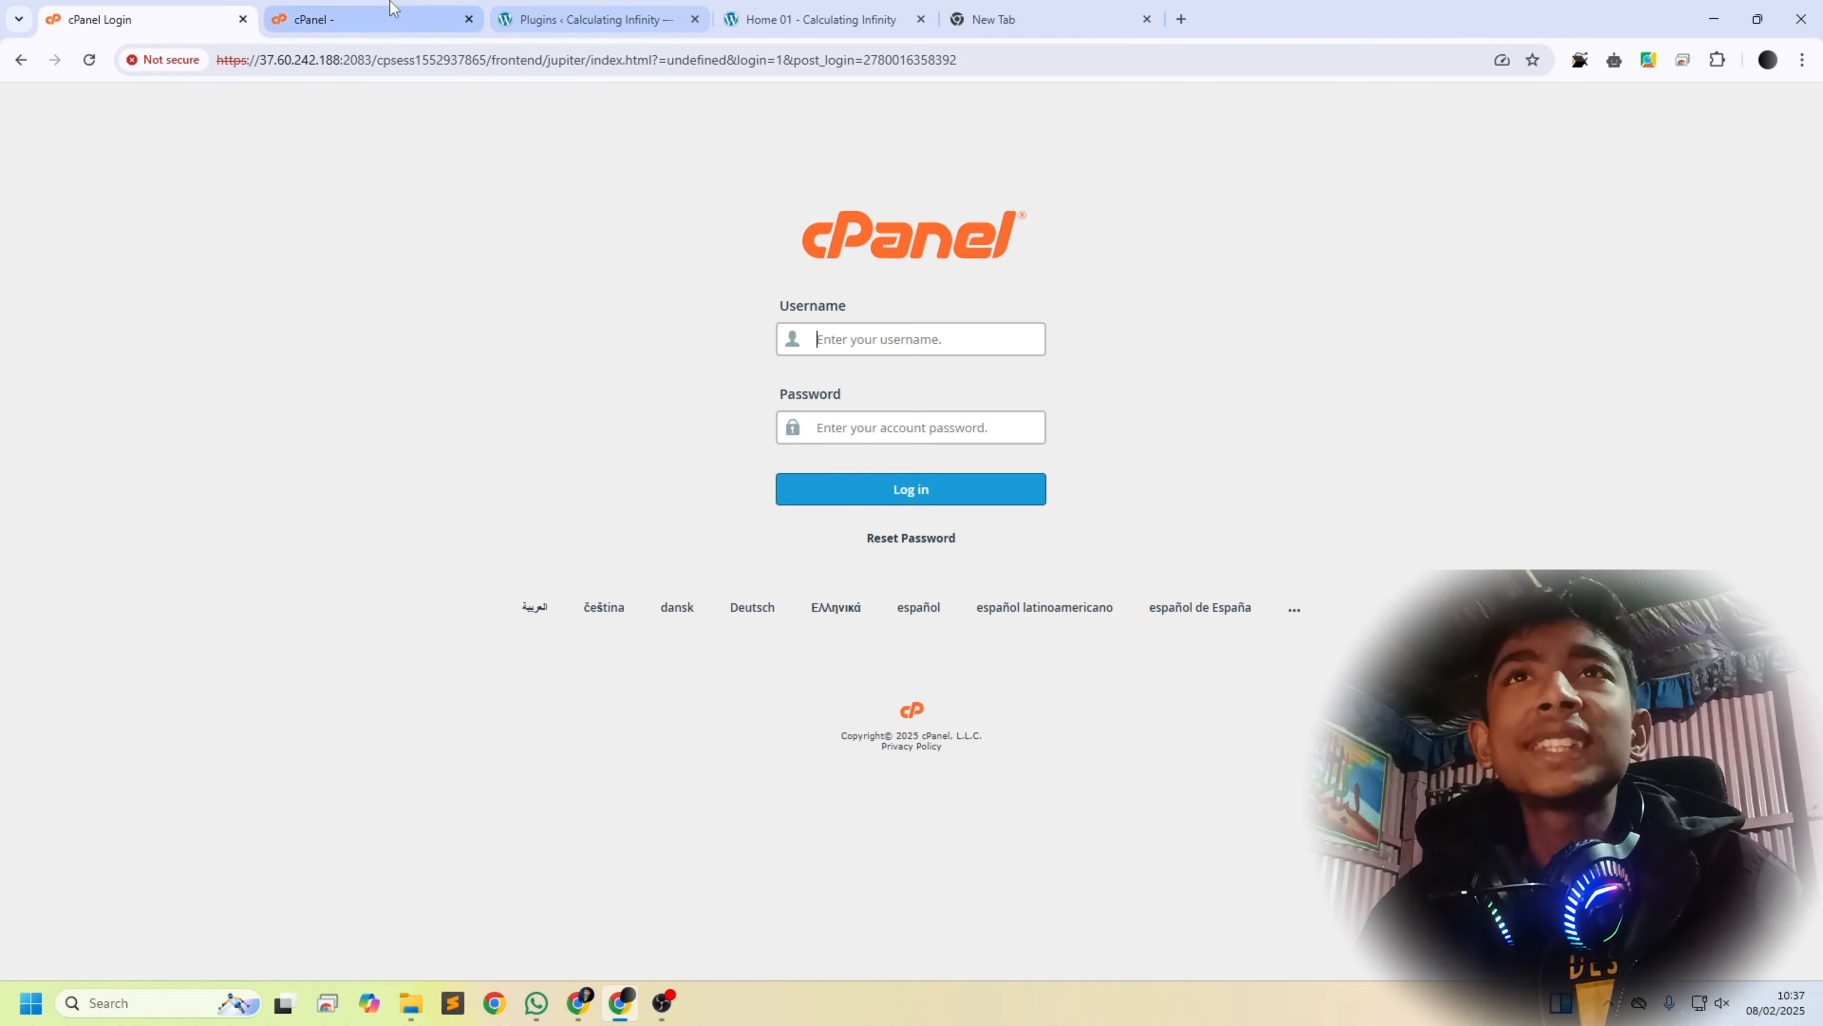
pyautogui.click(388, 19)
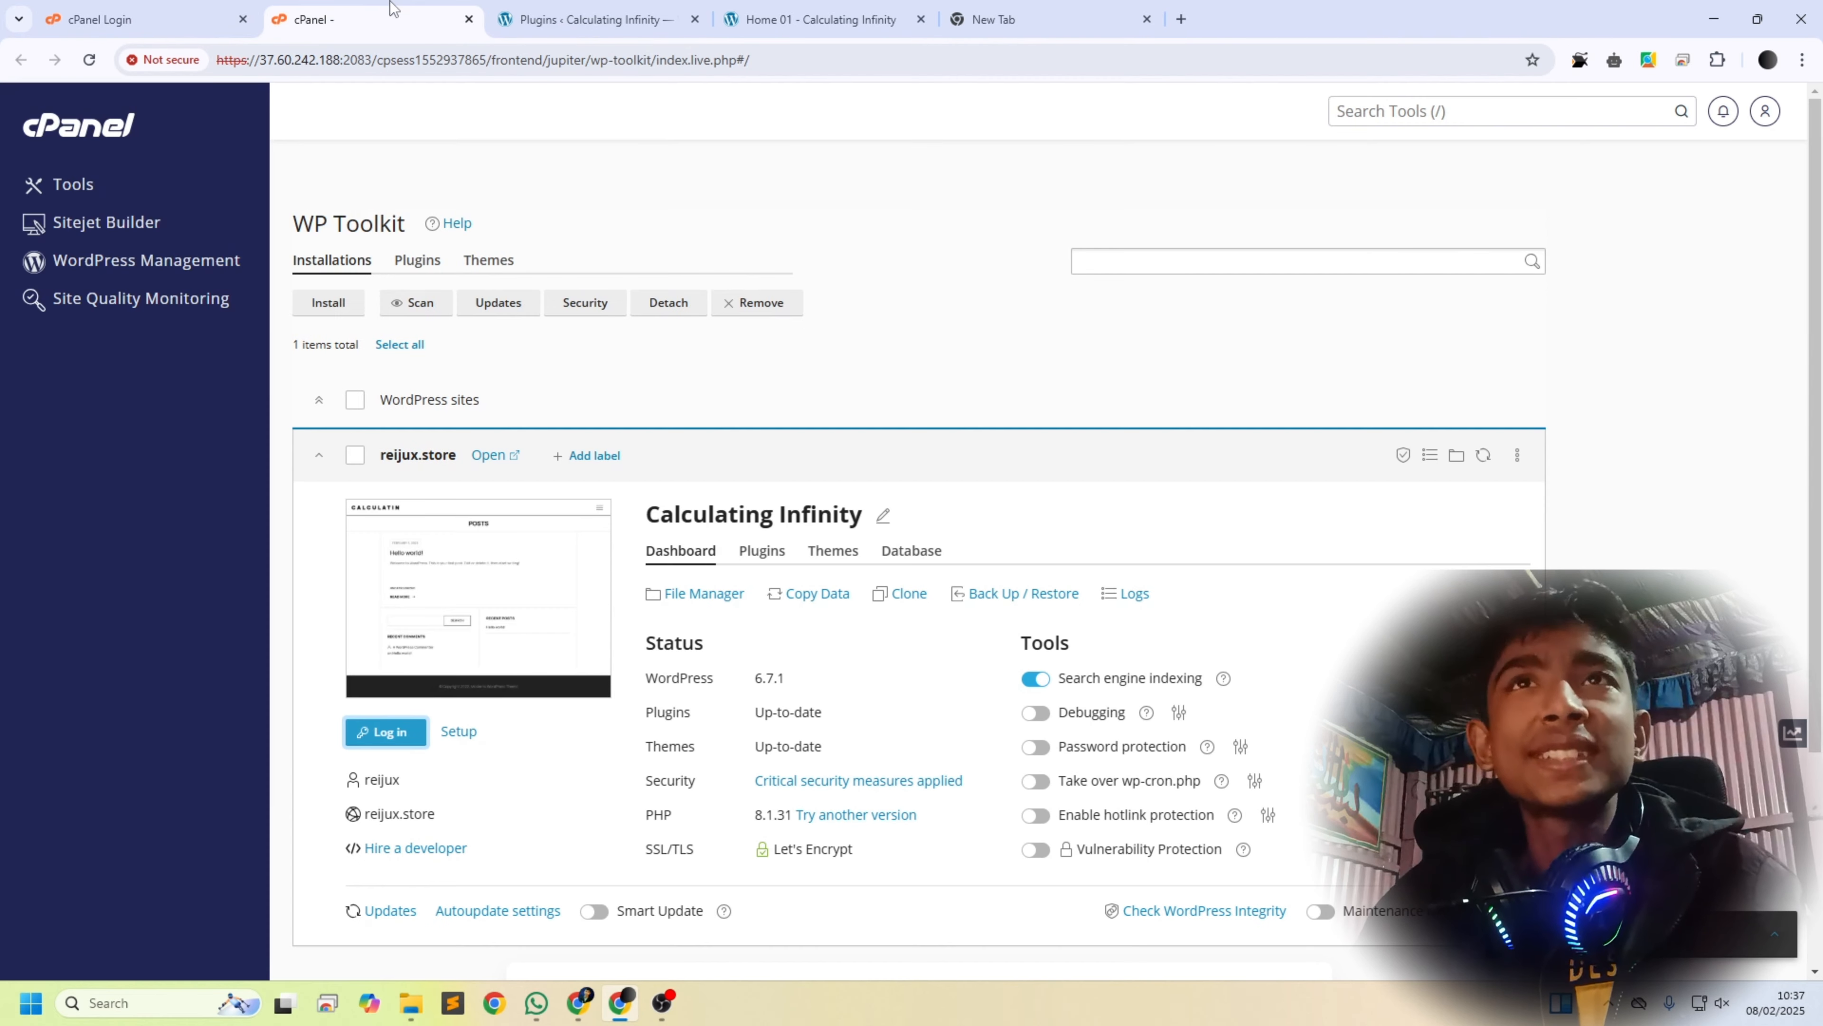
pyautogui.click(242, 19)
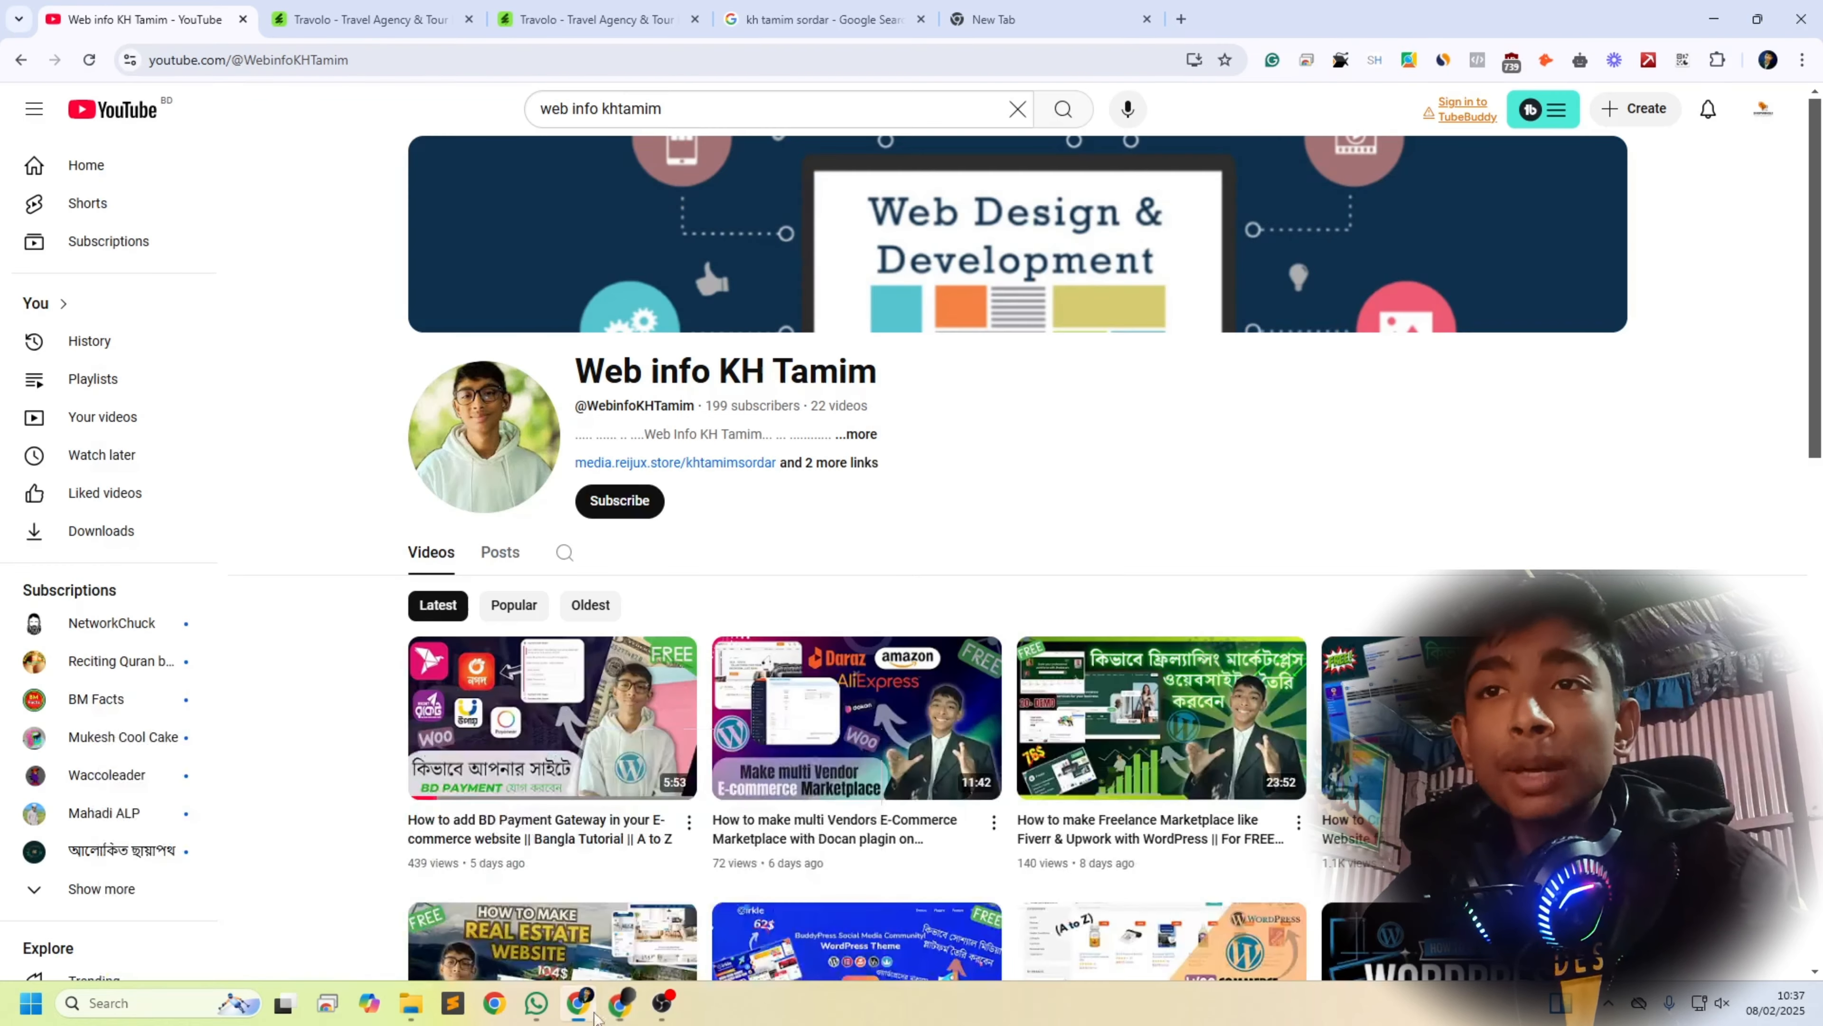
# Step: Return to the YouTube channel page and look through its list of website tutorials
pyautogui.click(583, 1006)
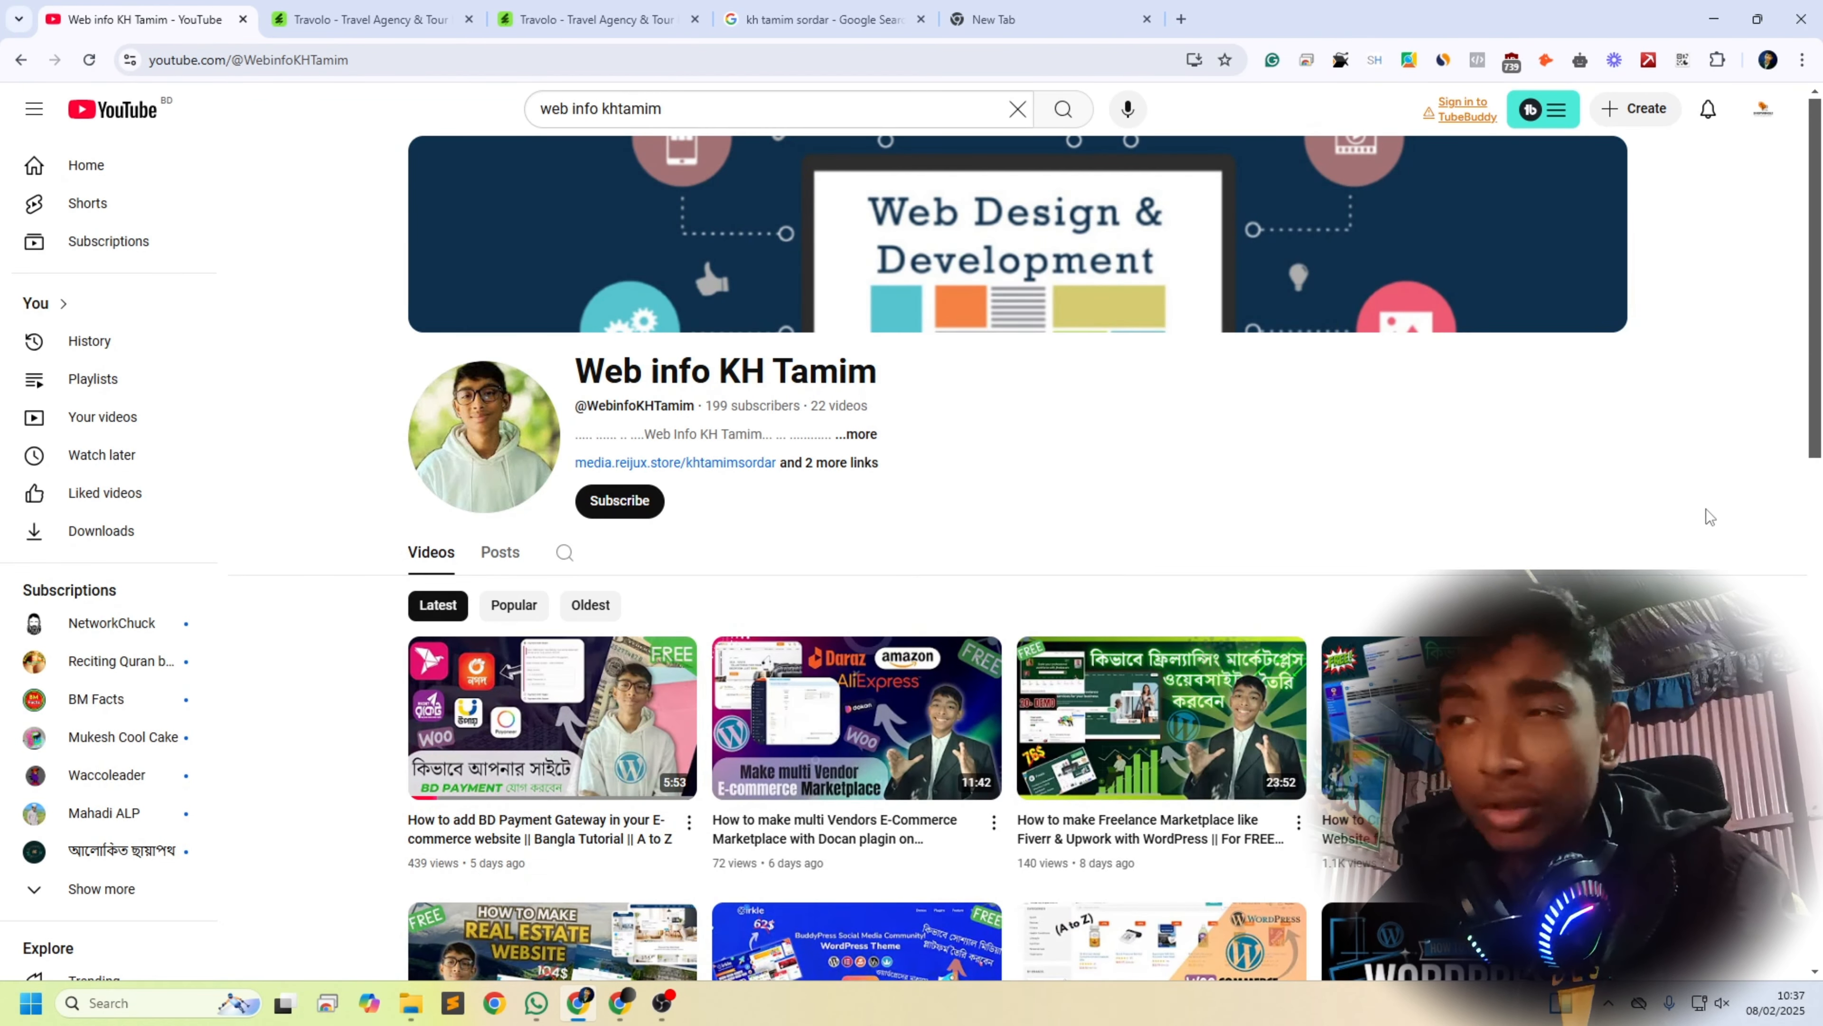
pyautogui.scroll(-6, 1795, 535)
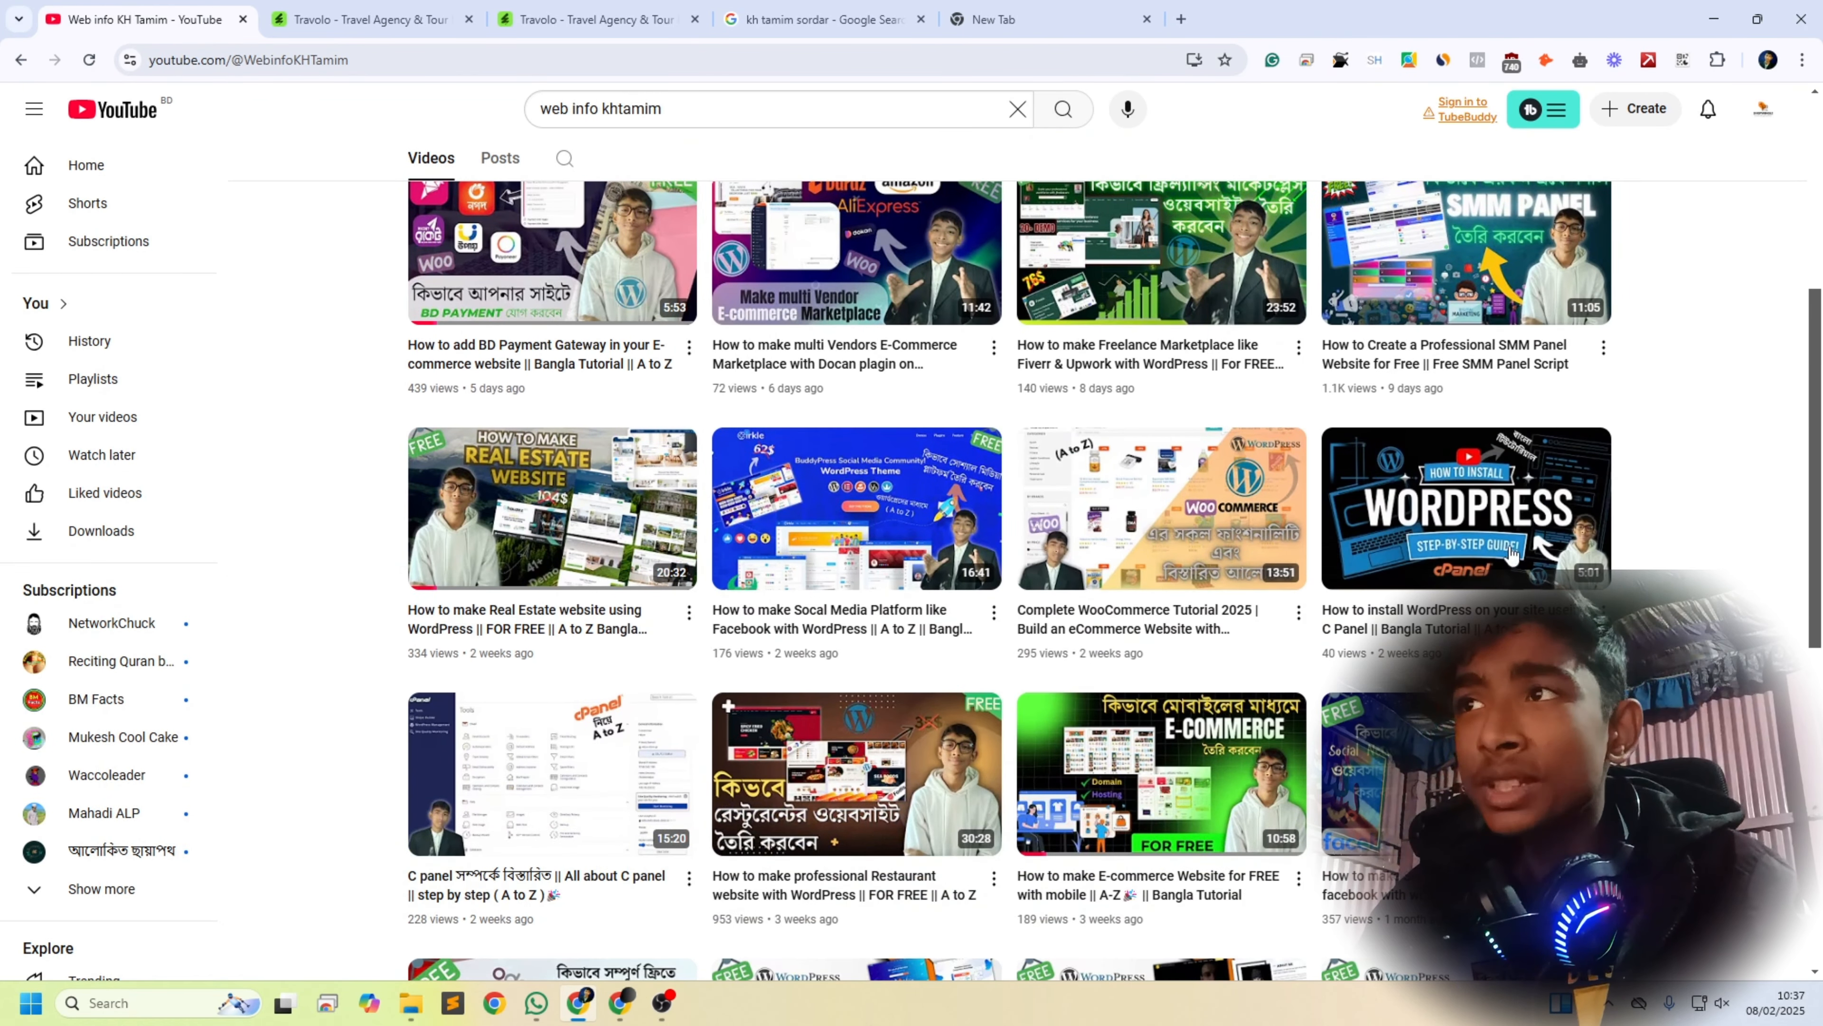
pyautogui.moveTo(1512, 553)
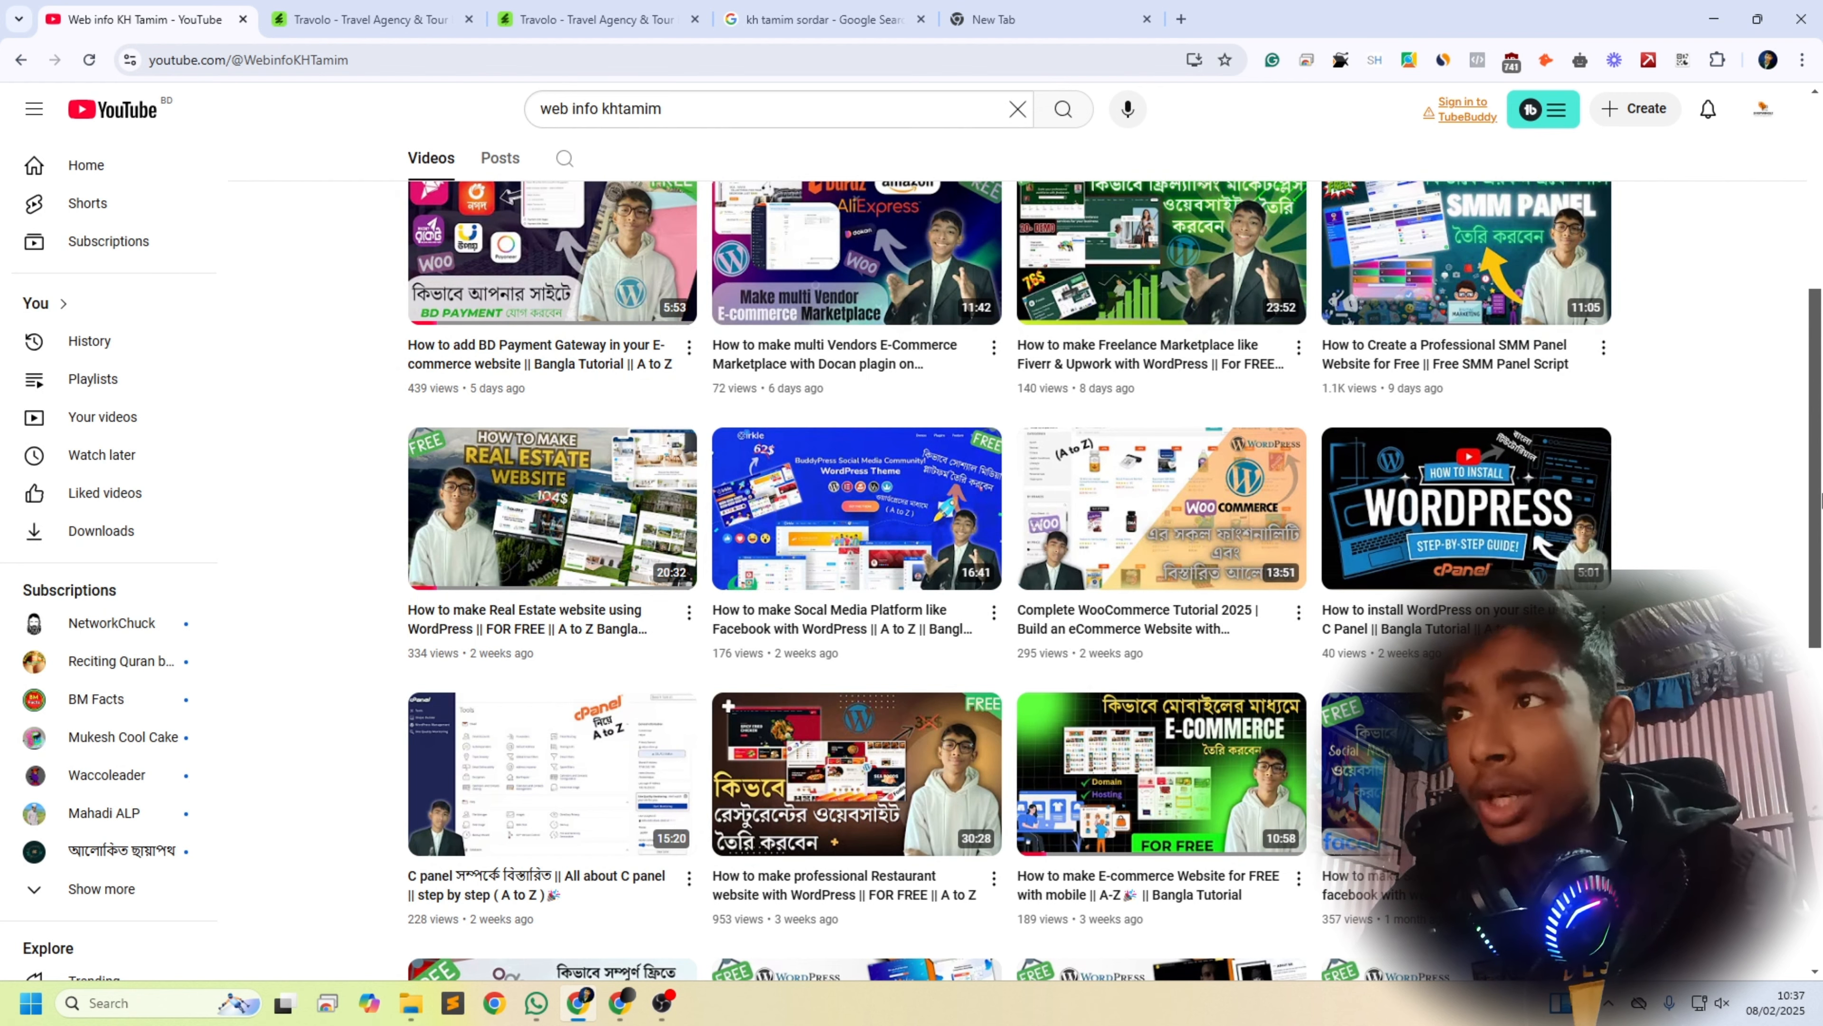
pyautogui.scroll(-8, 1820, 496)
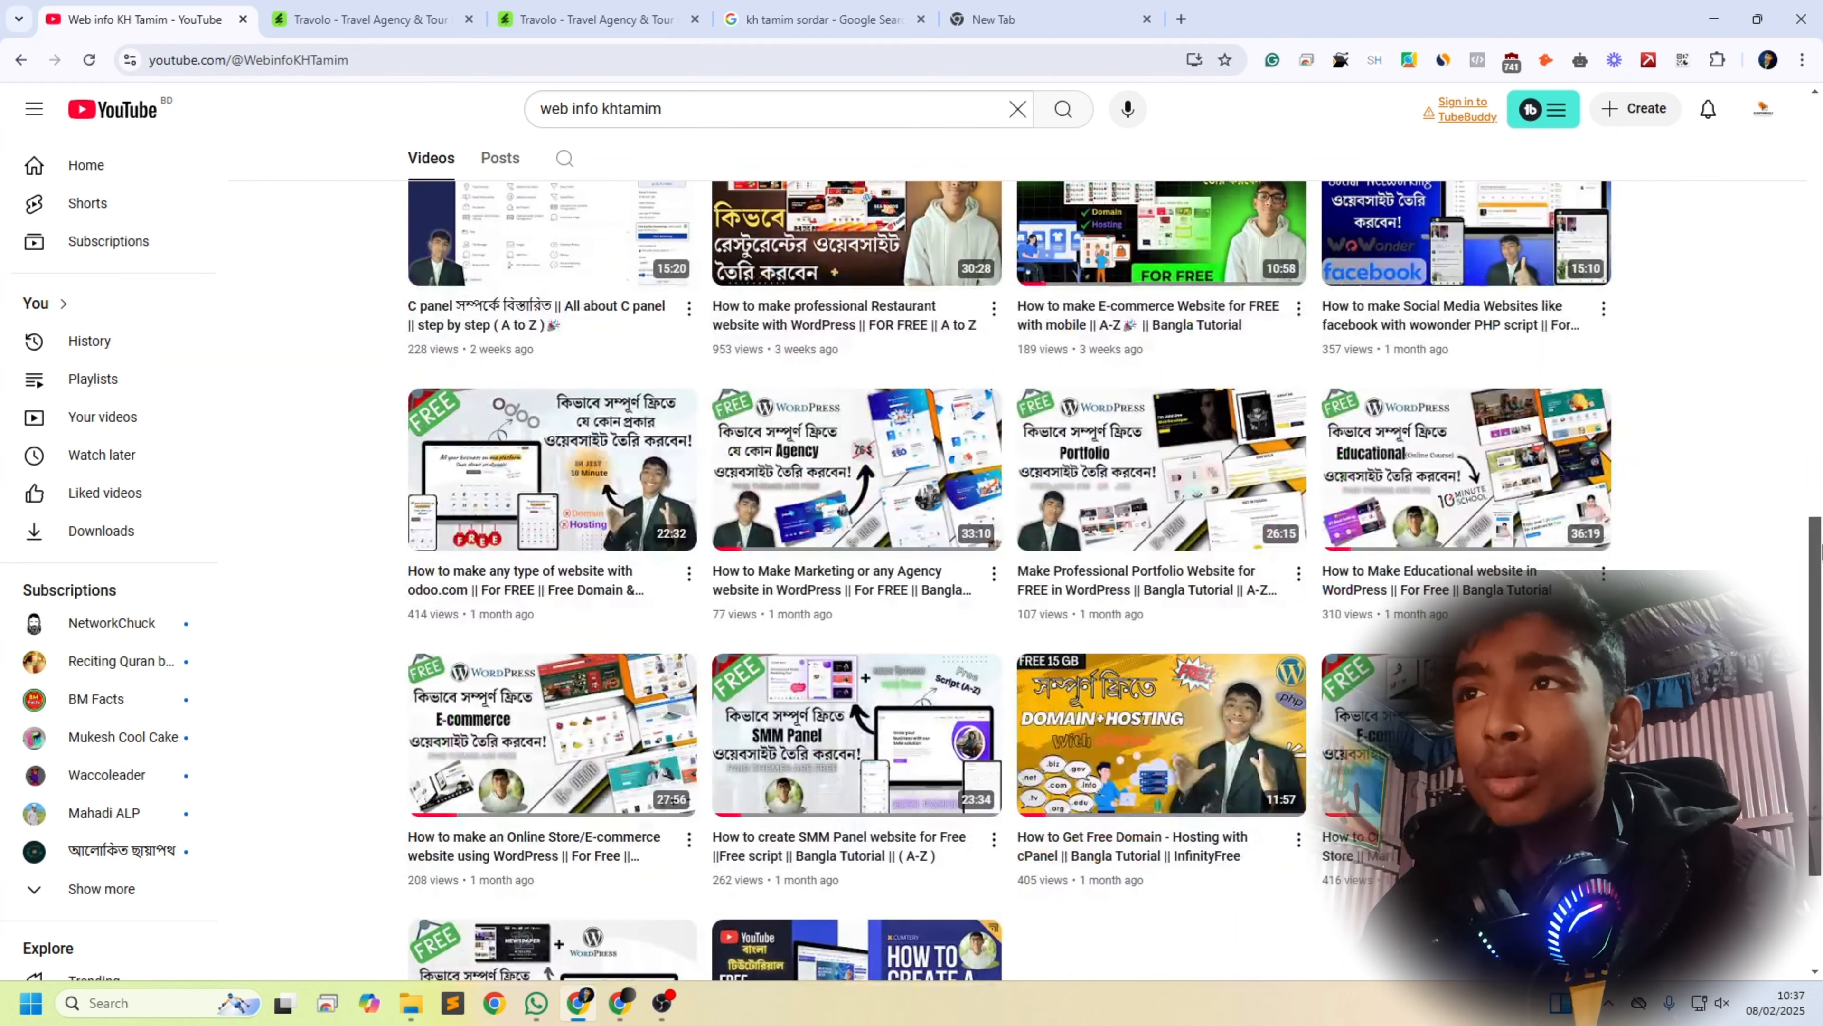
pyautogui.scroll(-3, 1820, 550)
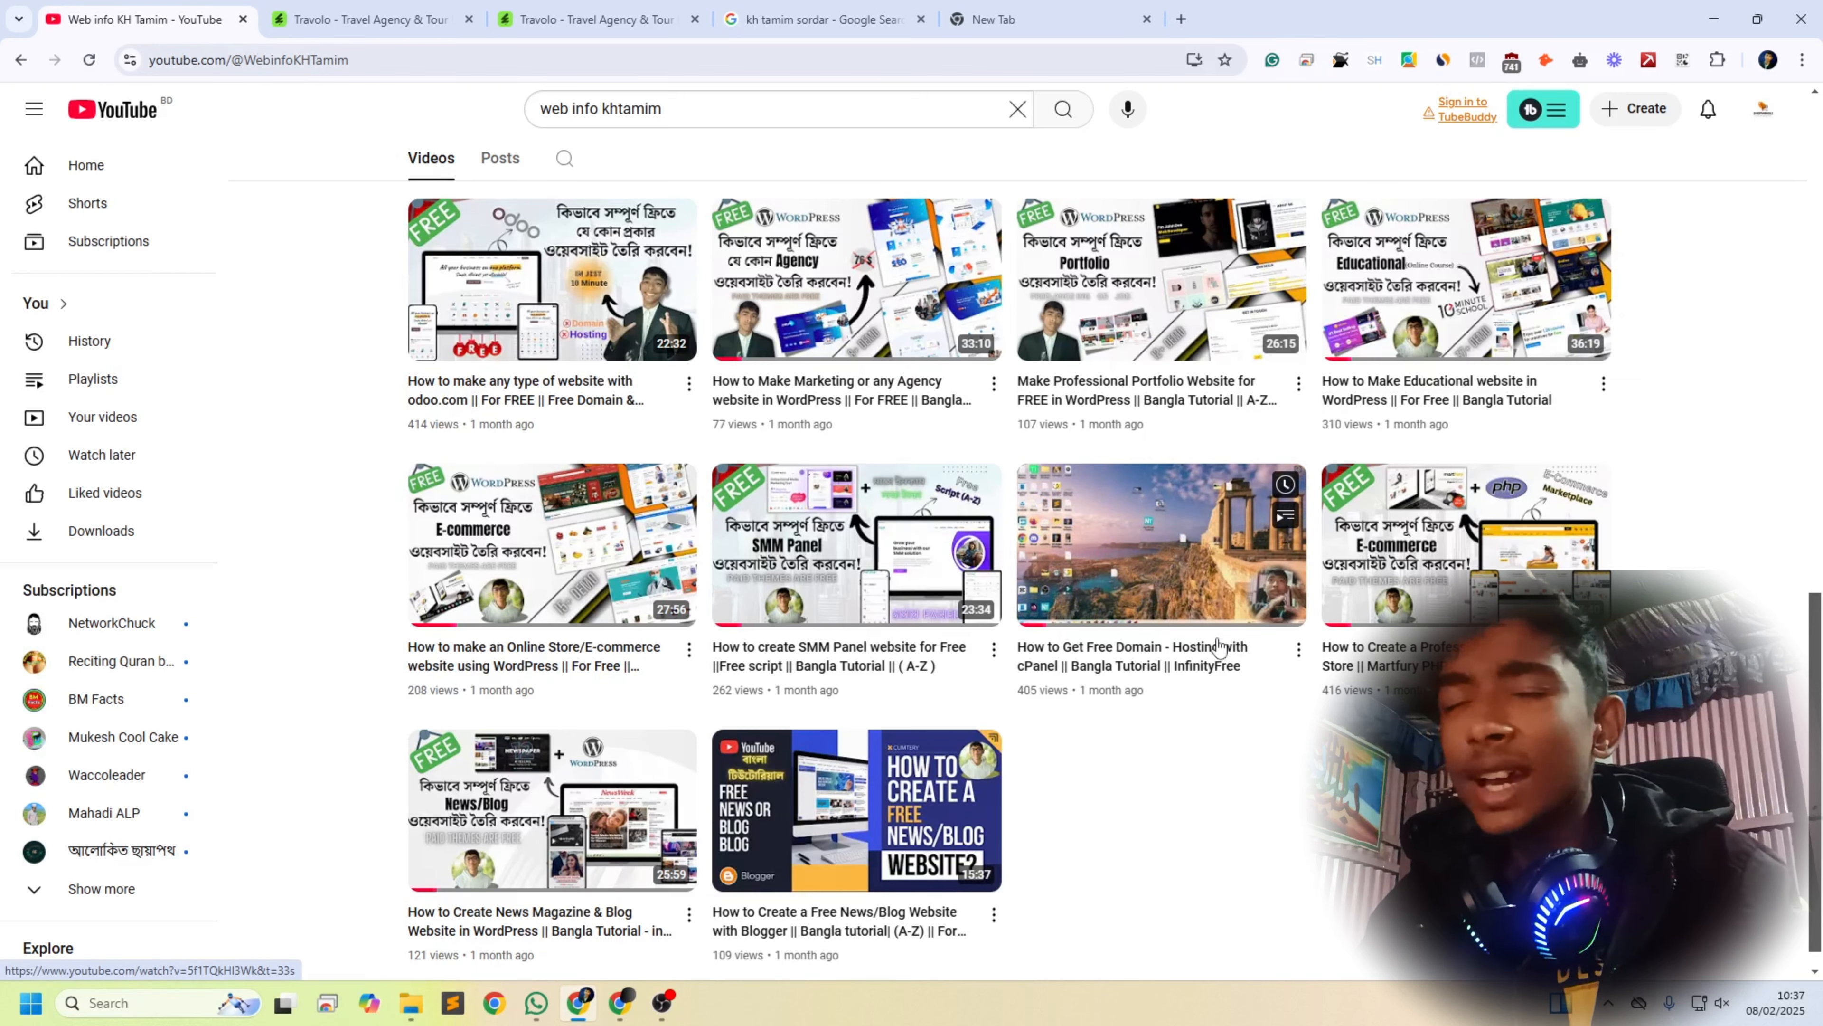
pyautogui.scroll(10, 1719, 442)
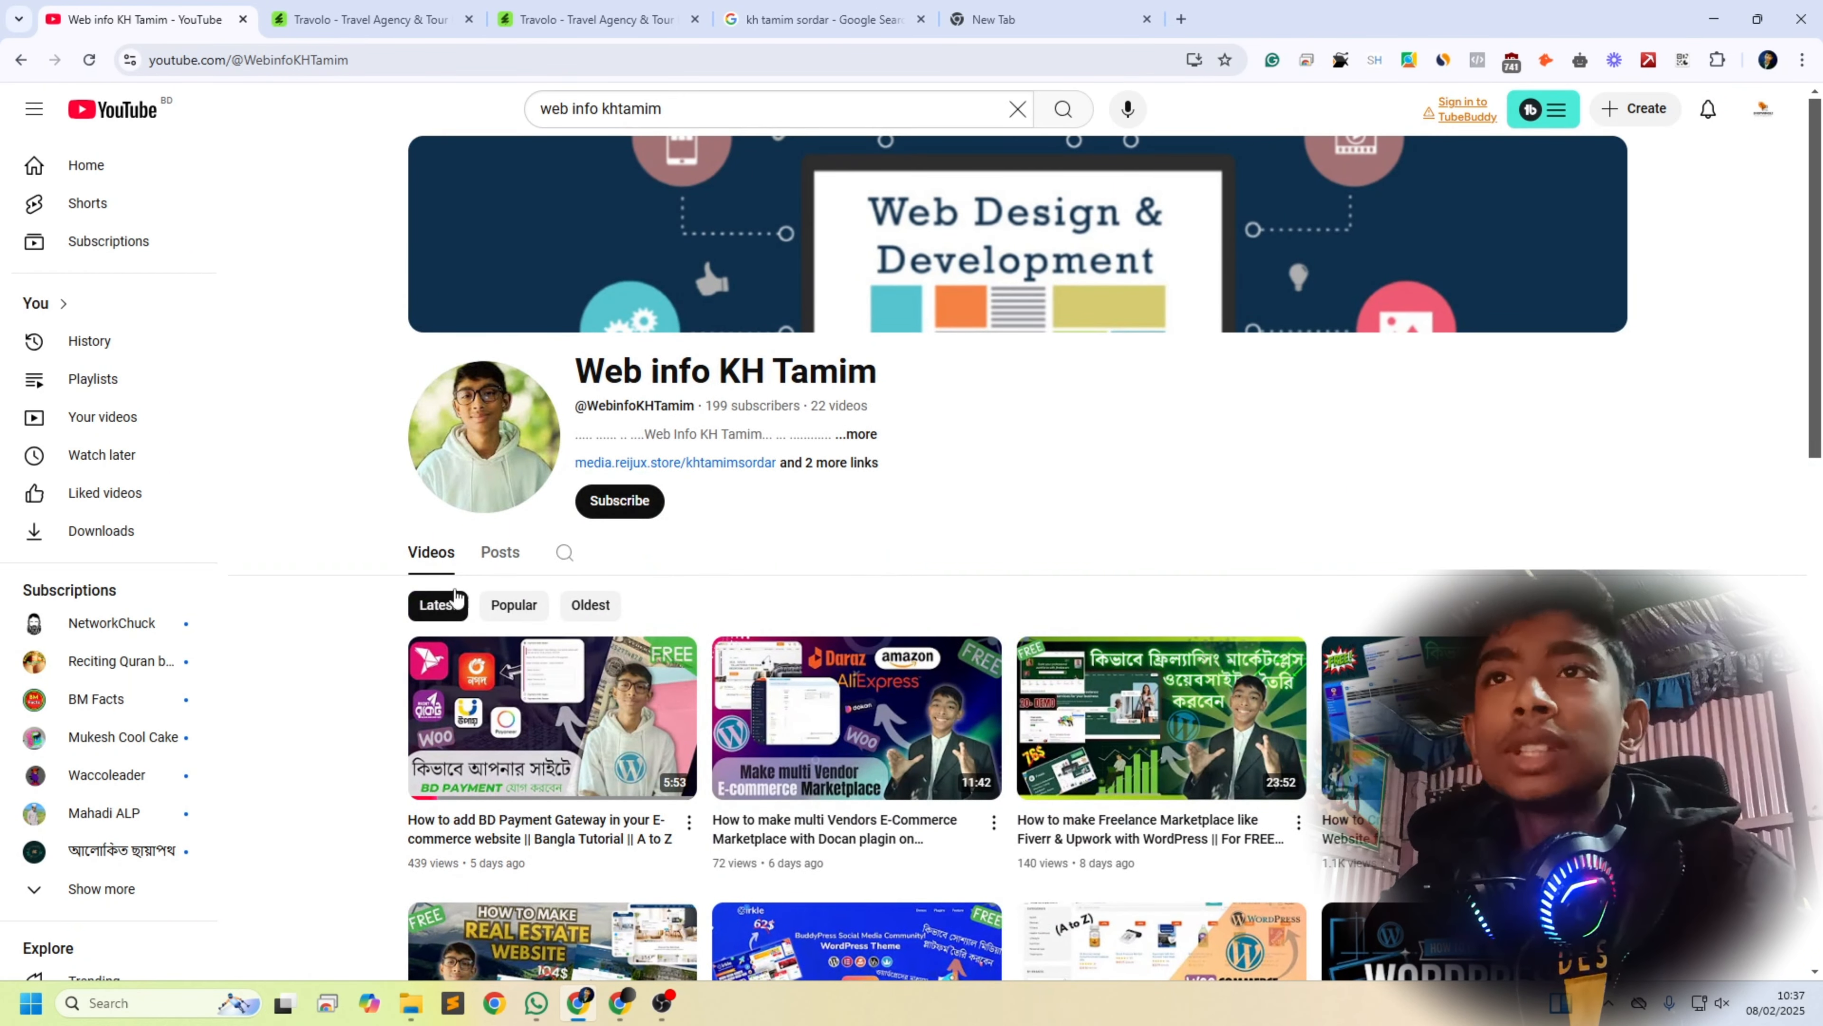
# Step: Subscribe to the YouTube channel with all notifications enabled
pyautogui.click(630, 517)
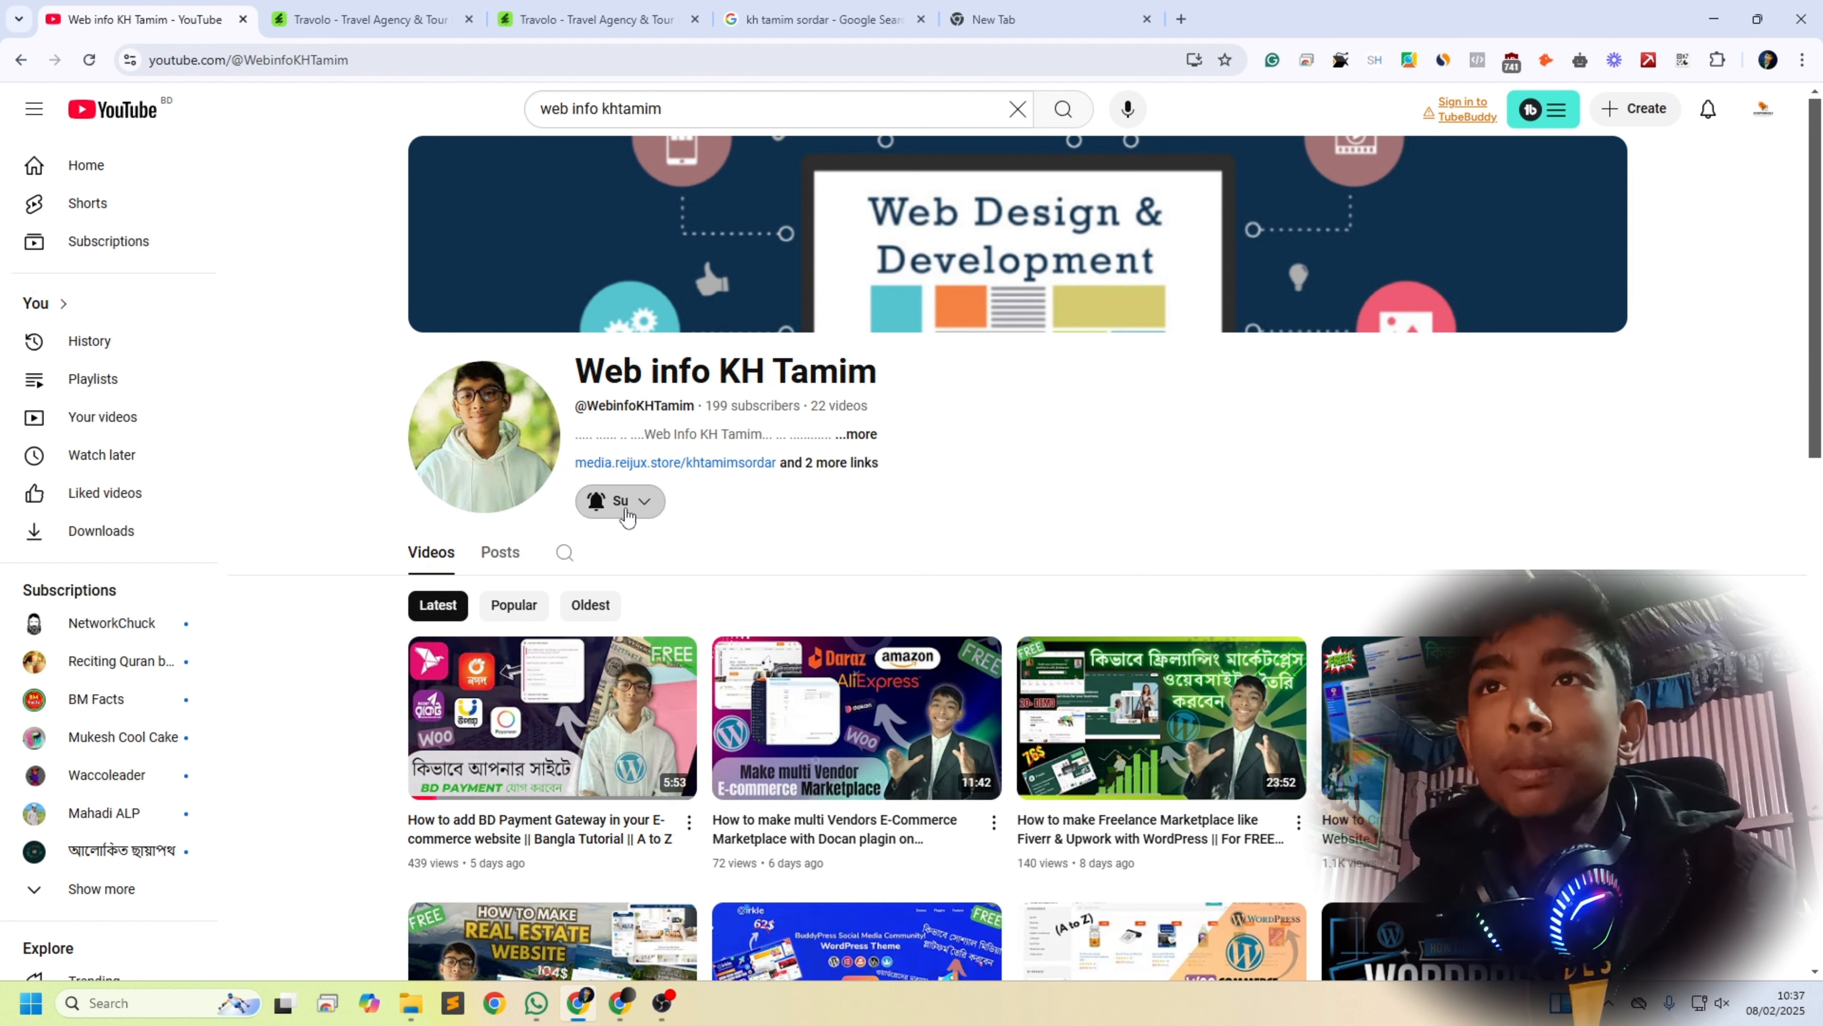
pyautogui.click(635, 506)
pyautogui.click(955, 522)
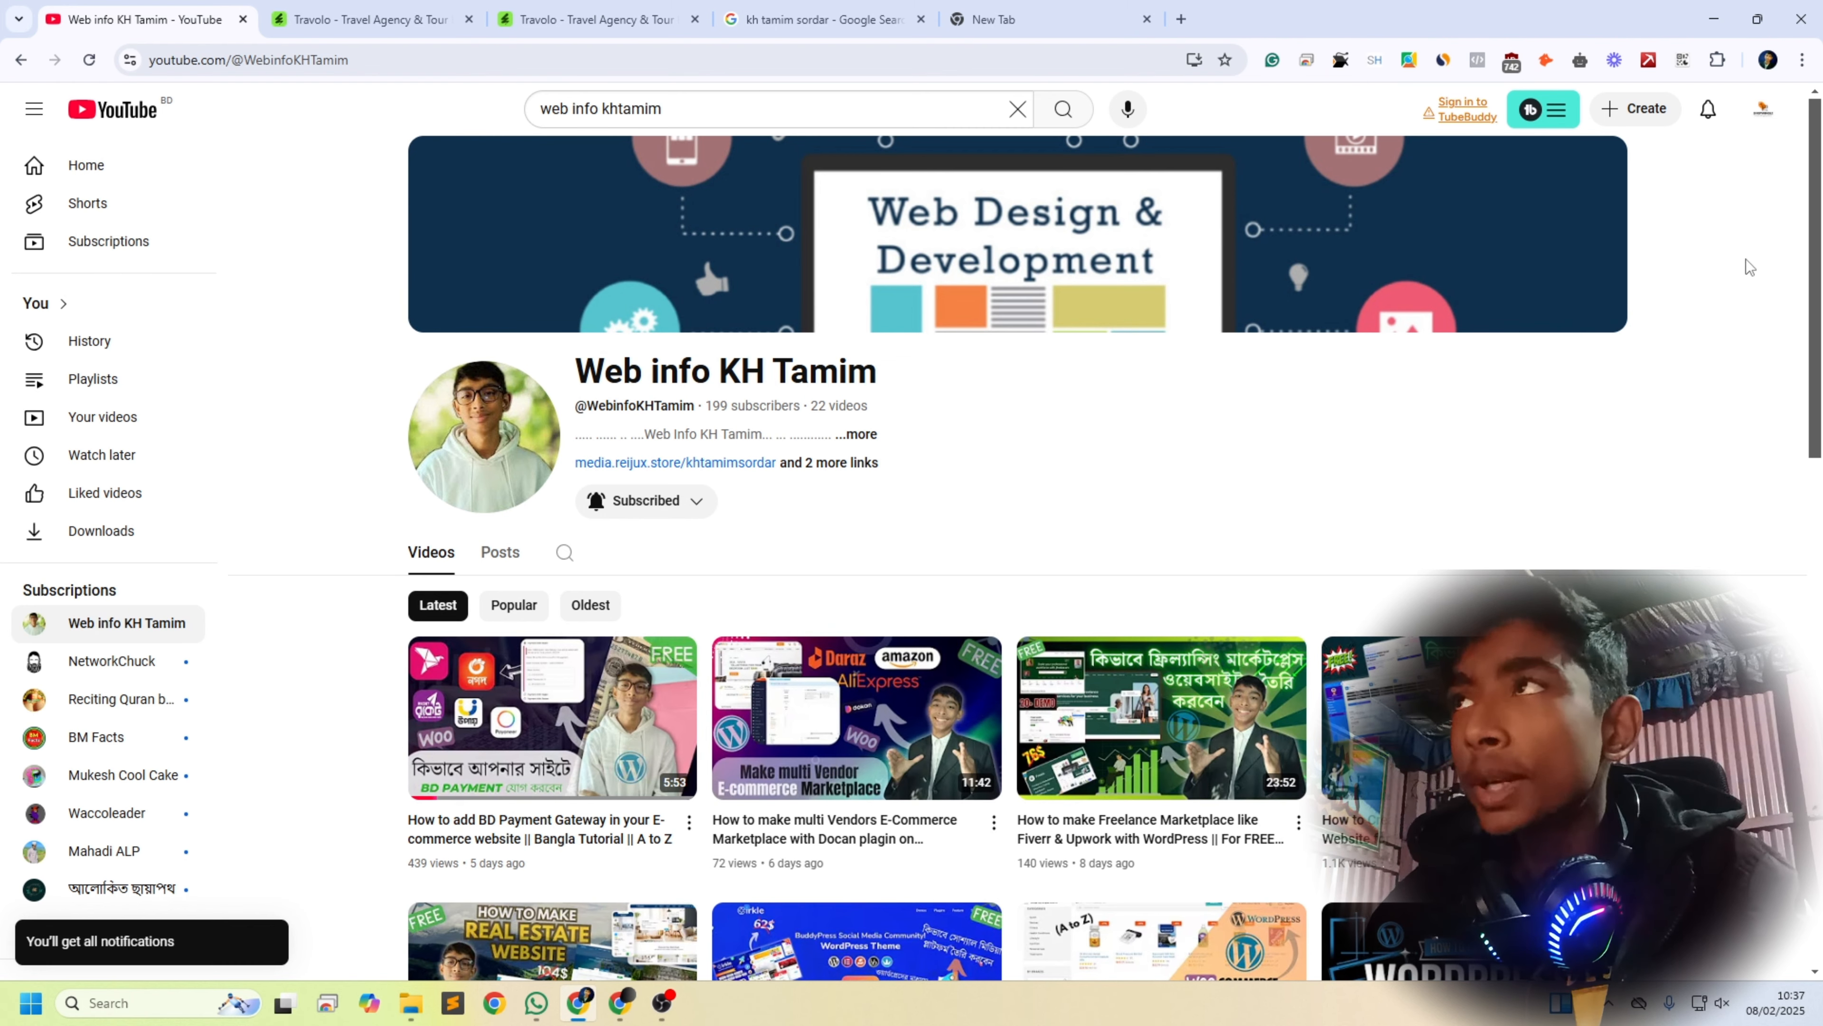
# Step: Switch back to the WordPress site's browser window and open the admin Dashboard from the Plugins page
pyautogui.click(1714, 18)
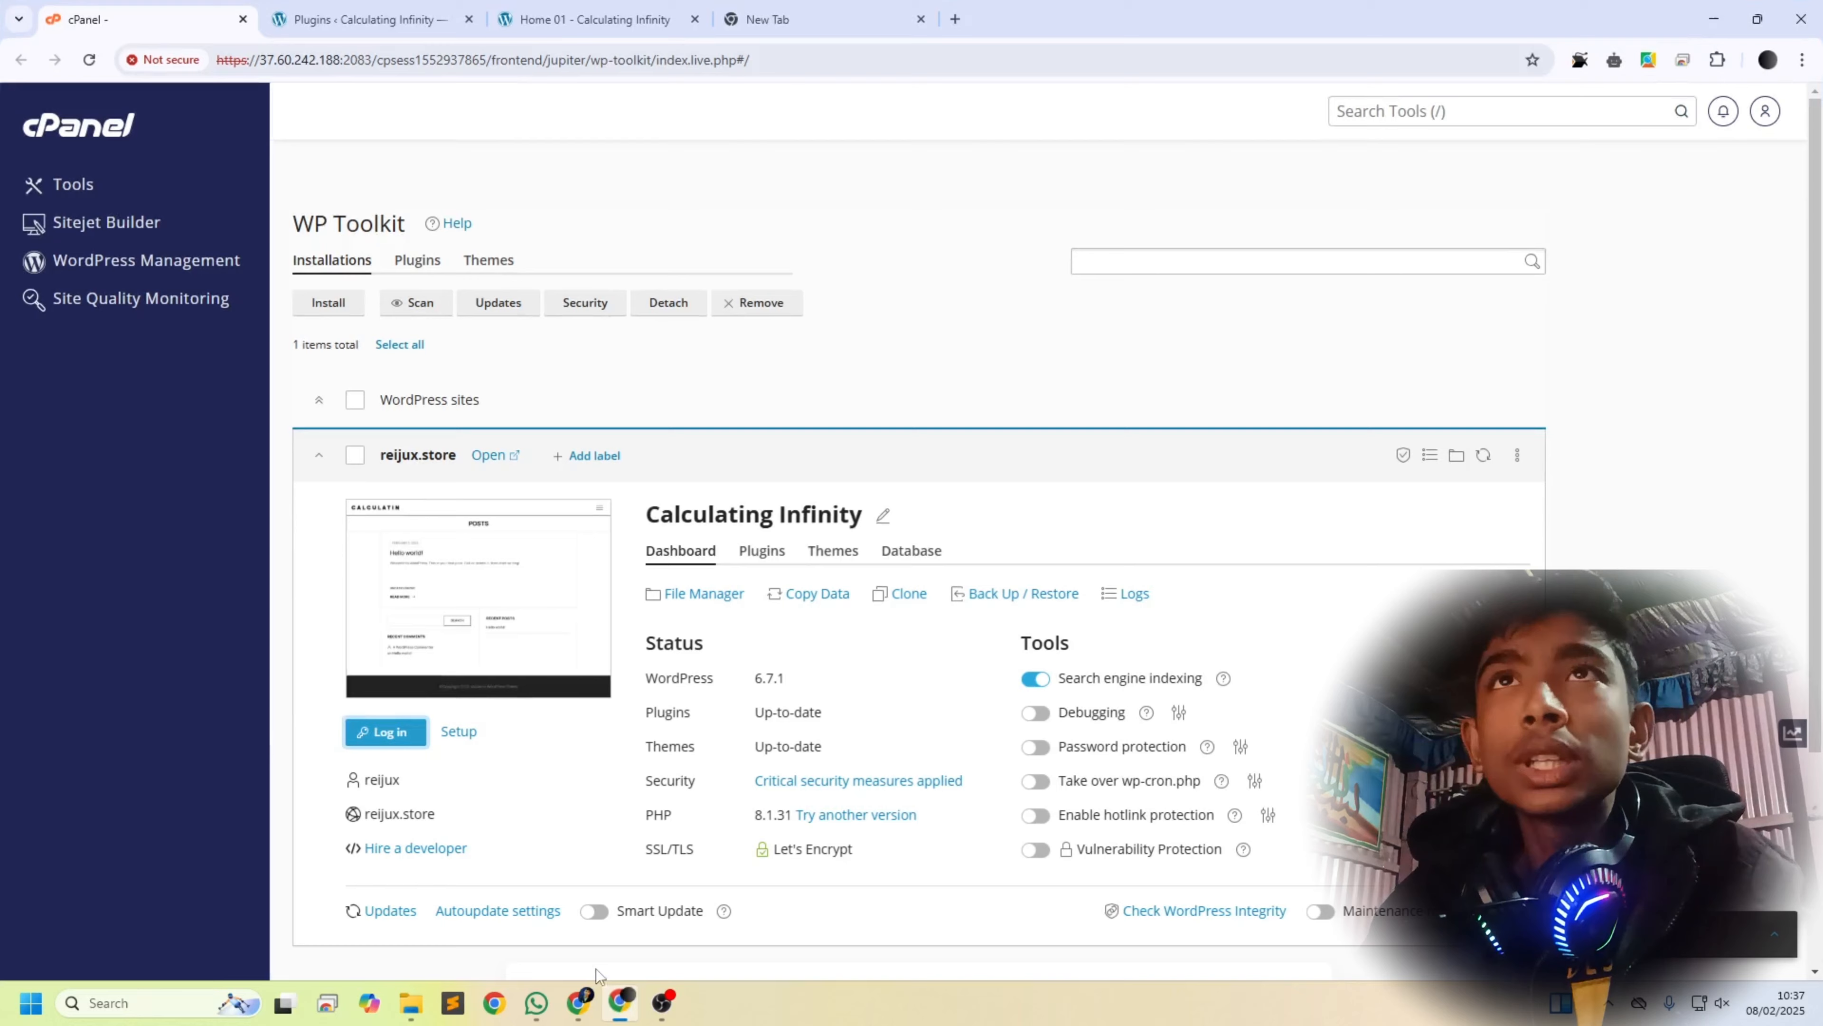
pyautogui.click(621, 1002)
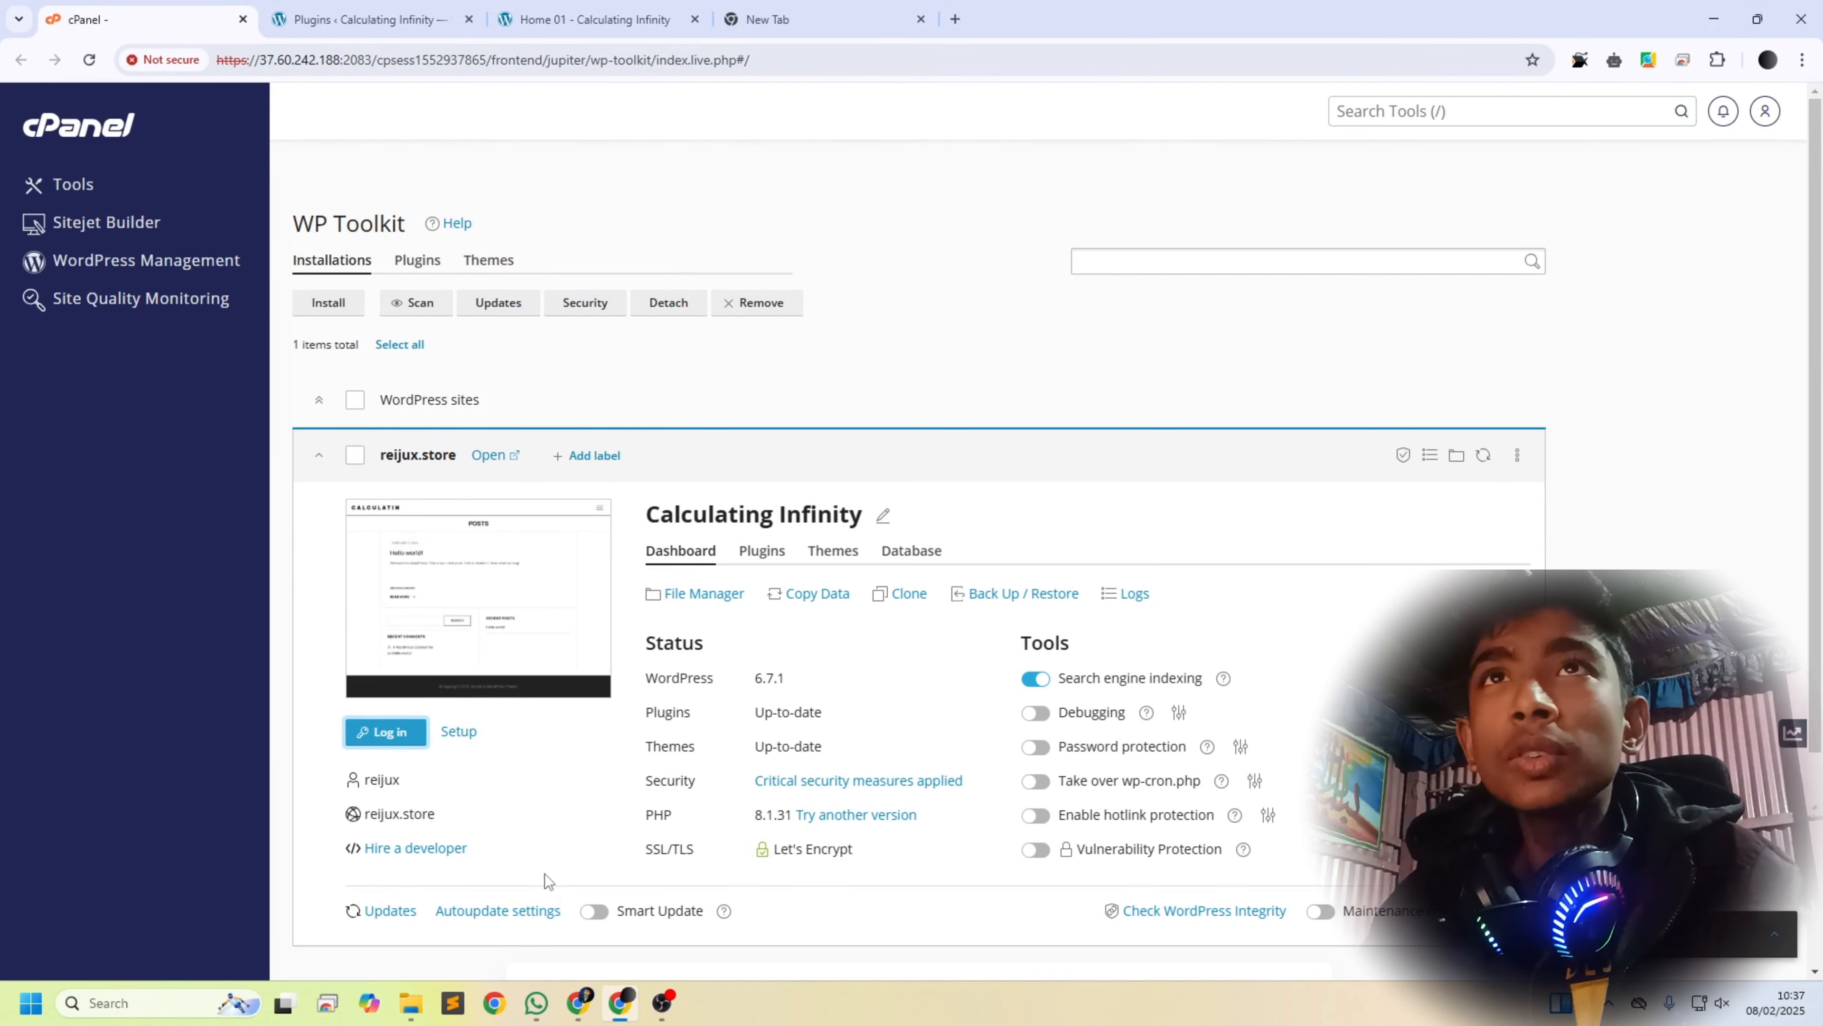
pyautogui.click(407, 7)
pyautogui.scroll(-1, 118, 287)
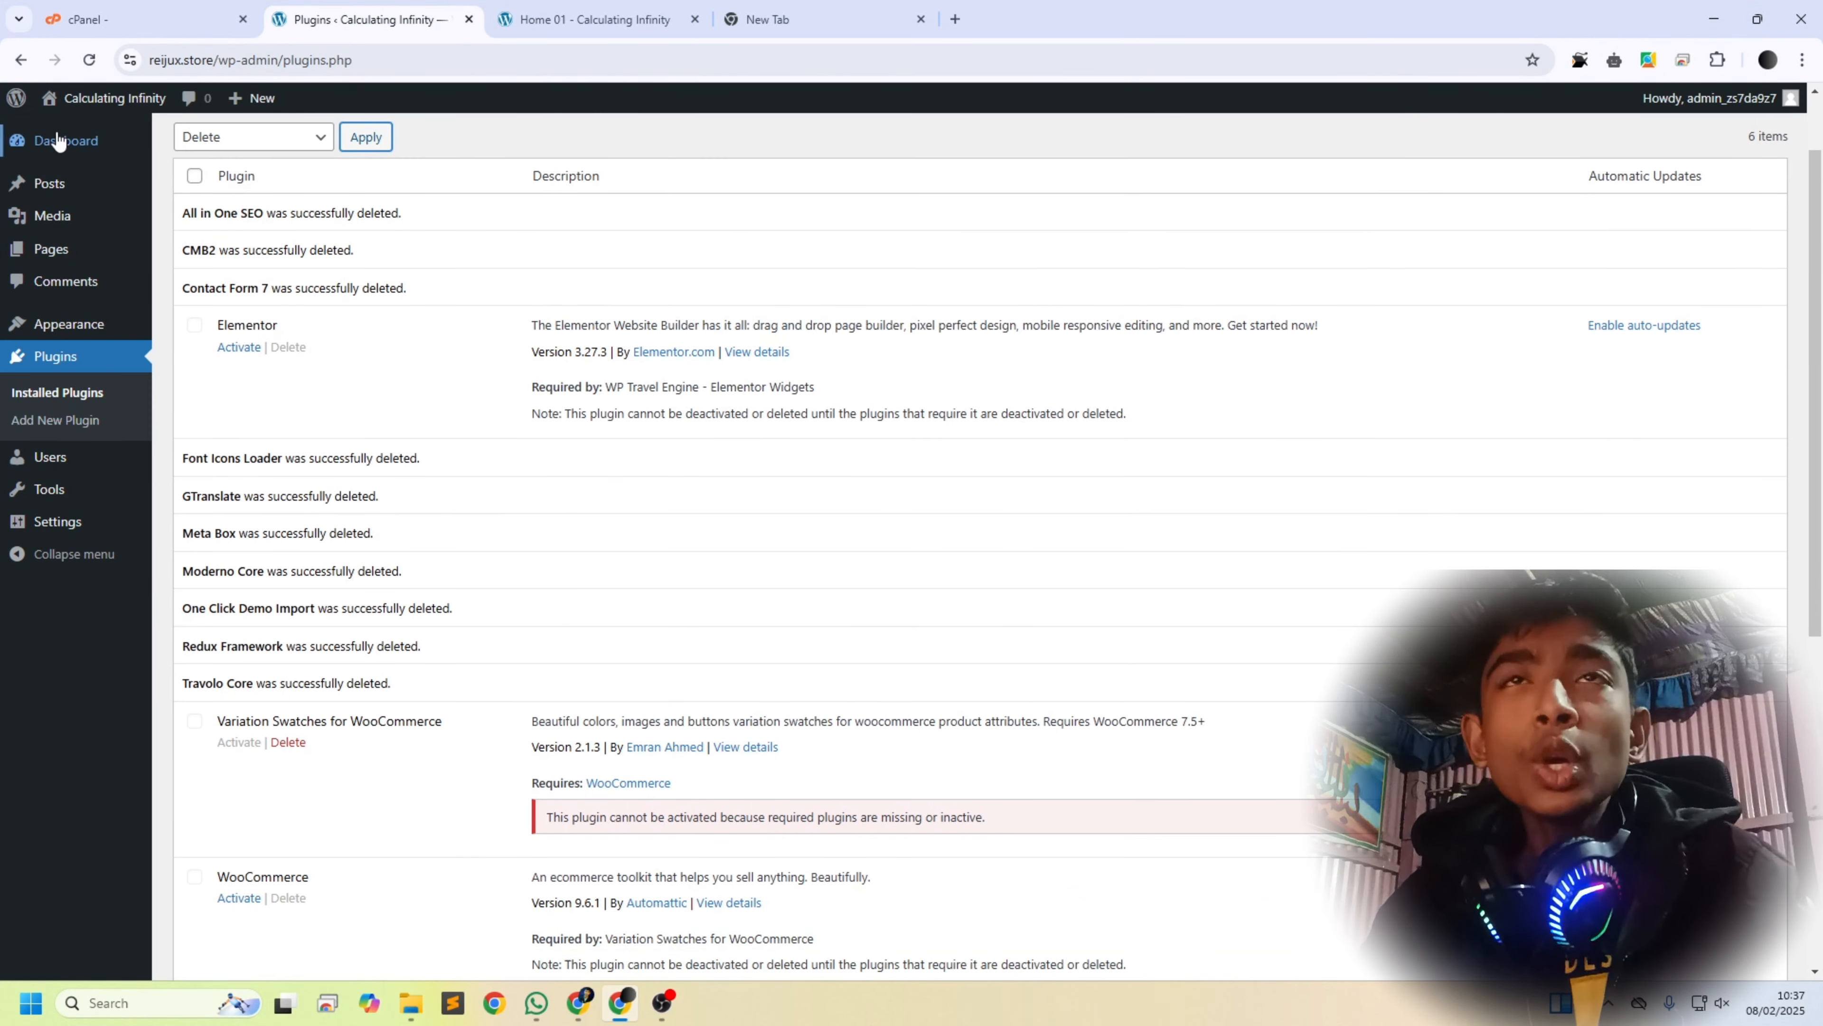
pyautogui.click(63, 141)
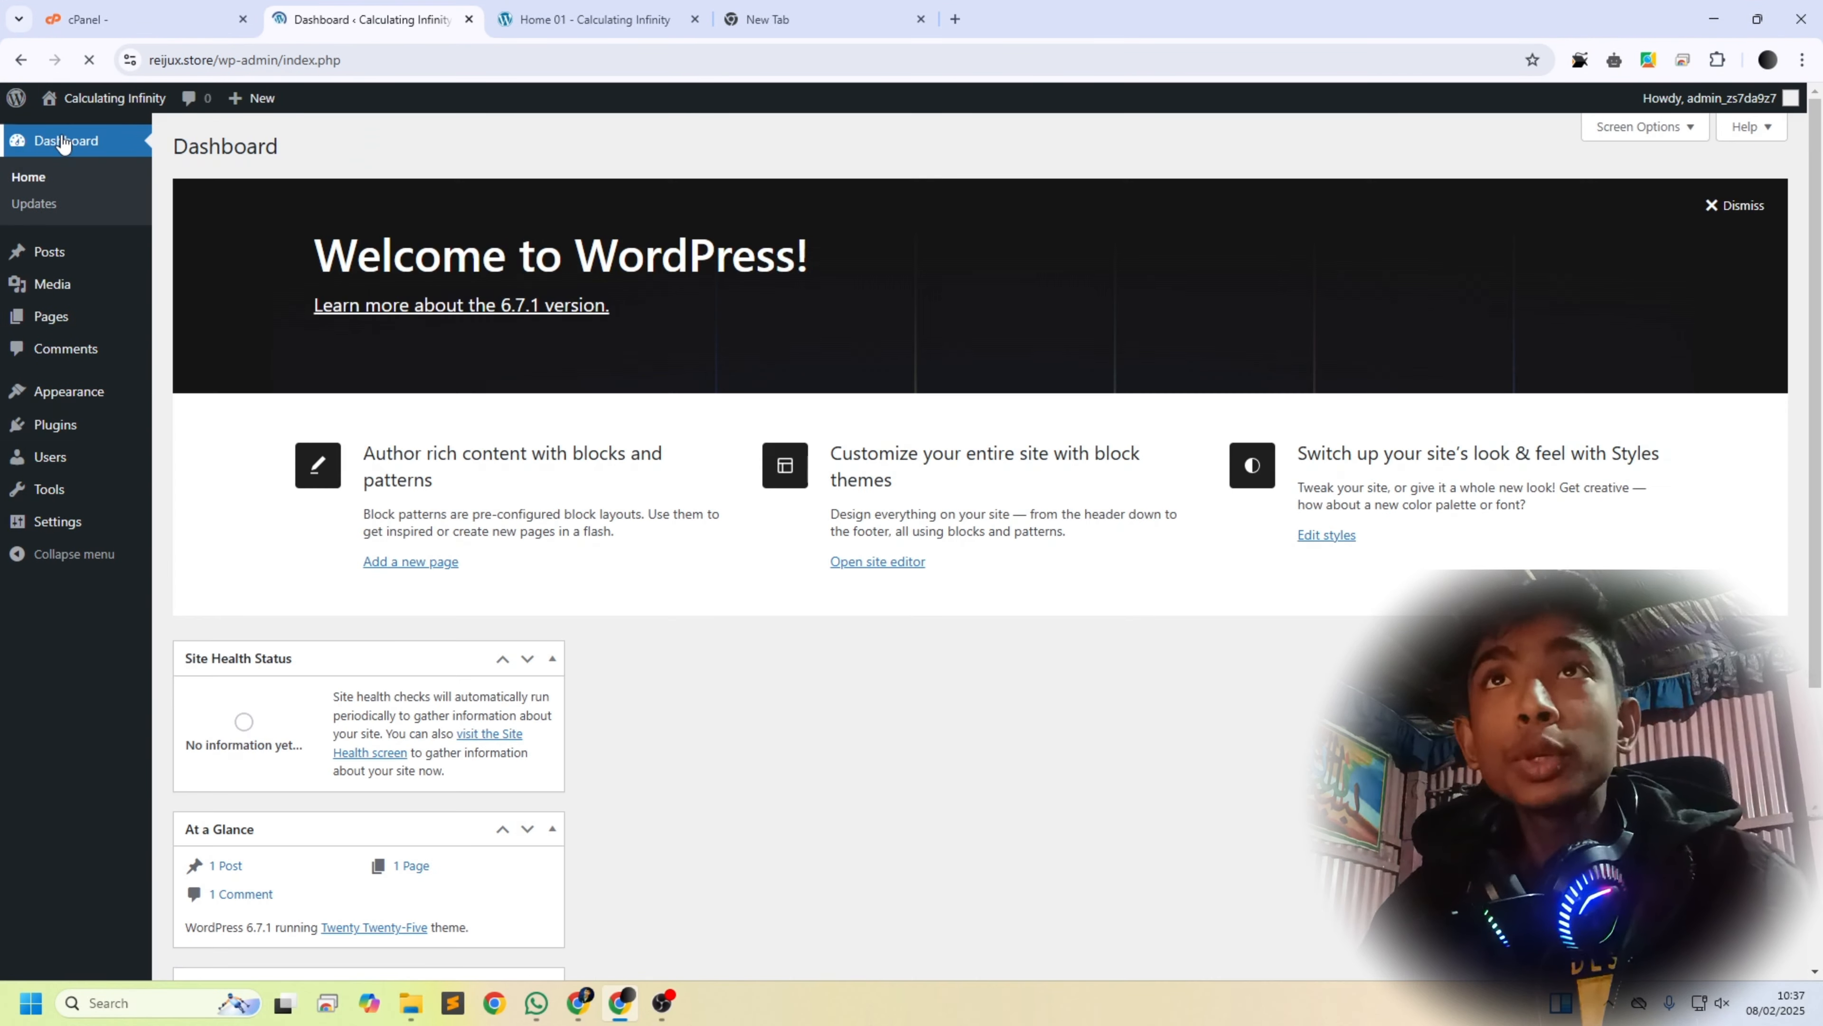
# Step: Close the old Home 01 tab and open the site's current front page in a new tab
pyautogui.click(693, 19)
pyautogui.moveTo(103, 407)
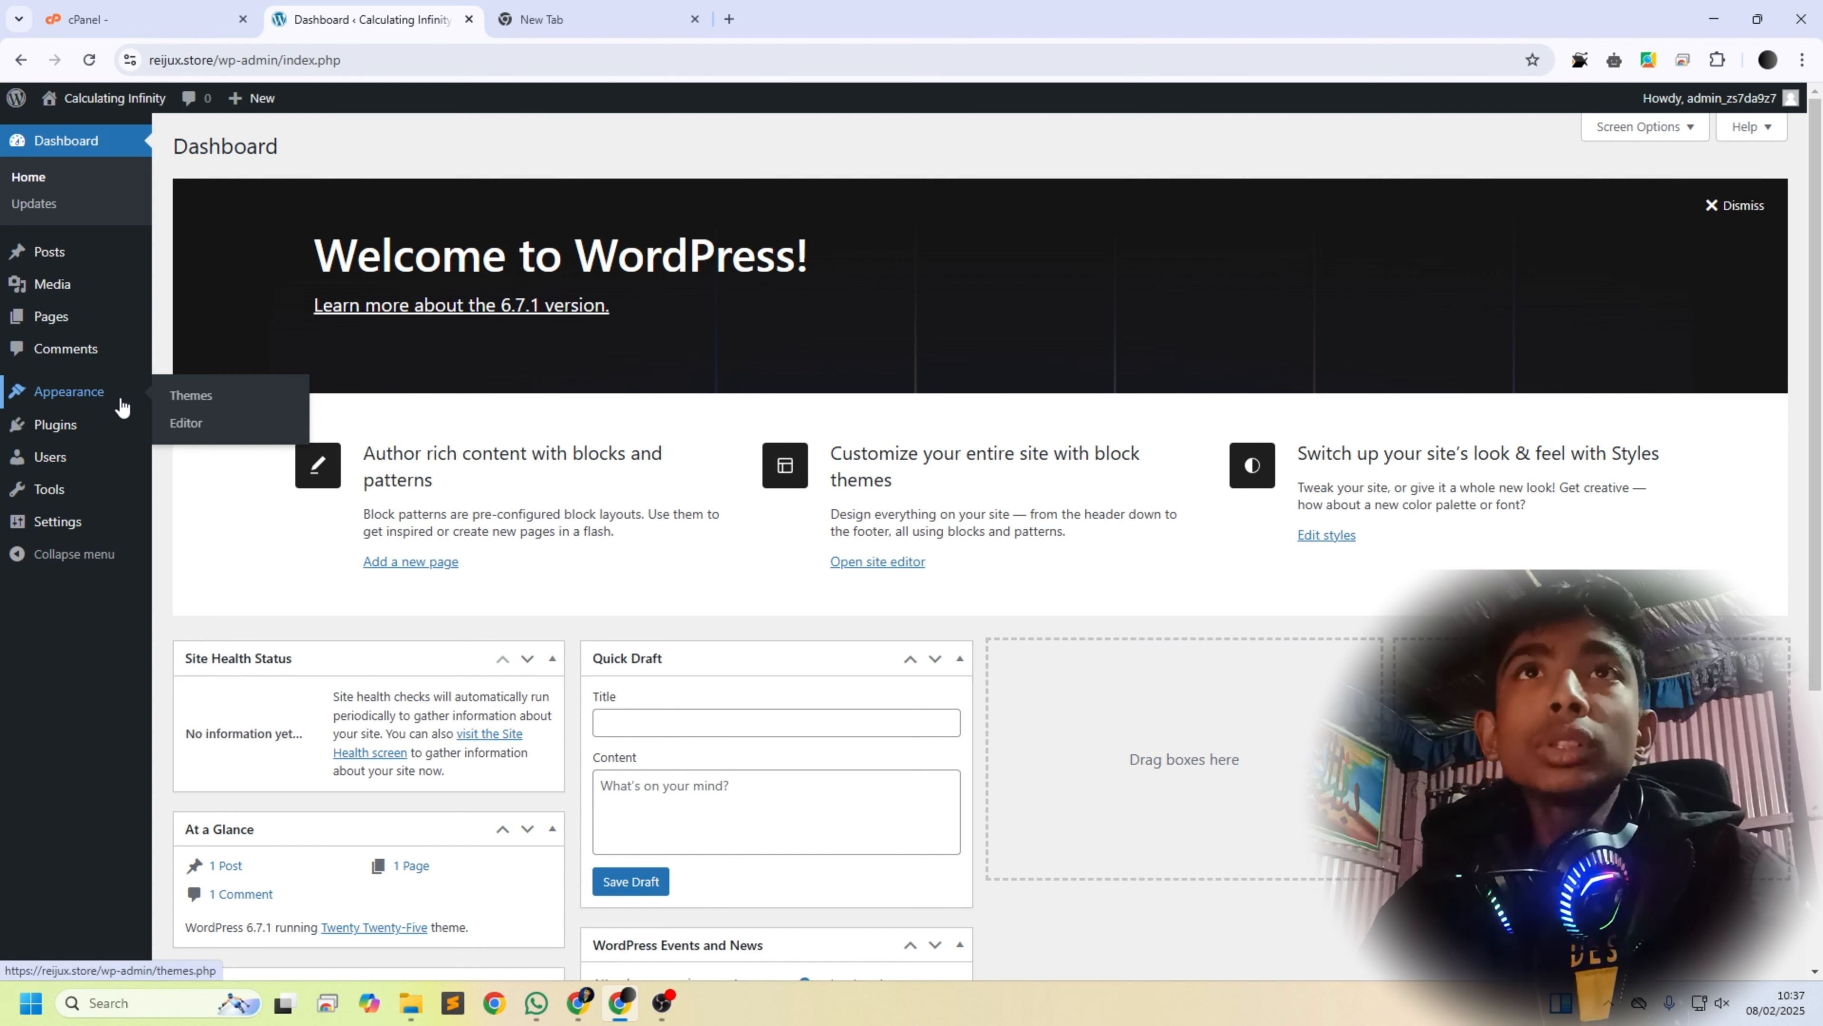
pyautogui.middleClick(71, 130)
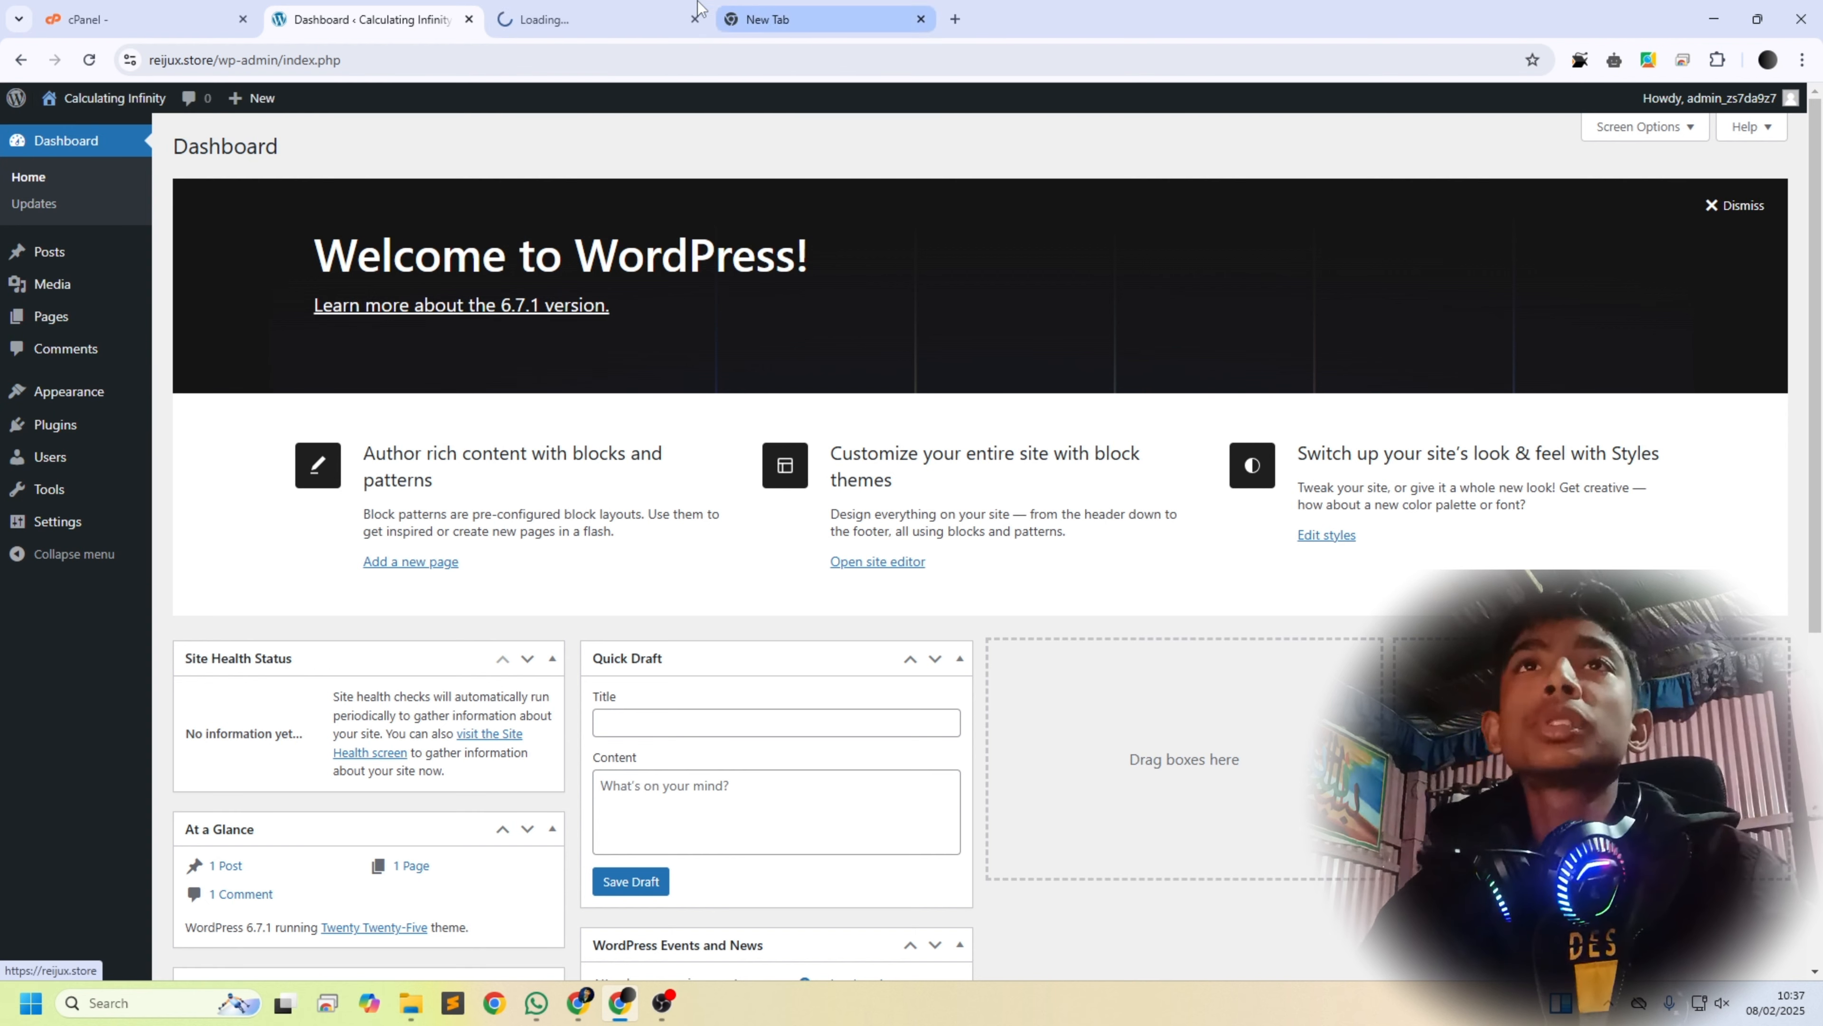
pyautogui.click(549, 16)
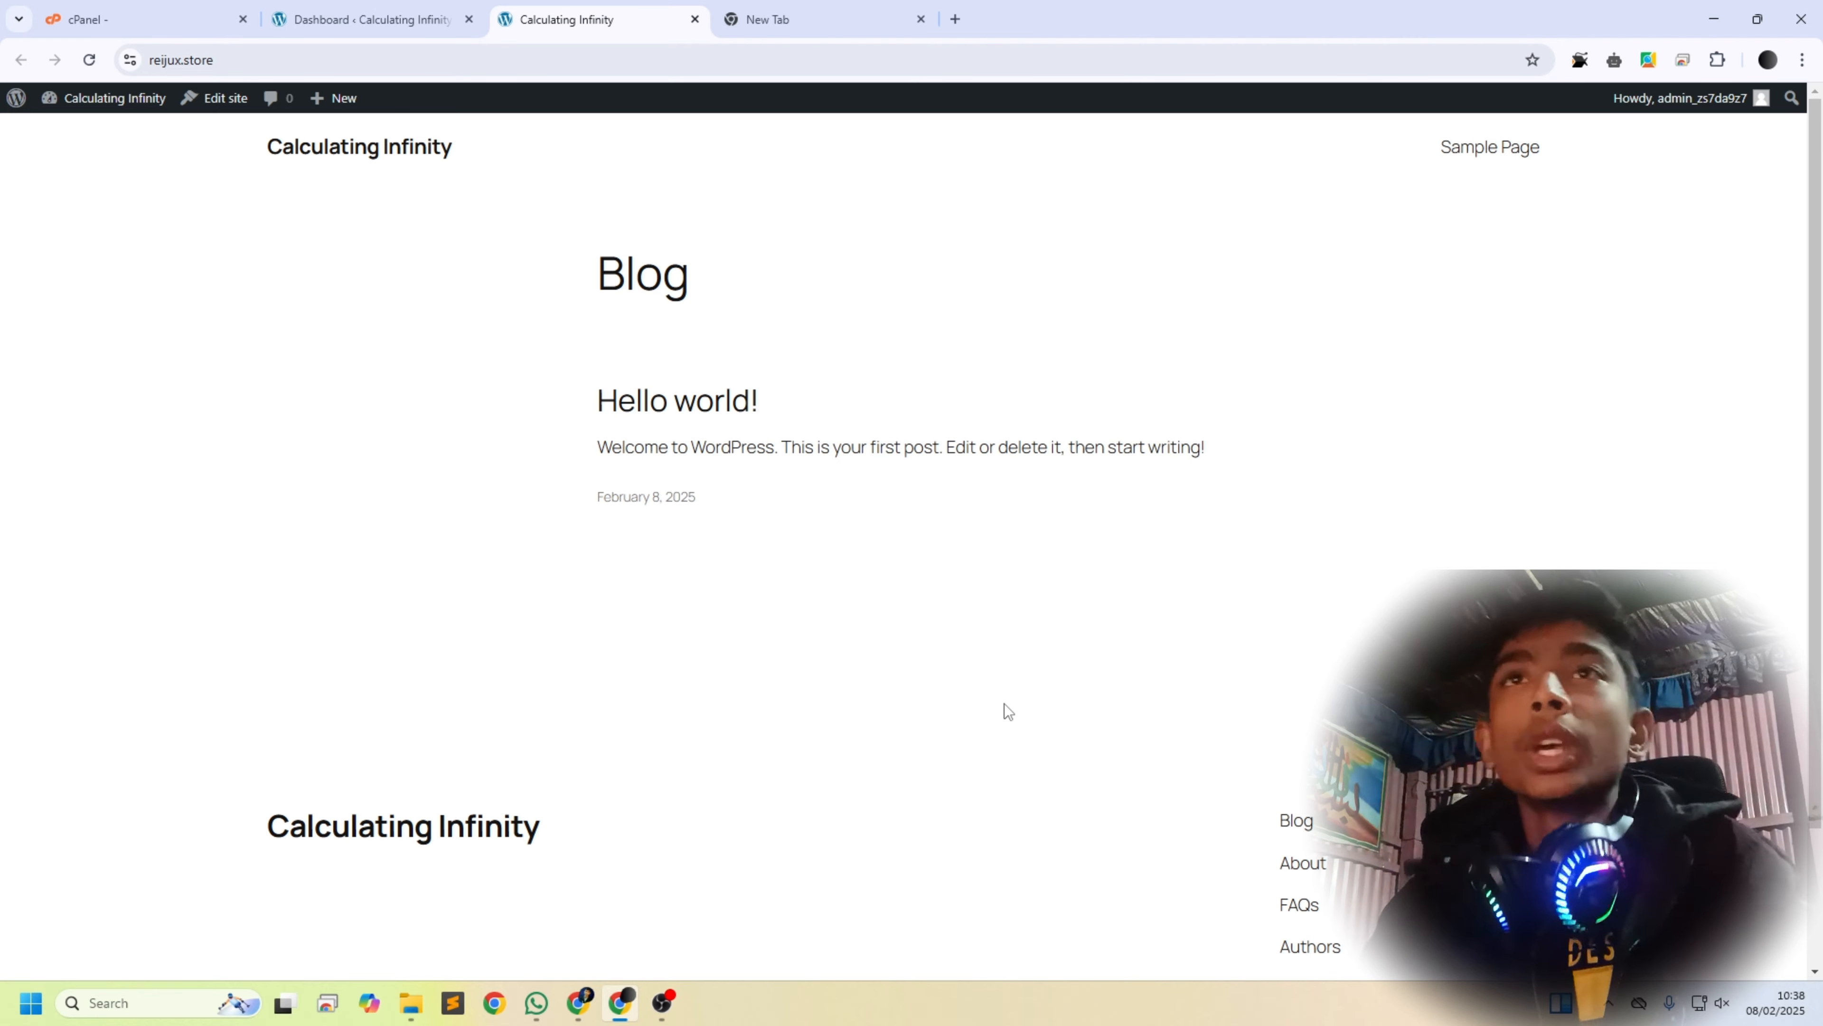
# Step: Return to the WordPress admin and open the General Settings to review the site title and tagline fields
pyautogui.click(389, 21)
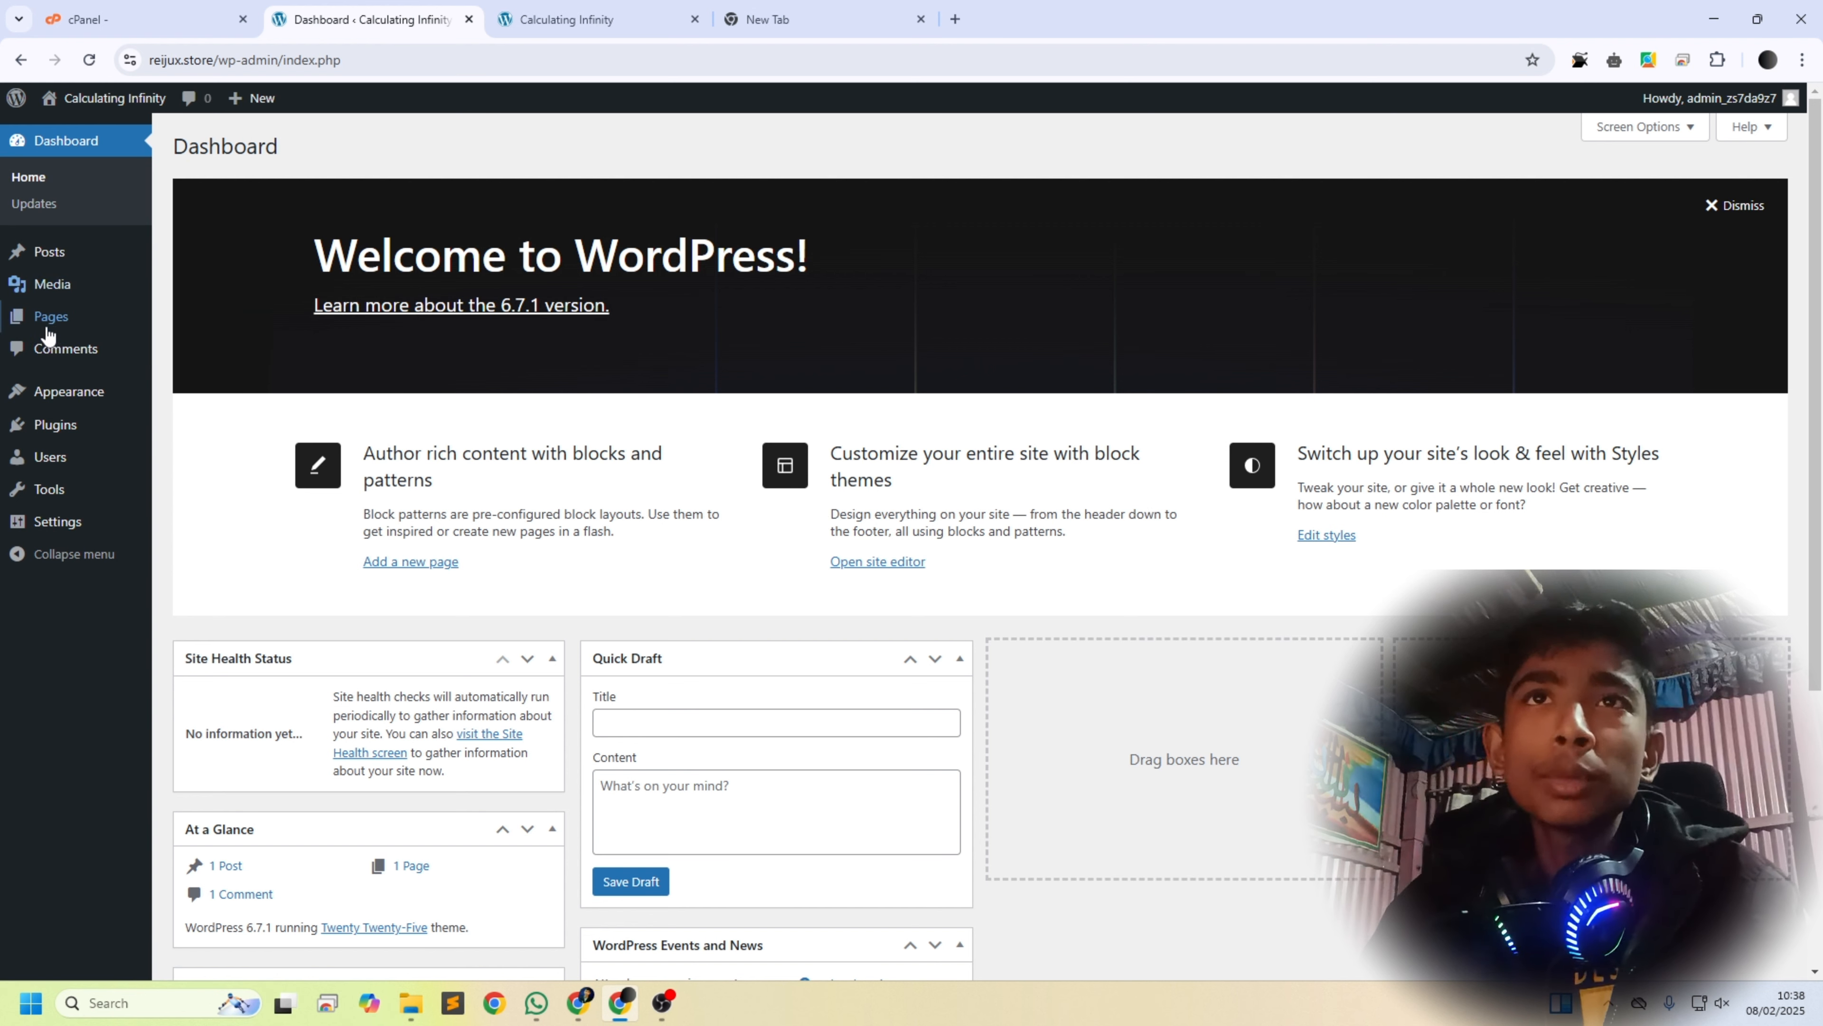
pyautogui.moveTo(51, 319)
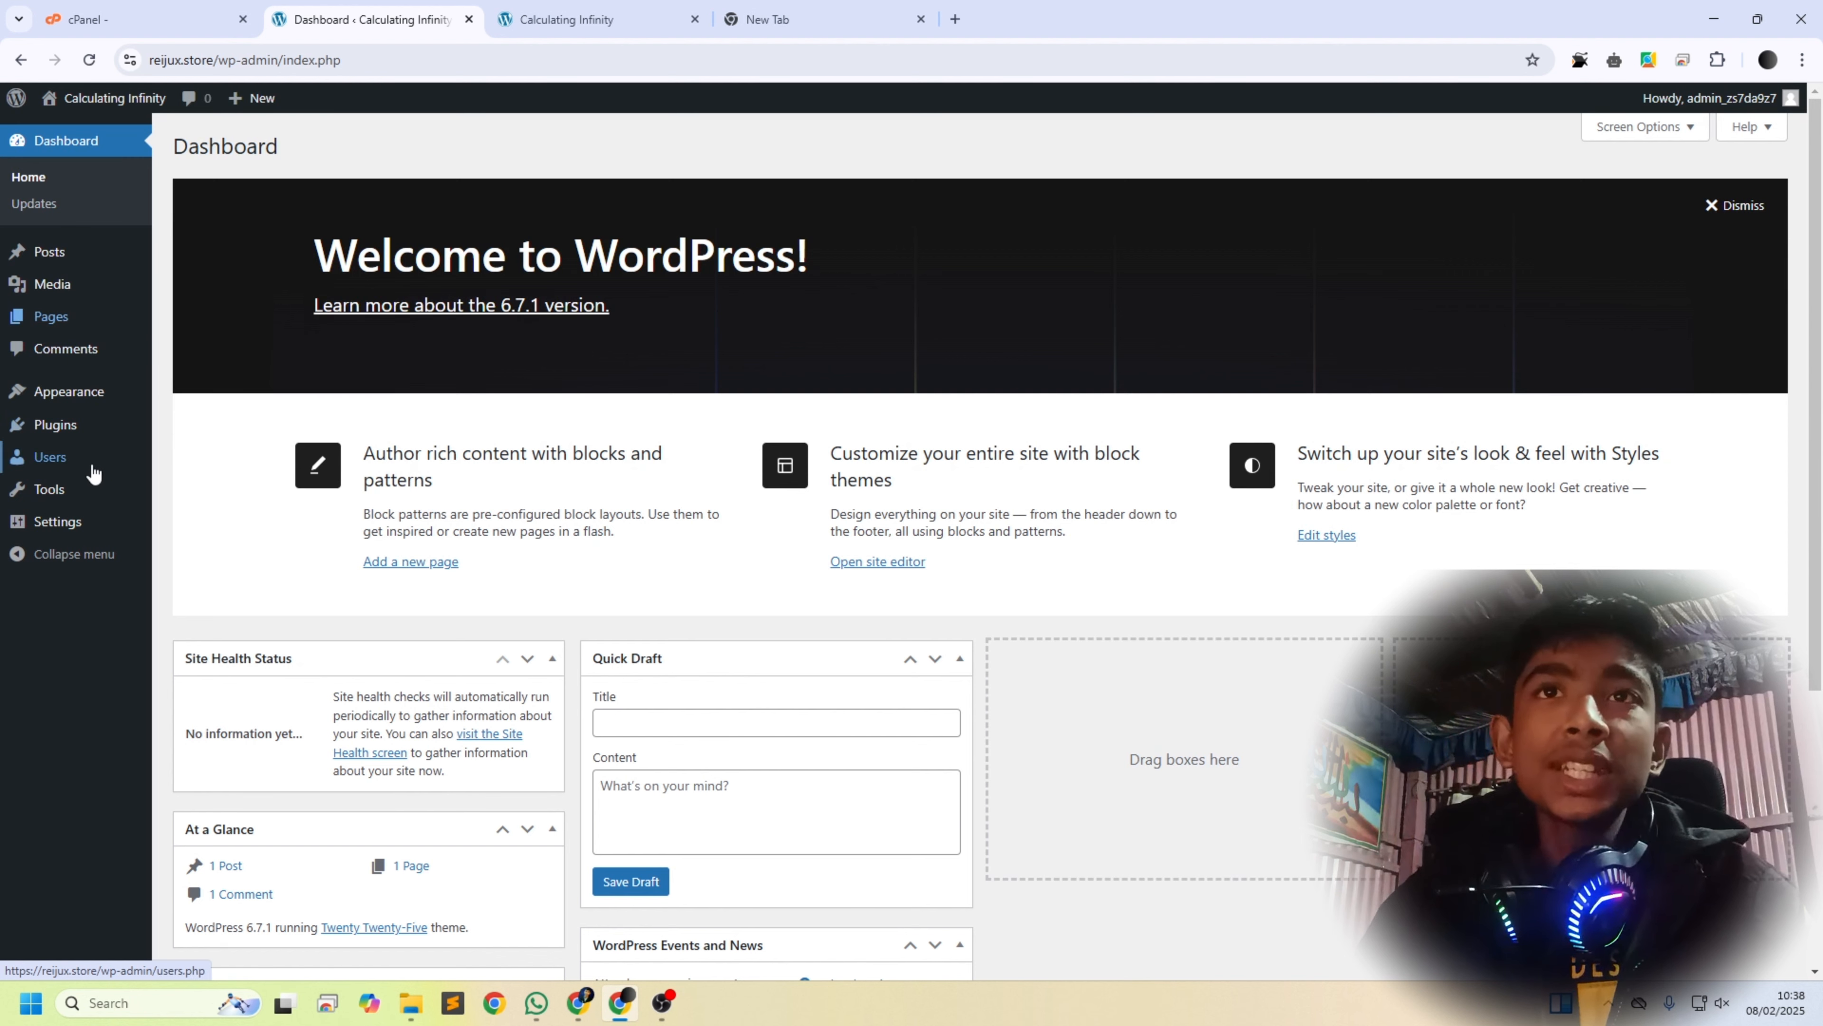
pyautogui.moveTo(73, 529)
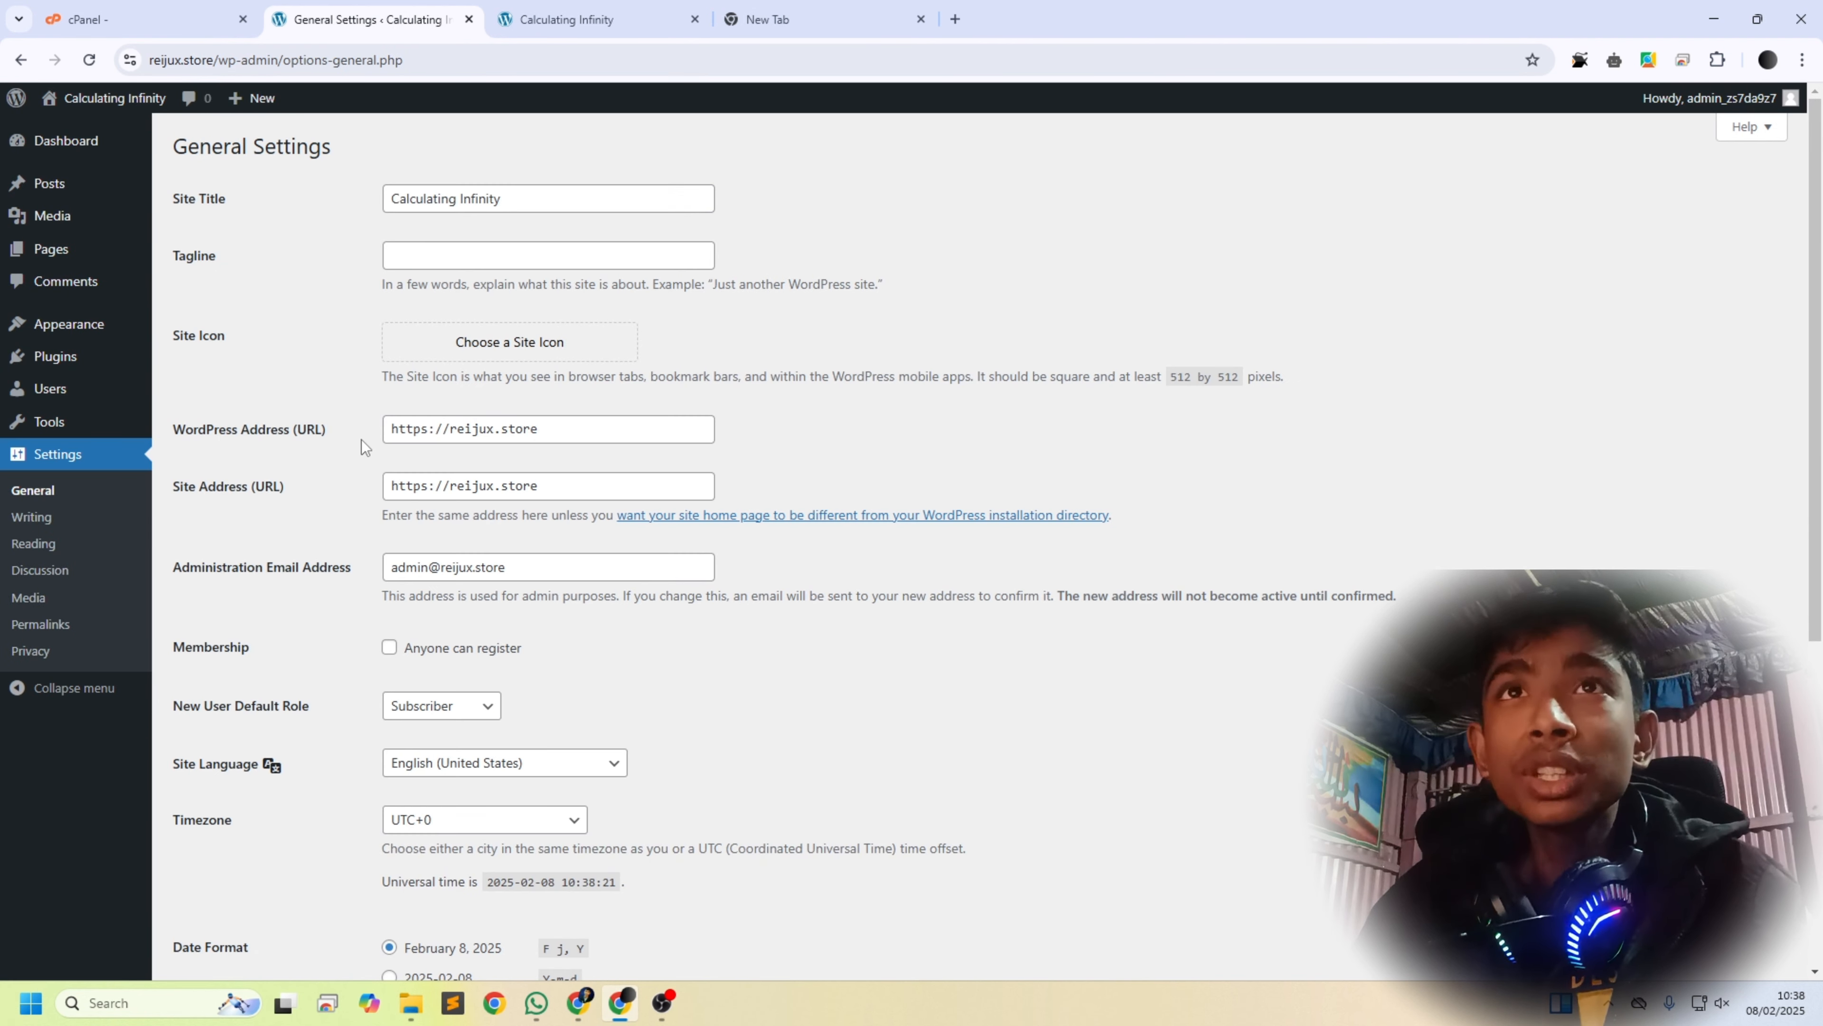
pyautogui.moveTo(522, 199); pyautogui.dragTo(279, 206)
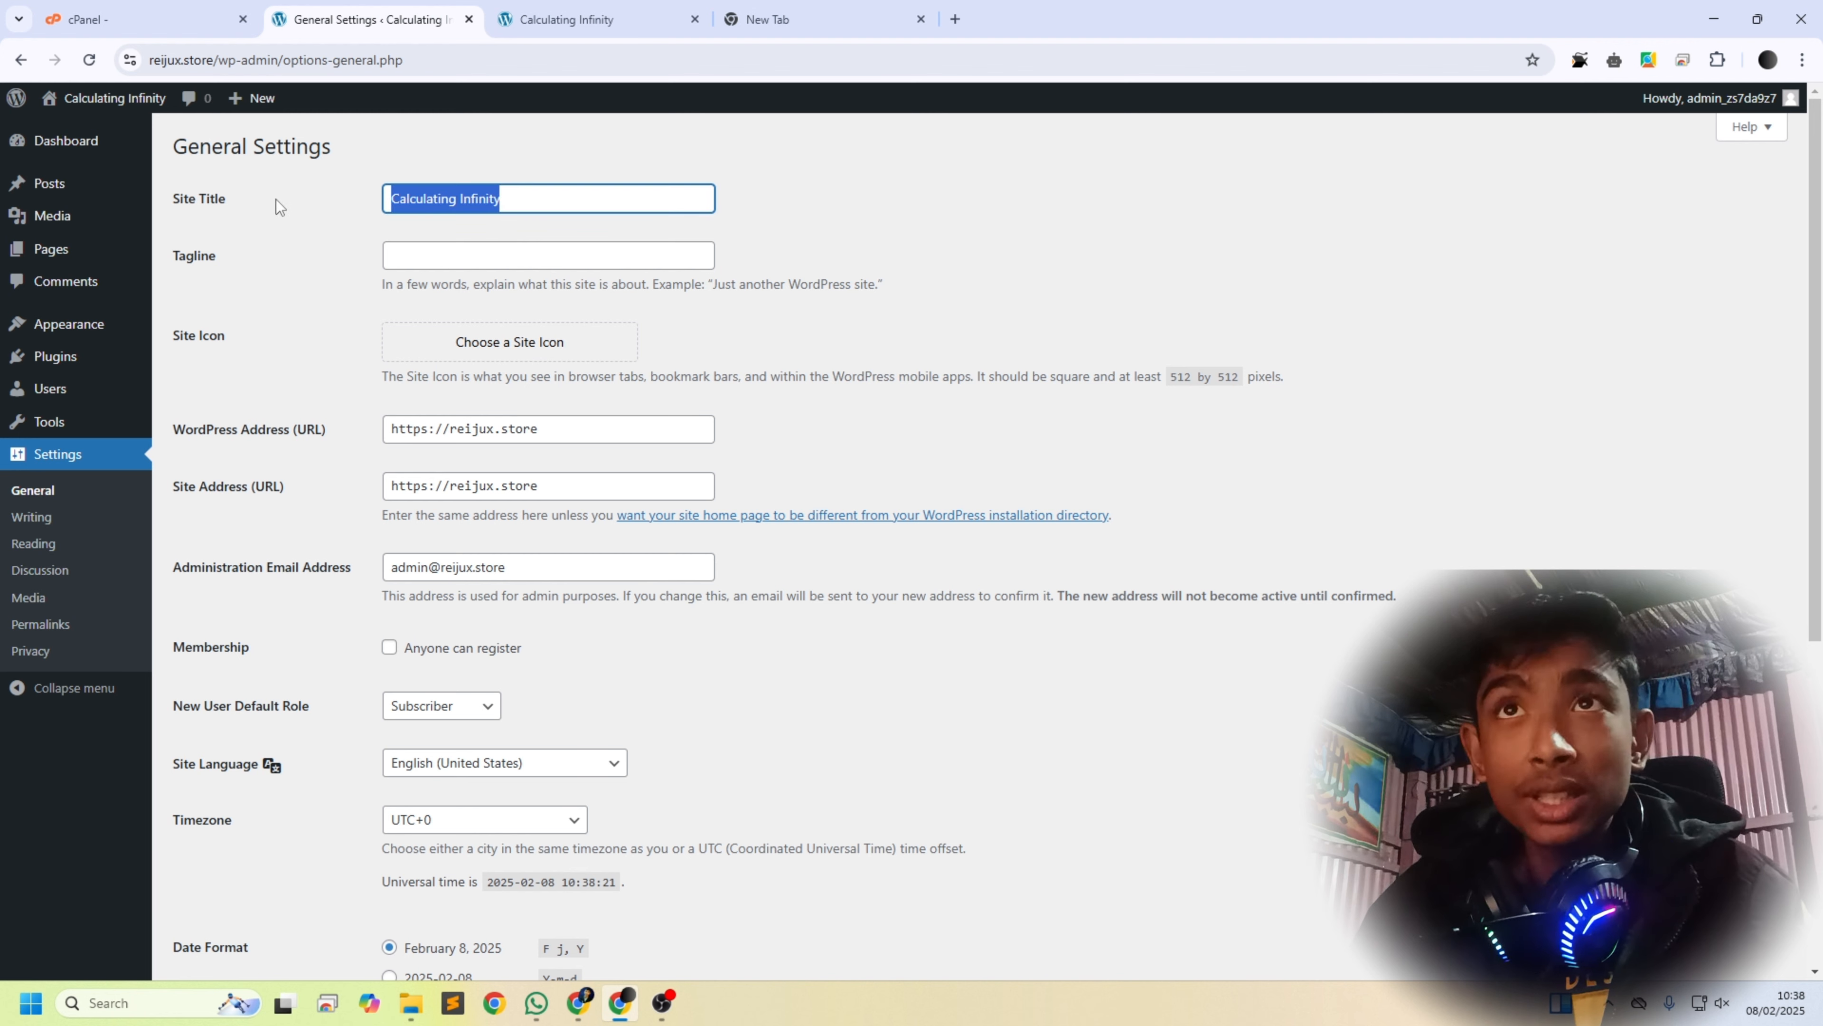
pyautogui.click(457, 255)
pyautogui.click(450, 343)
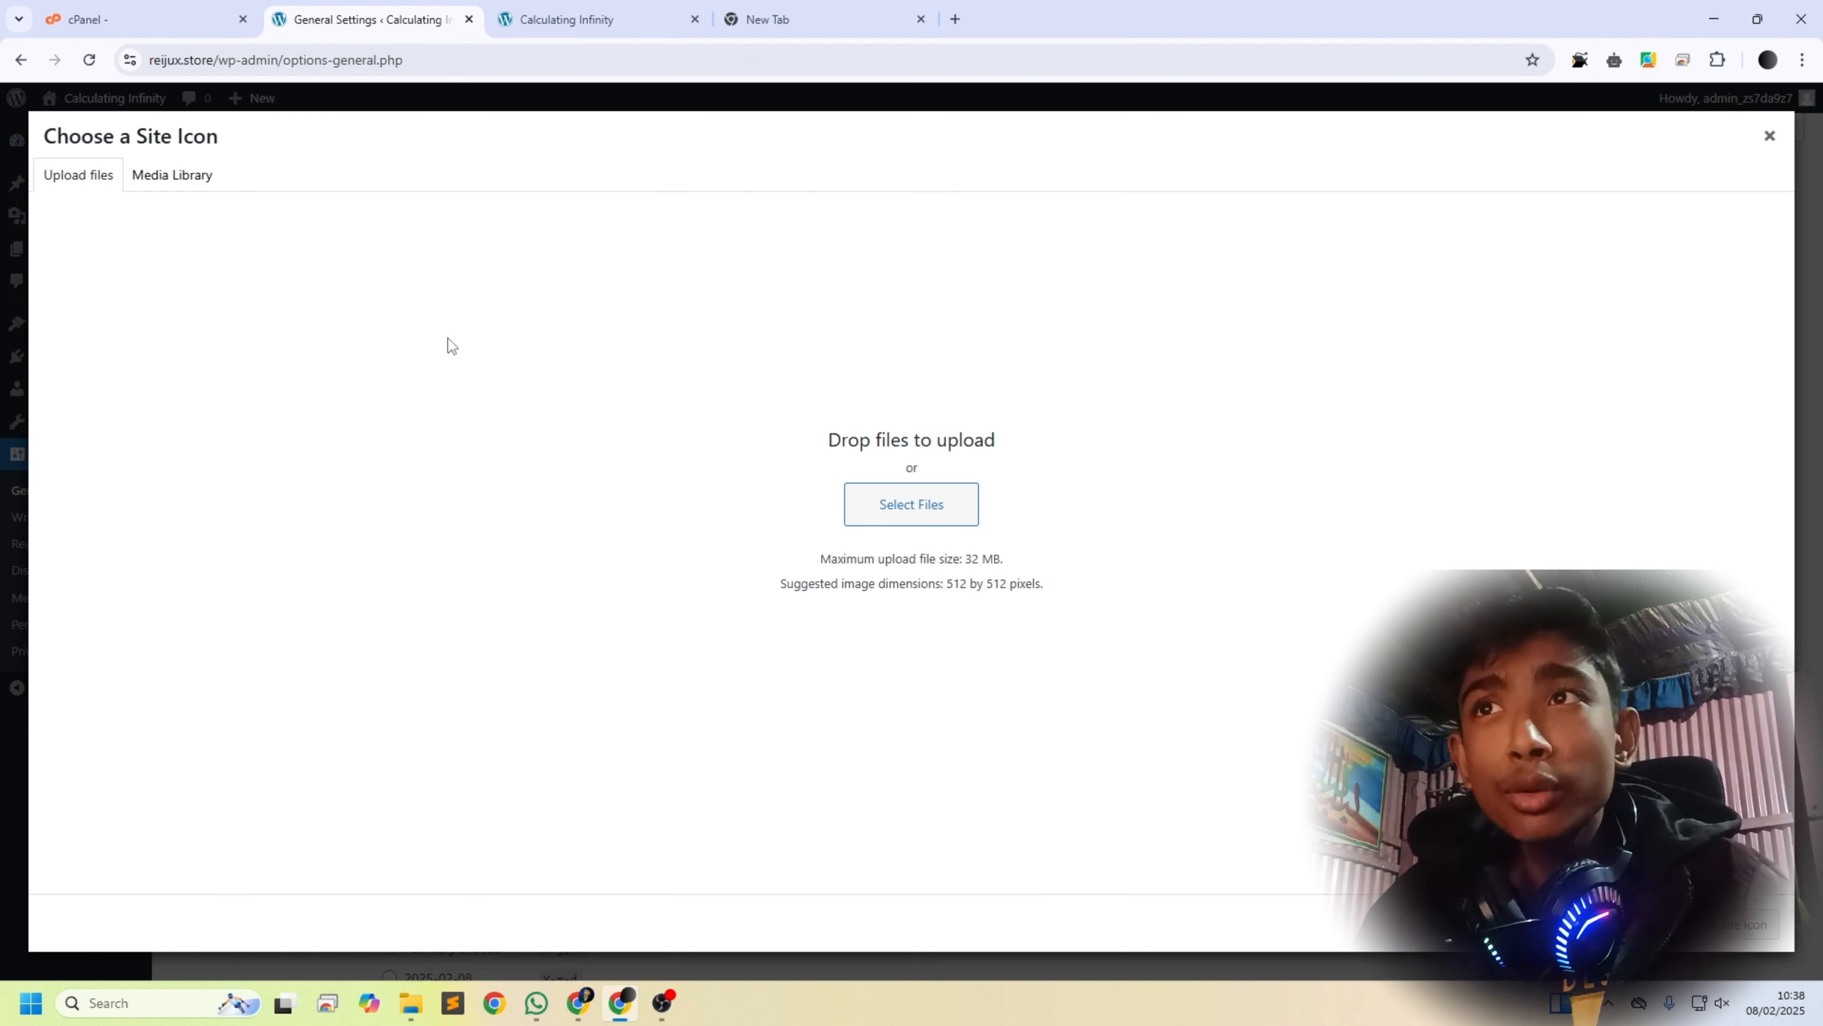
pyautogui.click(889, 507)
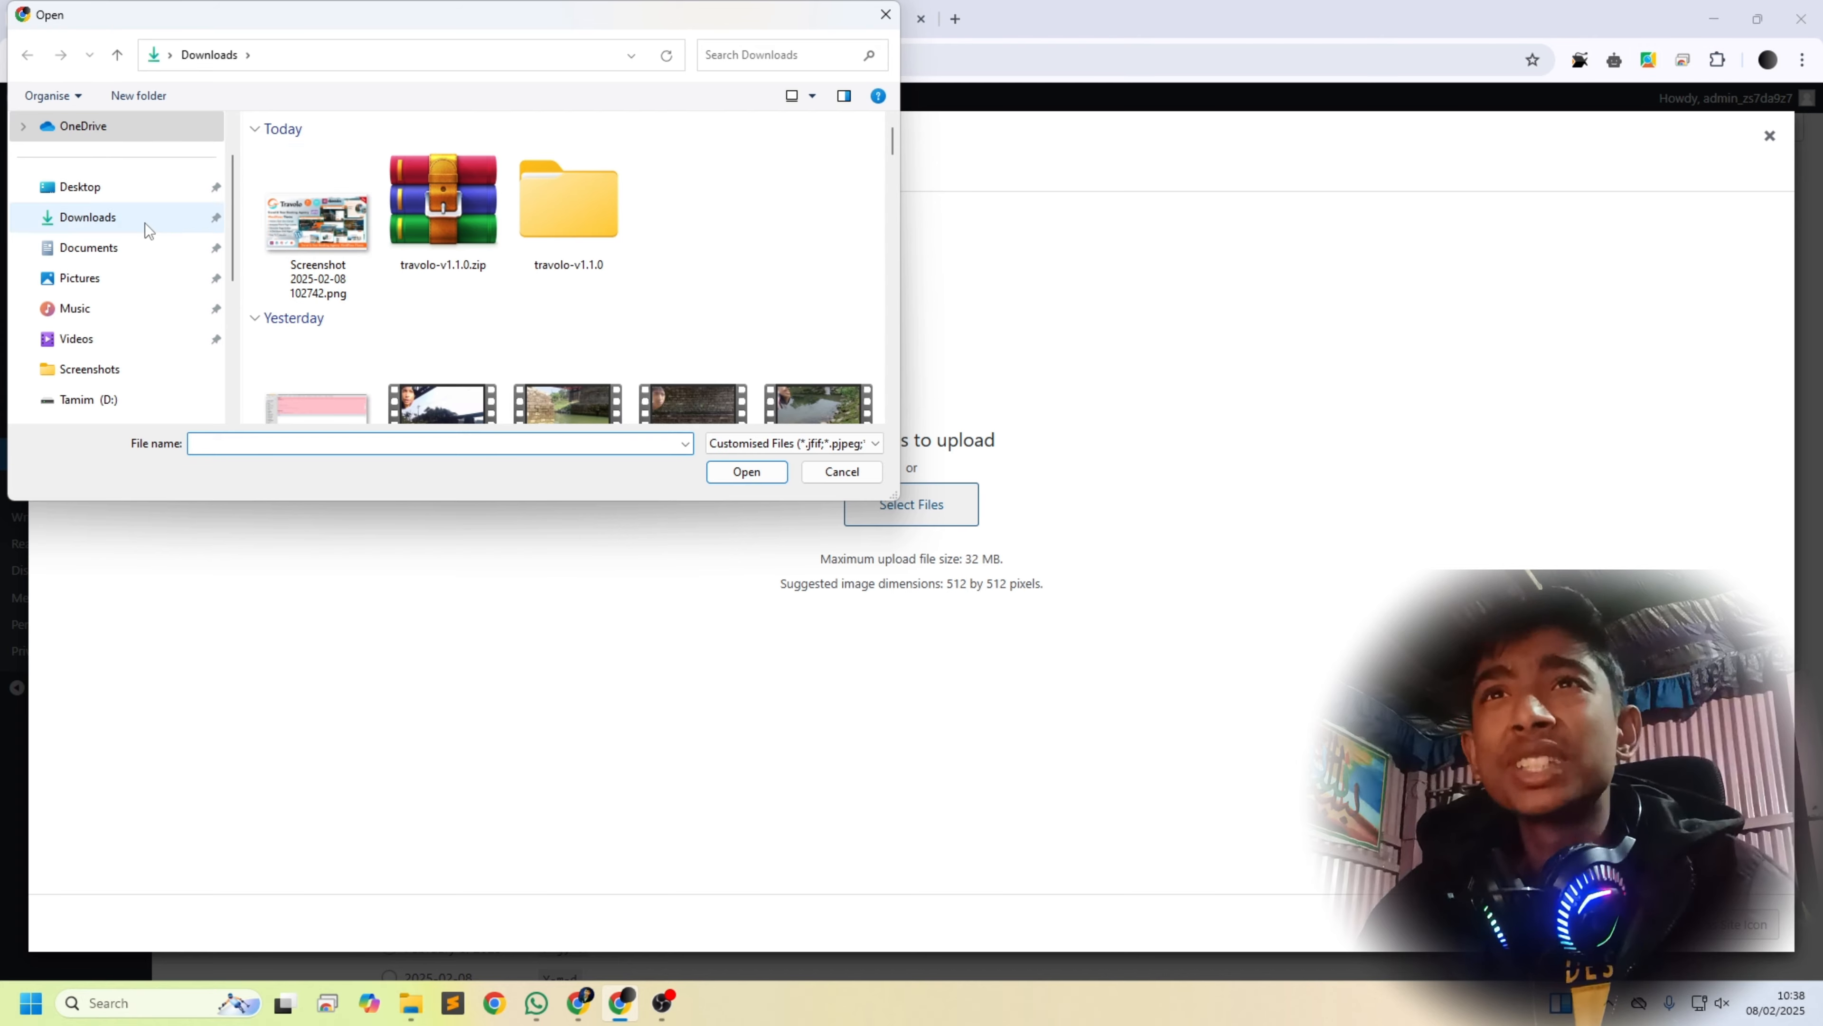
pyautogui.scroll(-10, 390, 248)
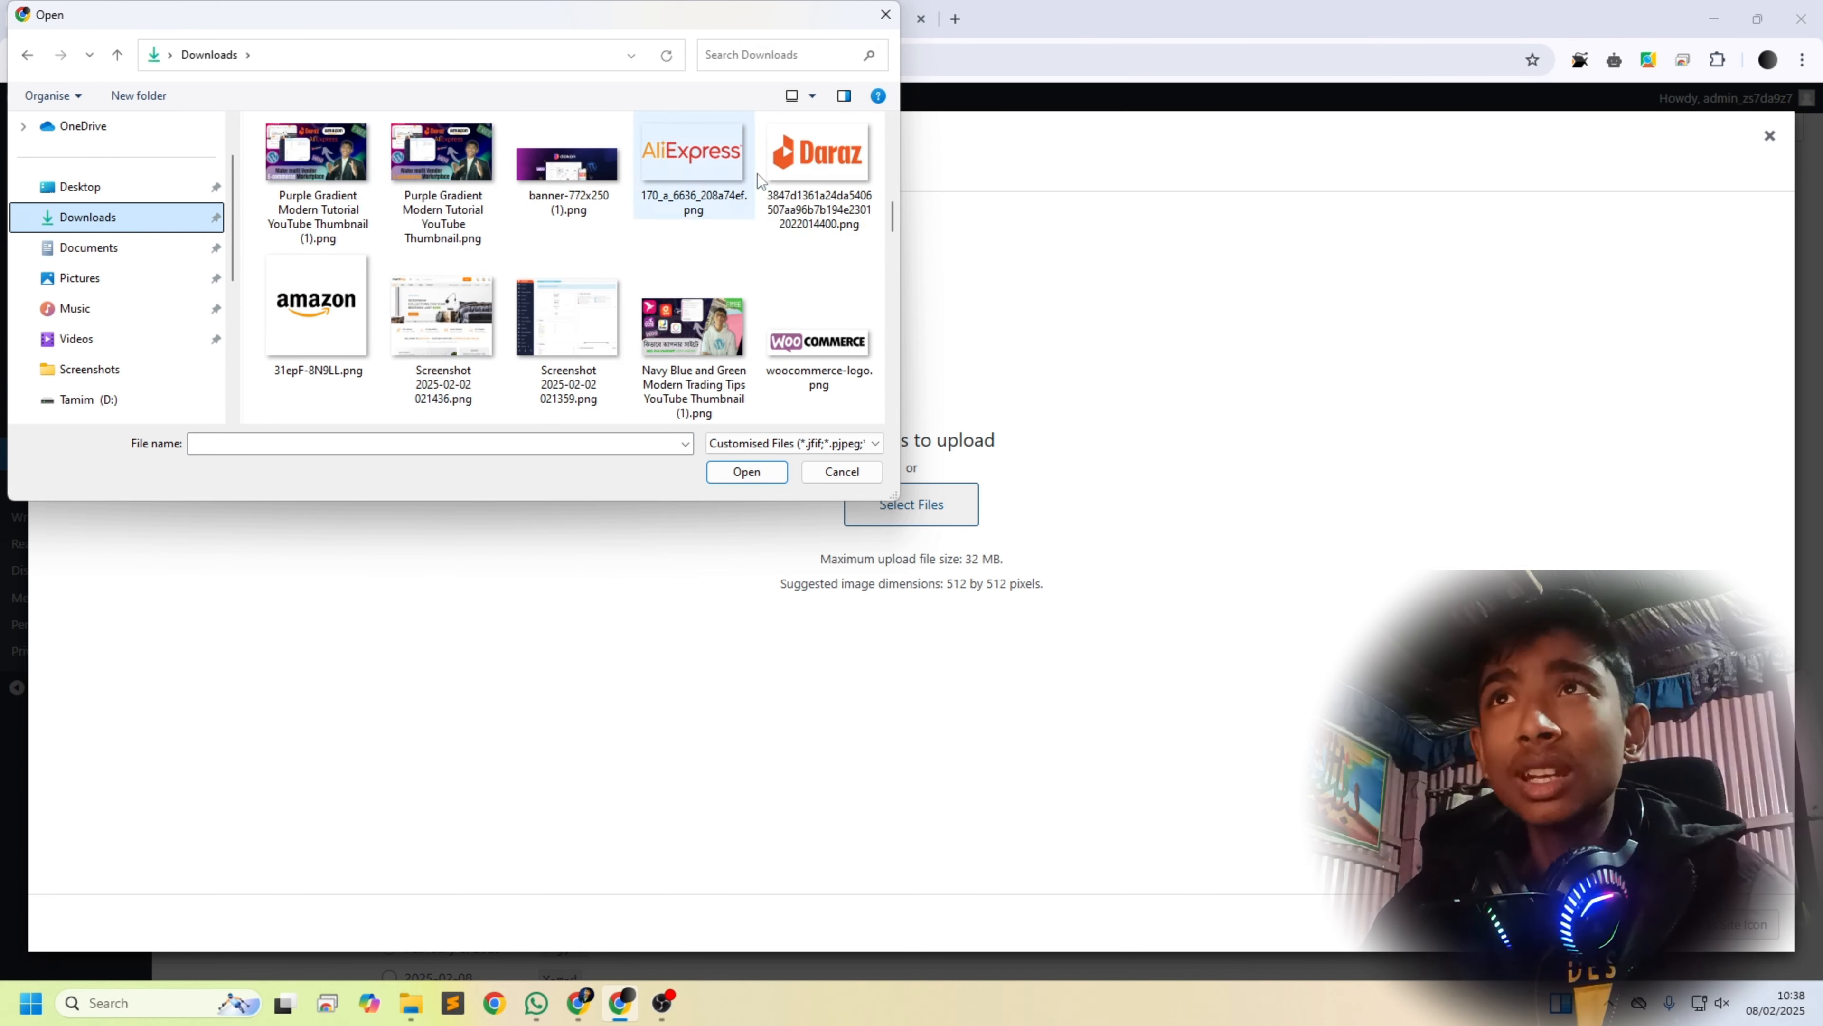
pyautogui.click(886, 14)
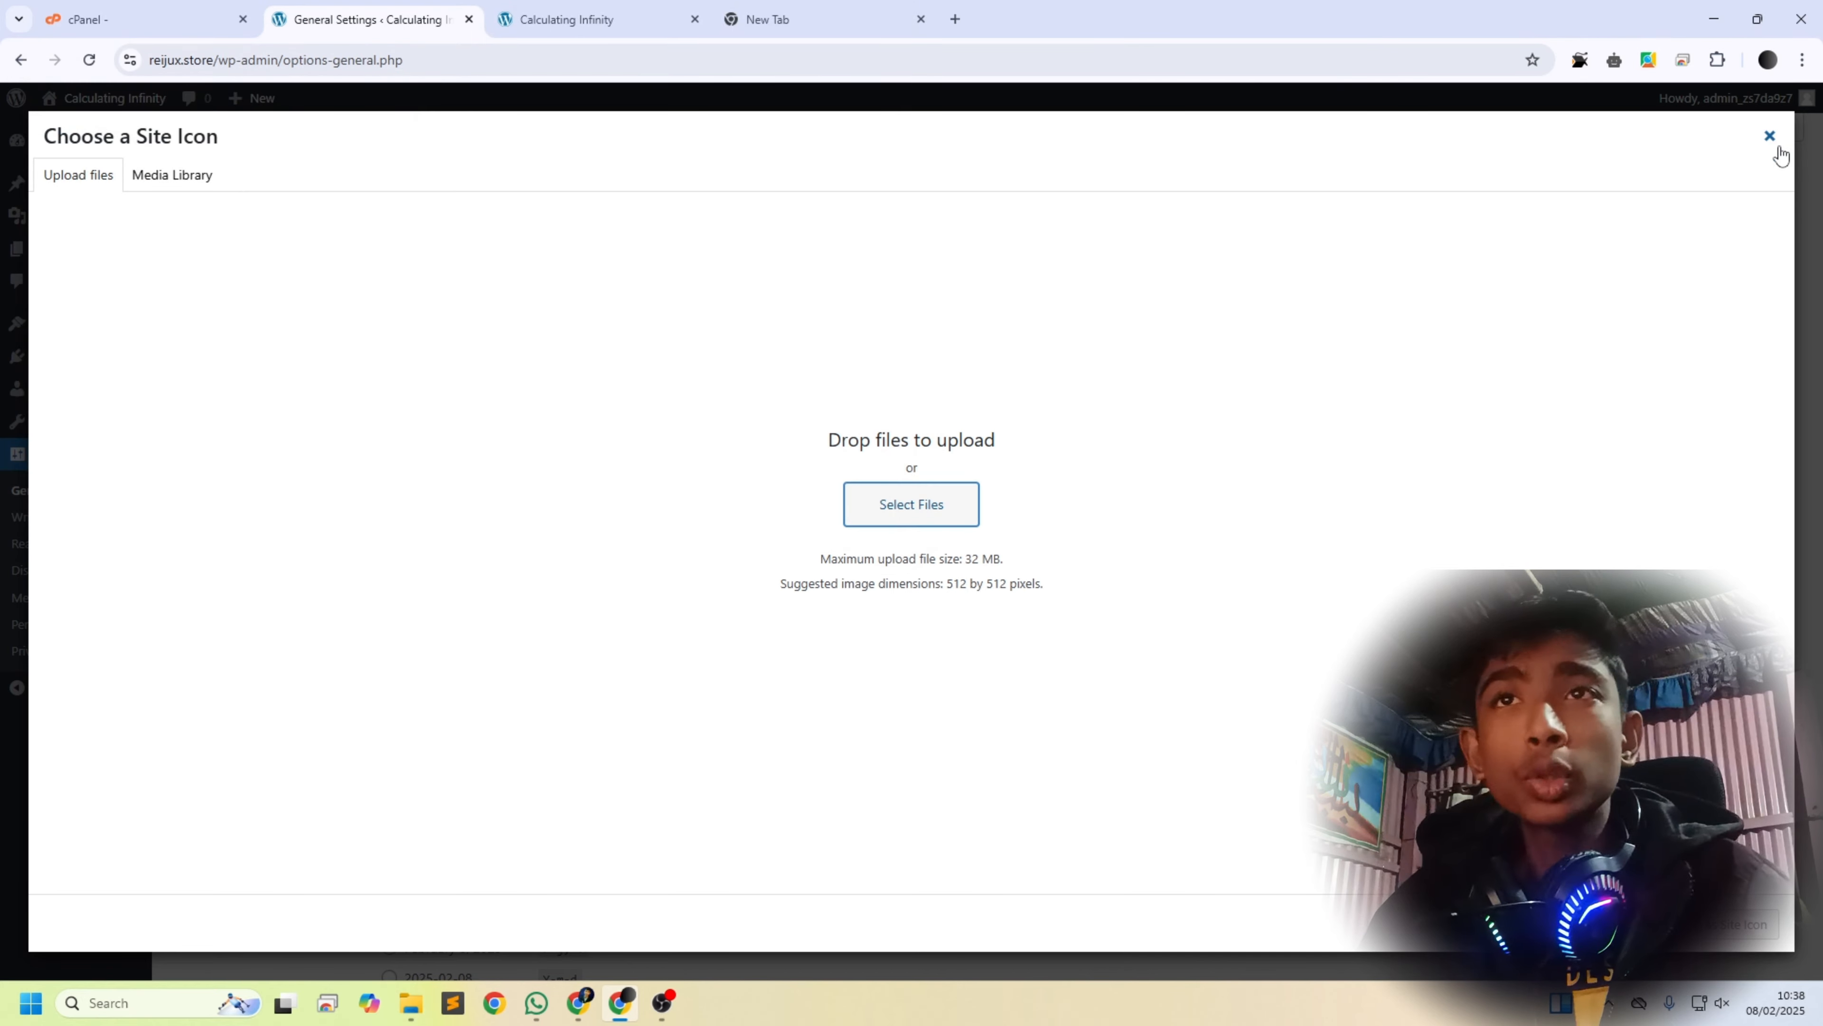
# Step: Close the site icon chooser, allow anyone to register in the Membership setting, and save the General Settings
pyautogui.click(1770, 136)
pyautogui.scroll(-5, 1399, 404)
pyautogui.scroll(3, 623, 298)
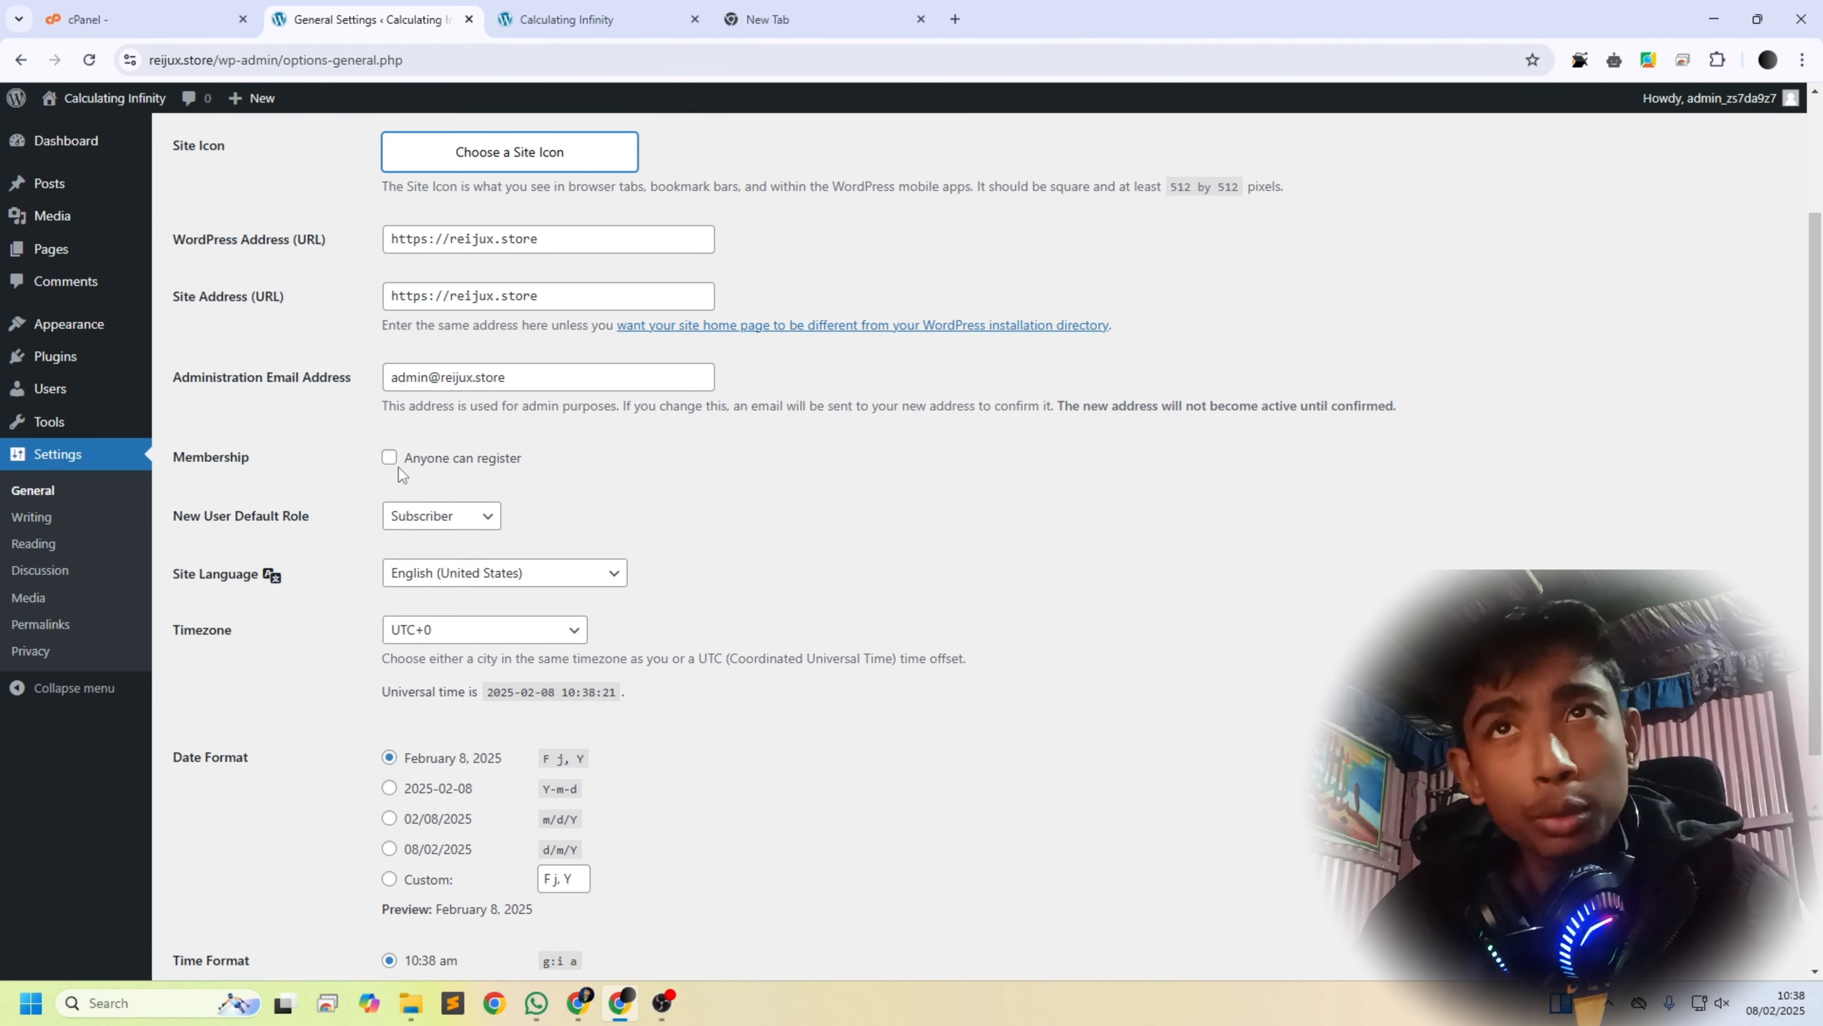
pyautogui.click(393, 465)
pyautogui.scroll(-5, 431, 473)
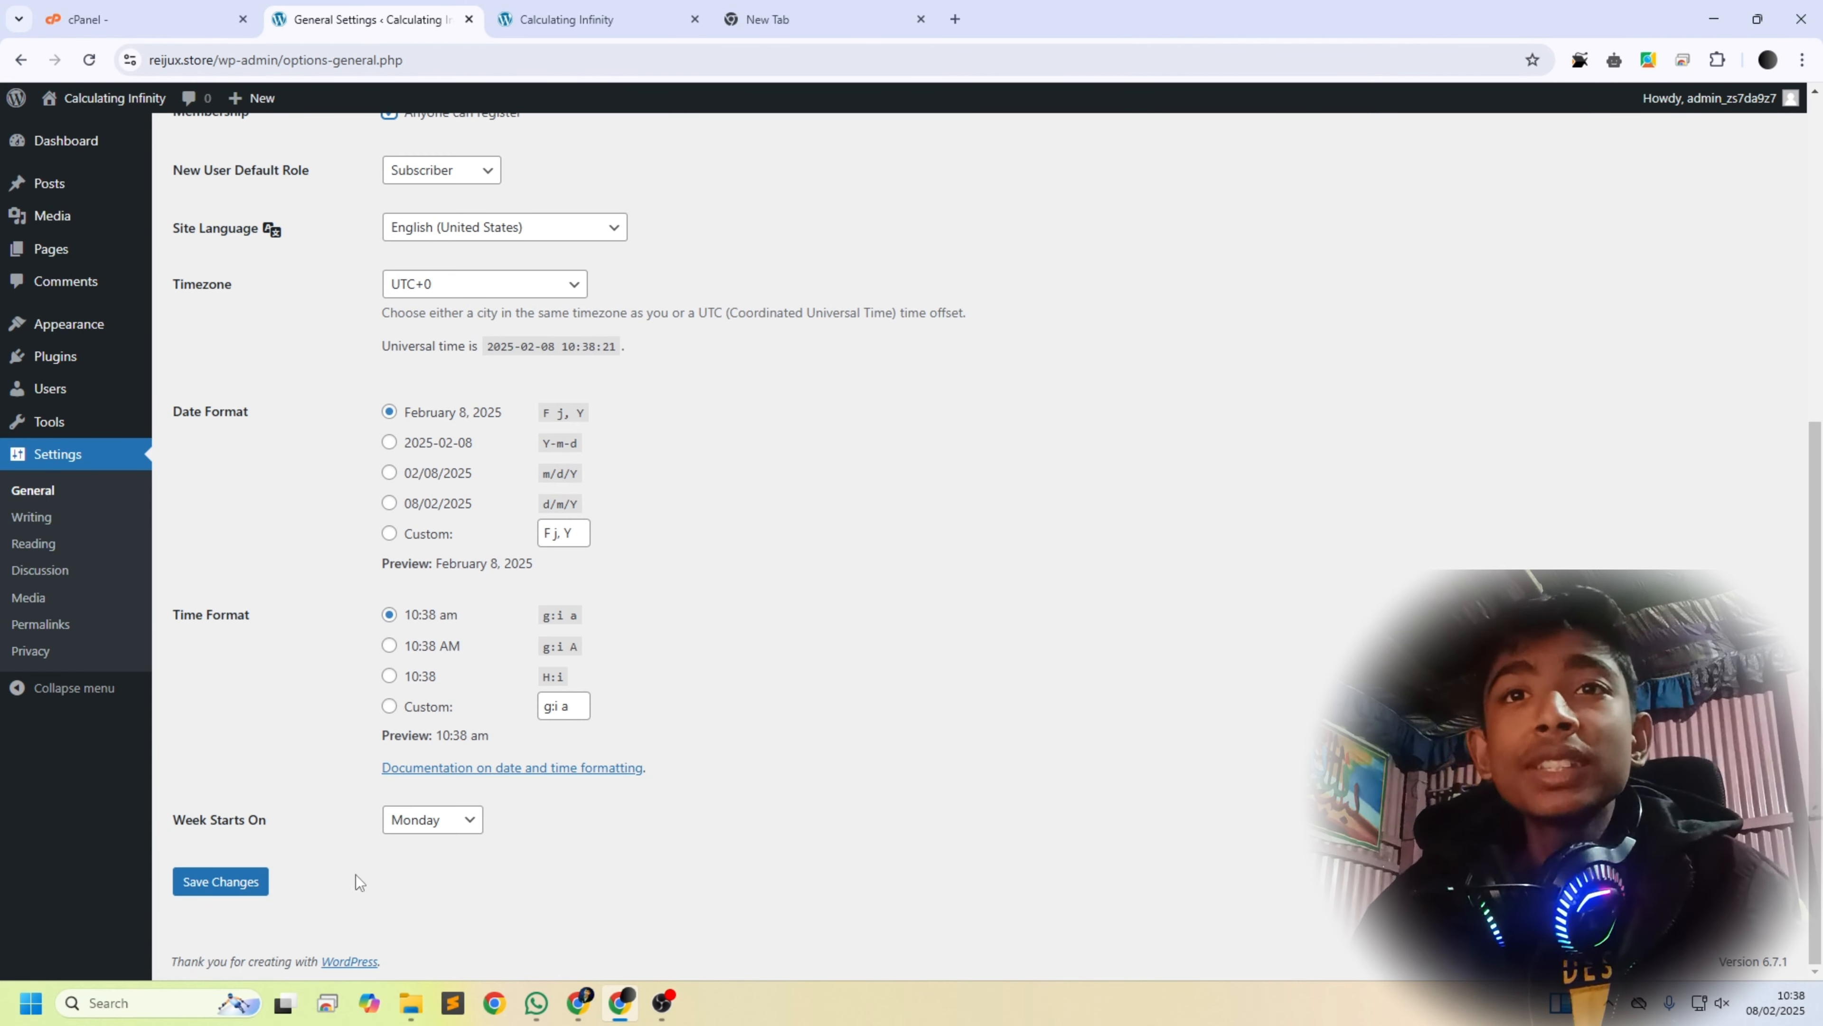
pyautogui.click(224, 898)
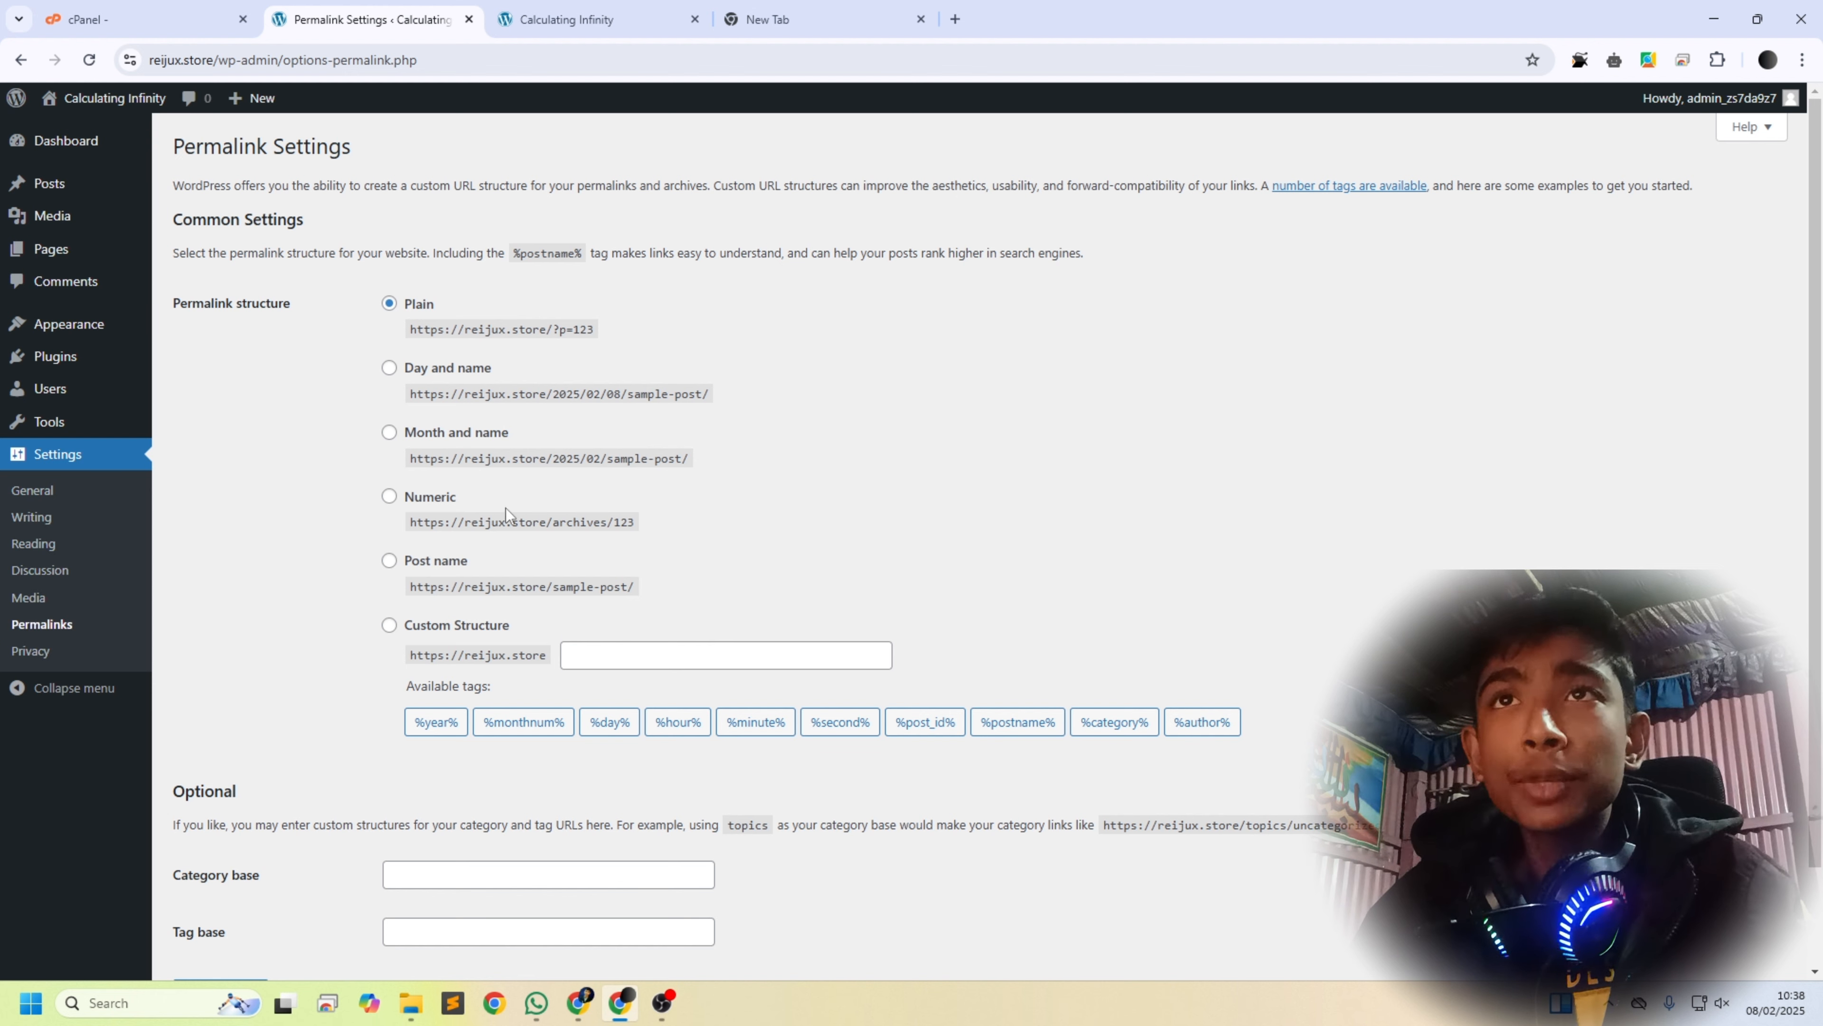
# Step: Set the site's permalink structure to Post name and save the Permalink Settings
pyautogui.moveTo(366, 268); pyautogui.dragTo(1062, 549)
pyautogui.click(1087, 559)
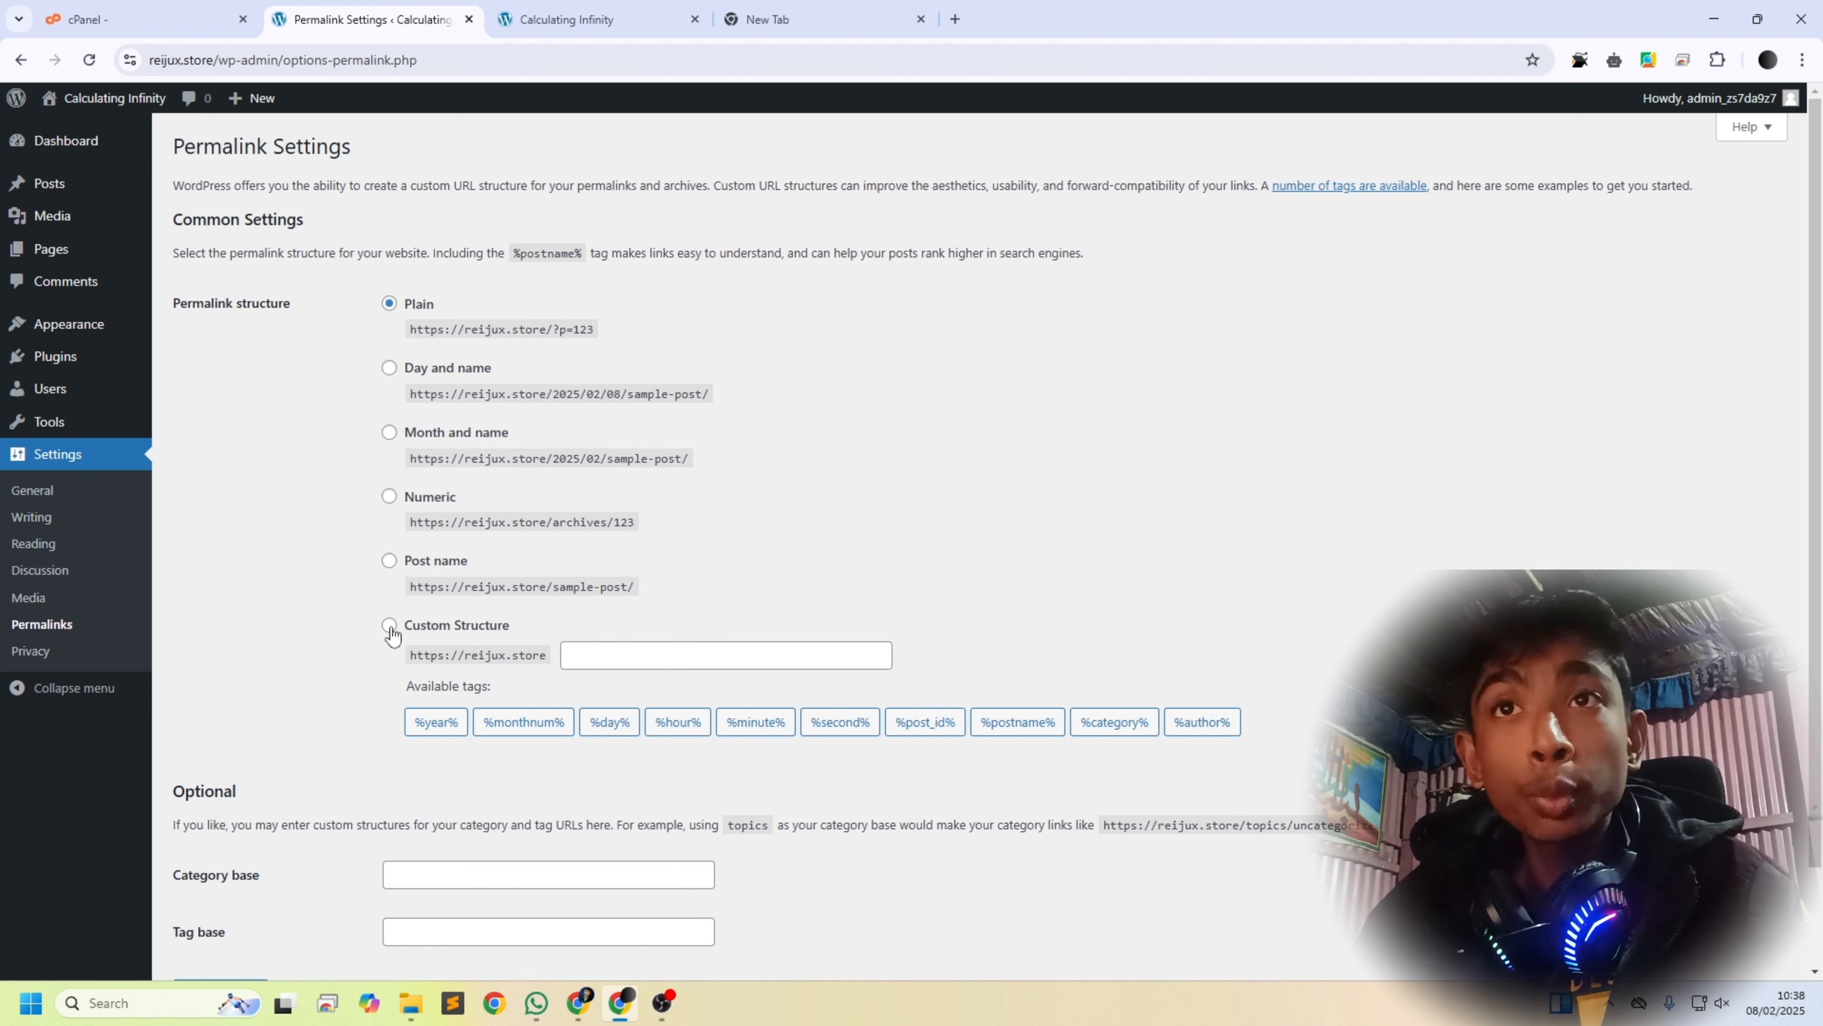
pyautogui.click(388, 561)
pyautogui.scroll(-2, 388, 568)
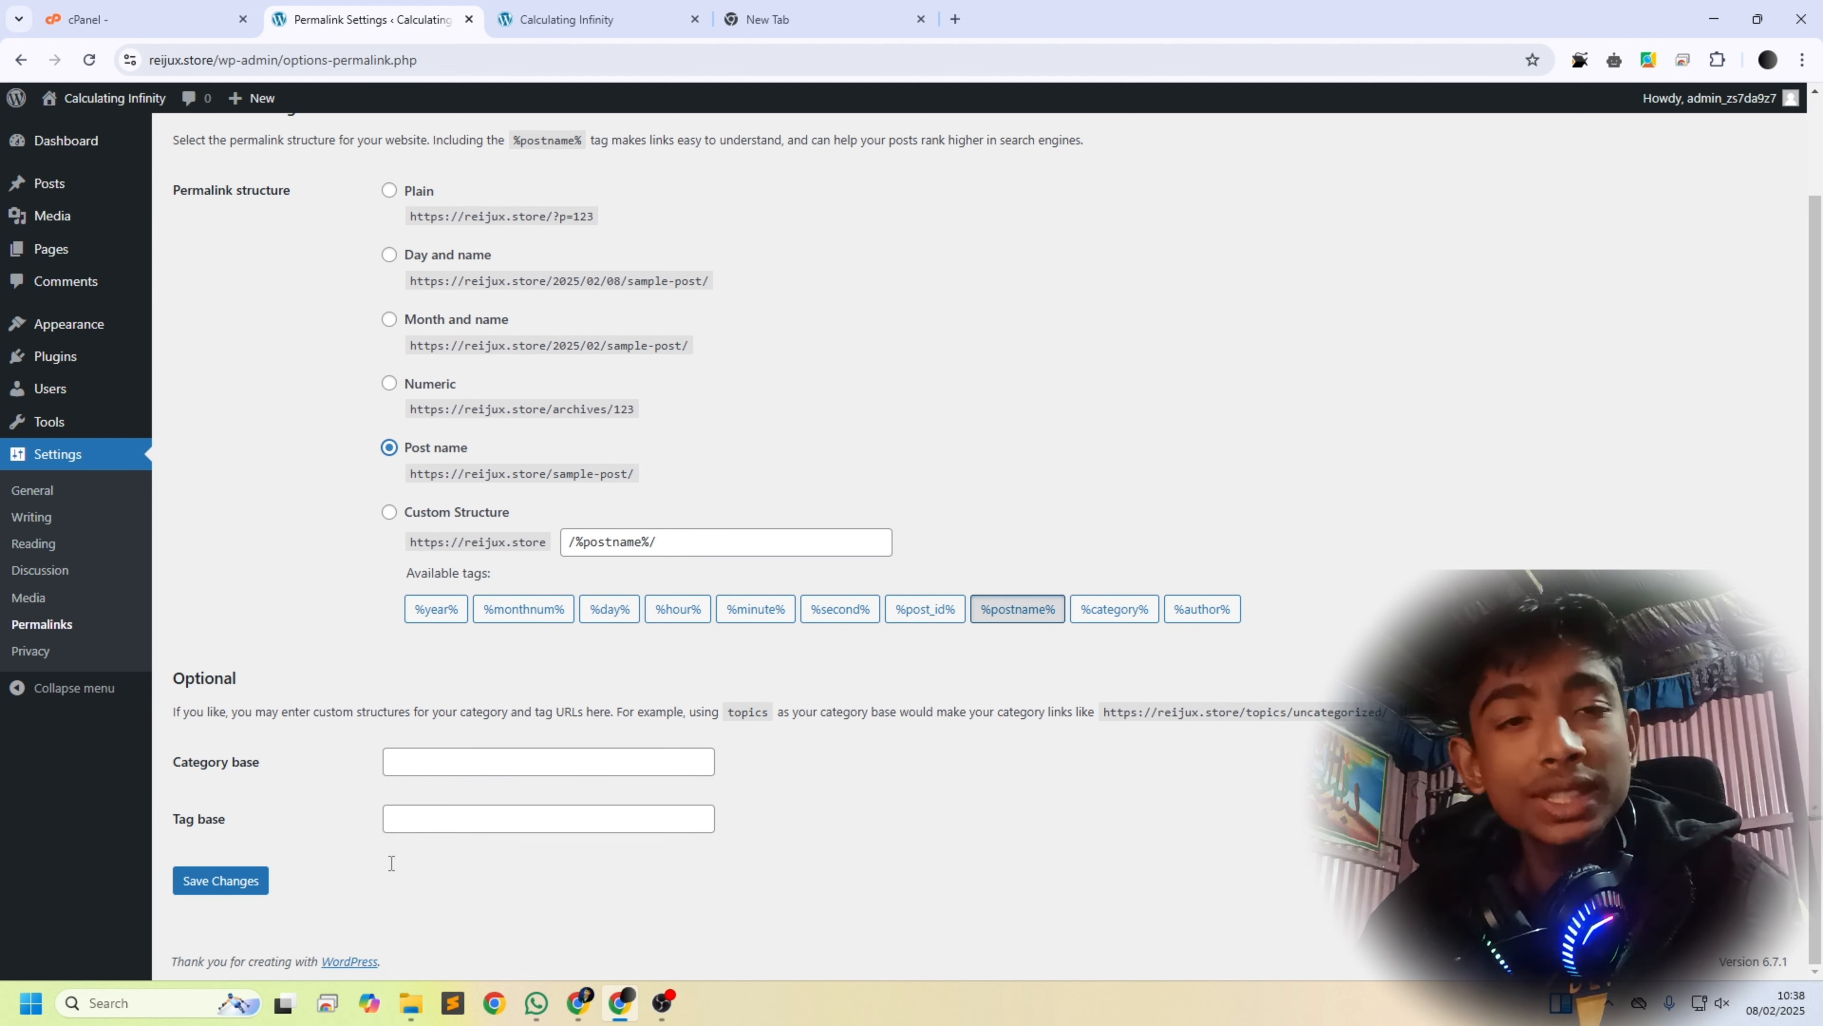
pyautogui.click(213, 884)
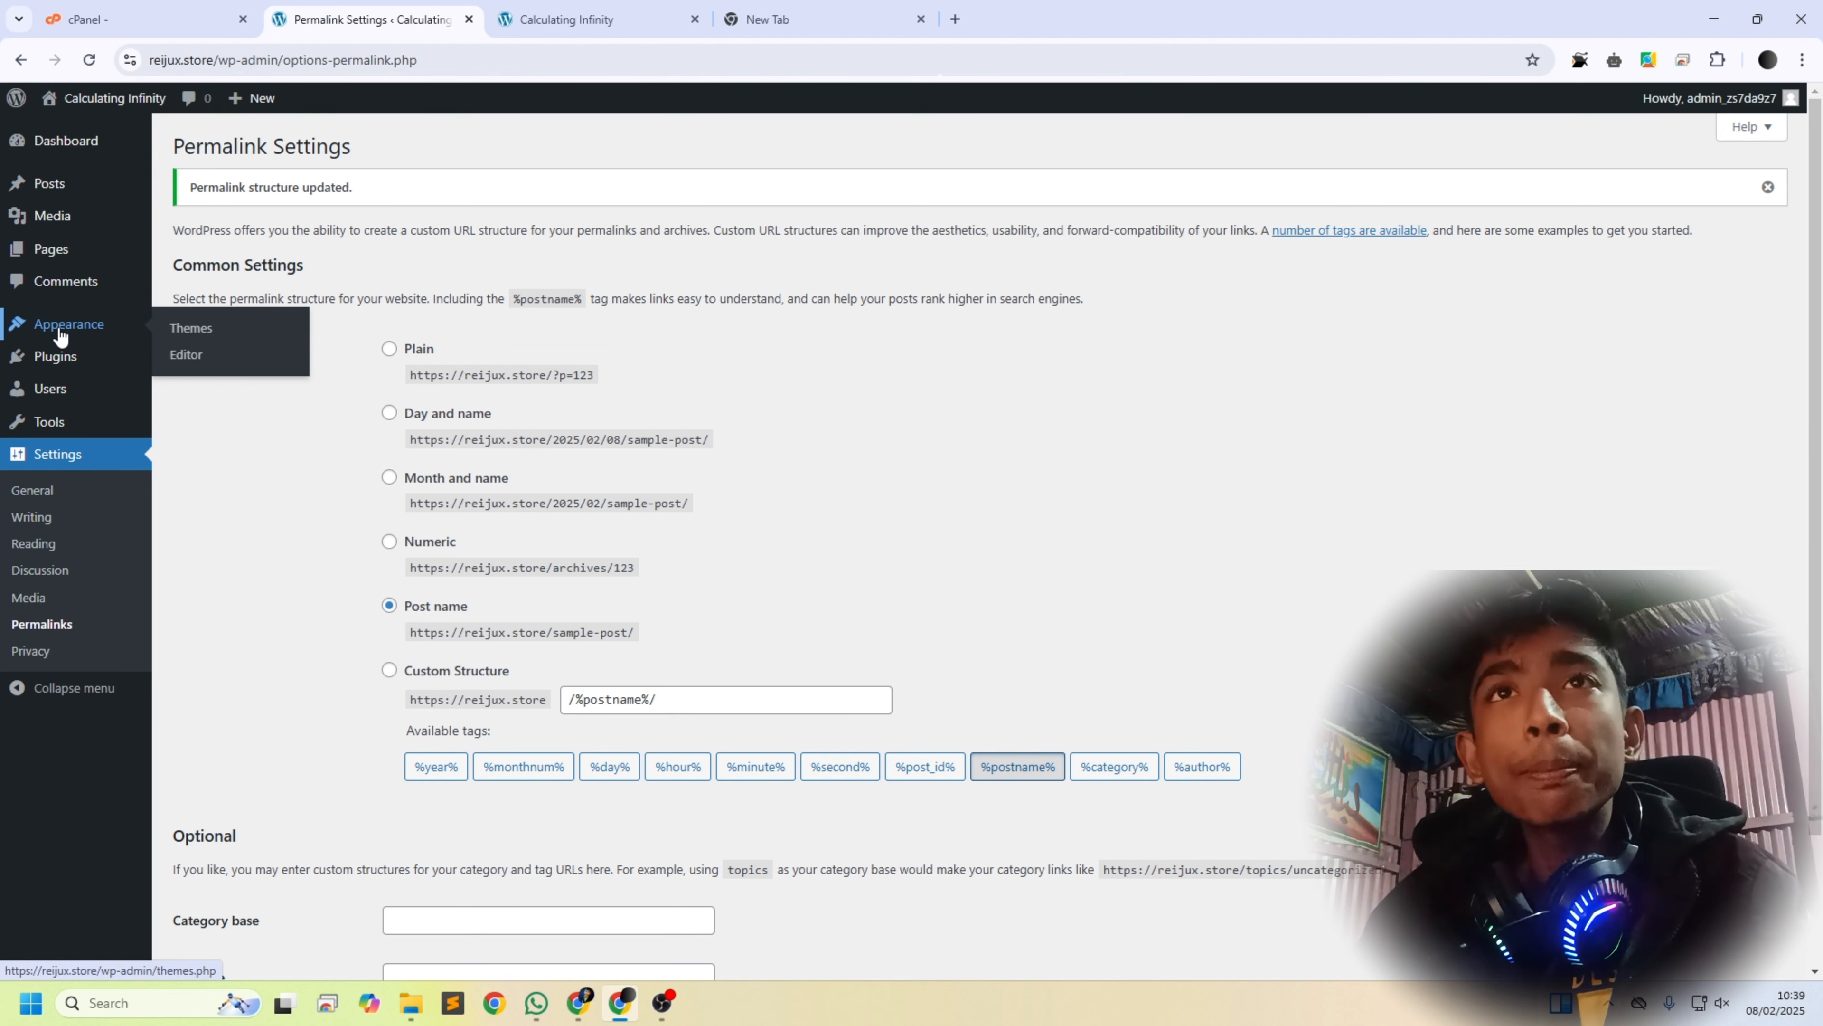
# Step: Delete the existing Travolo theme from the installed themes and confirm the deletion
pyautogui.click(184, 335)
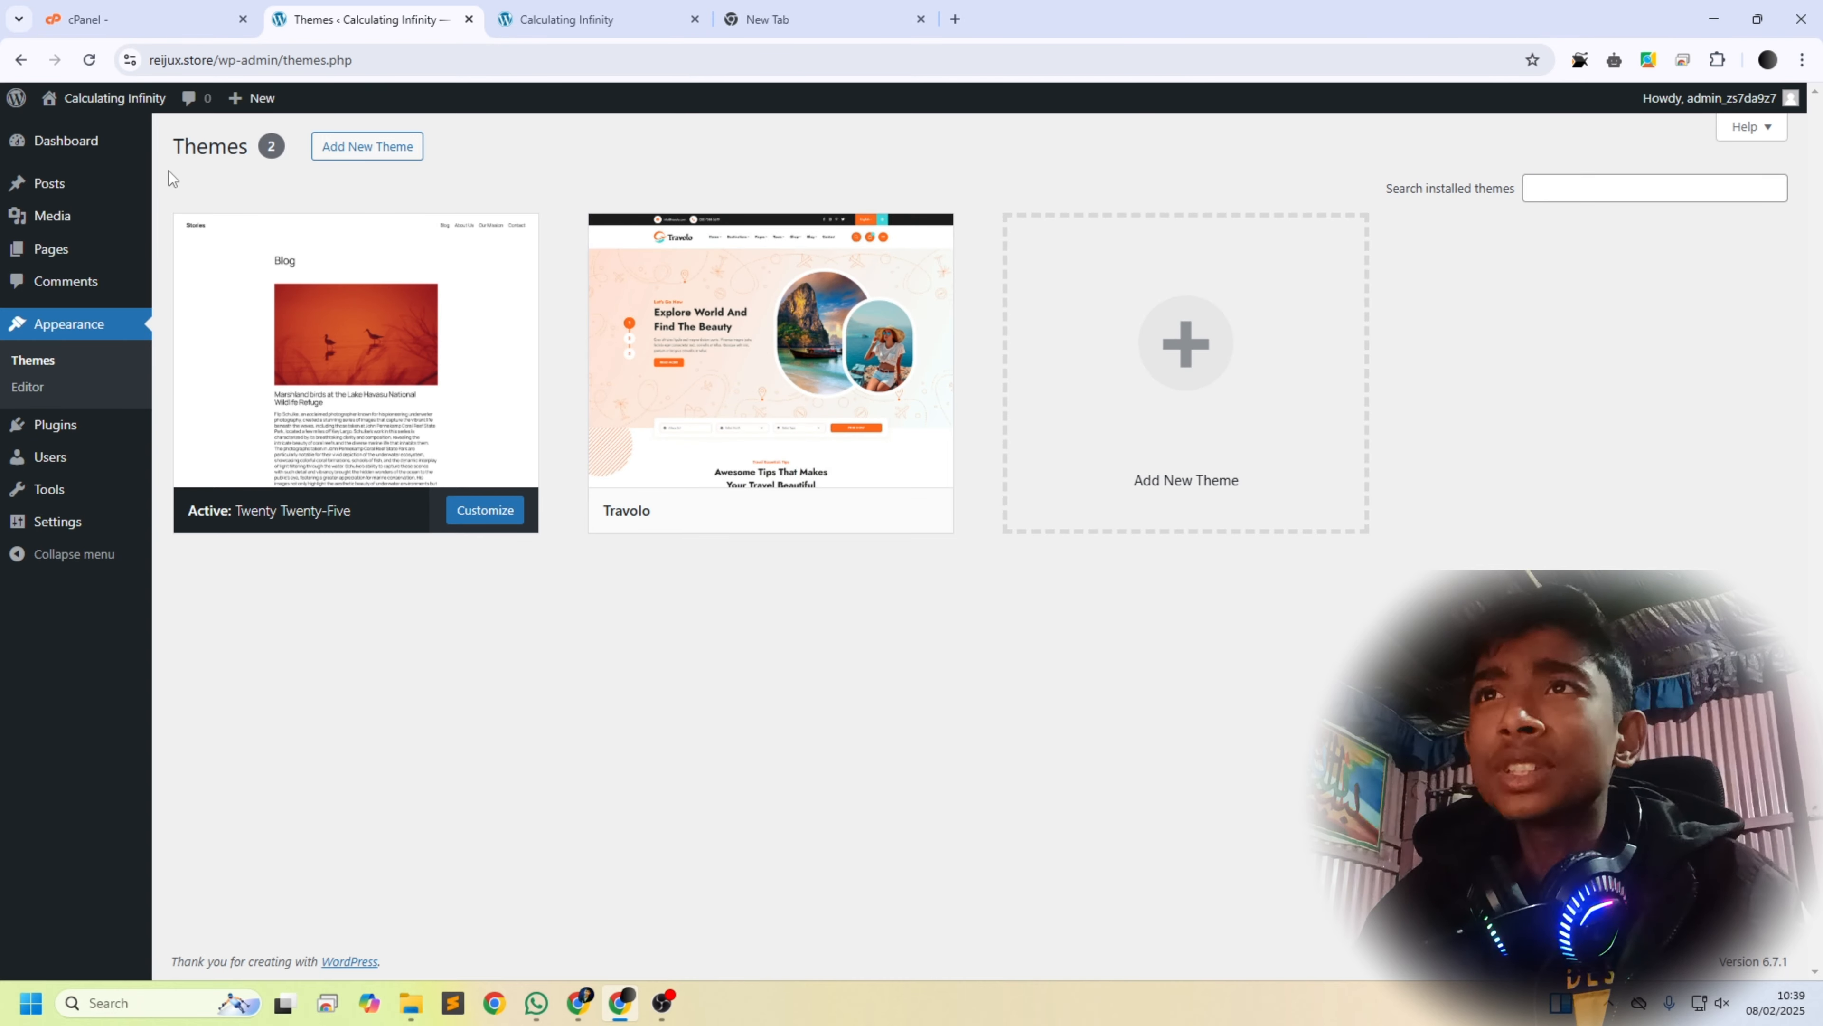
pyautogui.moveTo(168, 171); pyautogui.dragTo(931, 262)
pyautogui.click(953, 169)
pyautogui.click(913, 419)
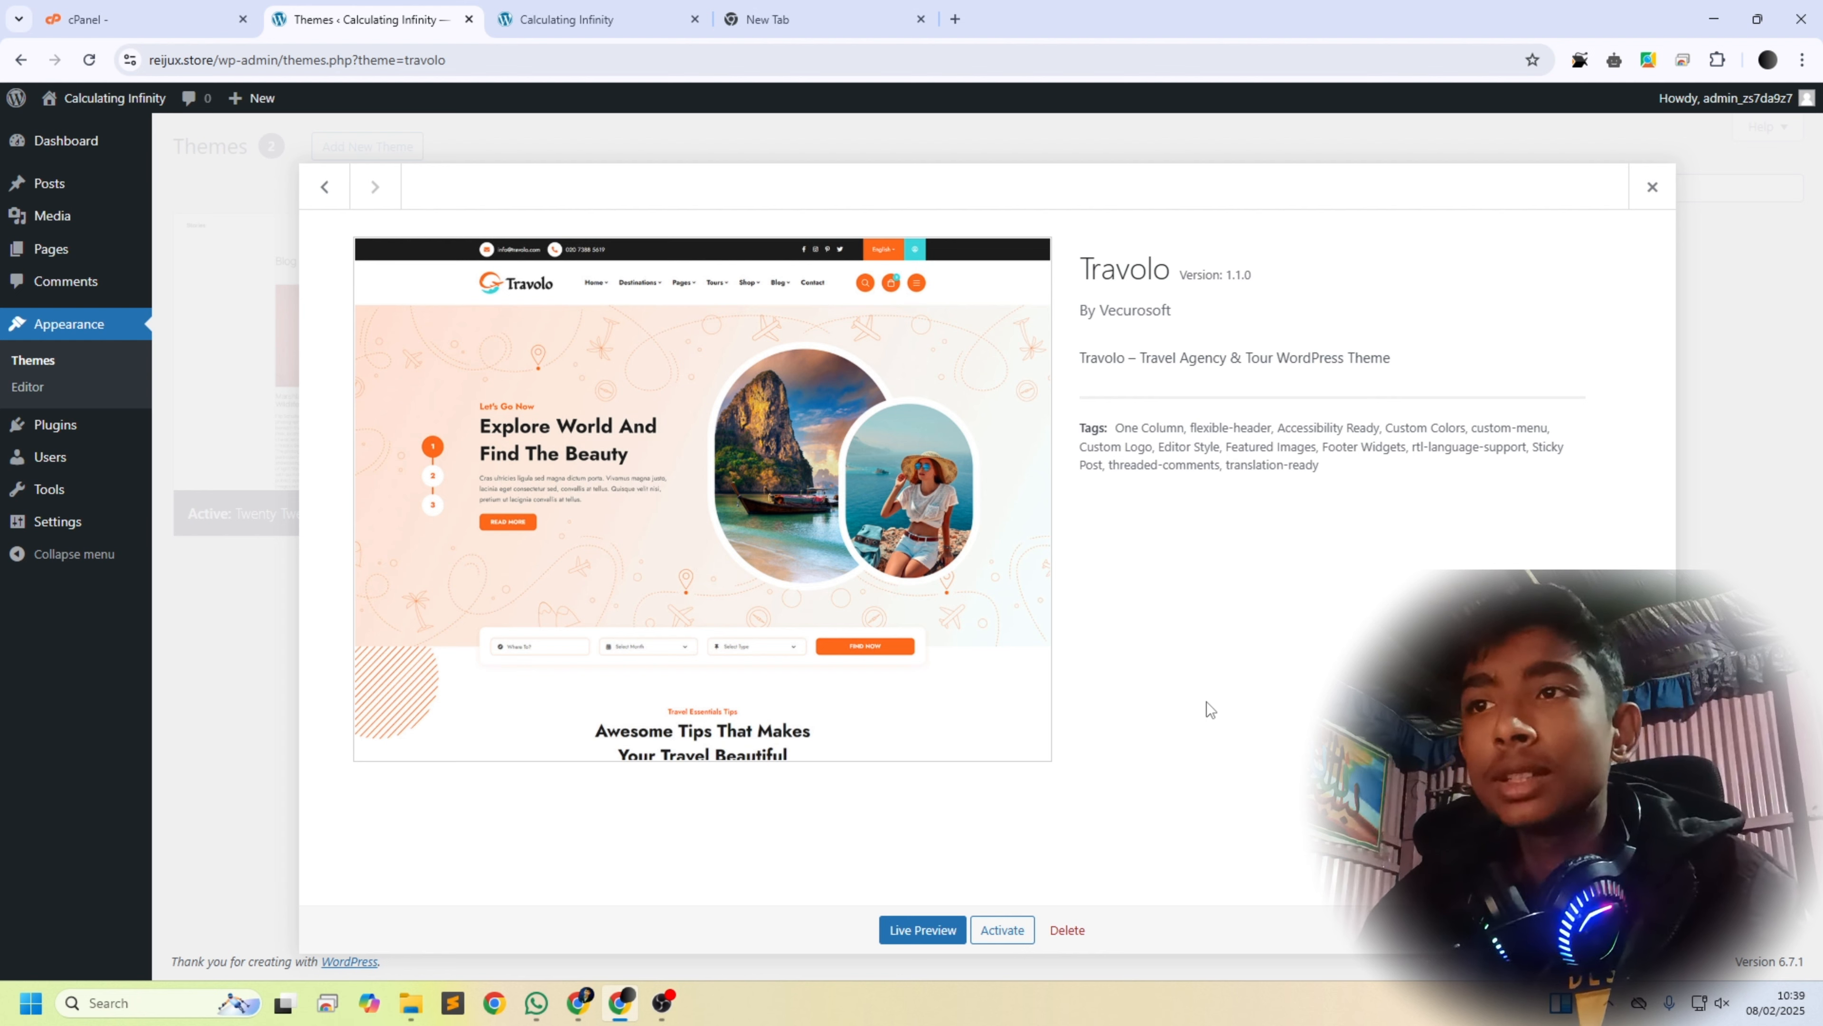
pyautogui.click(1068, 930)
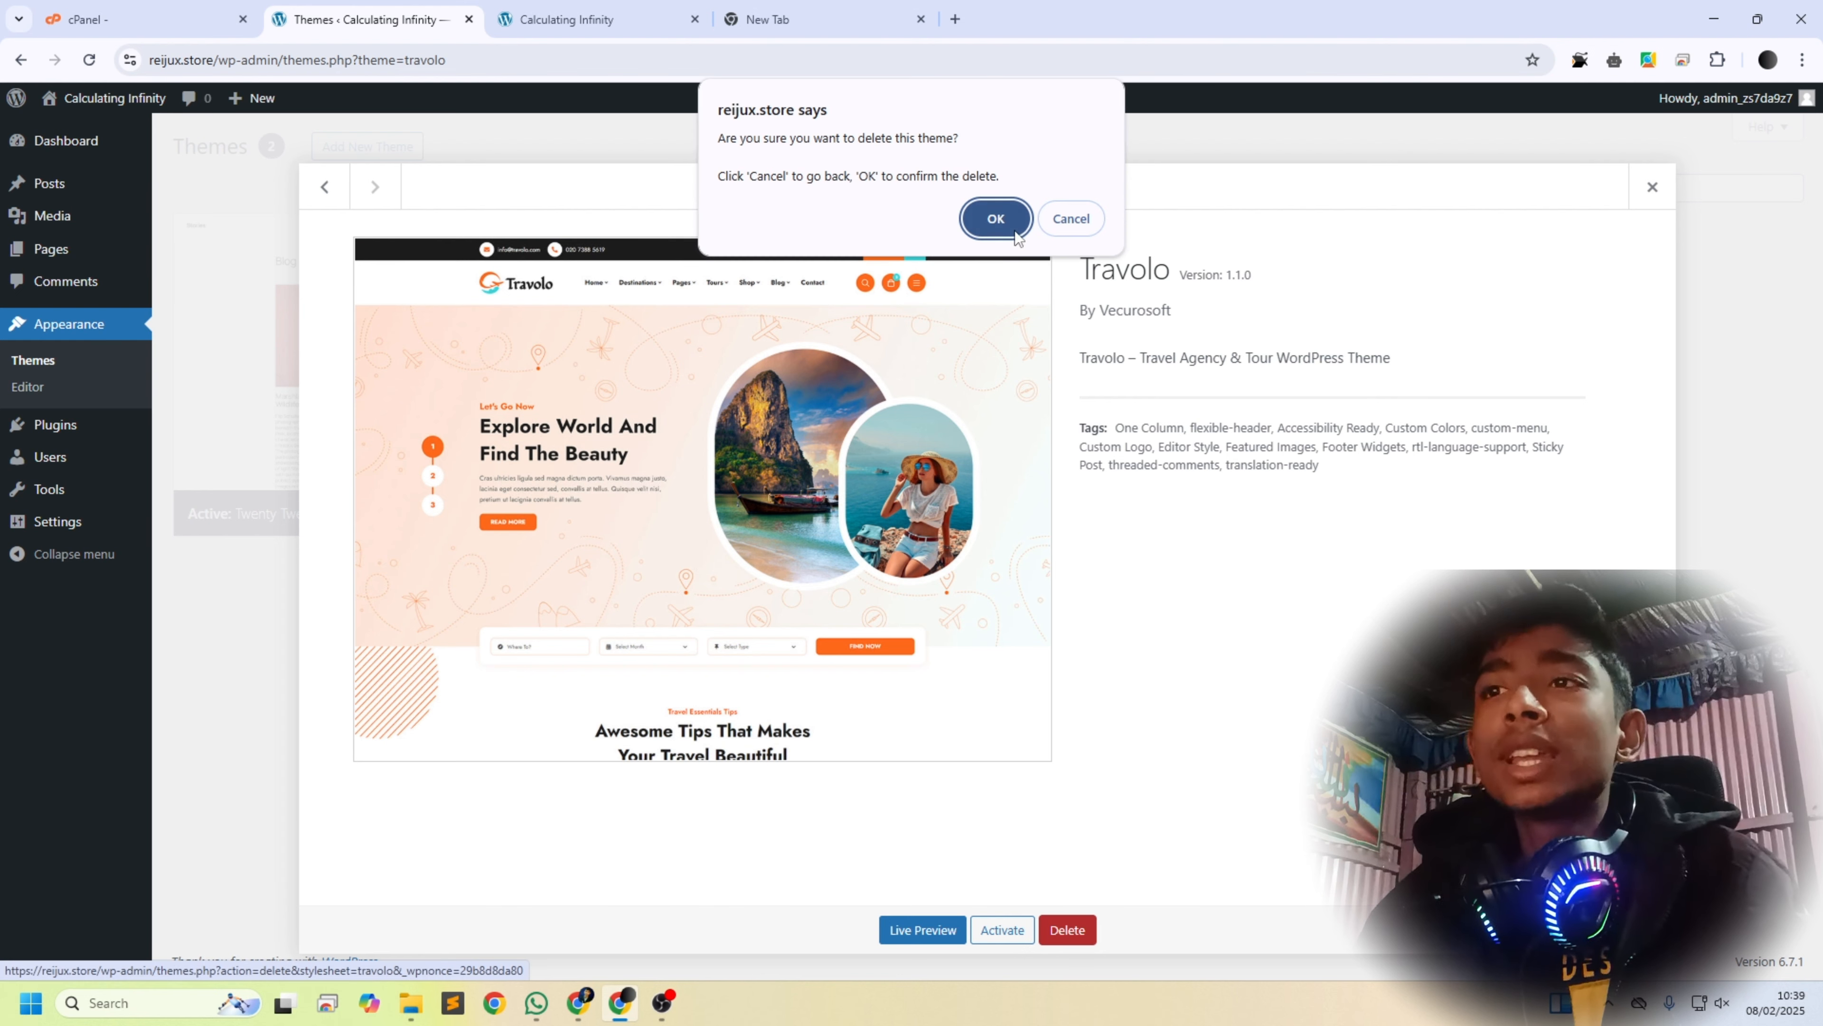
pyautogui.click(998, 224)
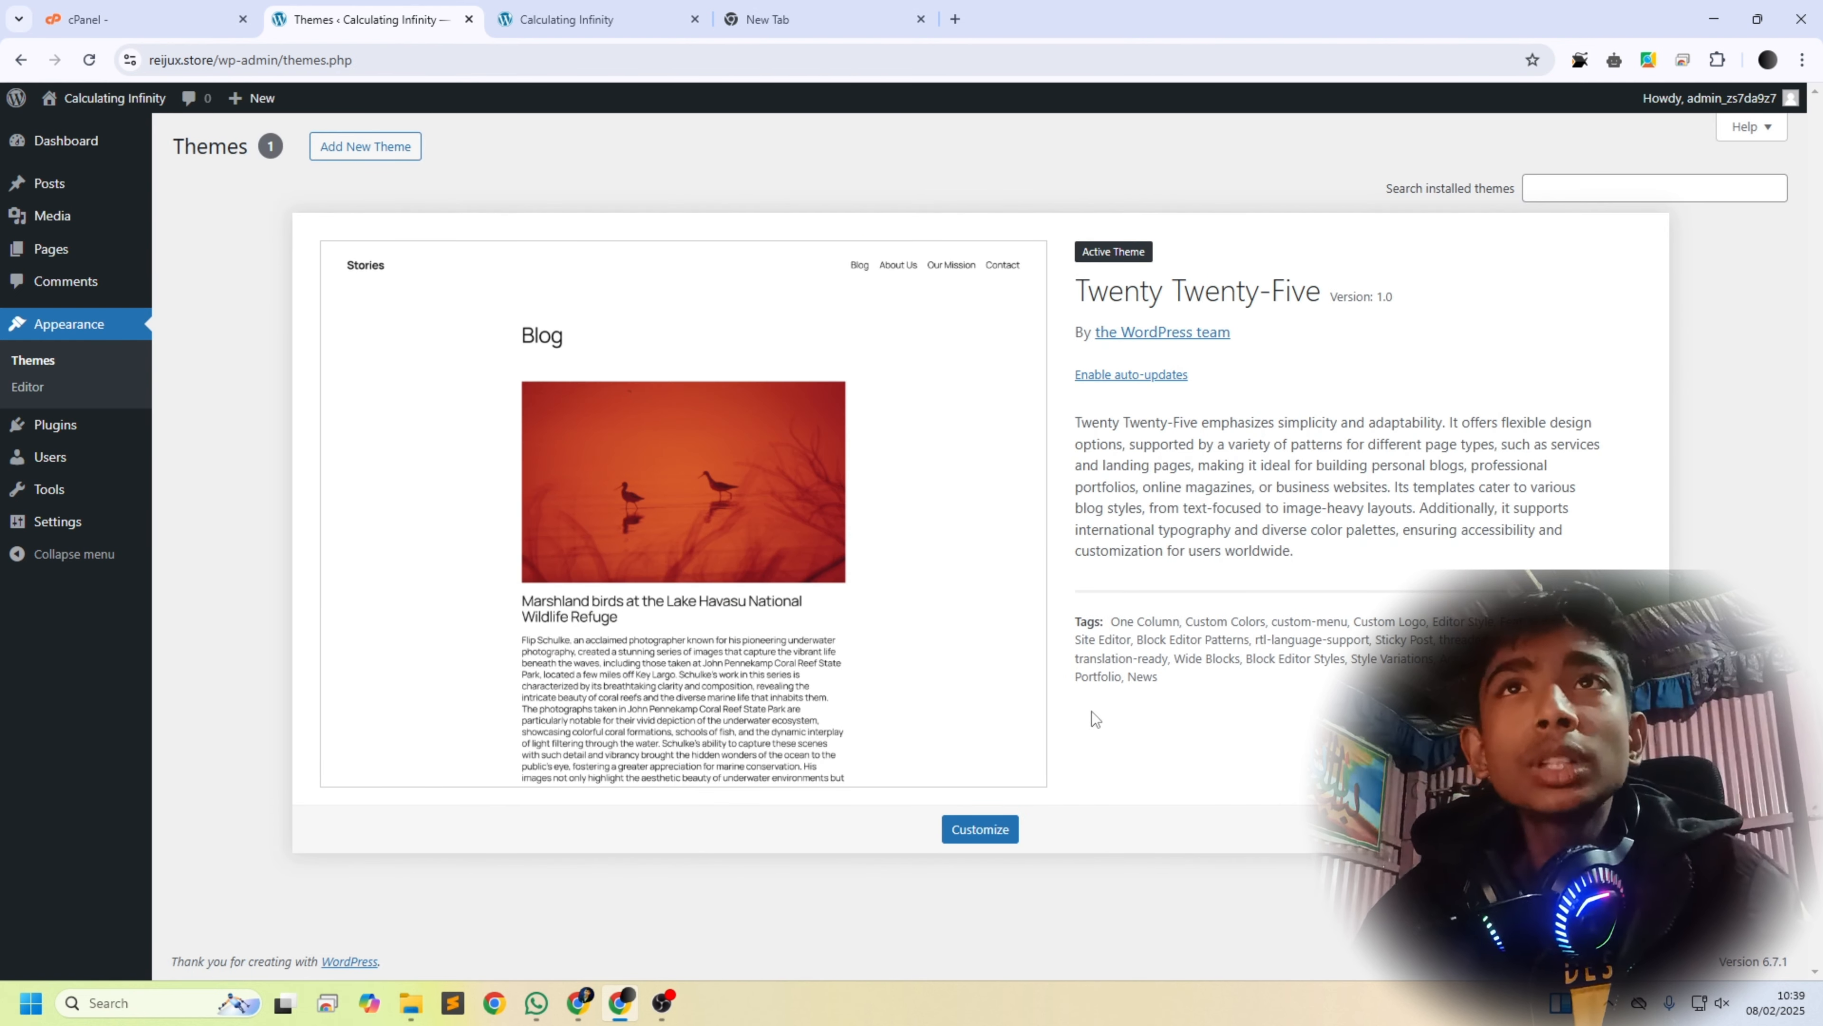
# Step: Open the Add Themes page, and in File Explorer locate travolo.zip inside Downloads > travolo-v1.1.0 > travolo-final before returning to the browser
pyautogui.click(393, 158)
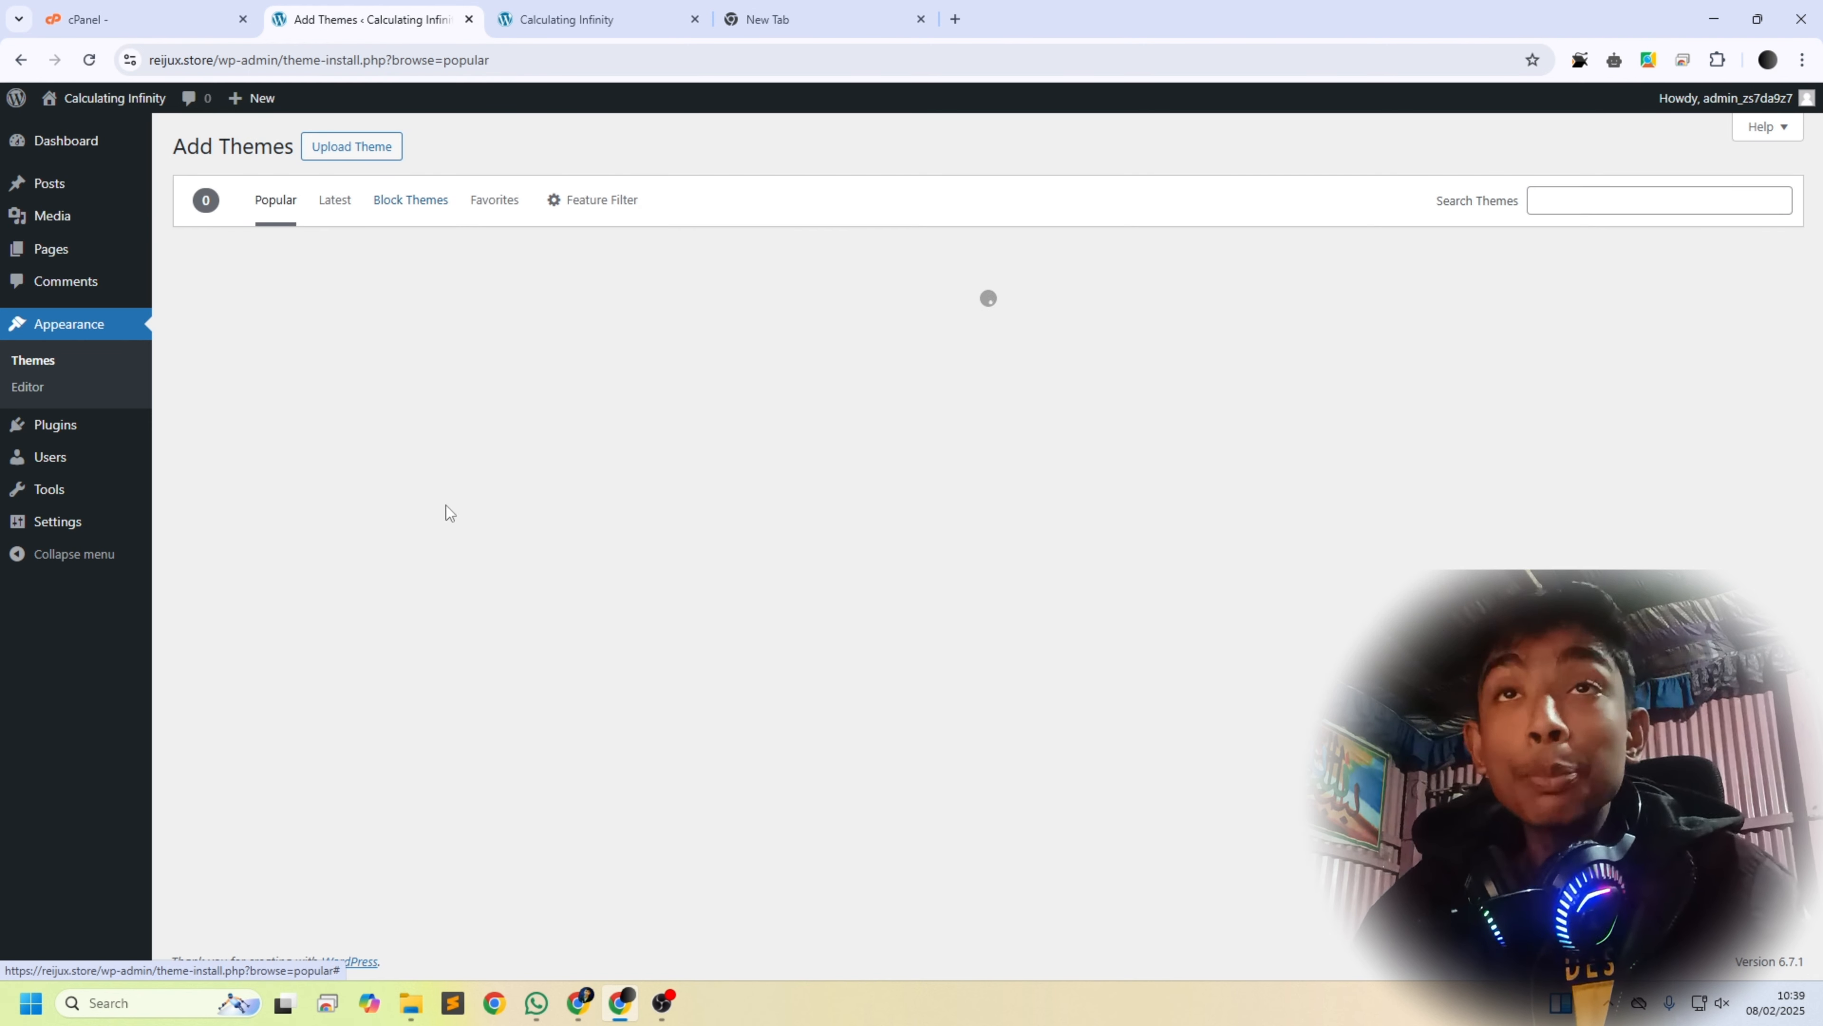
pyautogui.click(420, 1002)
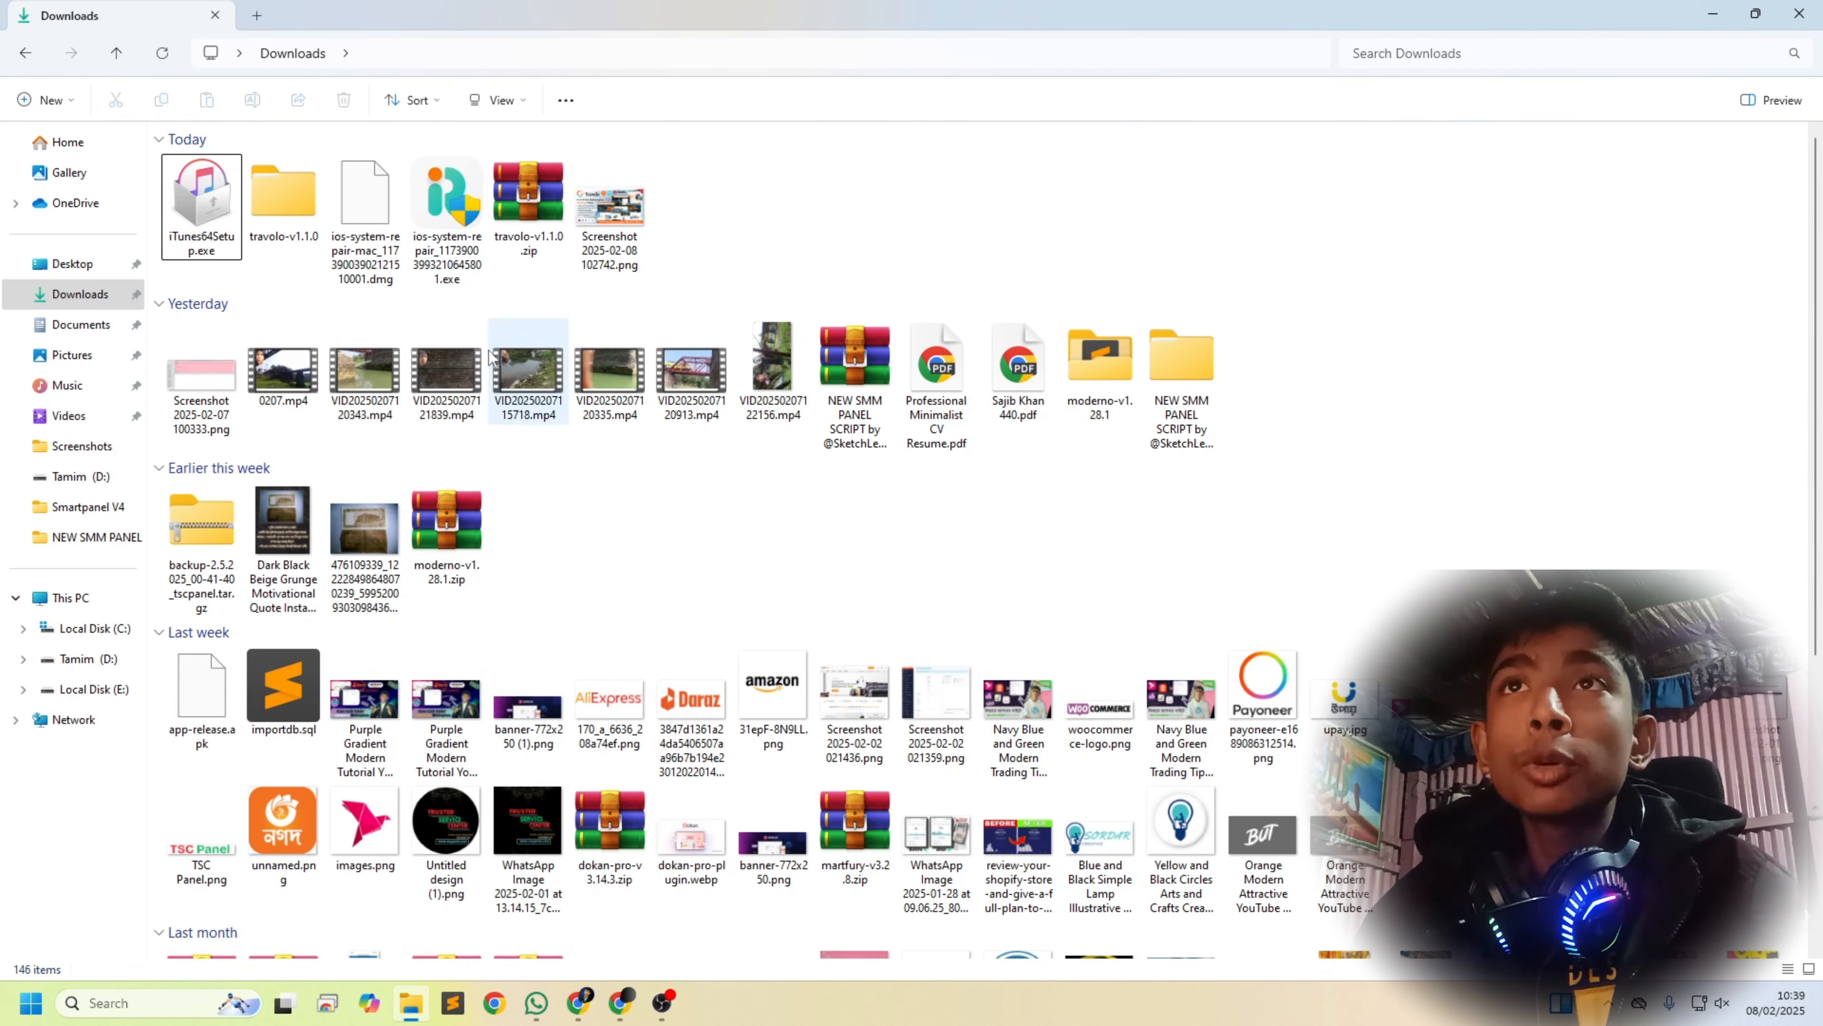
pyautogui.moveTo(537, 219); pyautogui.dragTo(493, 210)
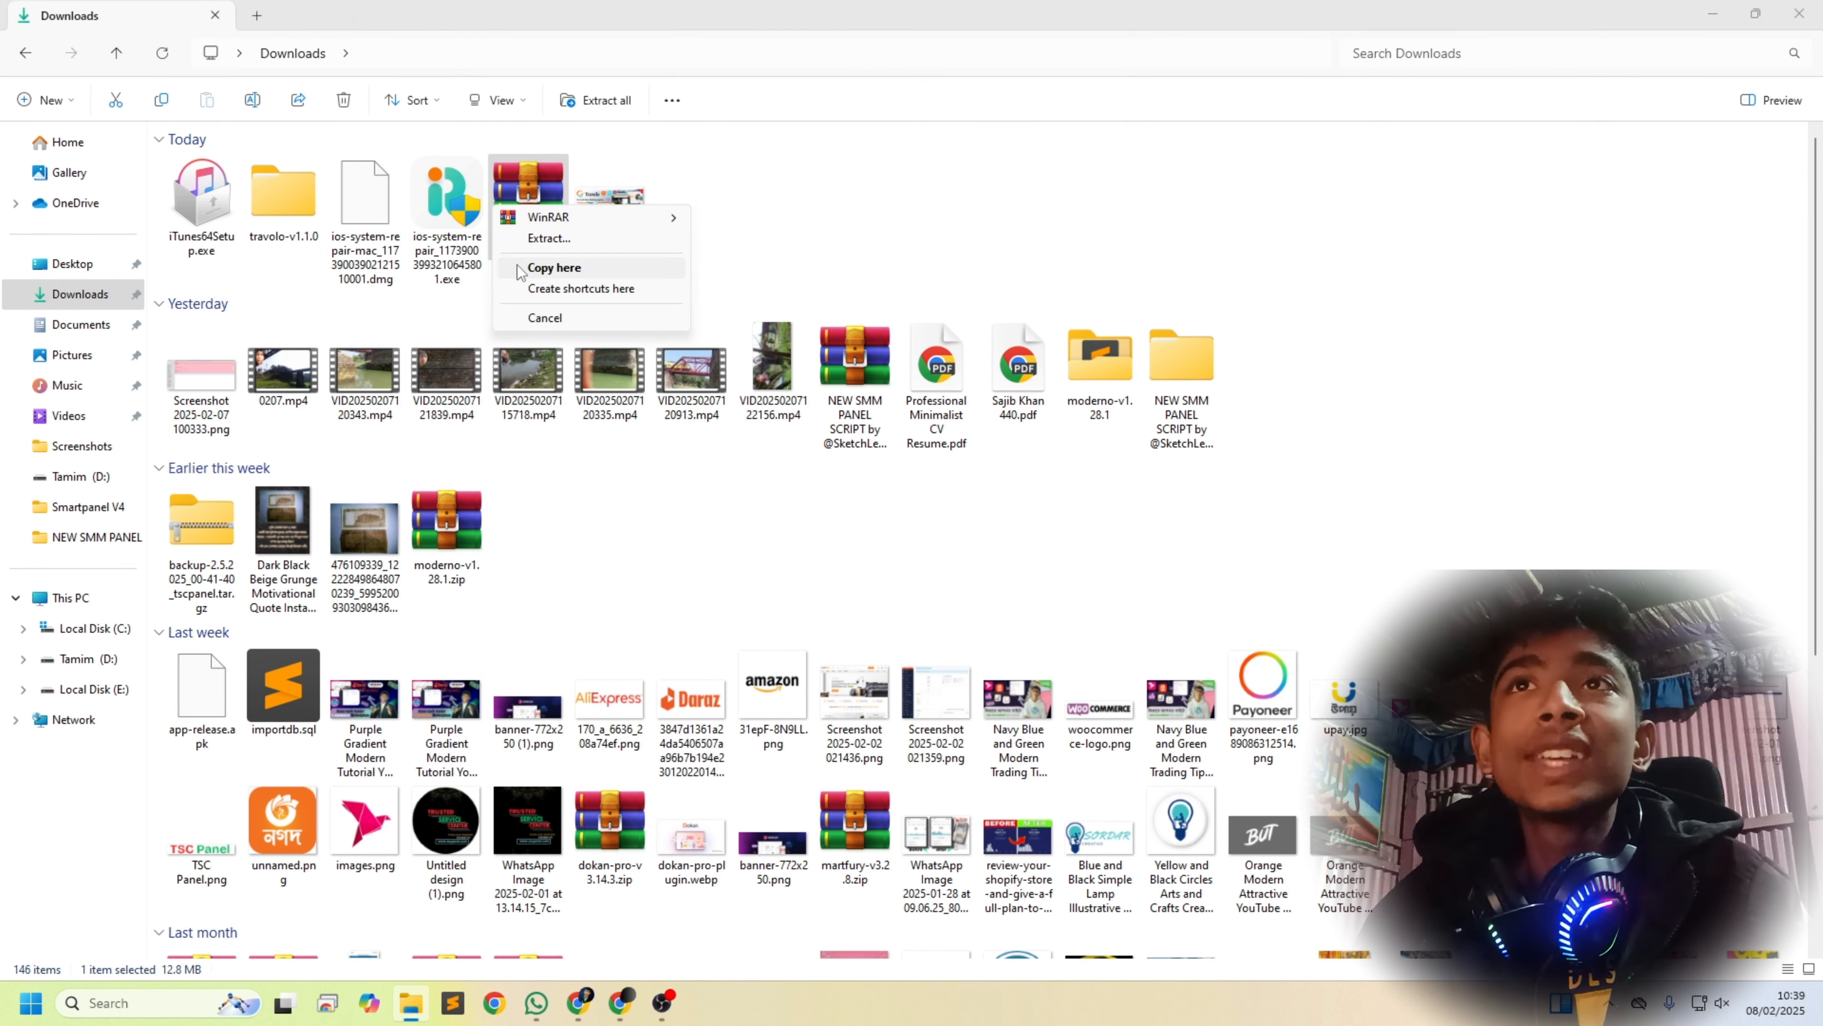
pyautogui.click(834, 179)
pyautogui.doubleClick(319, 199)
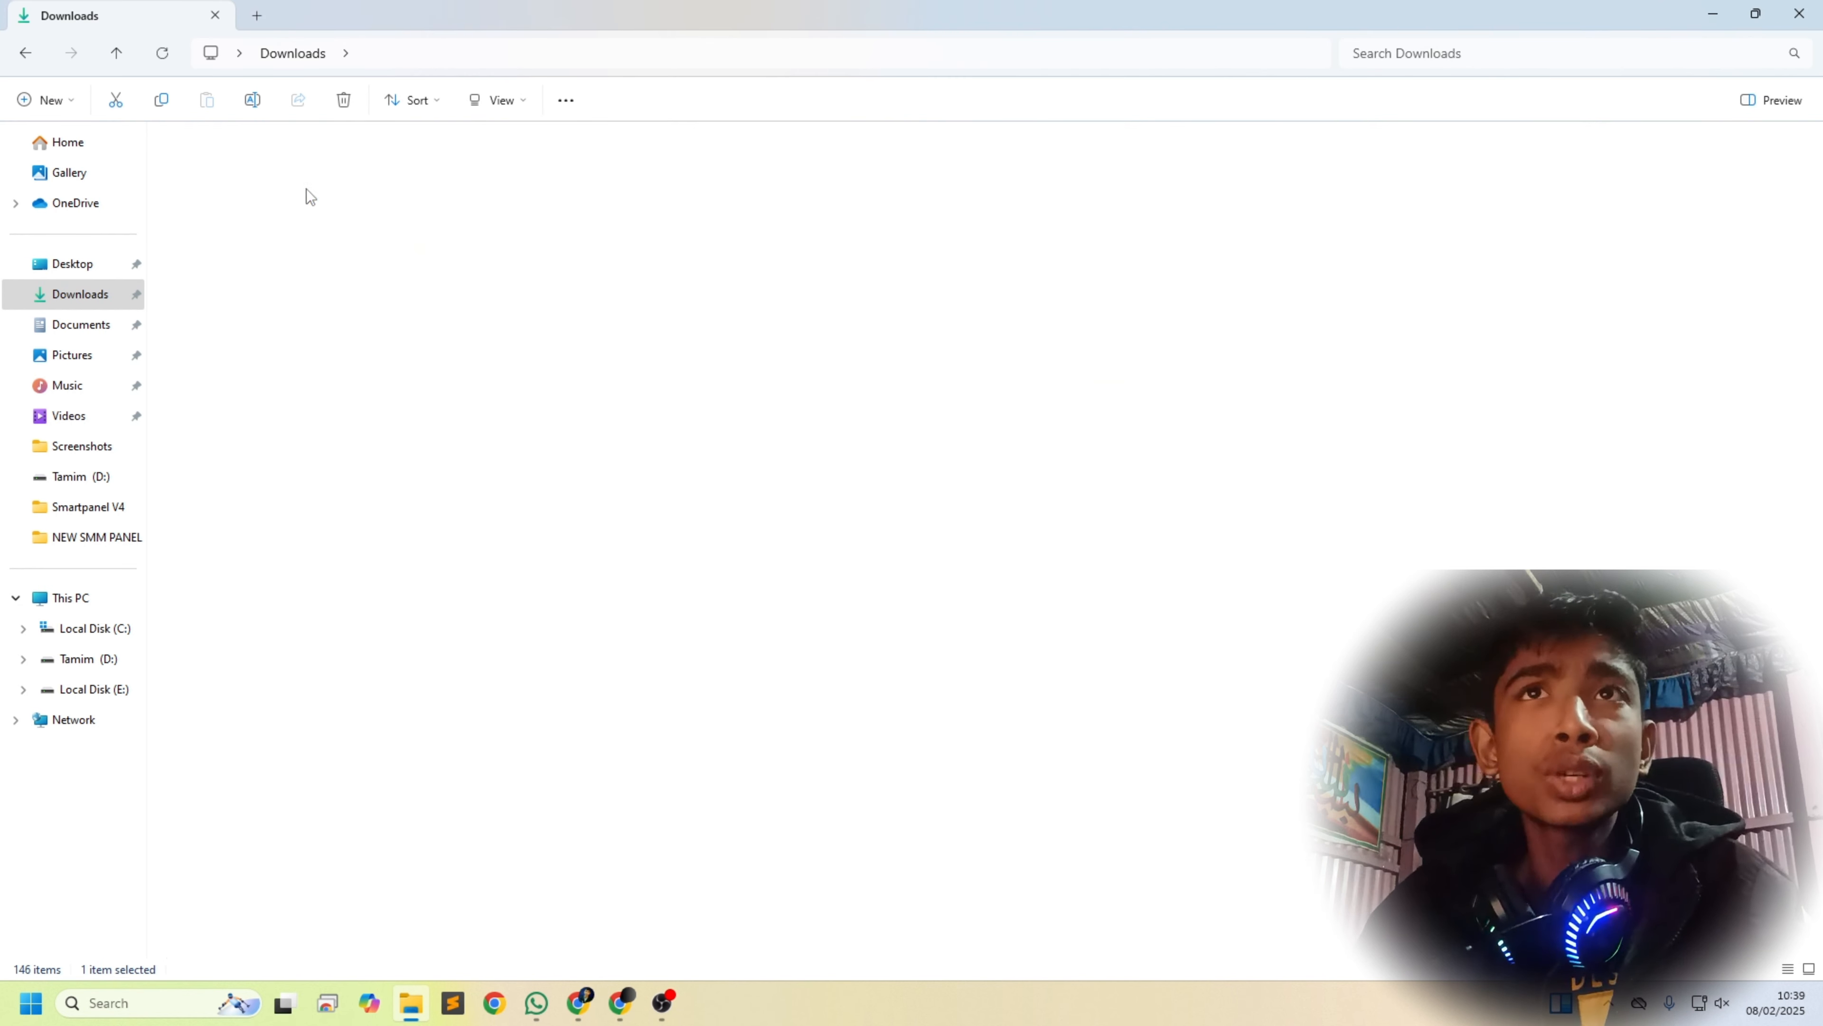
pyautogui.doubleClick(306, 190)
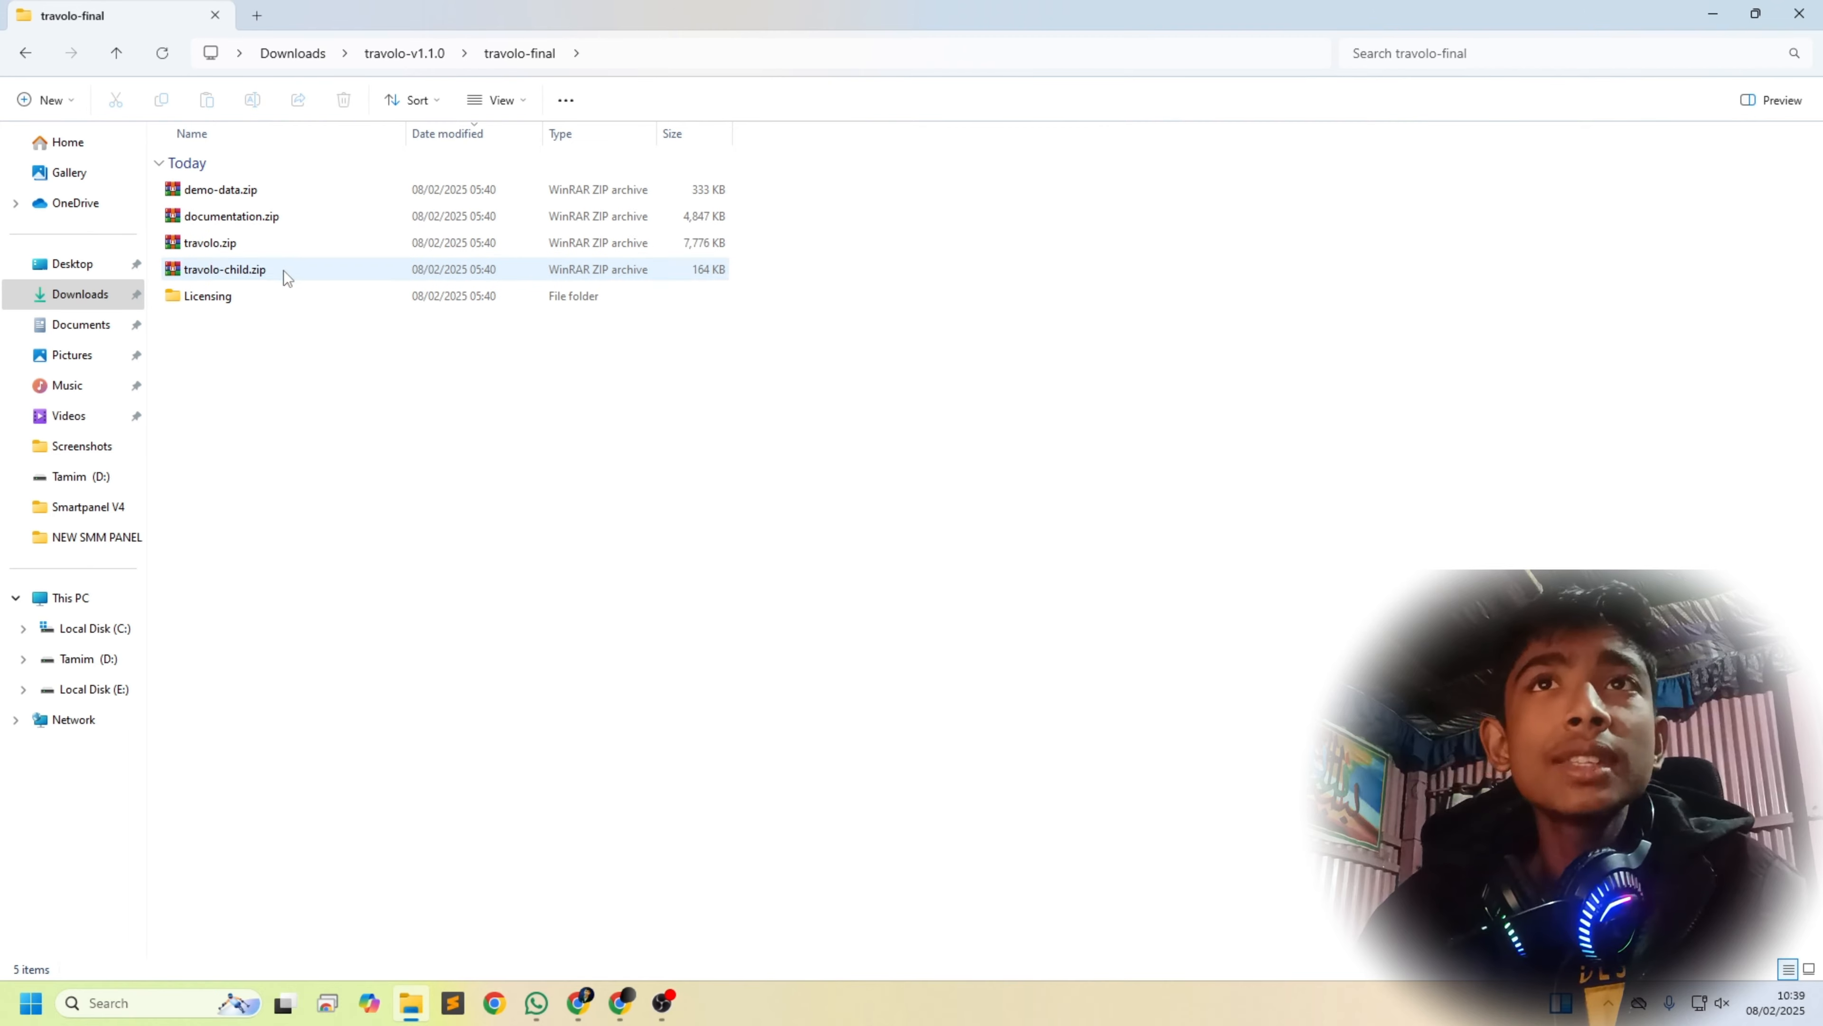
pyautogui.click(257, 247)
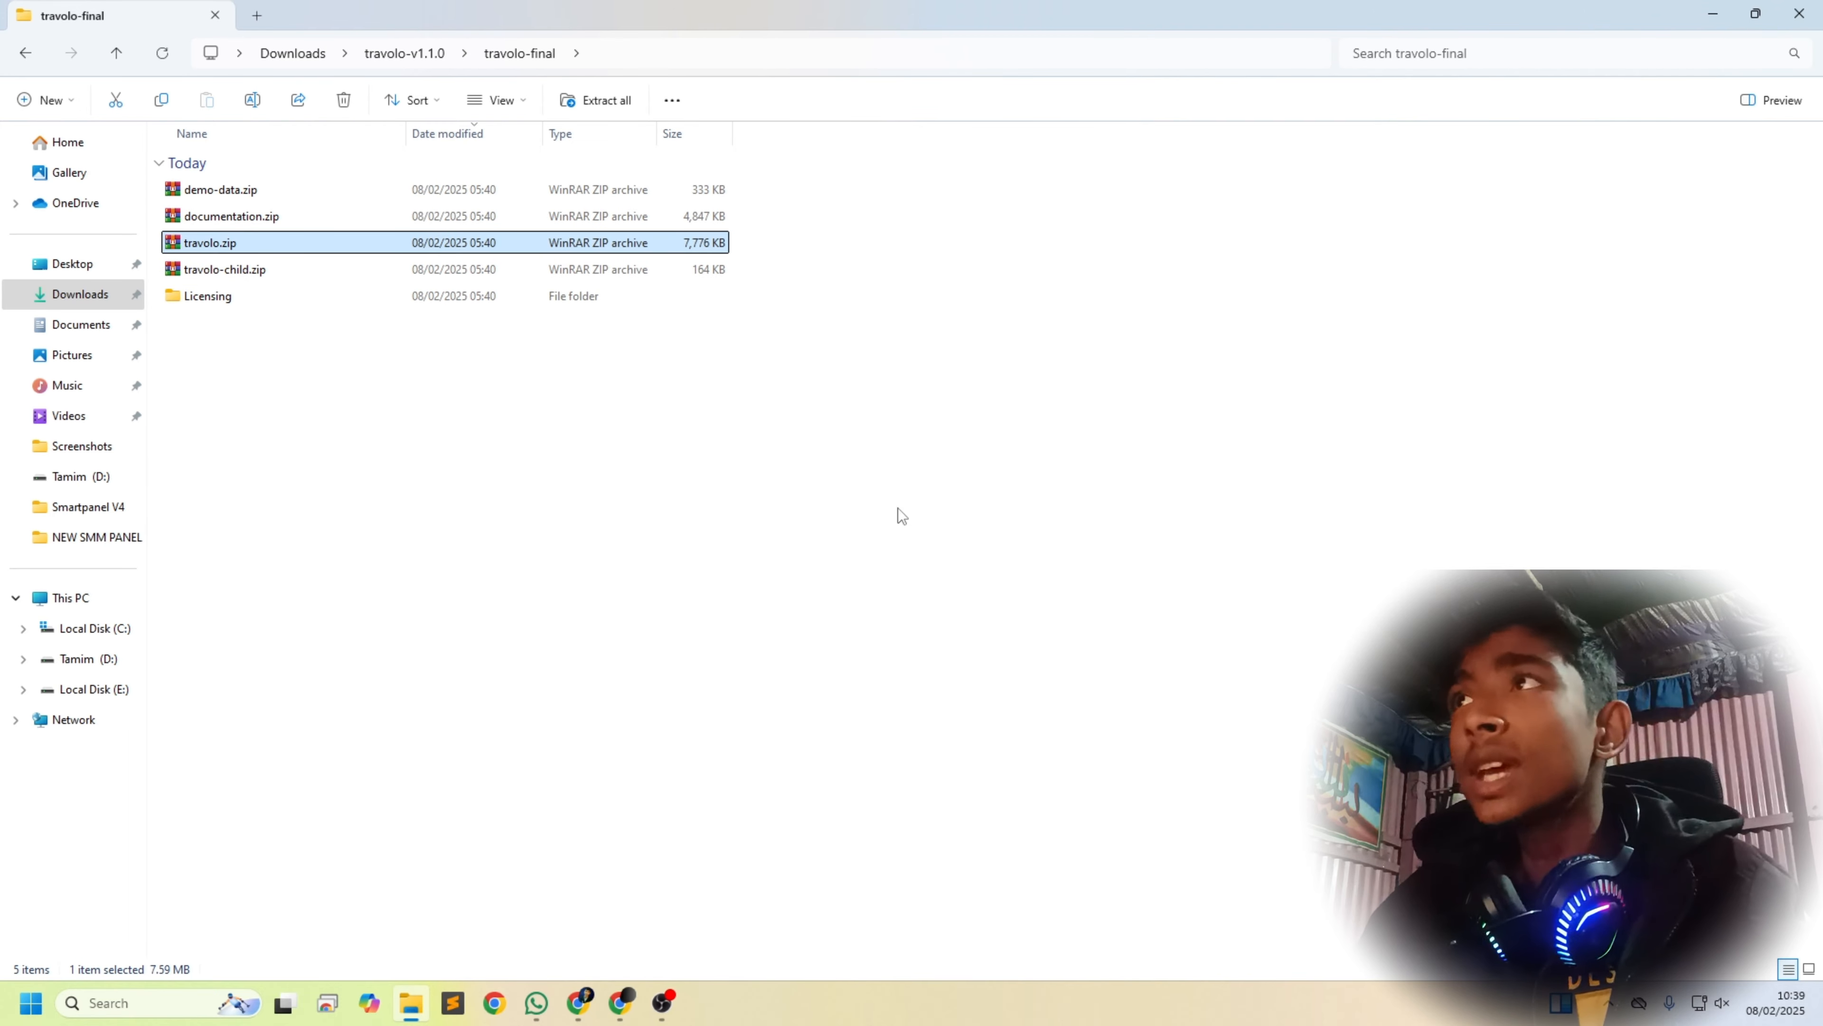
pyautogui.click(1716, 10)
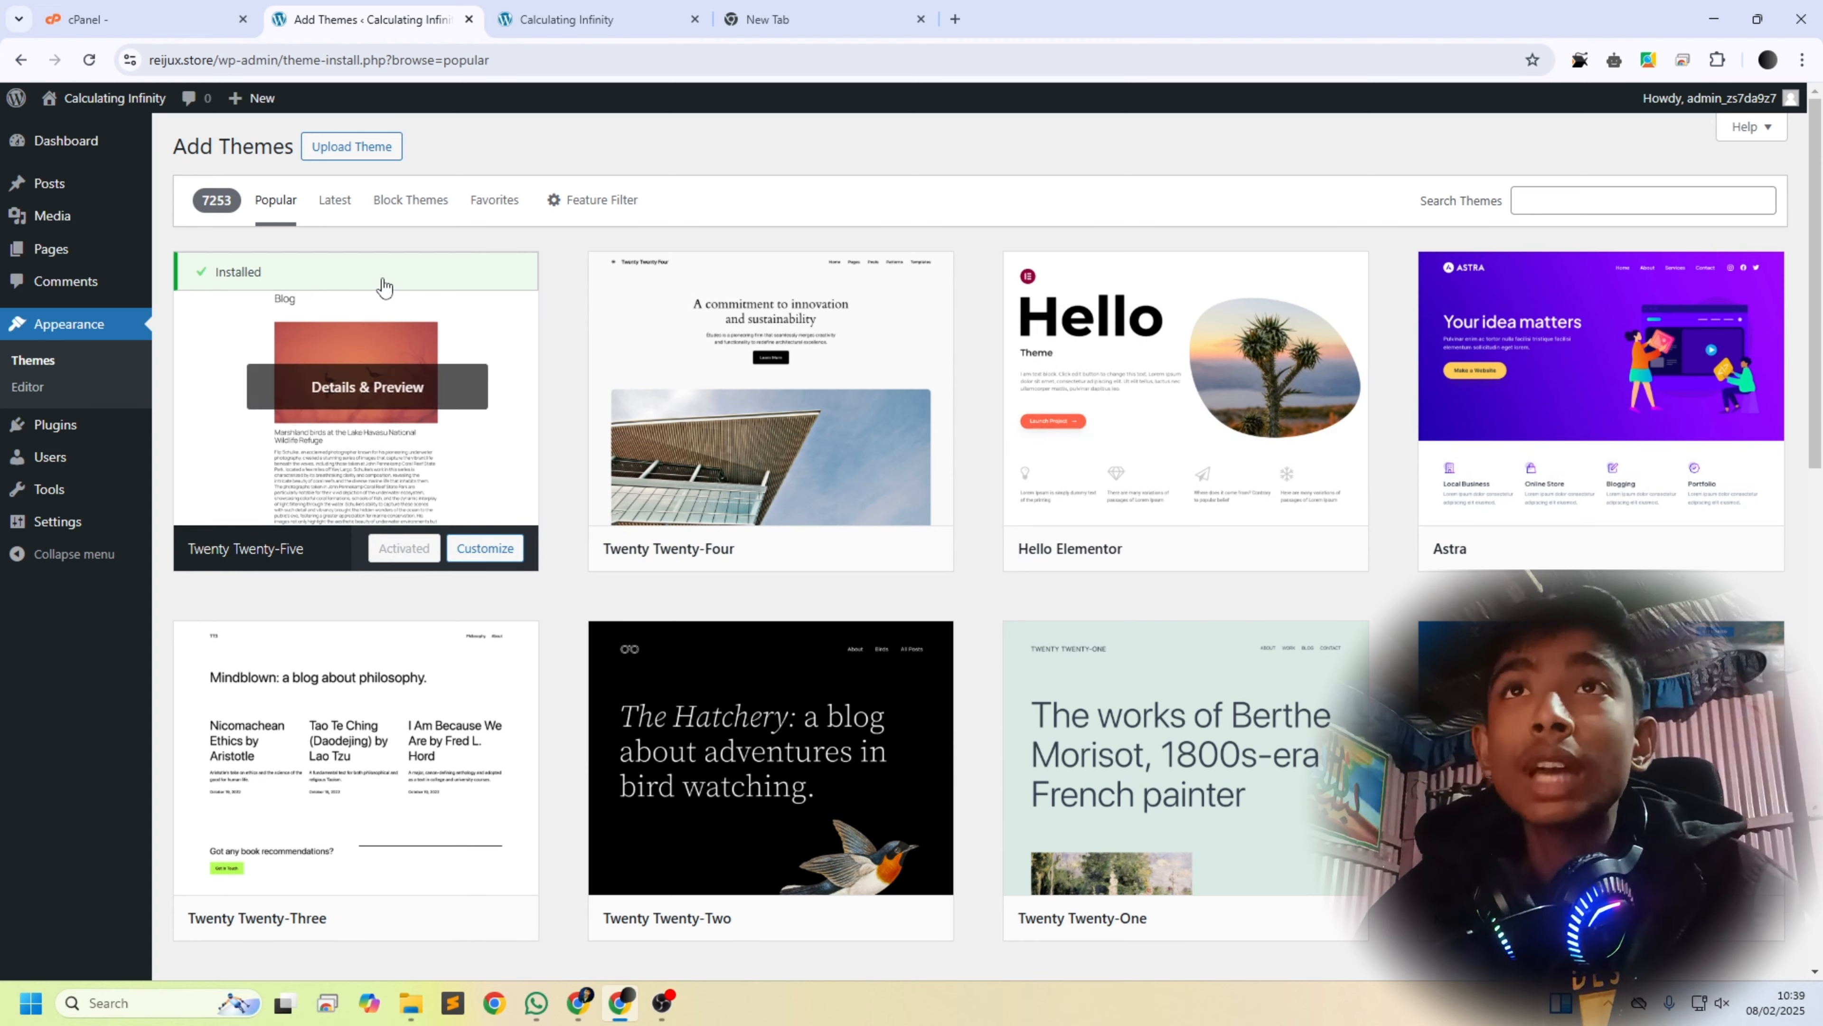
# Step: Upload travolo.zip from the travolo-v1.1.0 > travolo-final folder as a new theme and install it
pyautogui.click(353, 148)
pyautogui.click(855, 324)
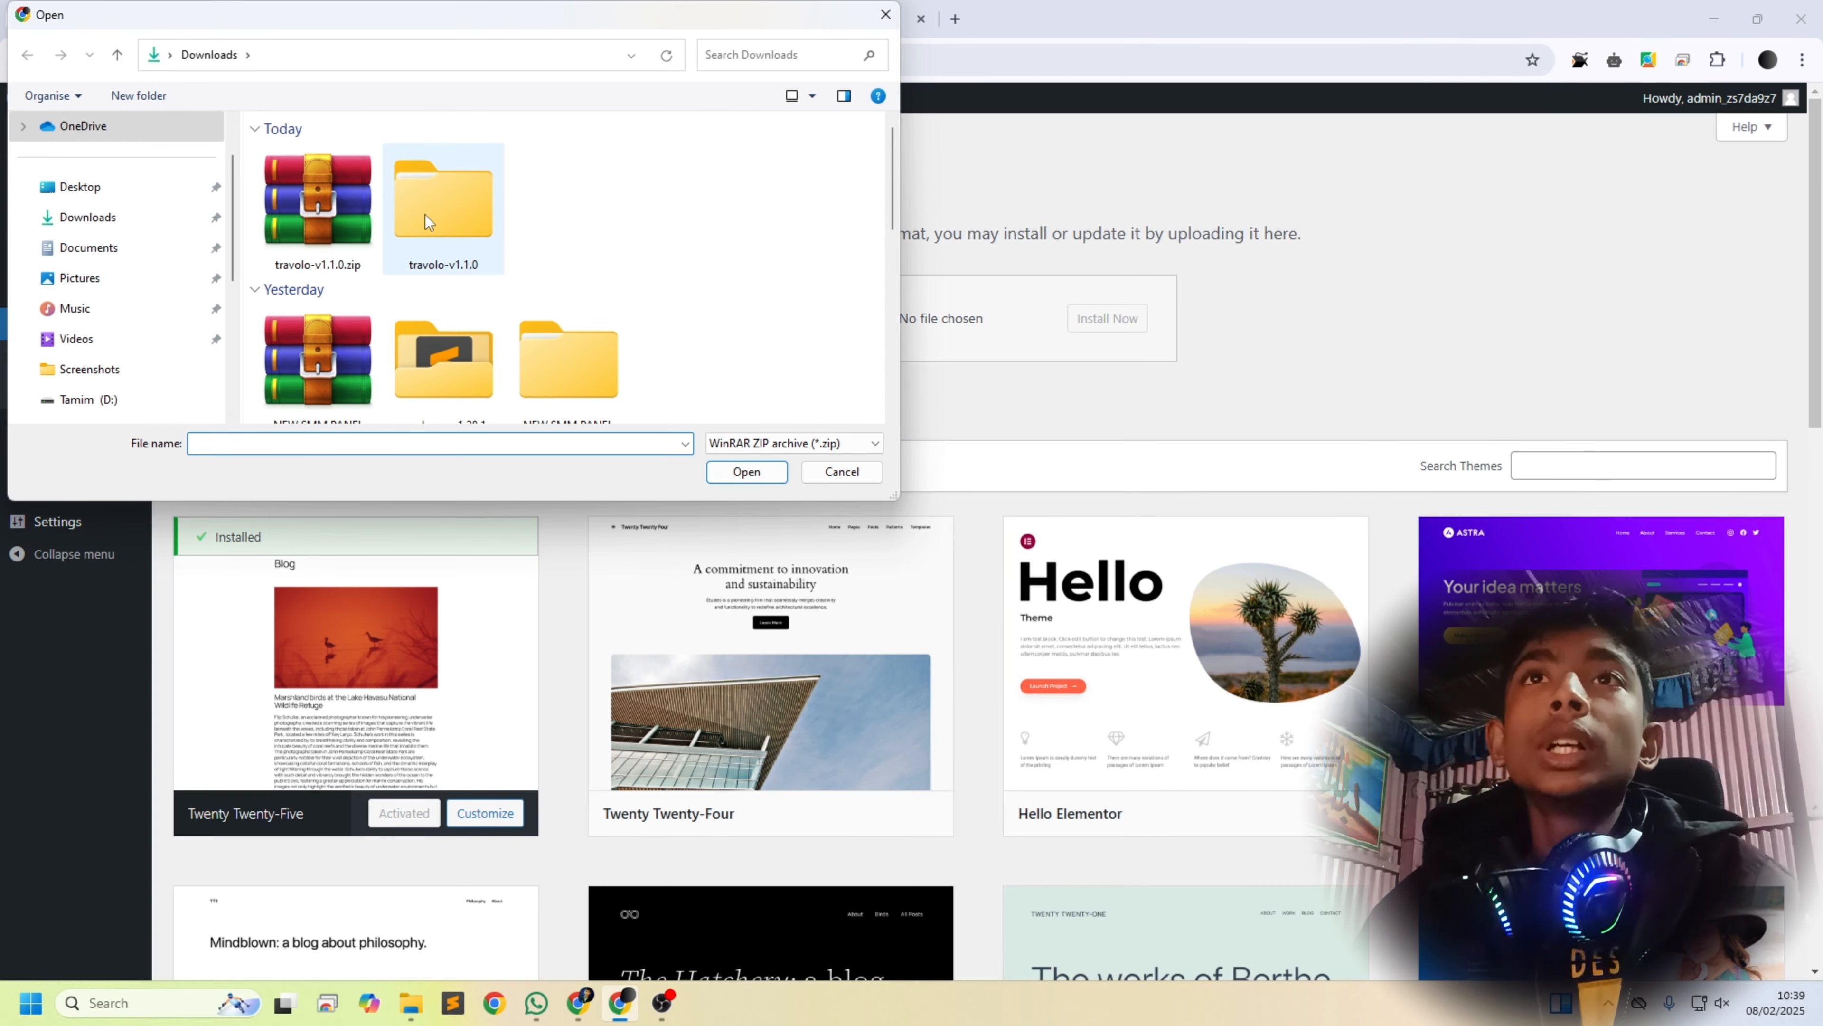
pyautogui.doubleClick(403, 272)
pyautogui.doubleClick(299, 181)
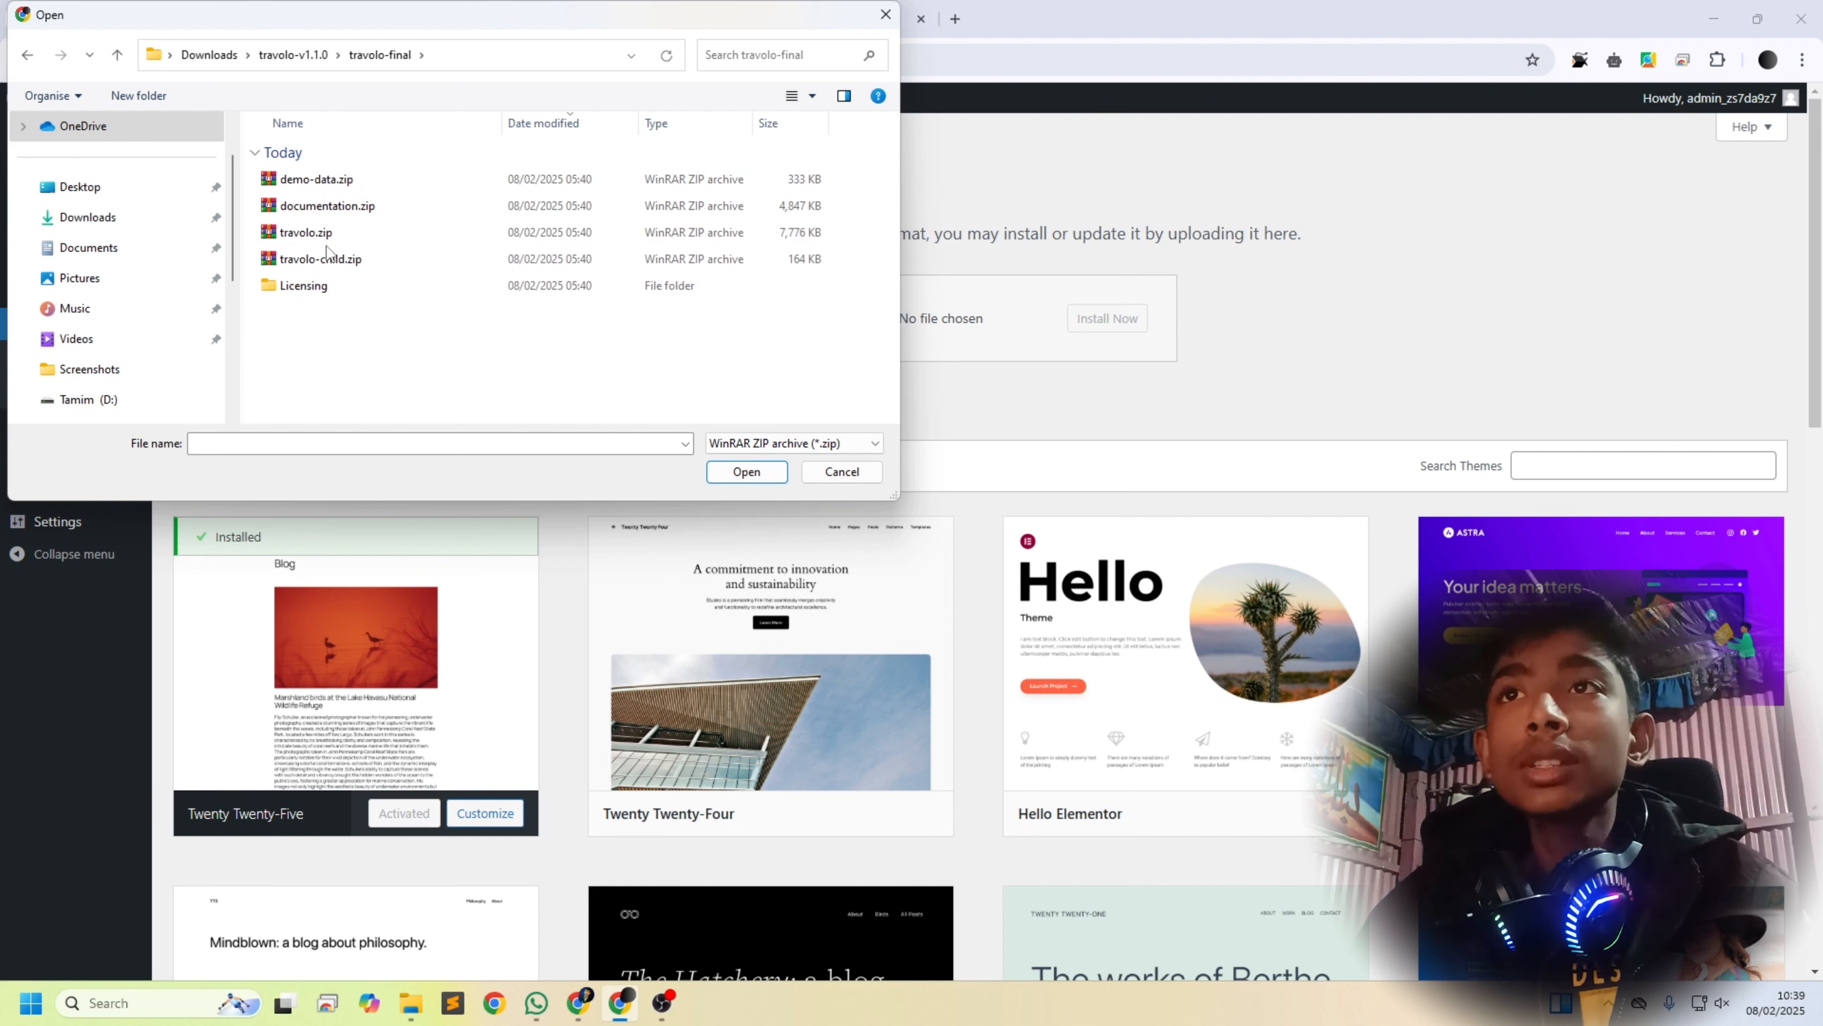
pyautogui.click(316, 232)
pyautogui.click(727, 472)
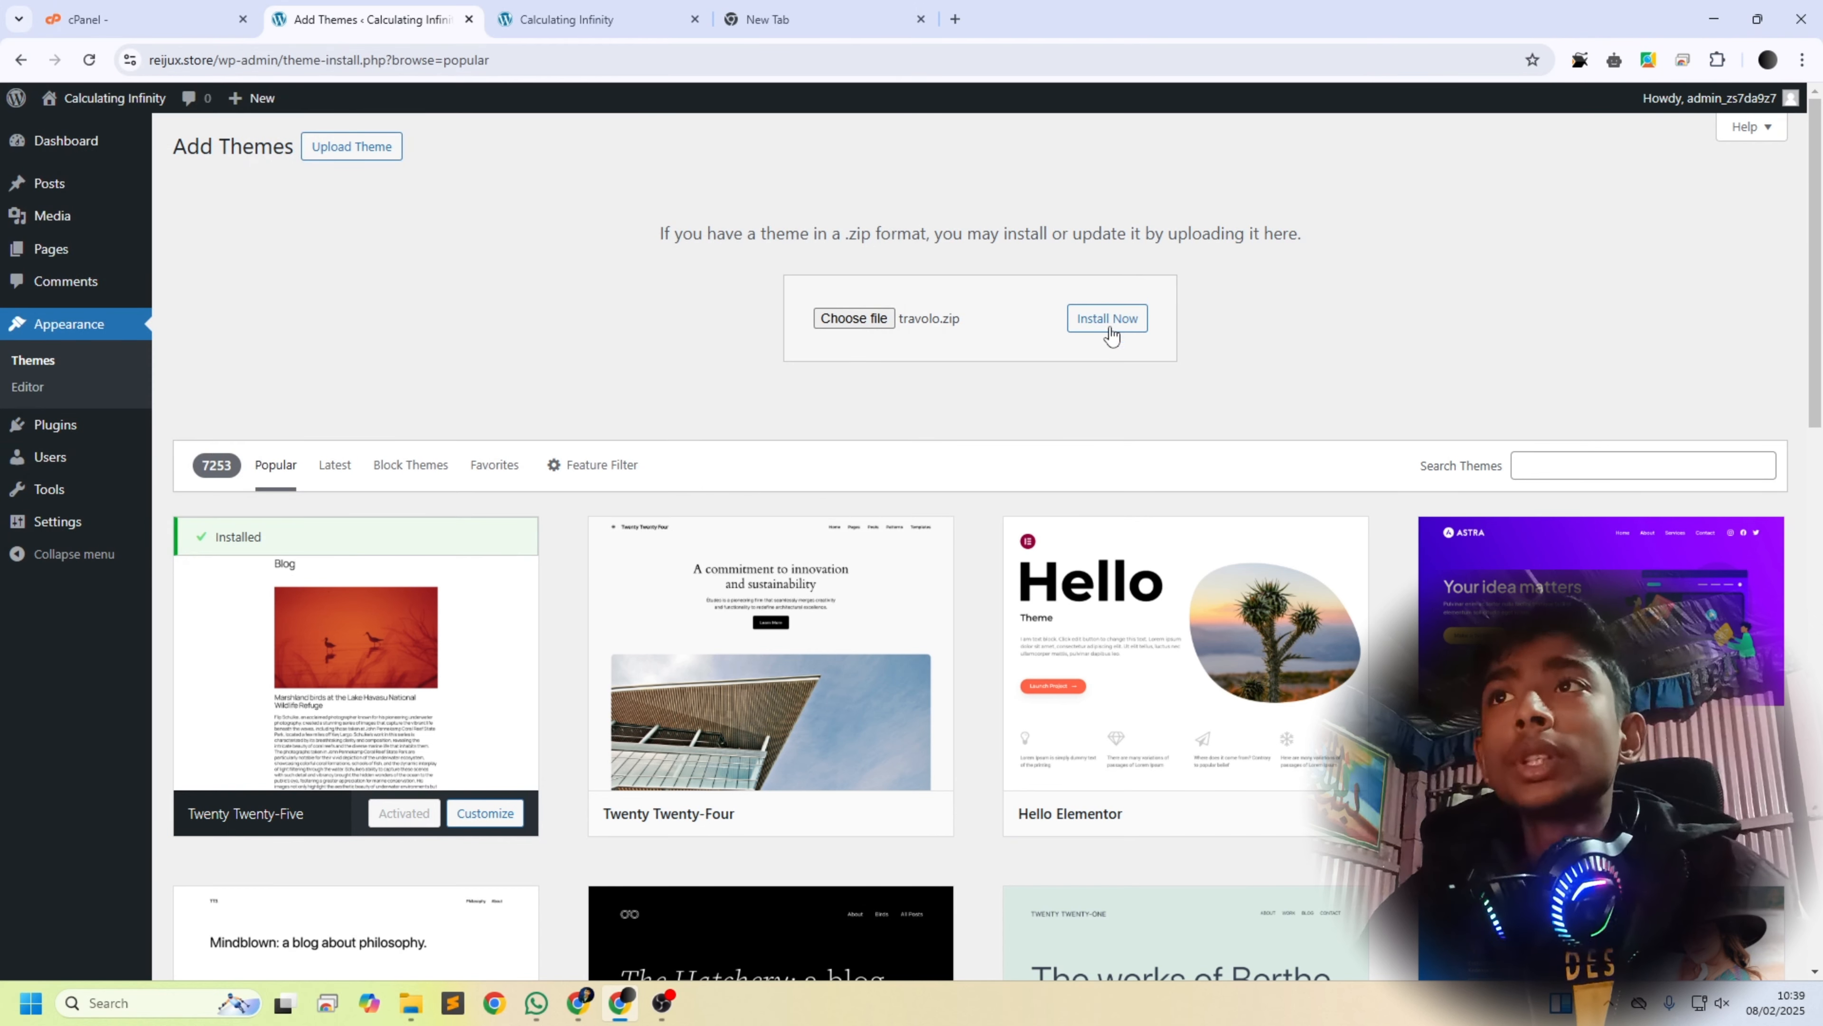
pyautogui.click(1124, 320)
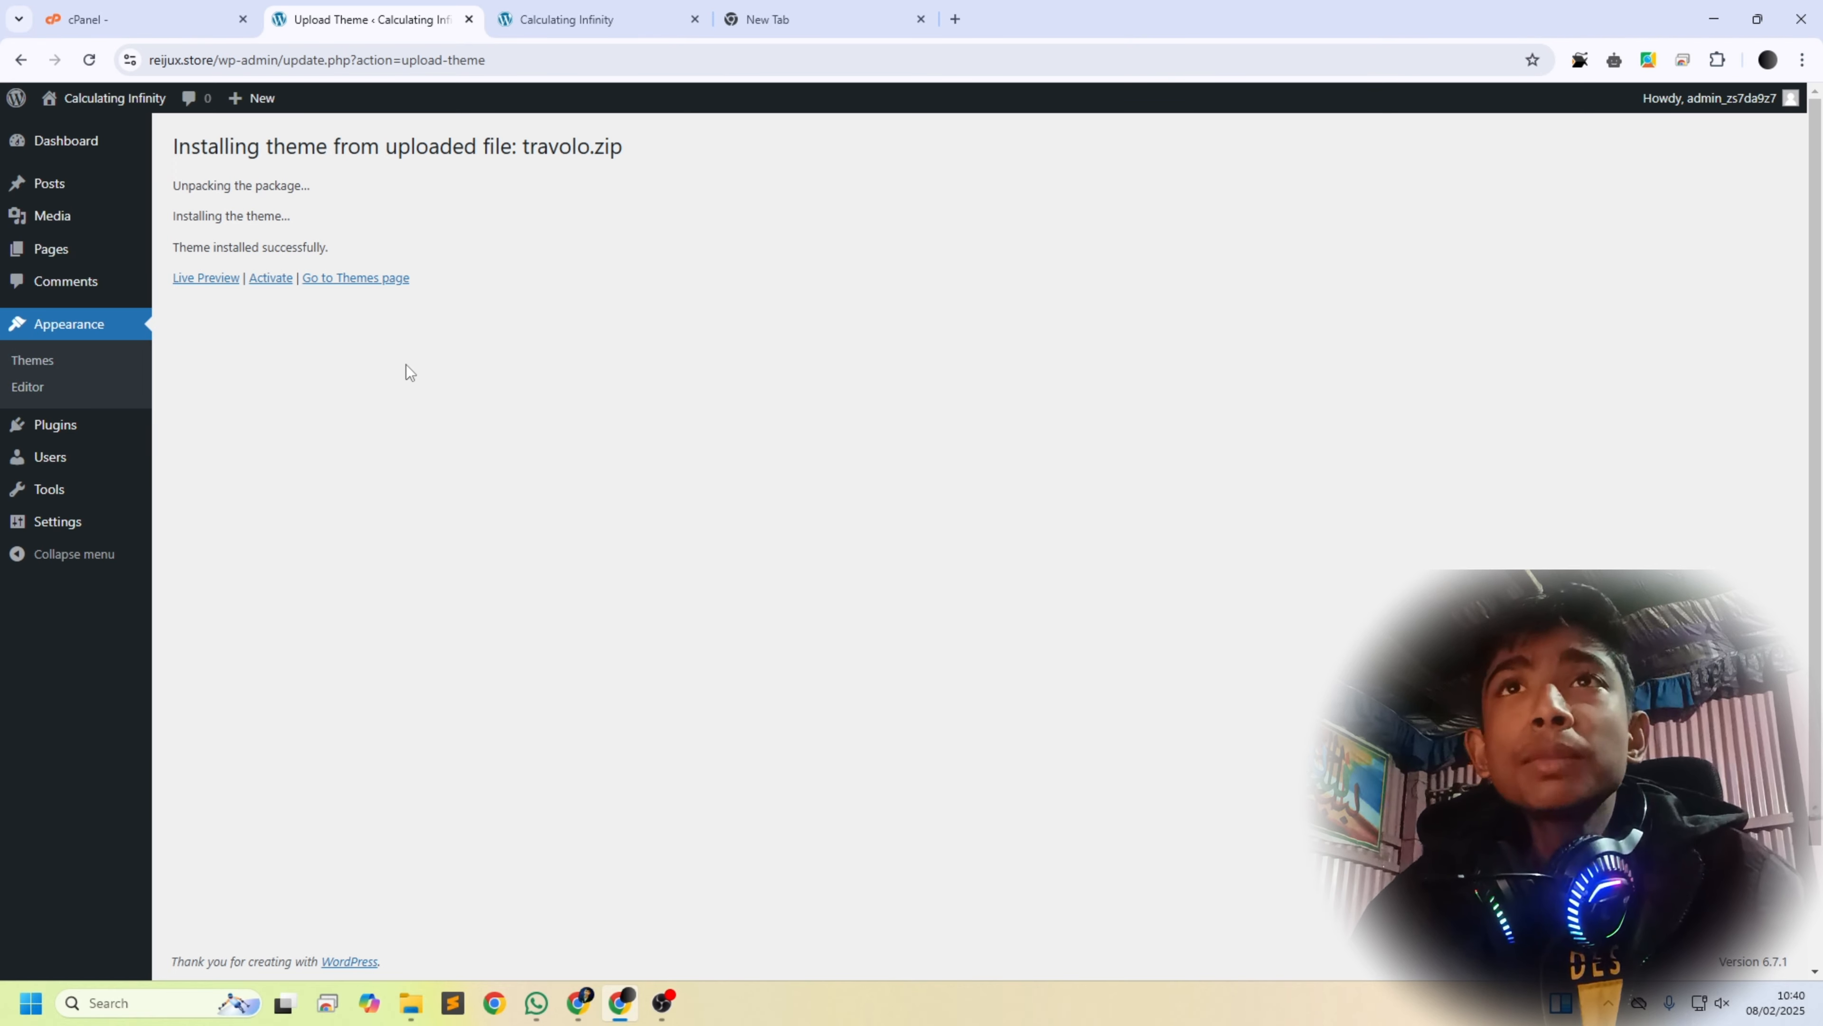
# Step: Activate the newly installed Travolo theme
pyautogui.moveTo(694, 275); pyautogui.dragTo(298, 210)
pyautogui.click(269, 198)
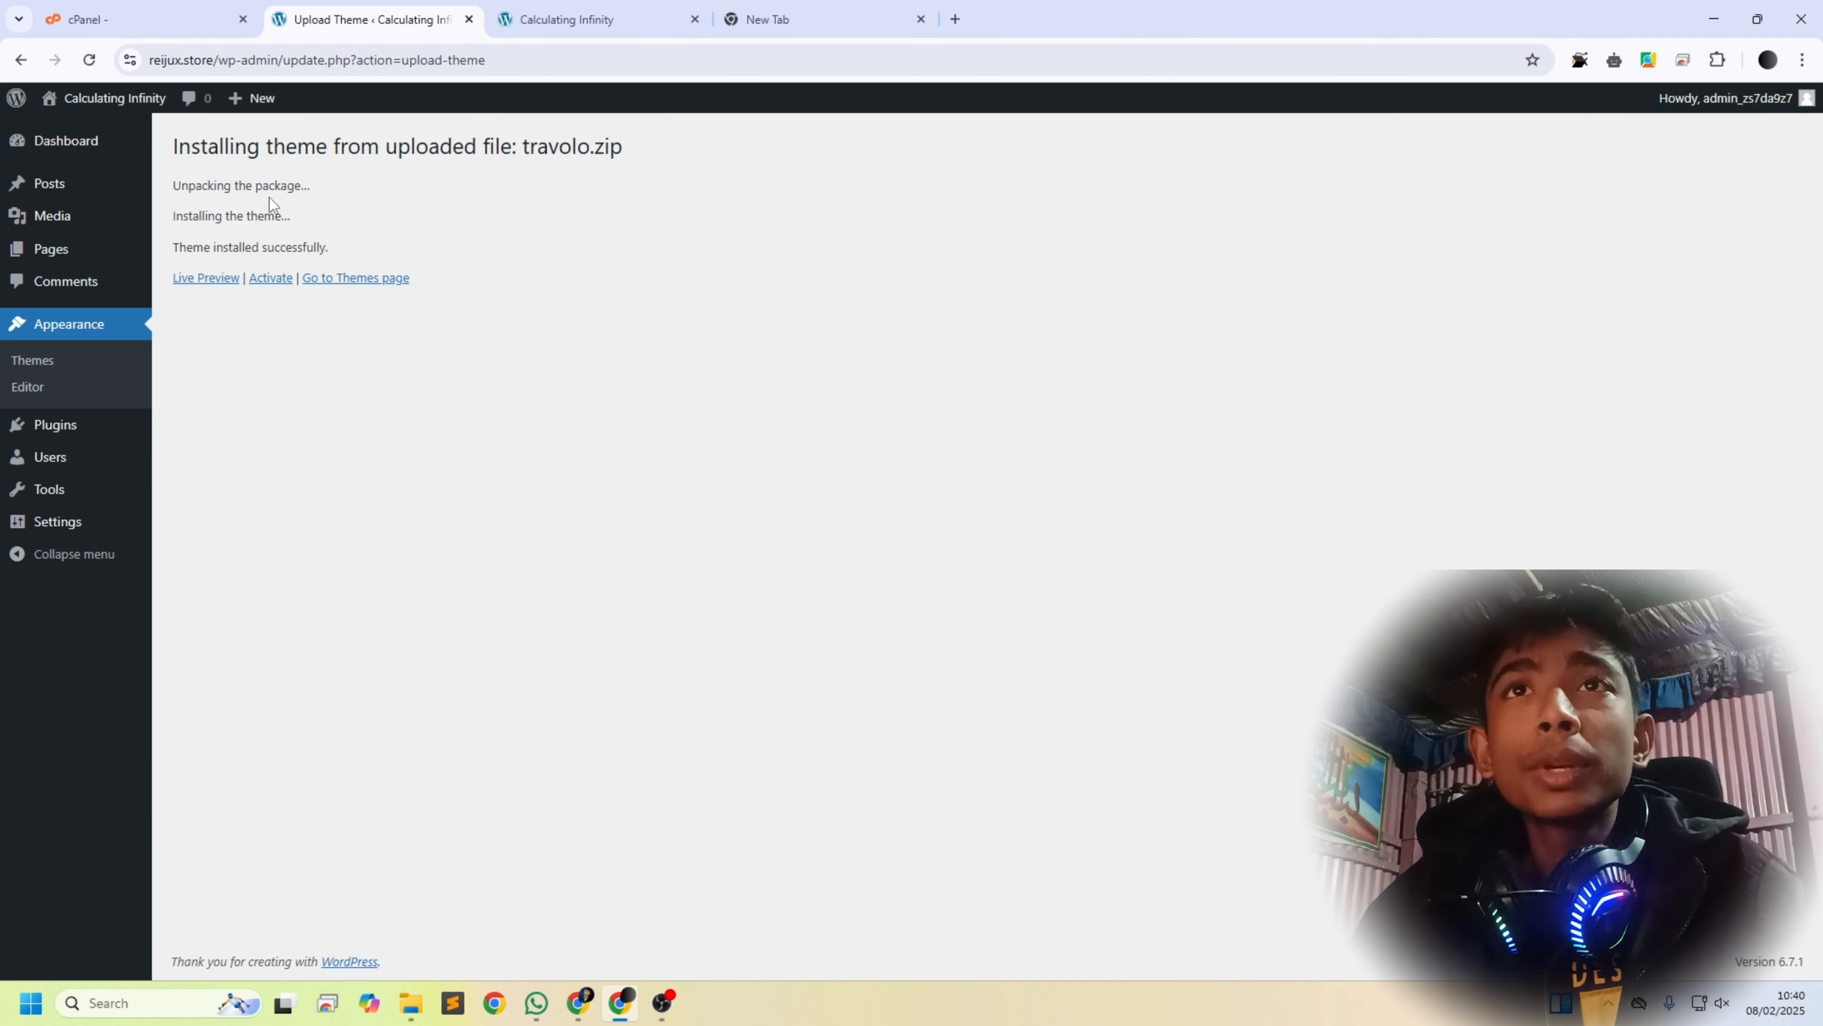
pyautogui.click(281, 283)
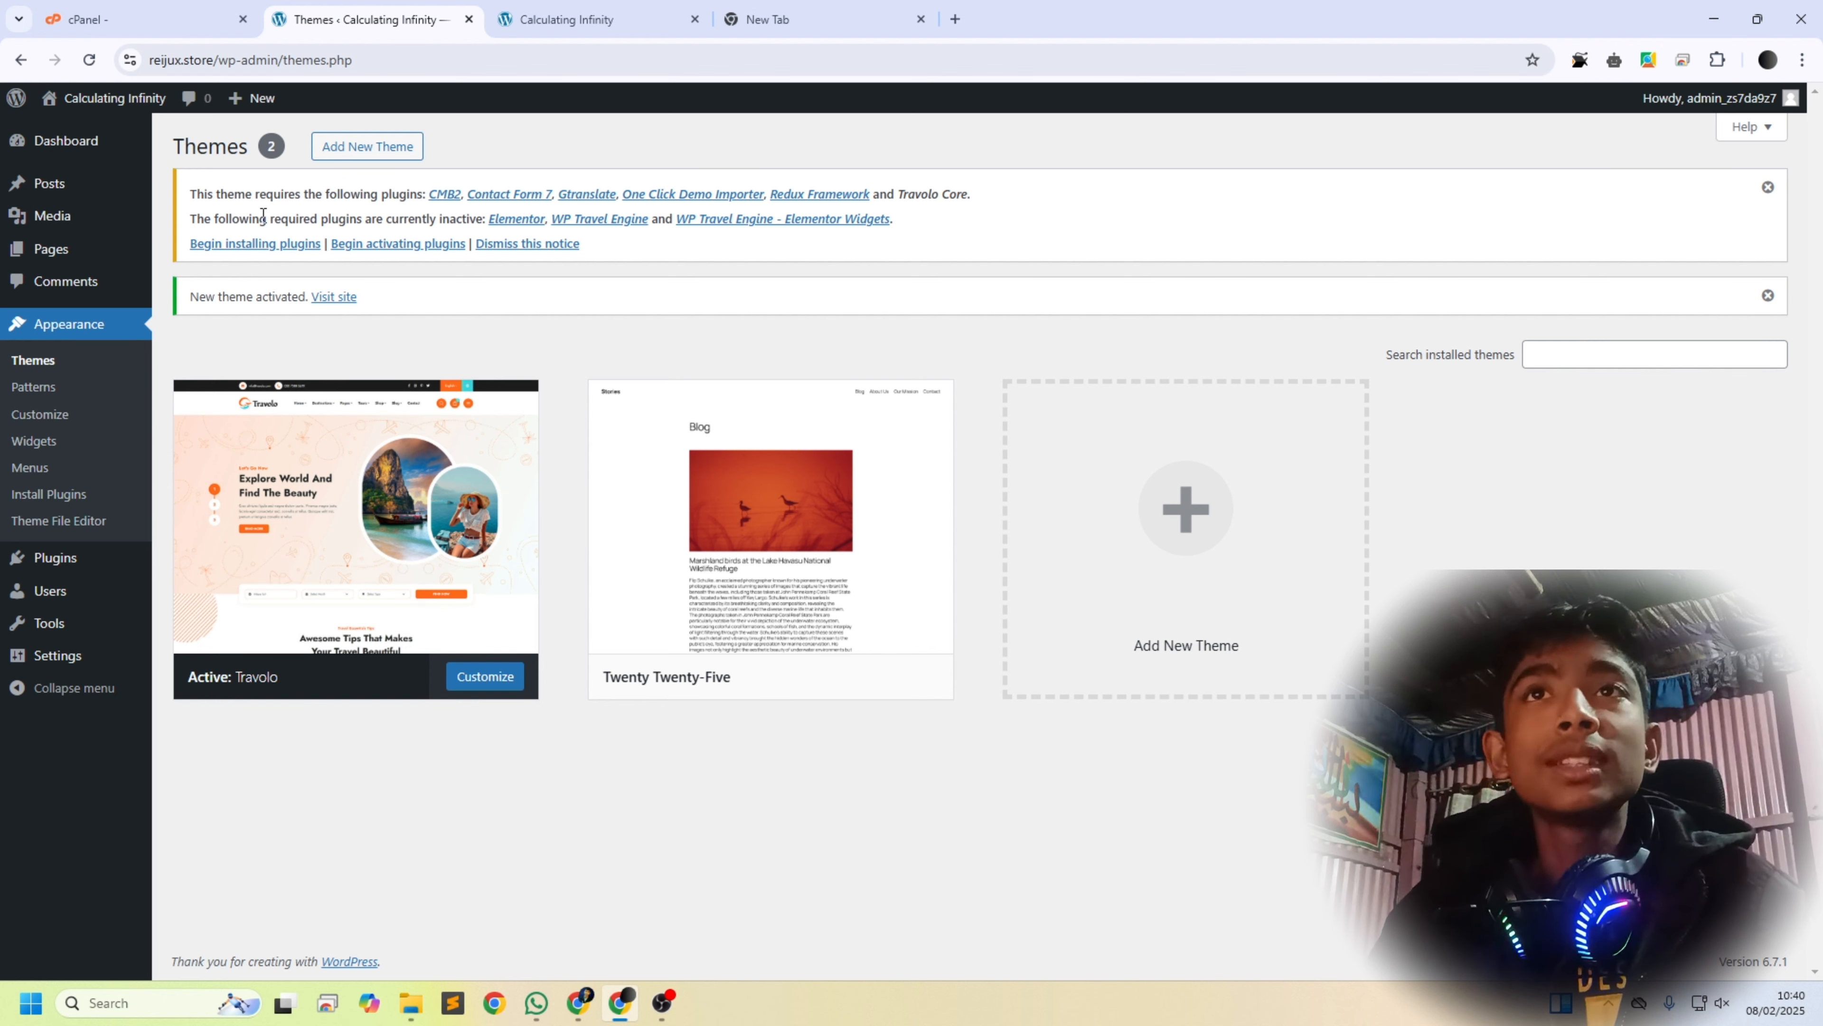
# Step: Bulk install all of the theme's missing required plugins, from CMB2 through Travolo Core
pyautogui.click(255, 244)
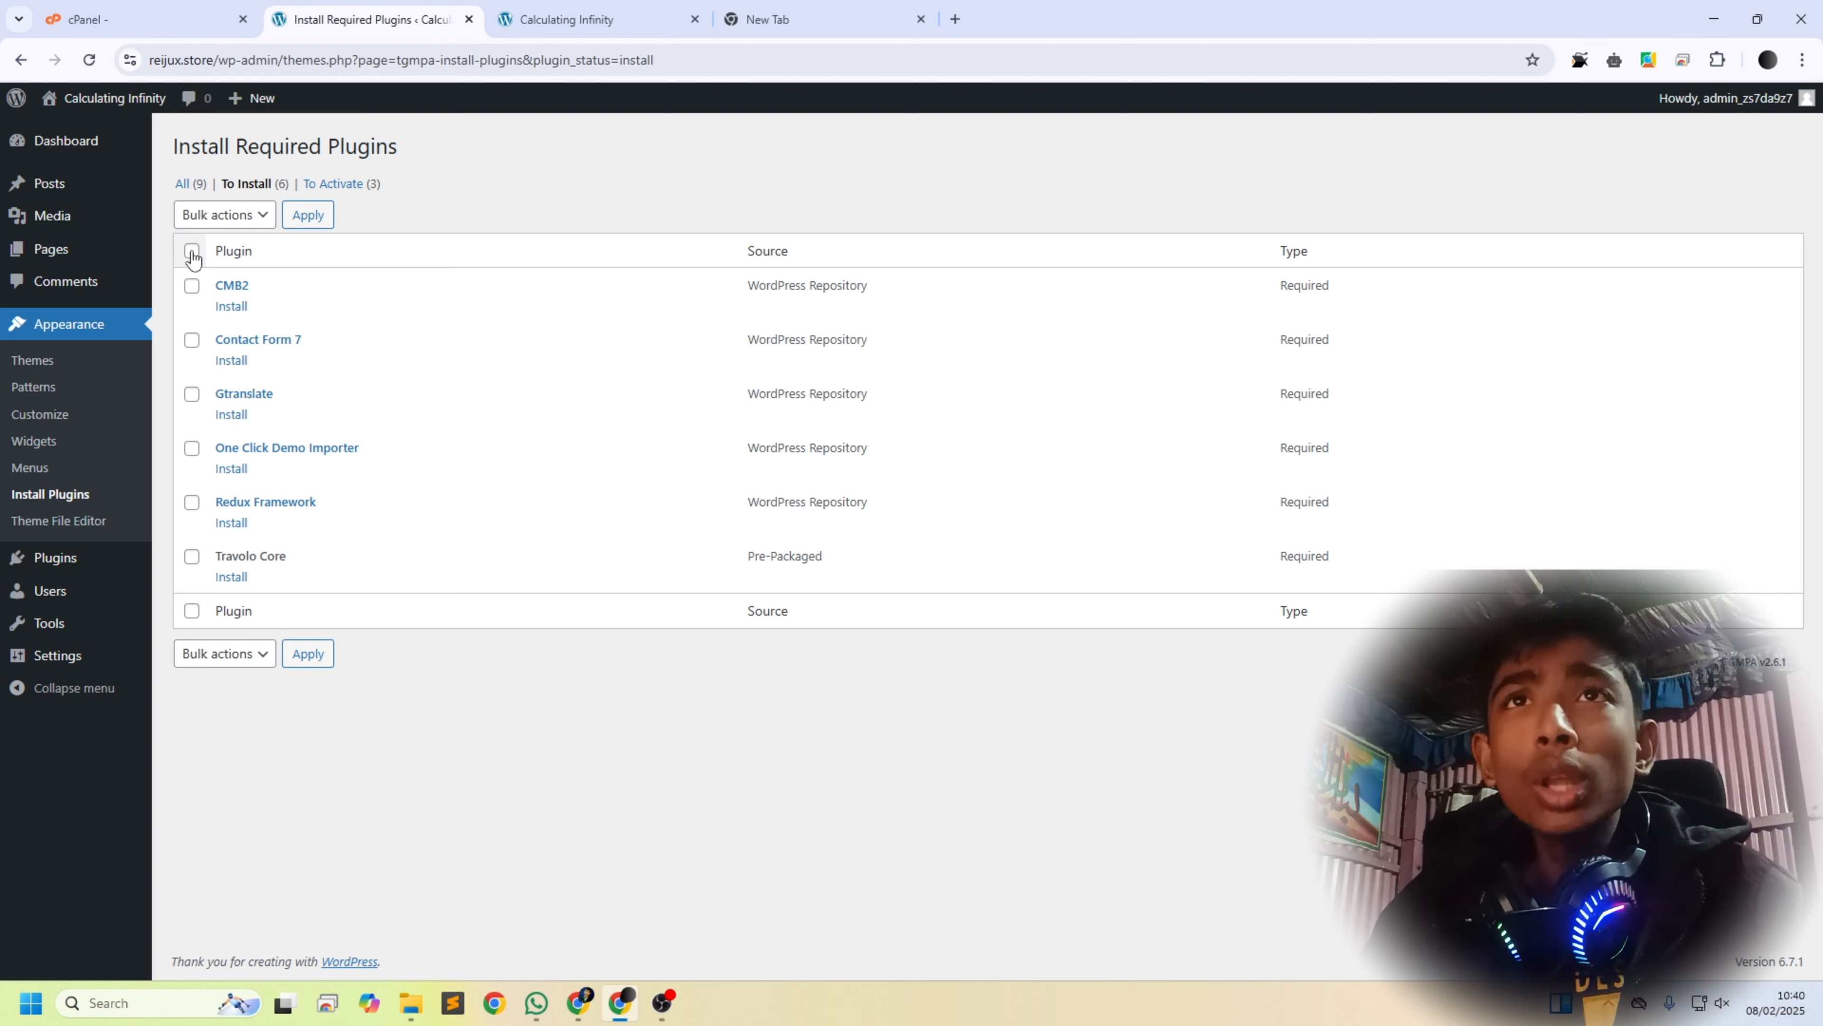
pyautogui.click(192, 251)
pyautogui.click(225, 214)
pyautogui.click(210, 259)
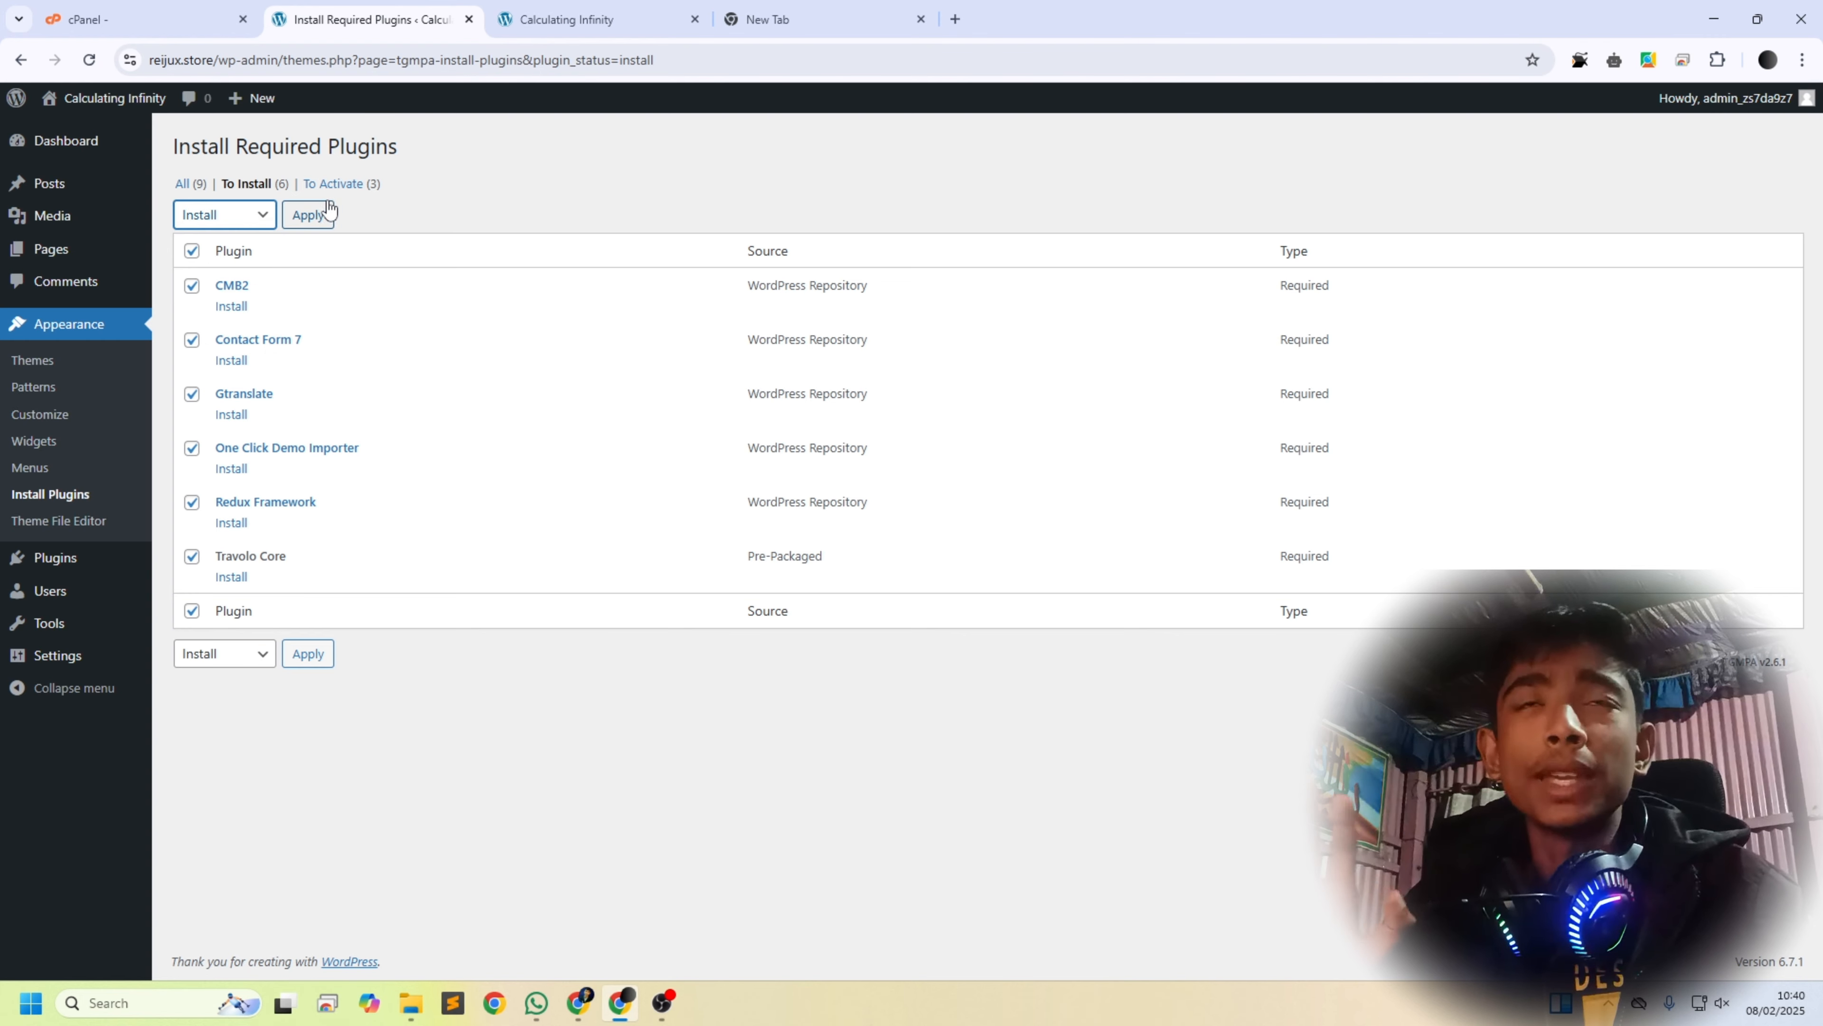
pyautogui.click(319, 212)
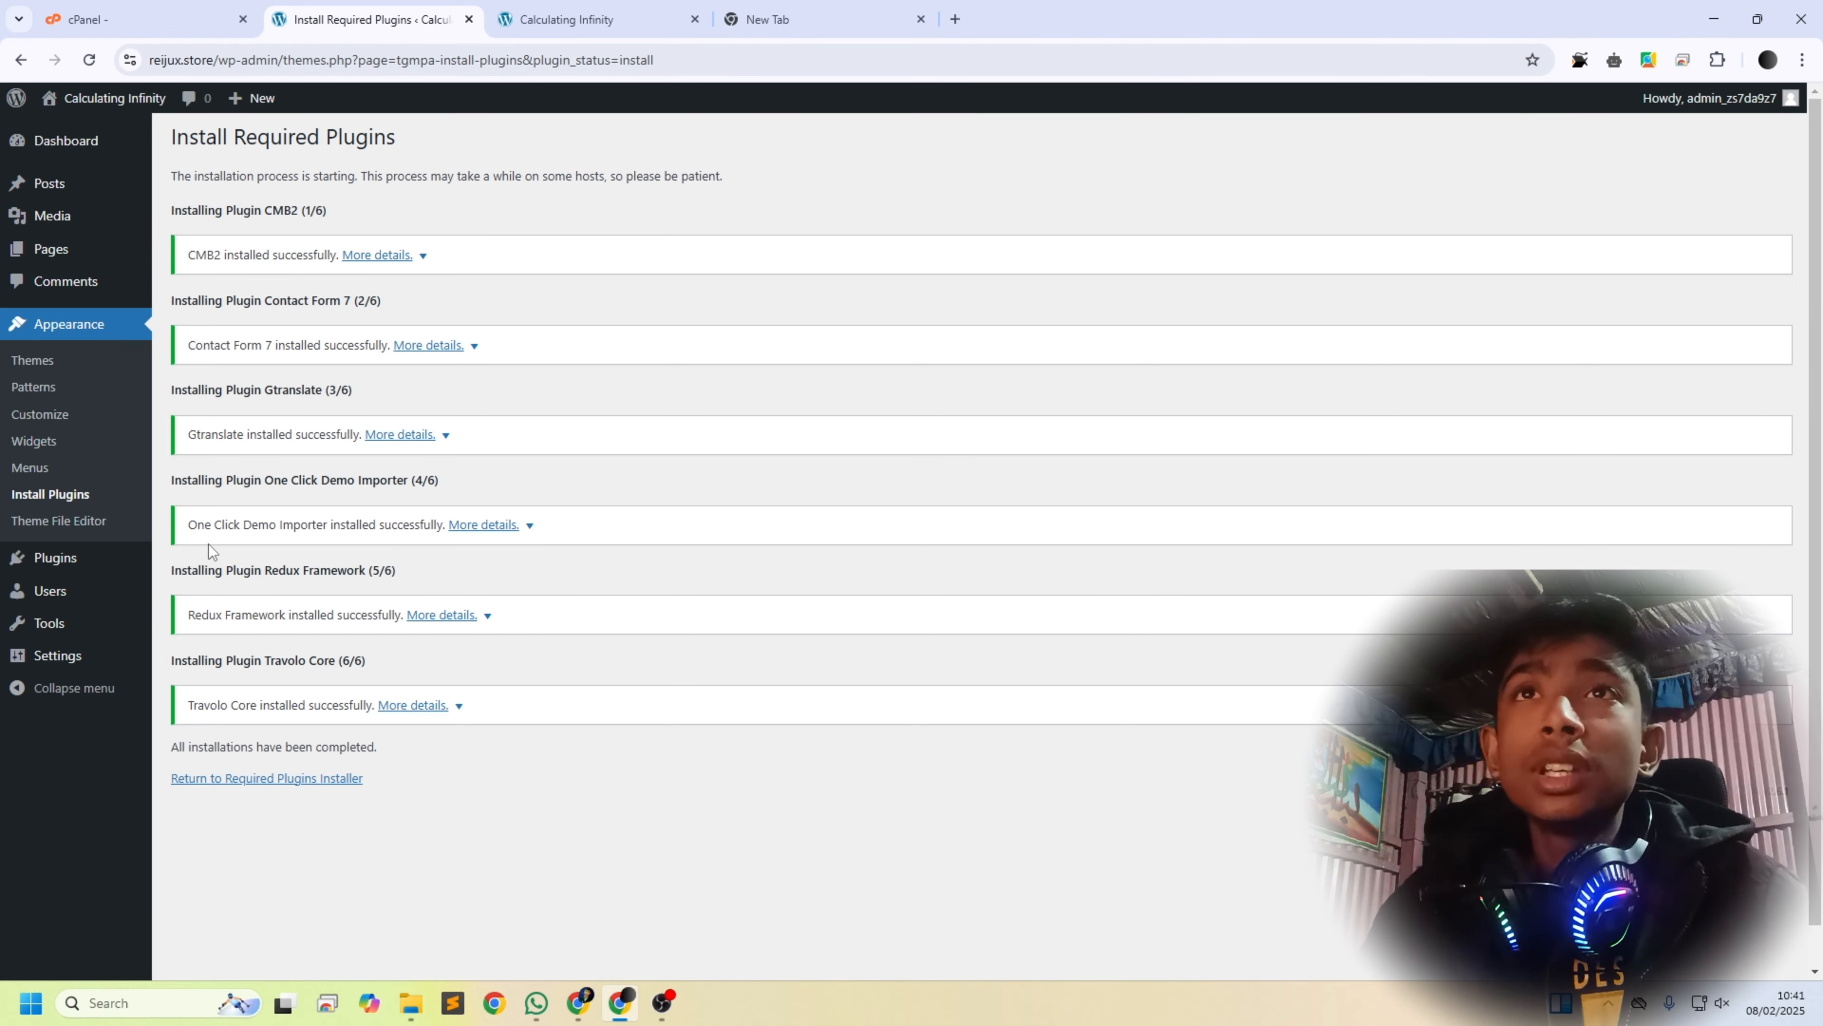
# Step: Return to the full required plugins list and bulk activate every plugin, including Elementor, Travolo Core and WP Travel Engine
pyautogui.moveTo(206, 139); pyautogui.dragTo(573, 190)
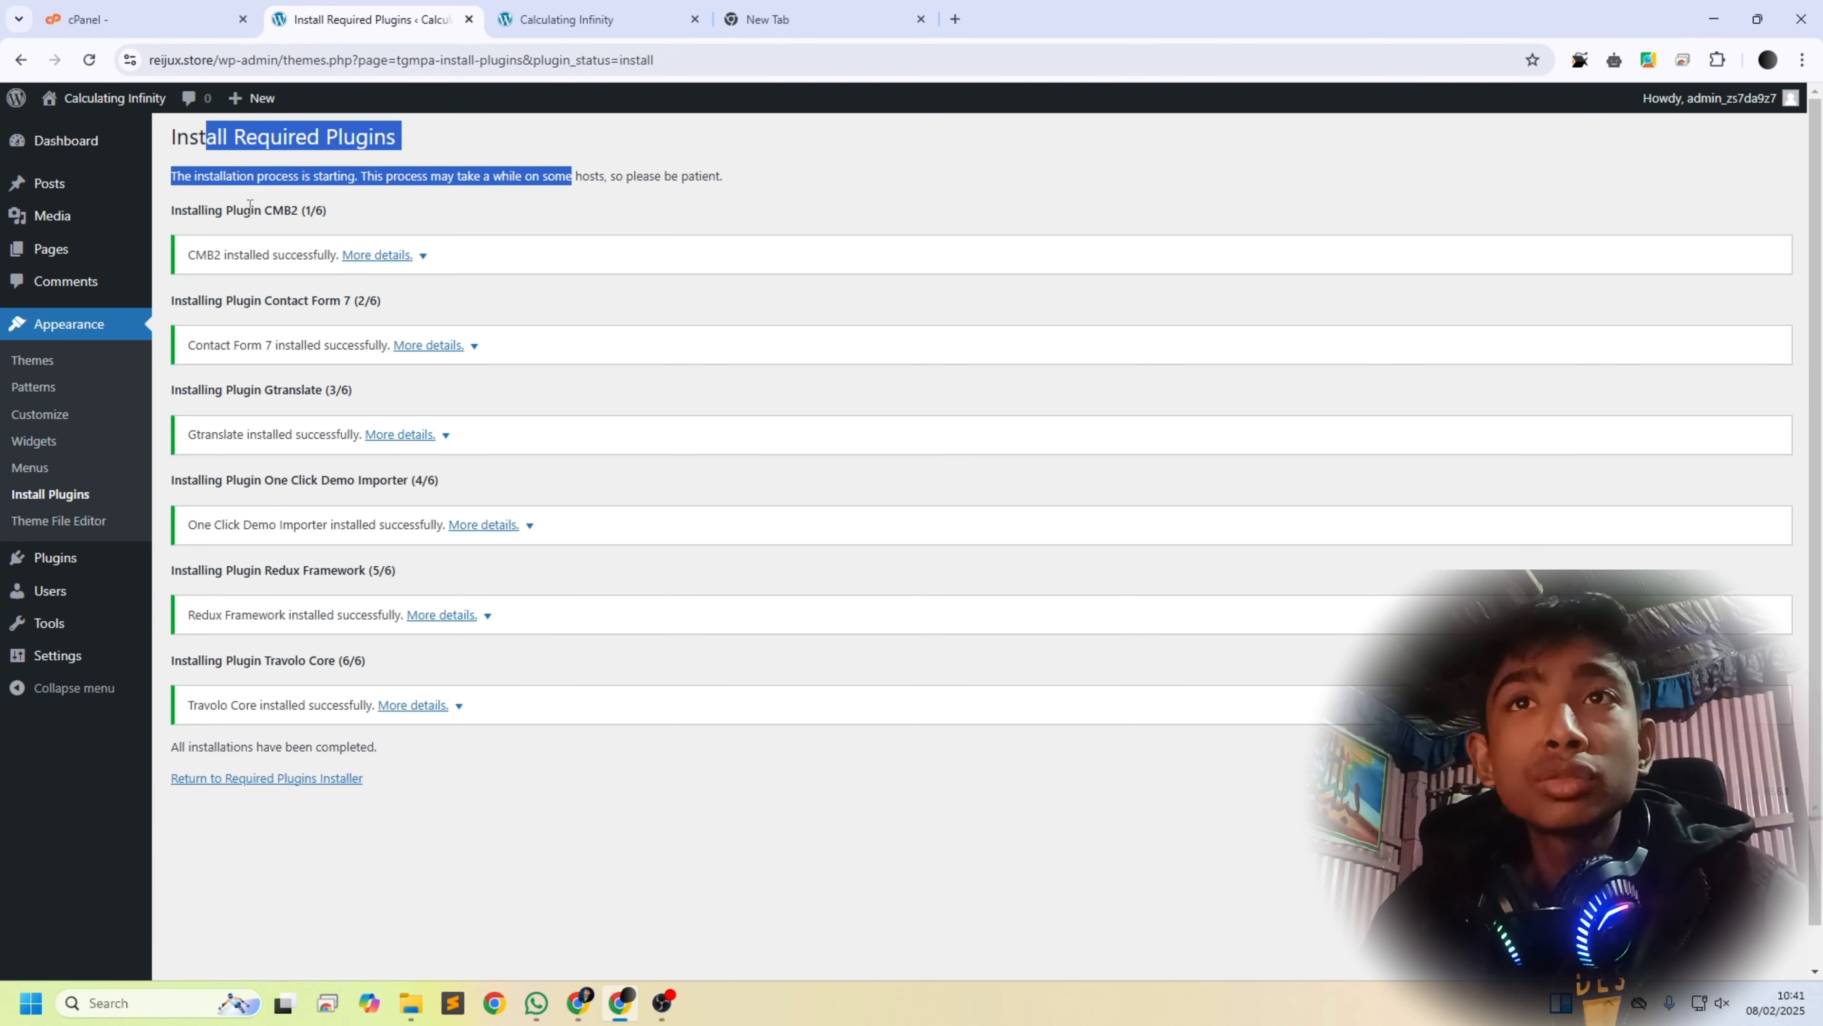
pyautogui.scroll(-1, 474, 538)
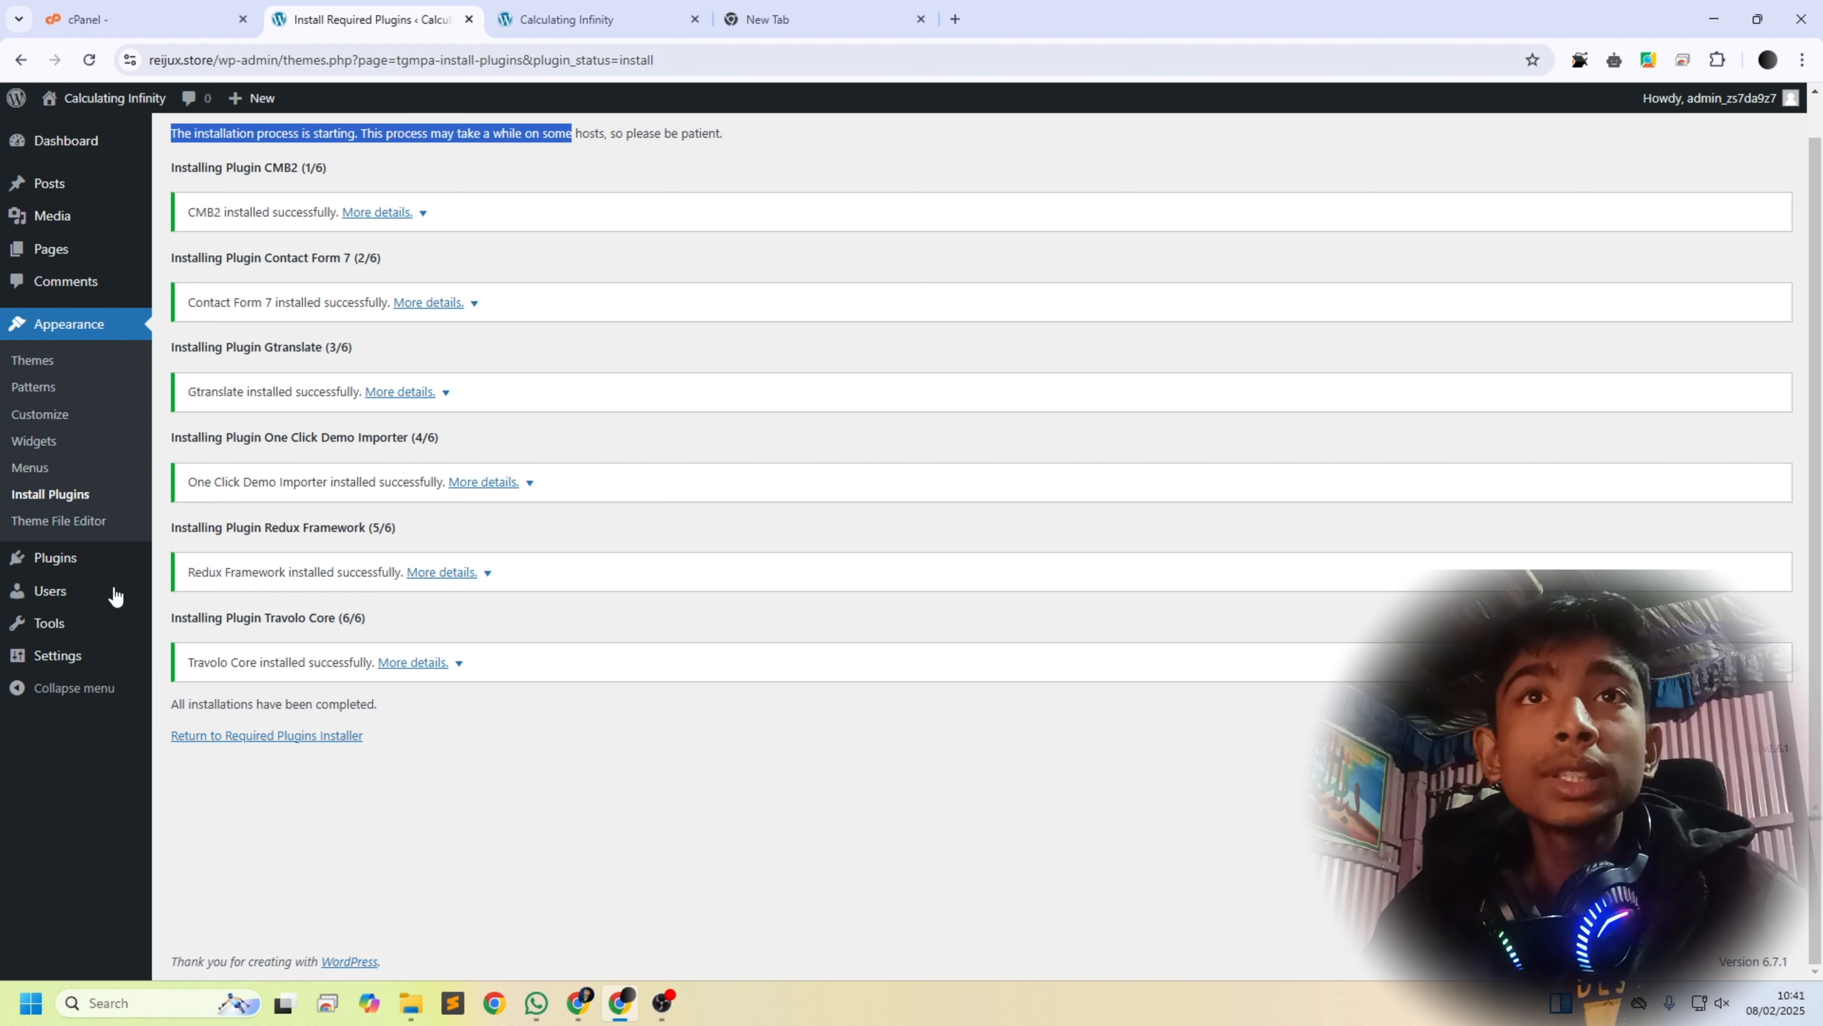
pyautogui.click(58, 521)
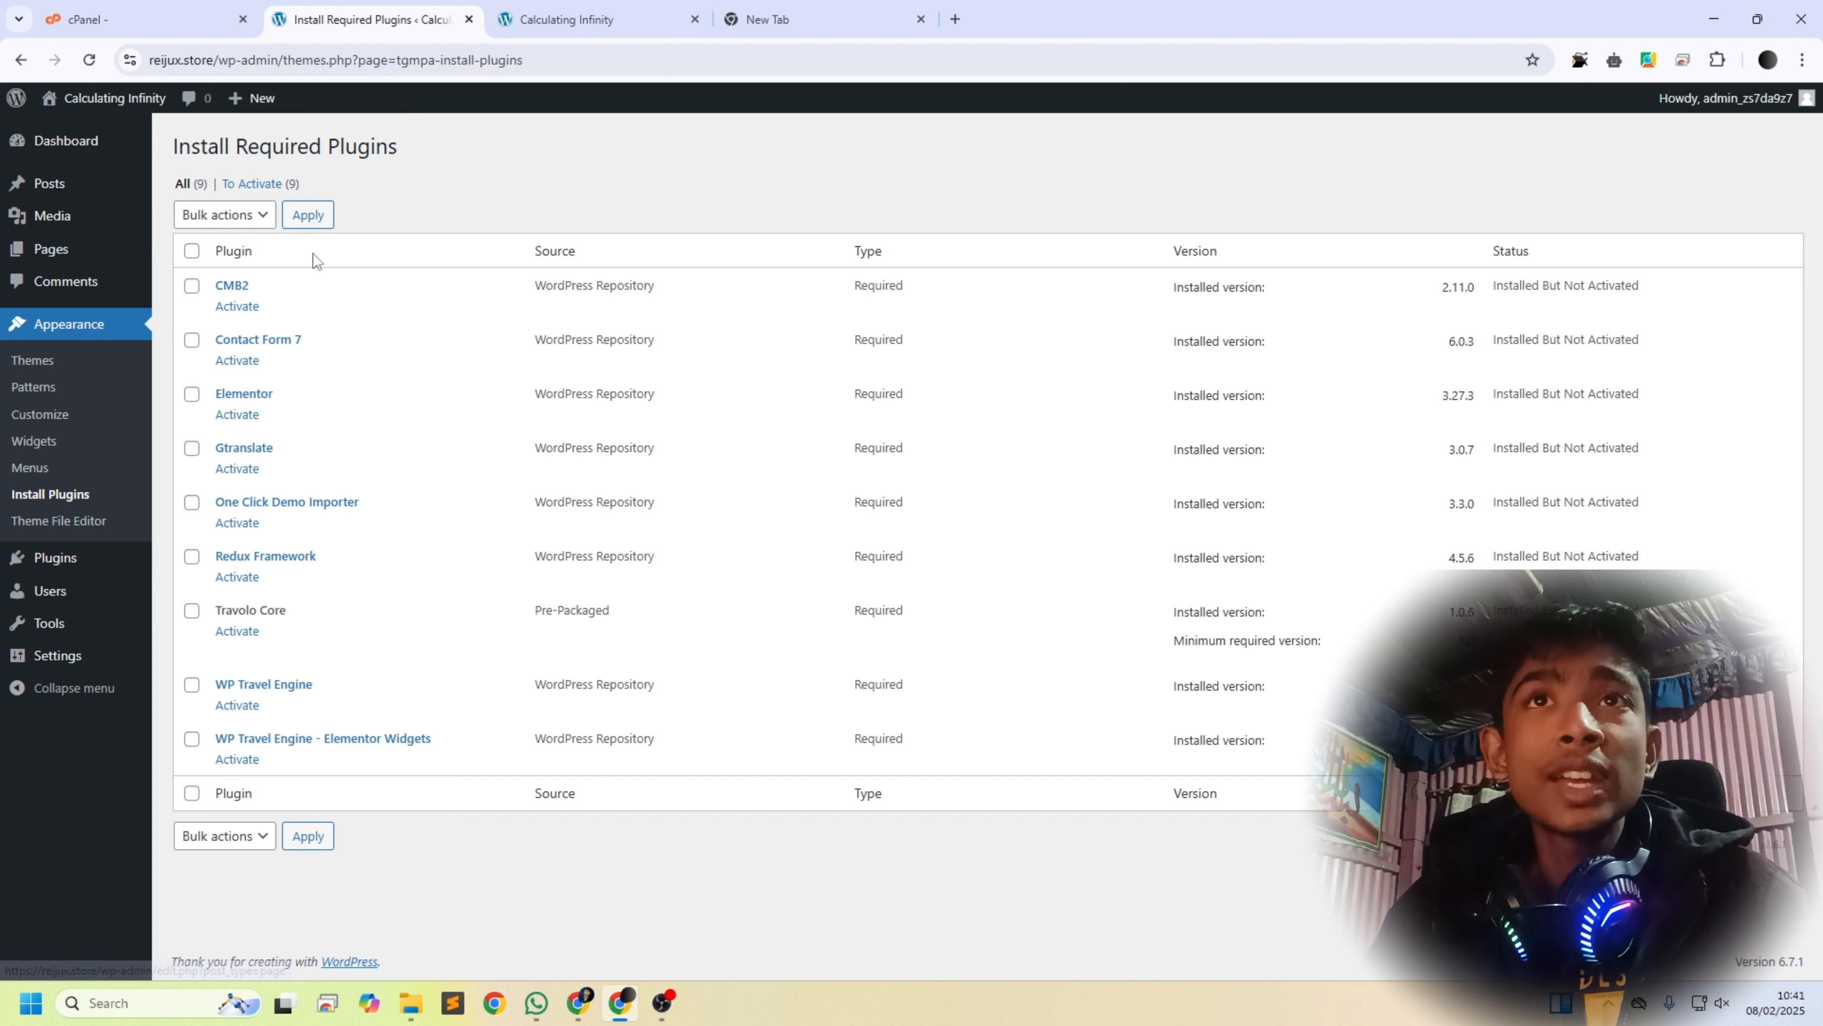
pyautogui.click(192, 251)
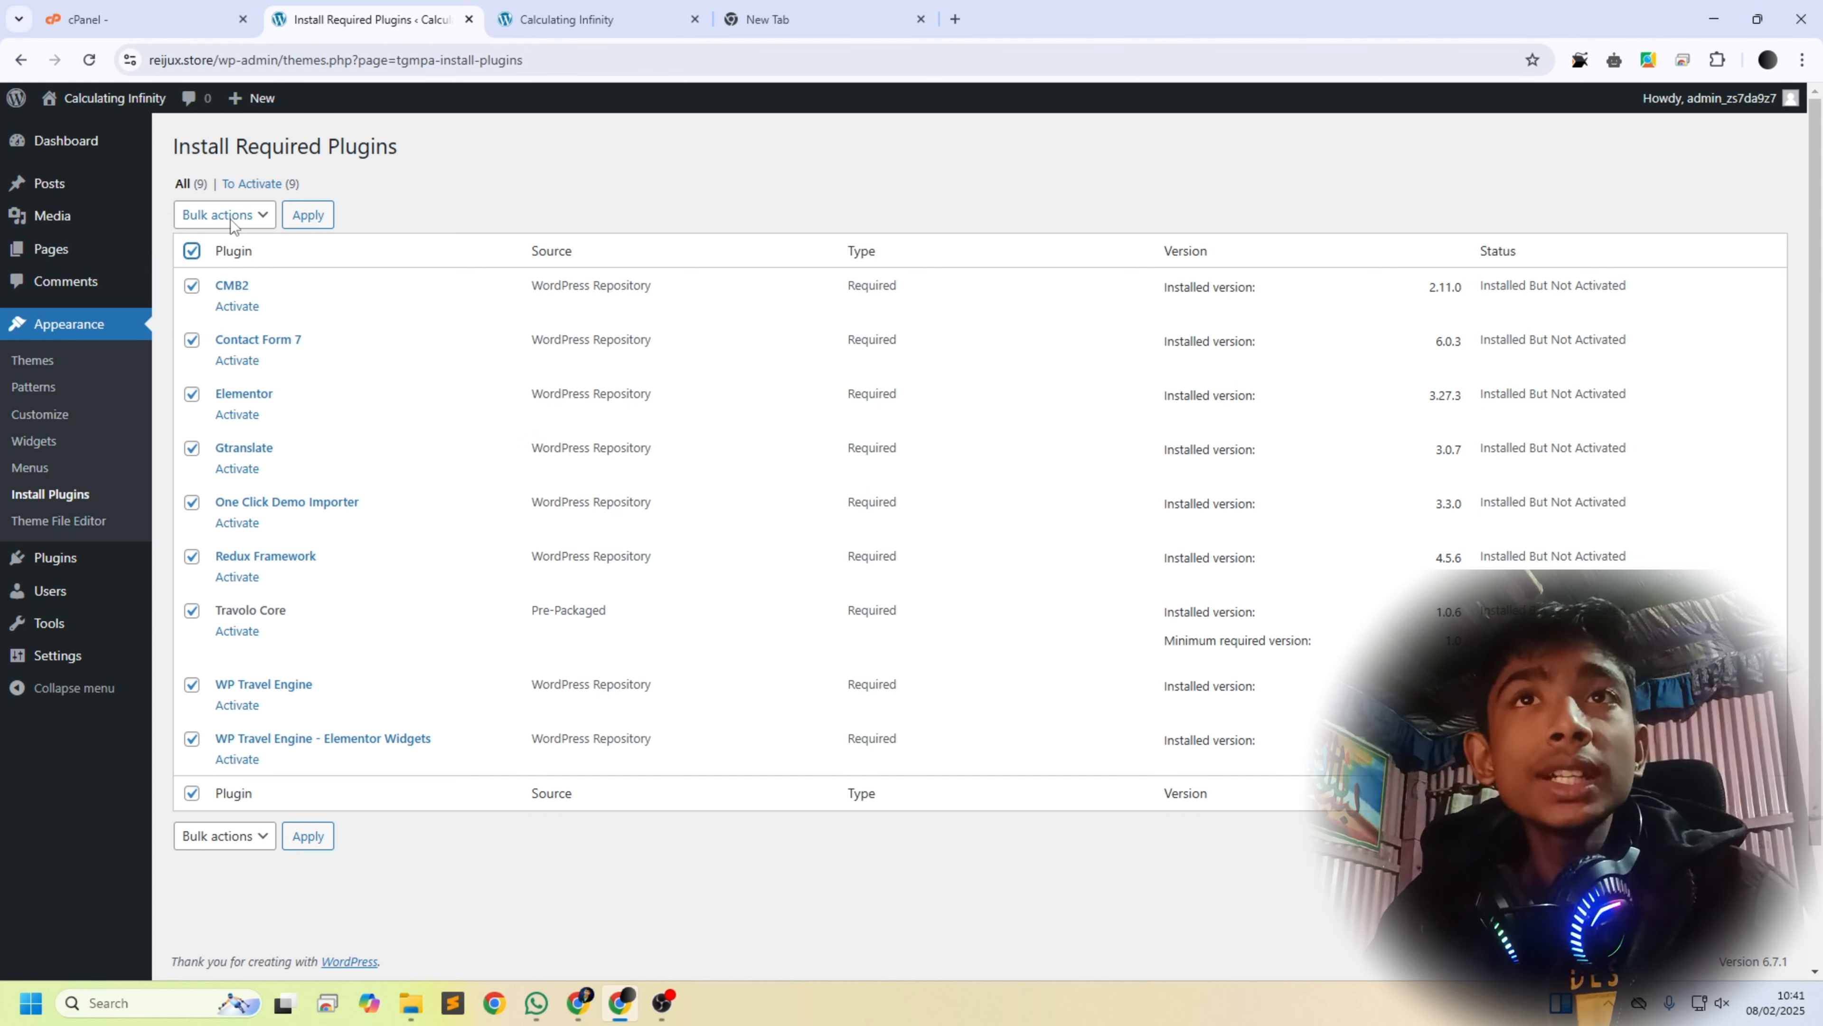
pyautogui.click(230, 214)
pyautogui.click(208, 317)
pyautogui.click(287, 215)
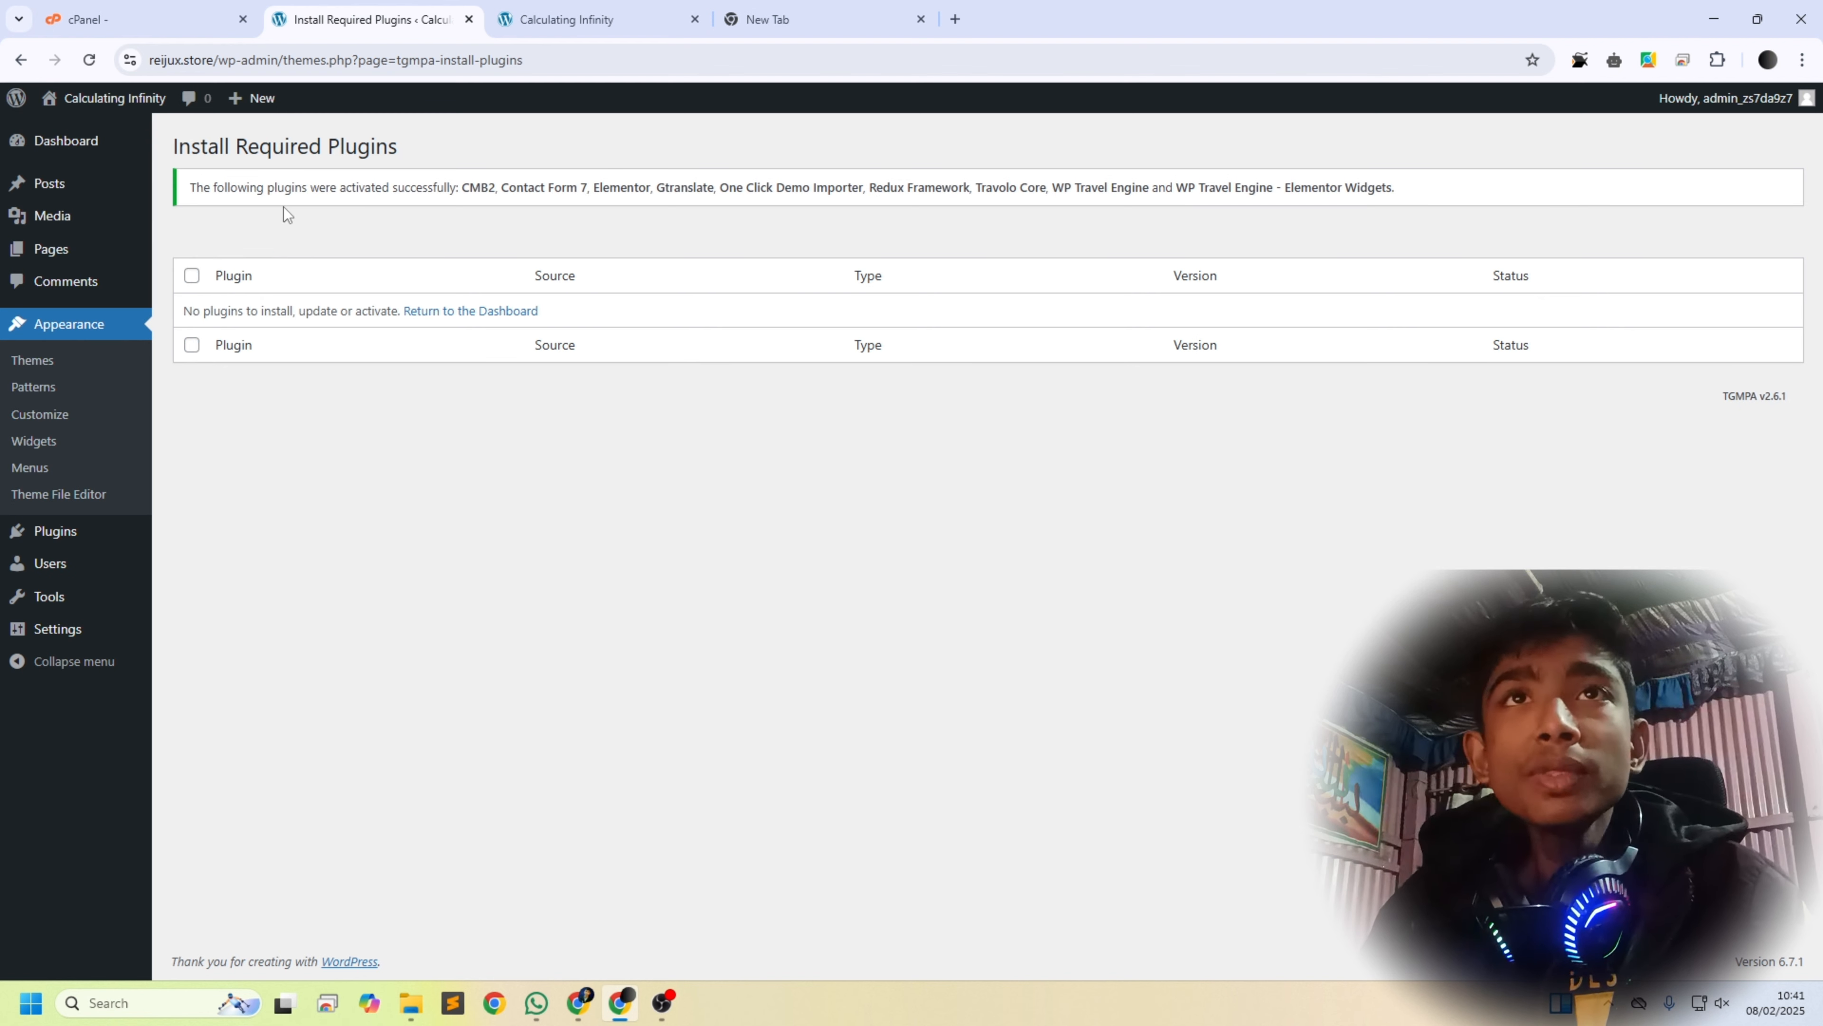
# Step: Open the admin Dashboard and close the Elementor getting-started onboarding without creating an account
pyautogui.click(69, 145)
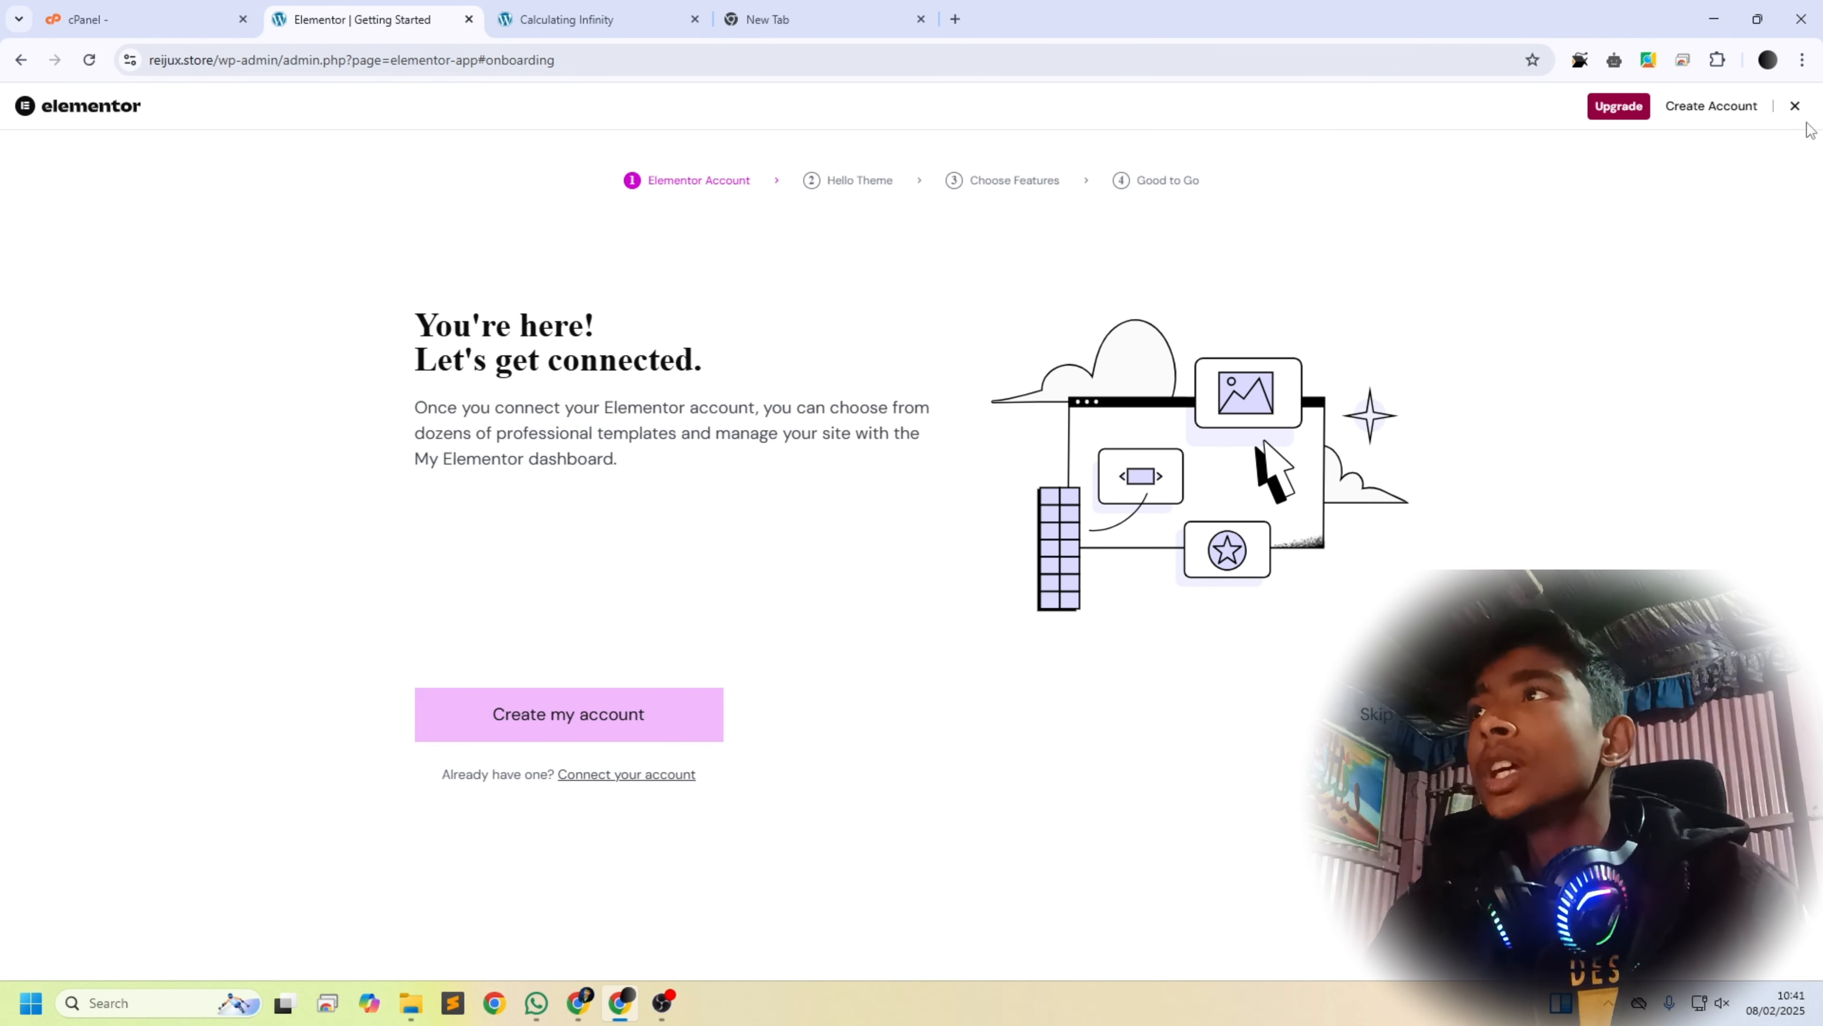
pyautogui.click(1796, 107)
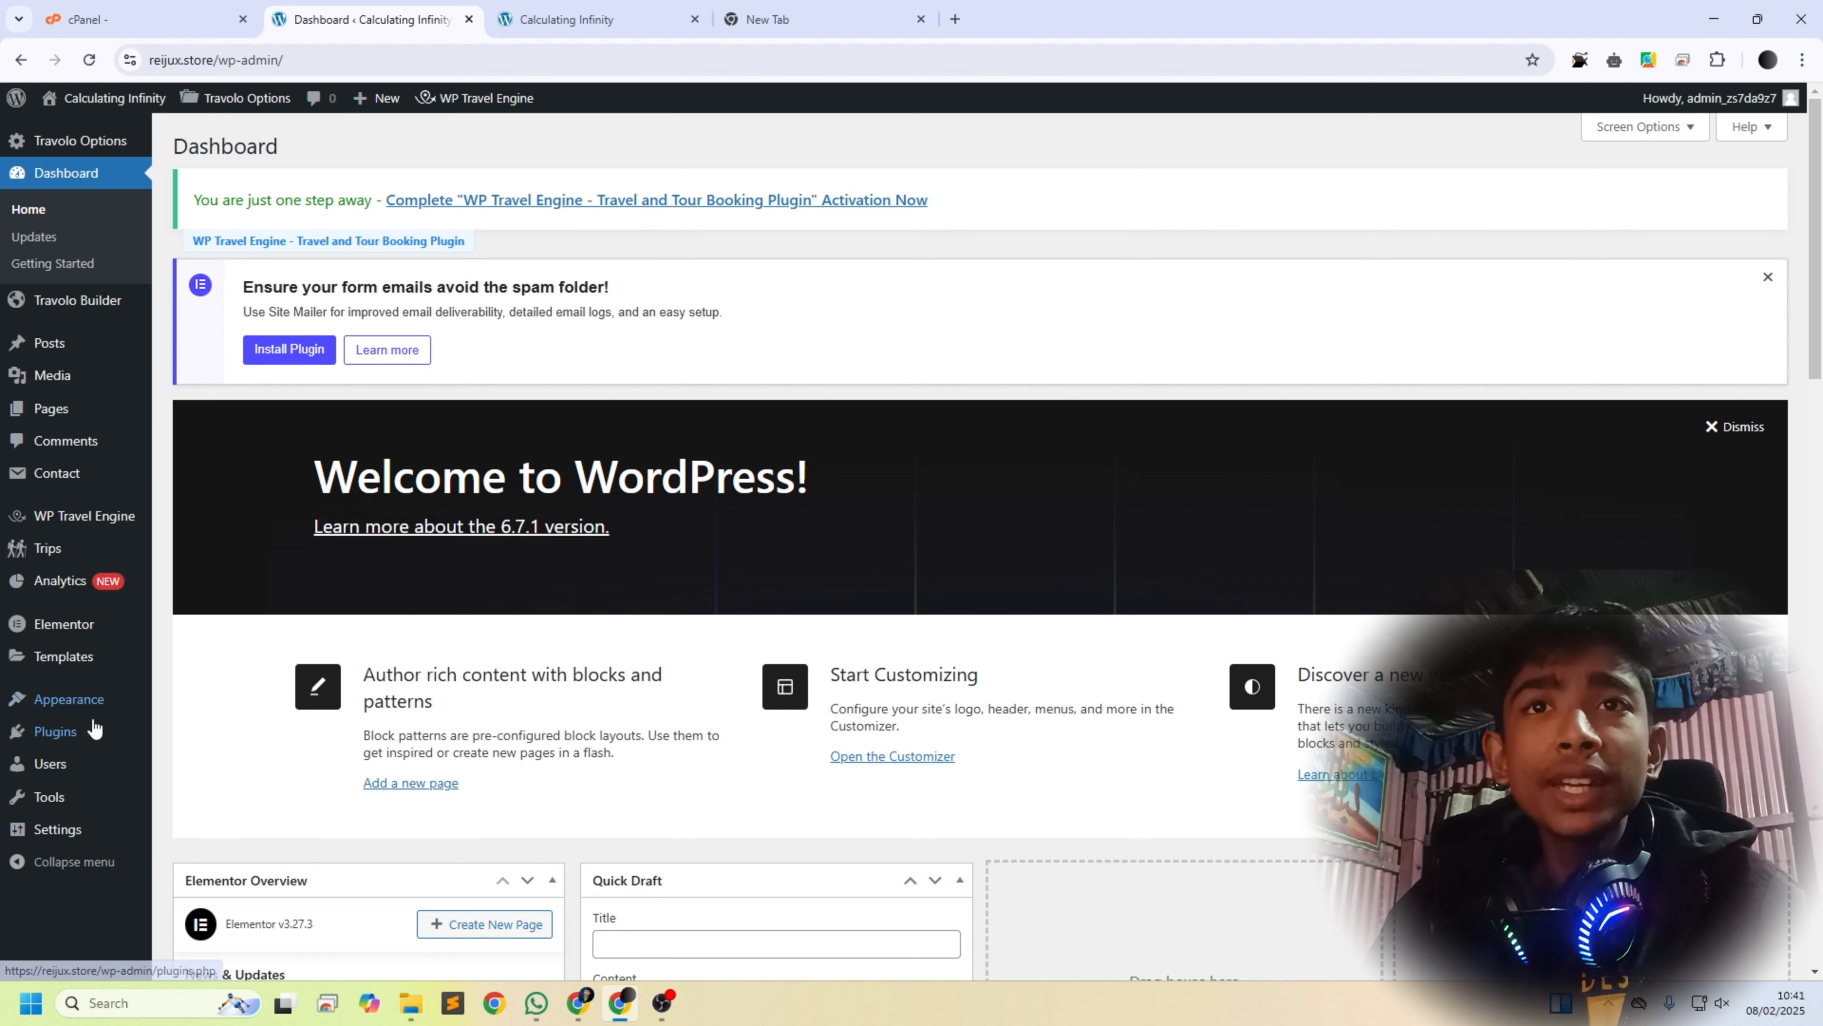
pyautogui.moveTo(69, 702)
# Step: Reload the site's front page to view it with the Travolo theme active
pyautogui.click(574, 19)
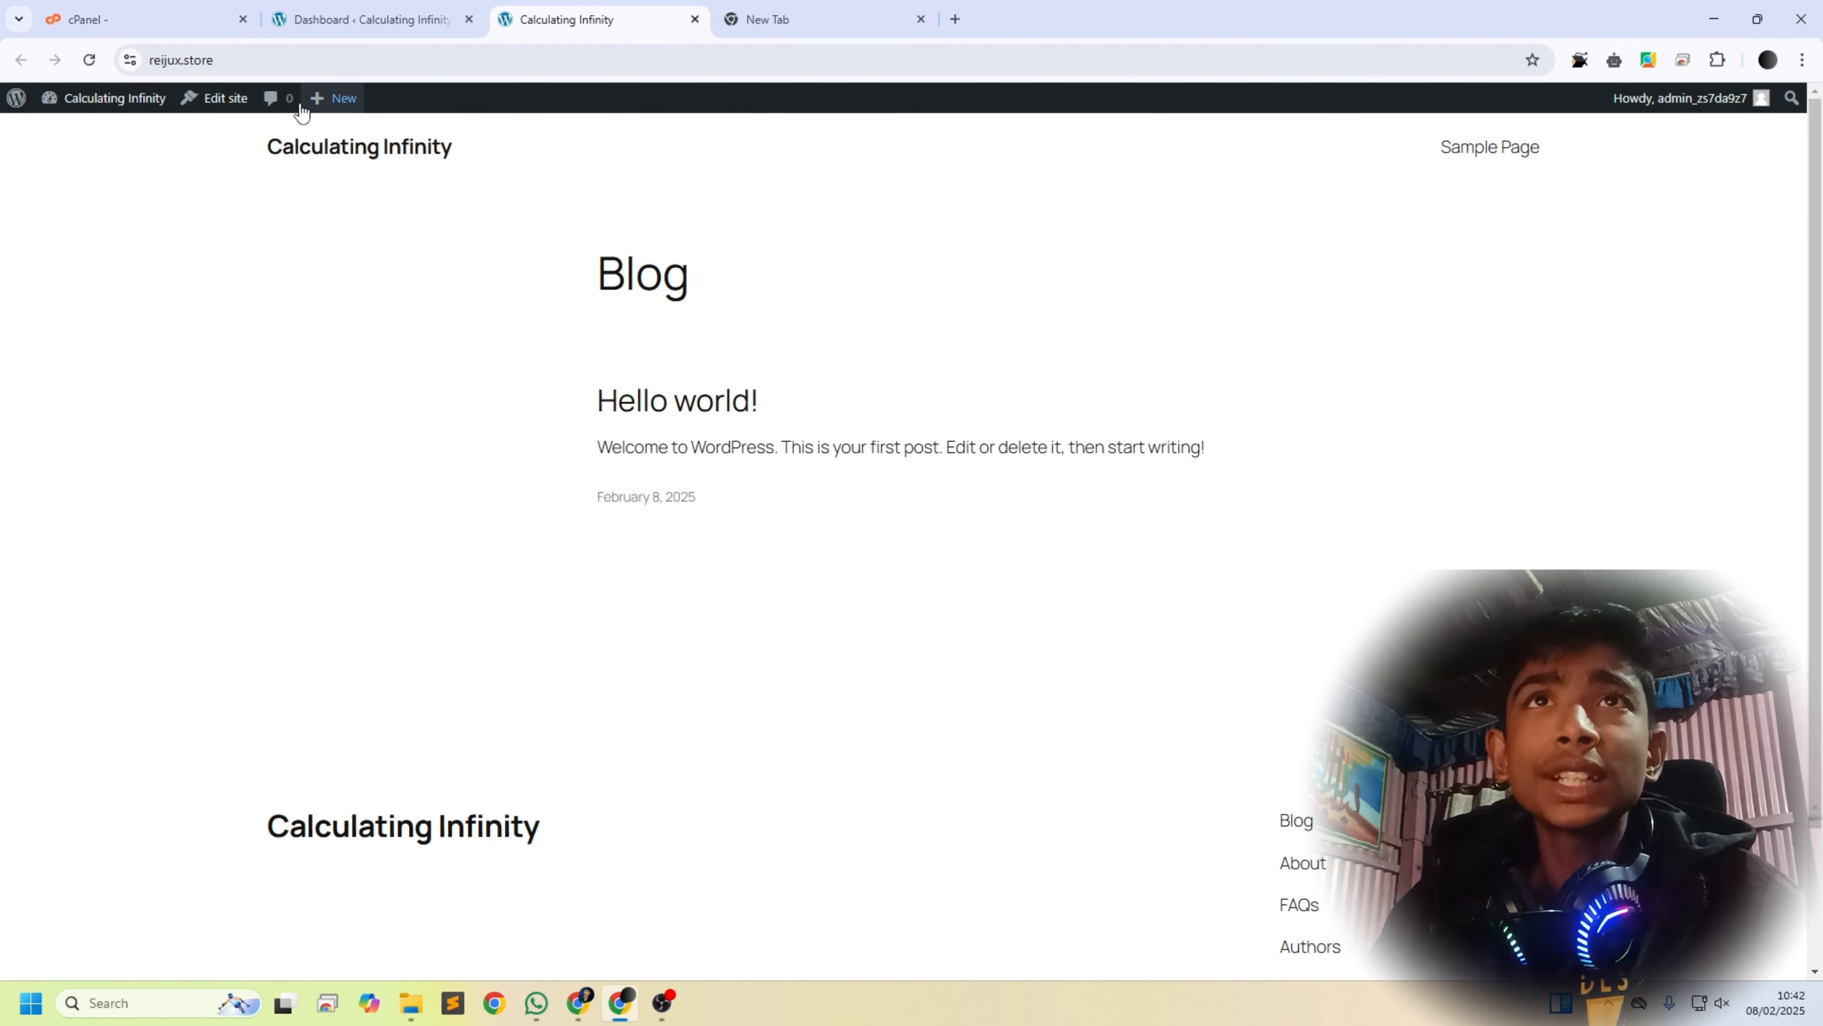
pyautogui.click(89, 60)
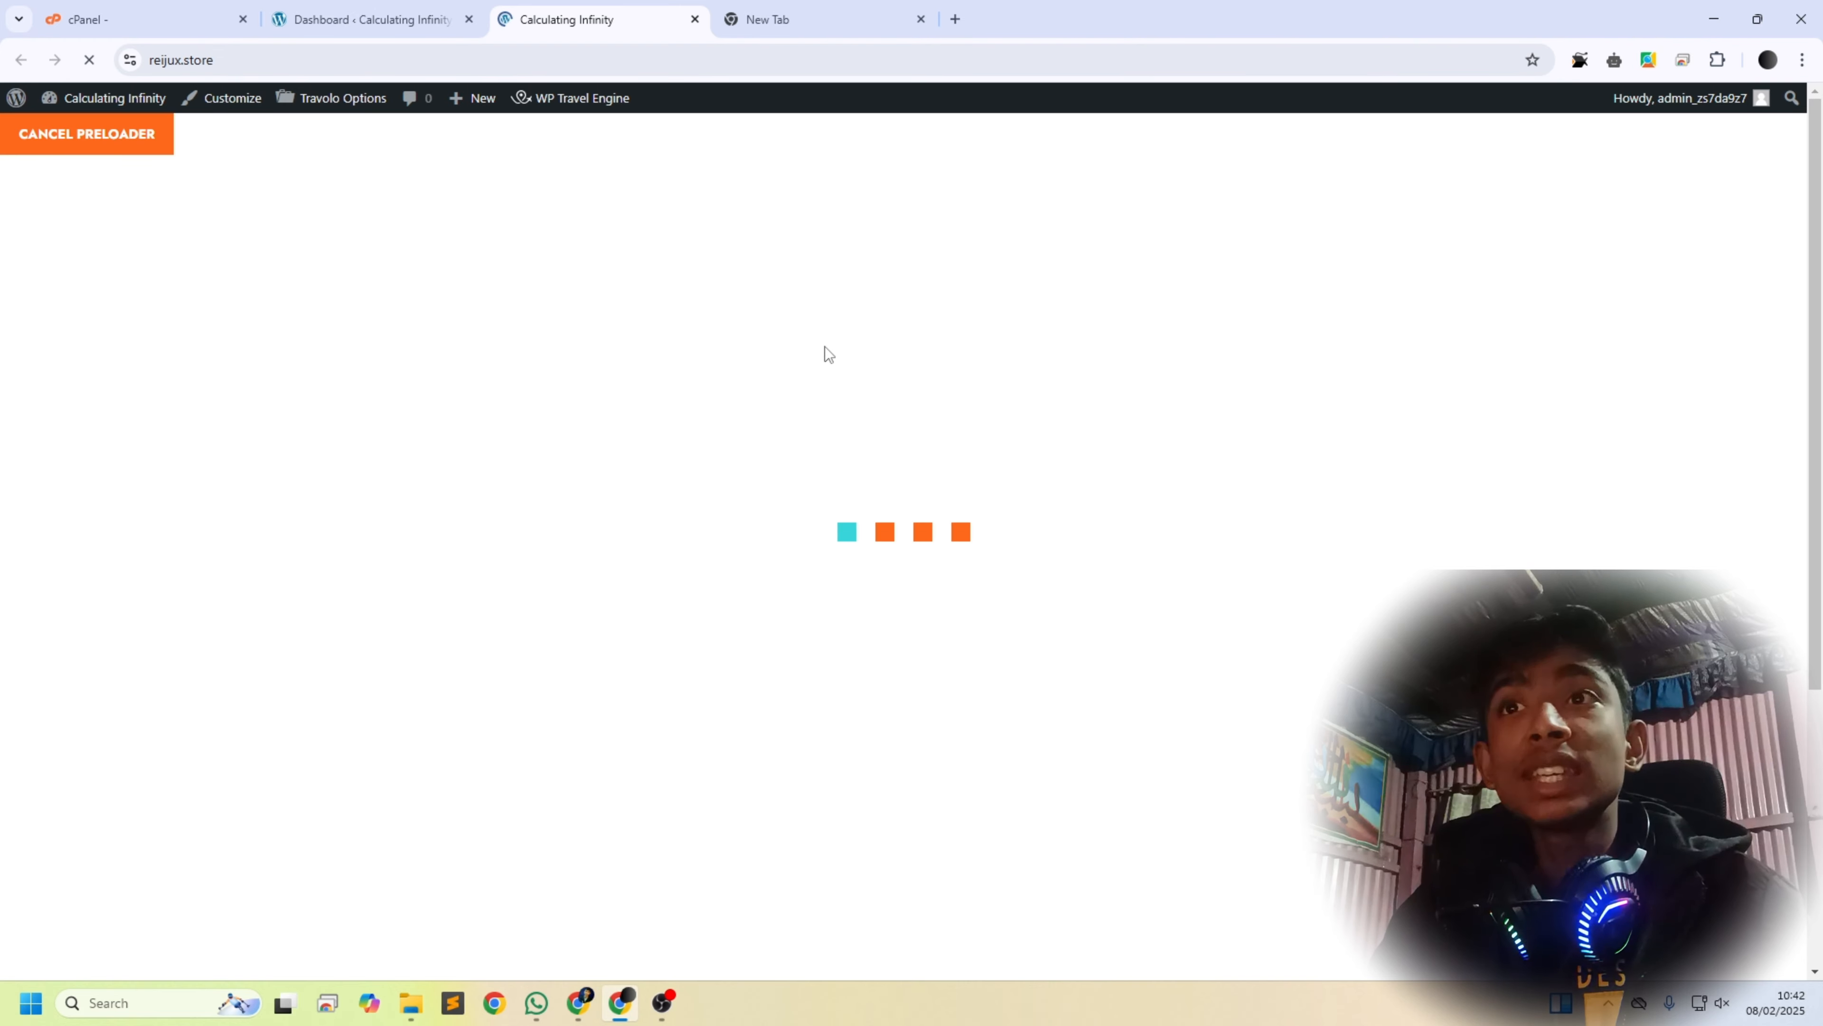
# Step: Check the bare front page, return to the admin dashboard and select the Travolo demo on the Import Demo Data page
pyautogui.scroll(-5, 631, 379)
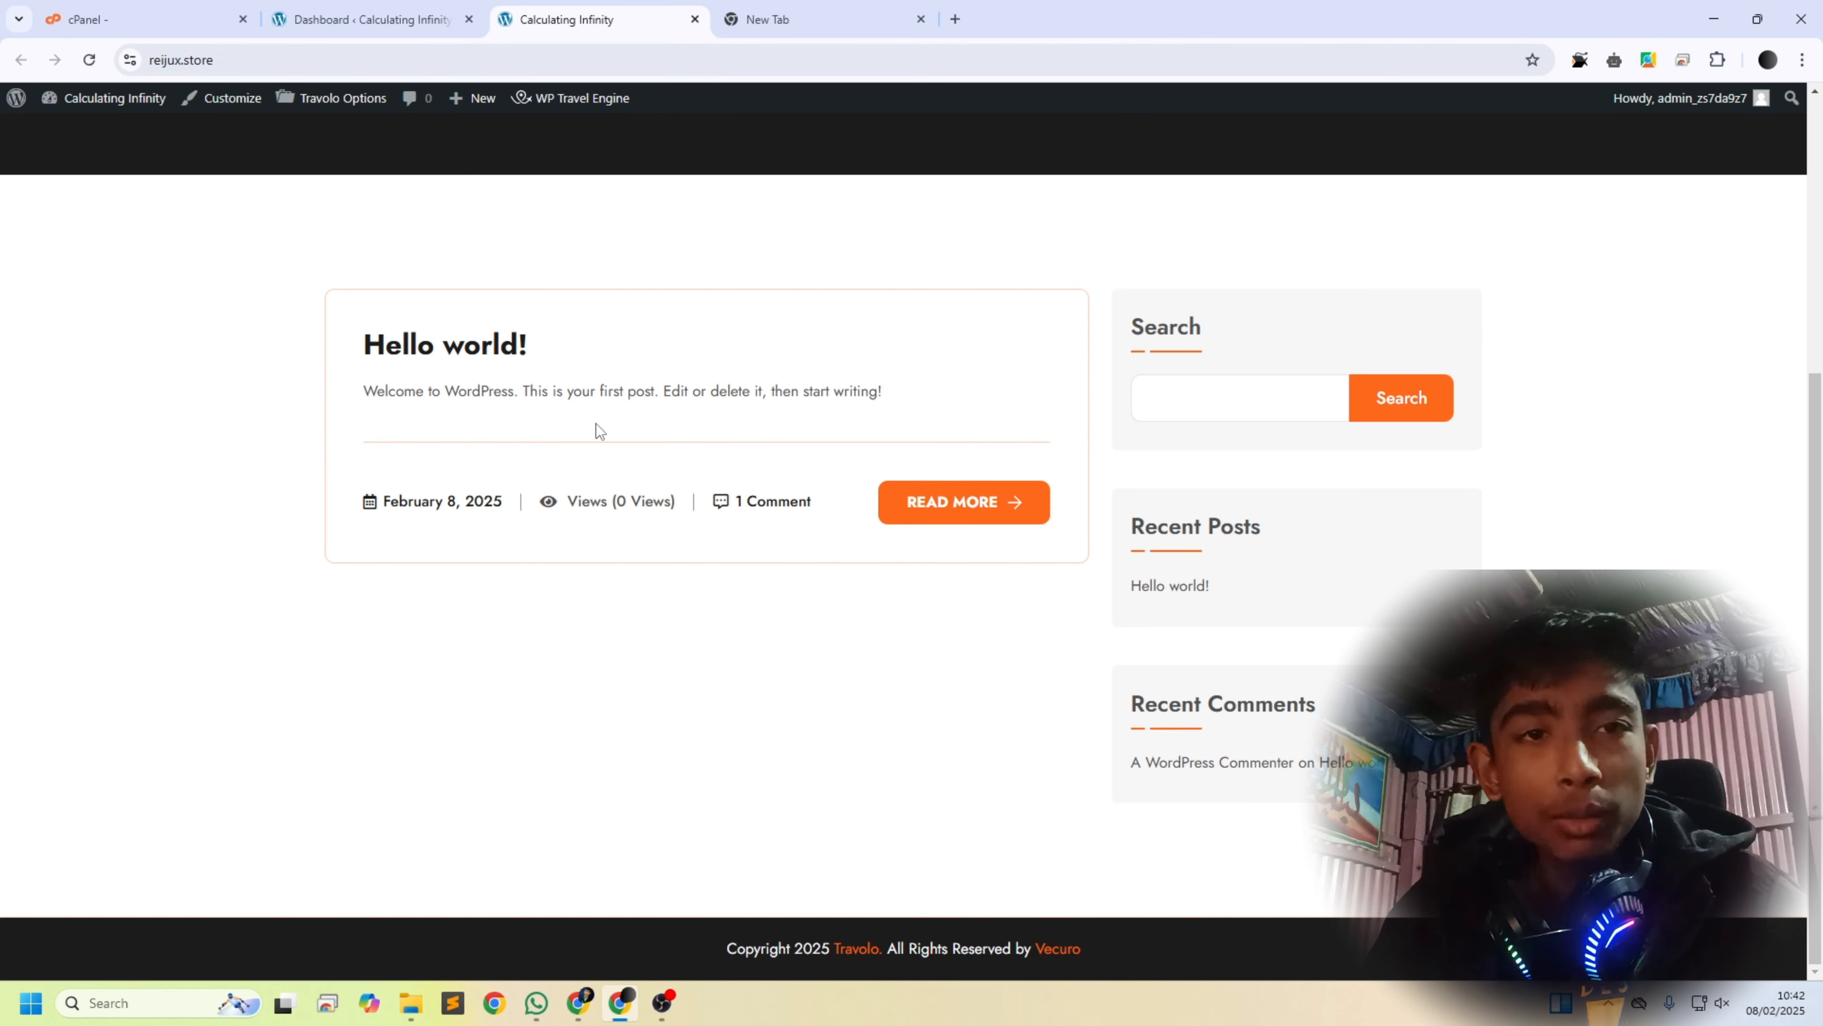
pyautogui.scroll(5, 600, 429)
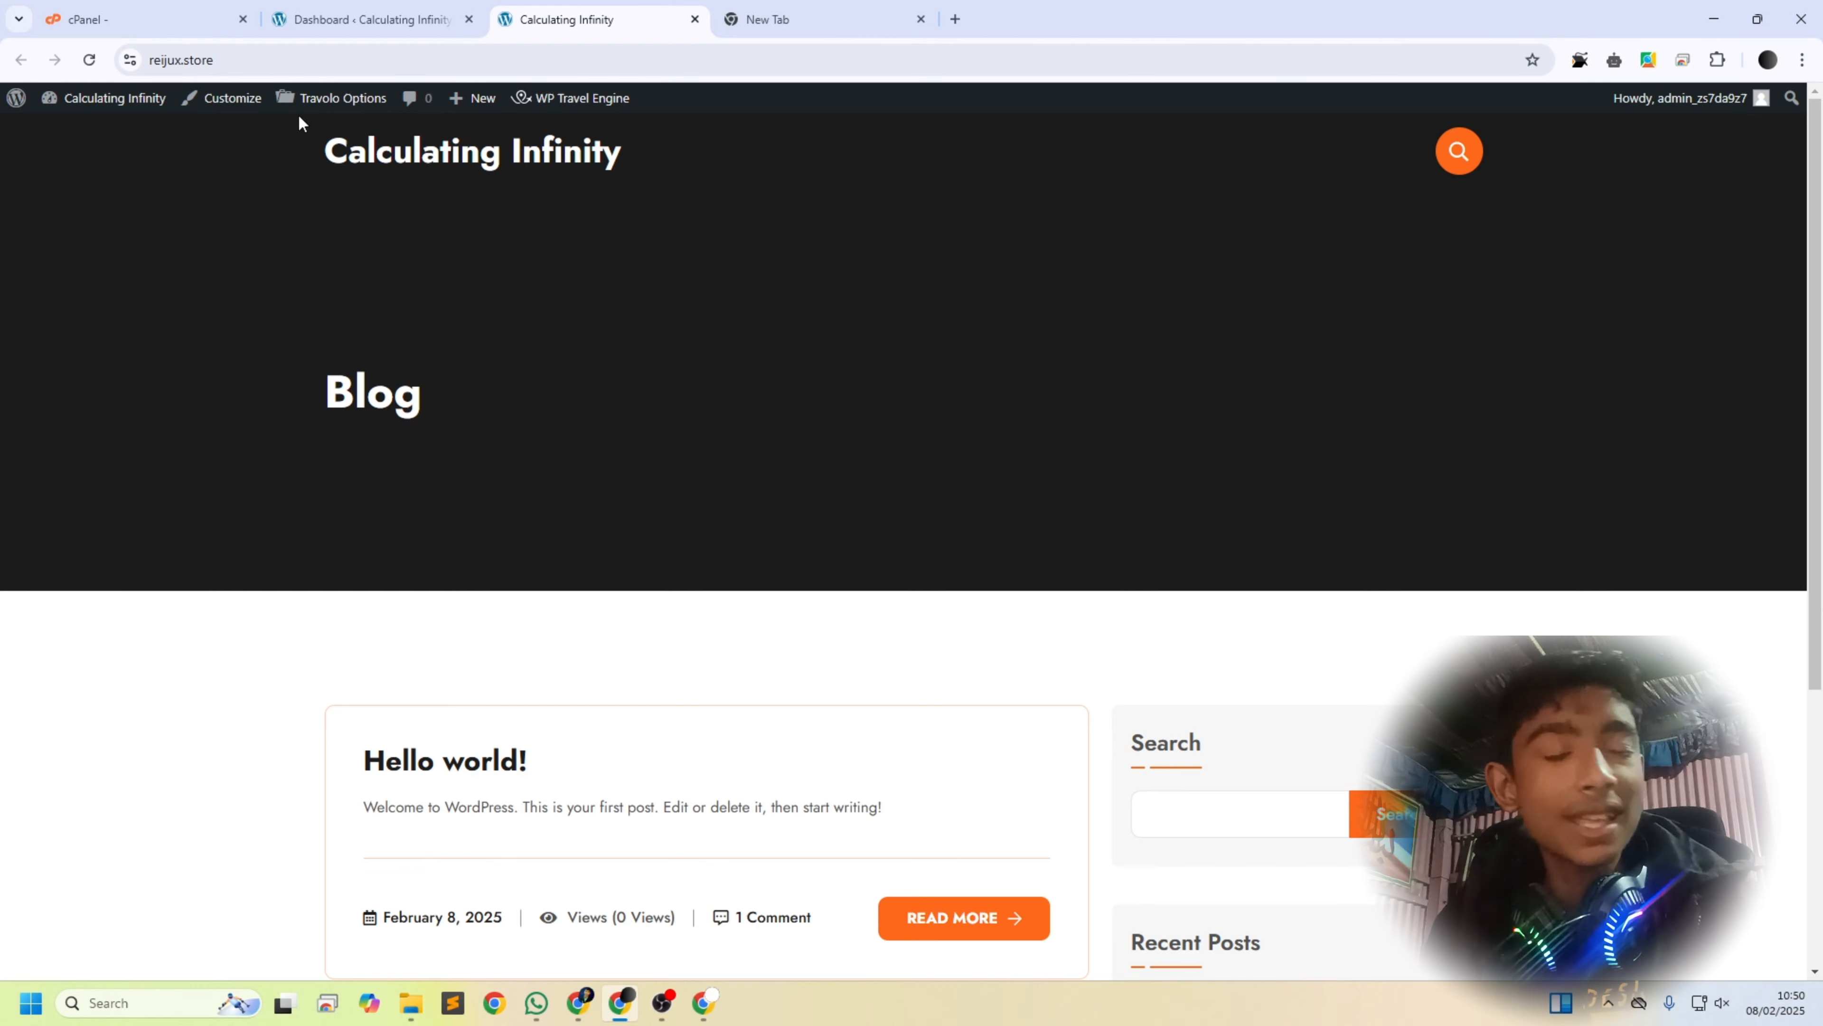
pyautogui.click(362, 20)
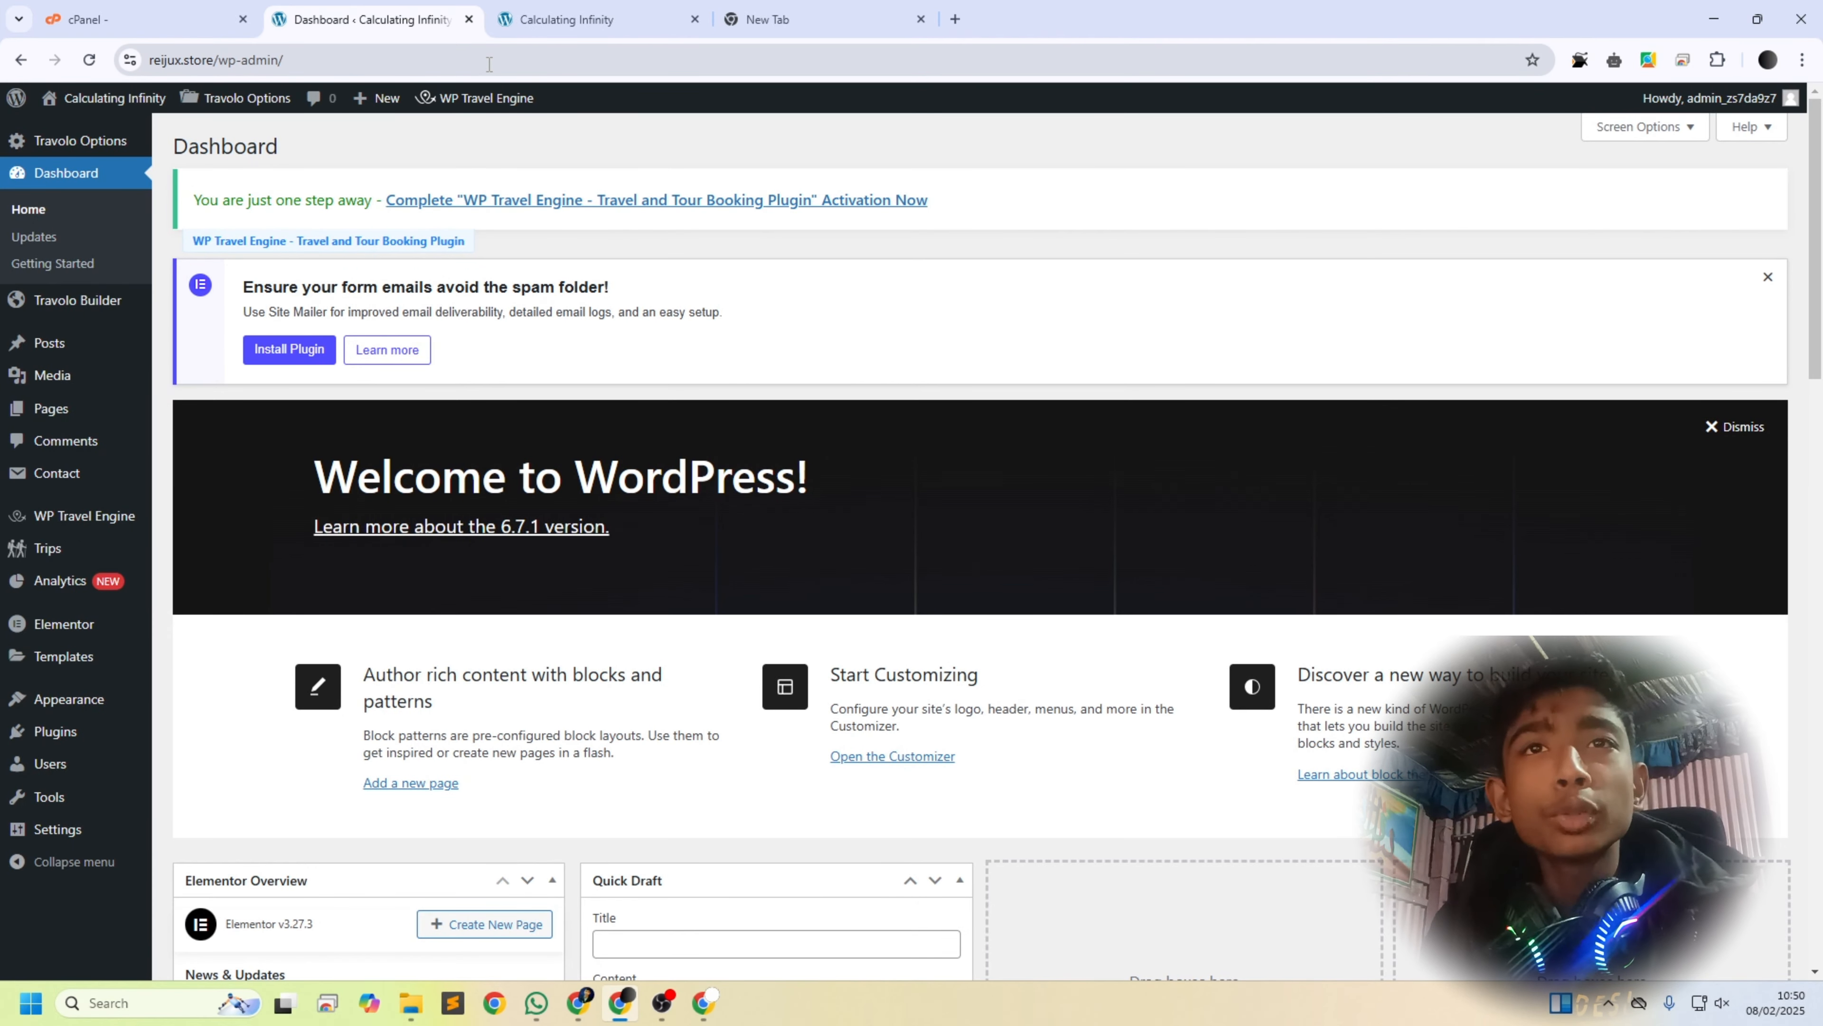
pyautogui.moveTo(69, 698)
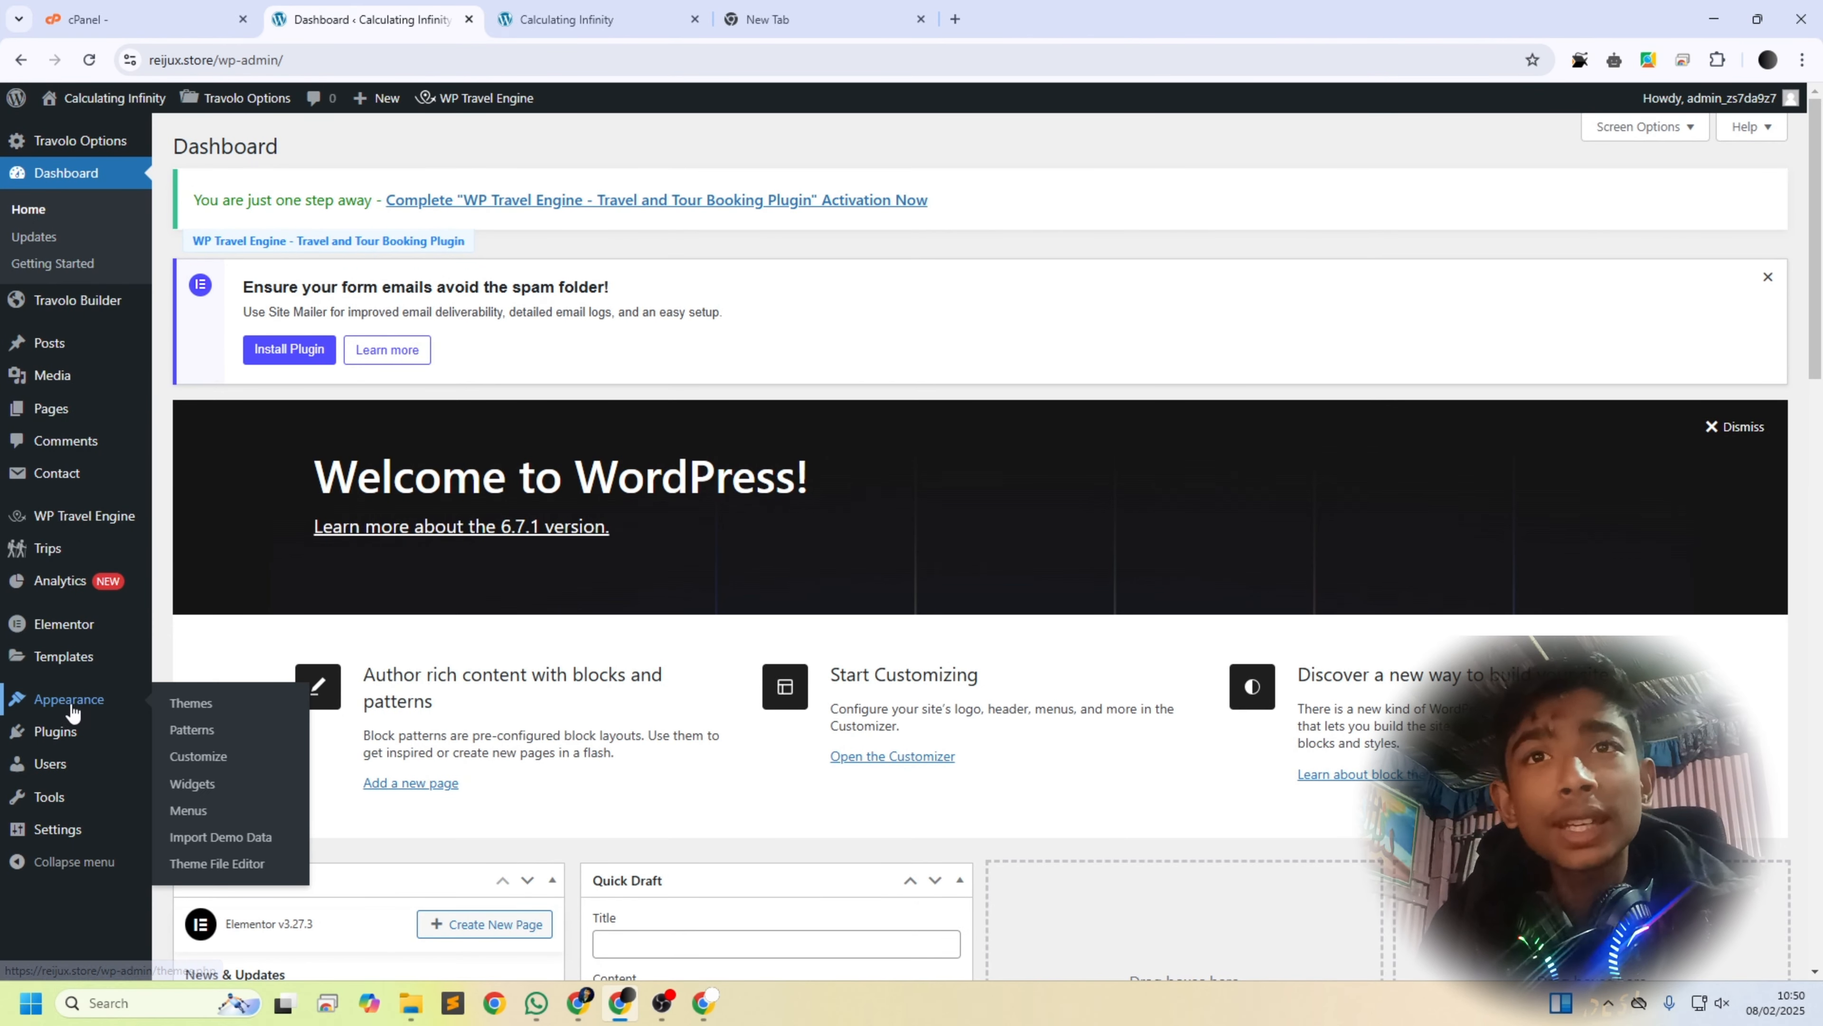
pyautogui.click(237, 846)
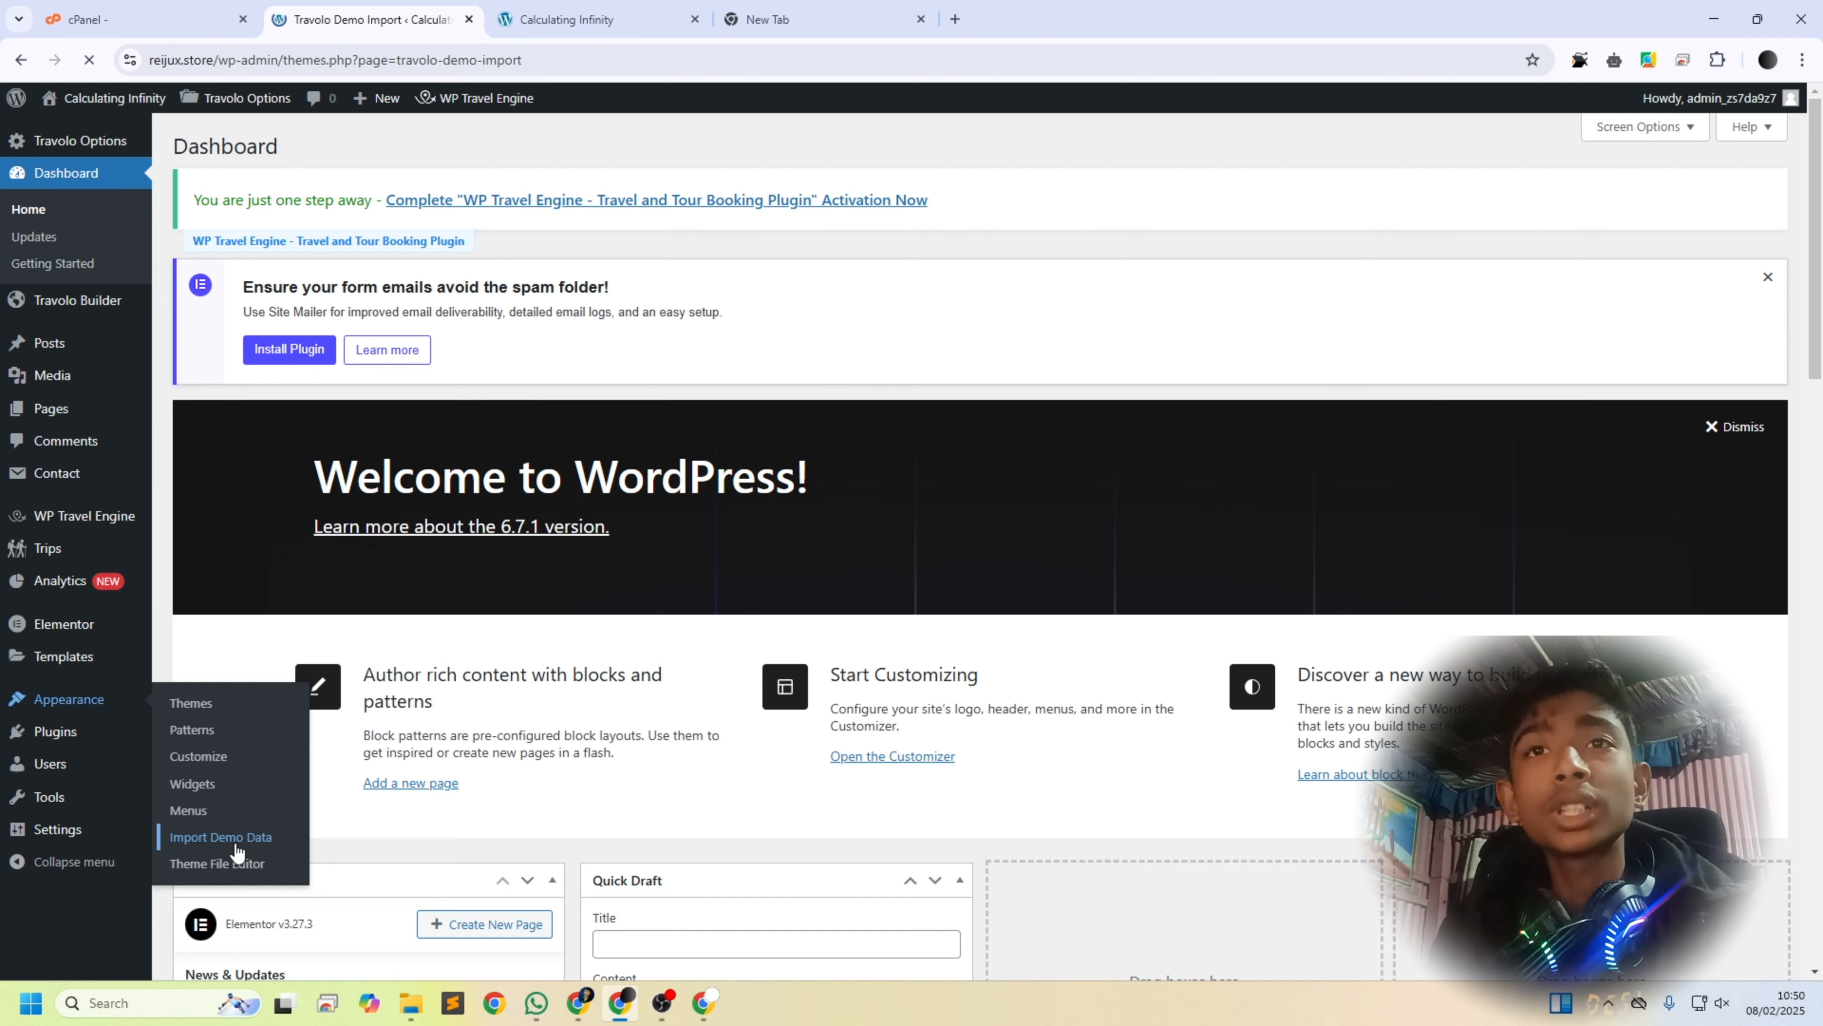
pyautogui.scroll(-8, 431, 531)
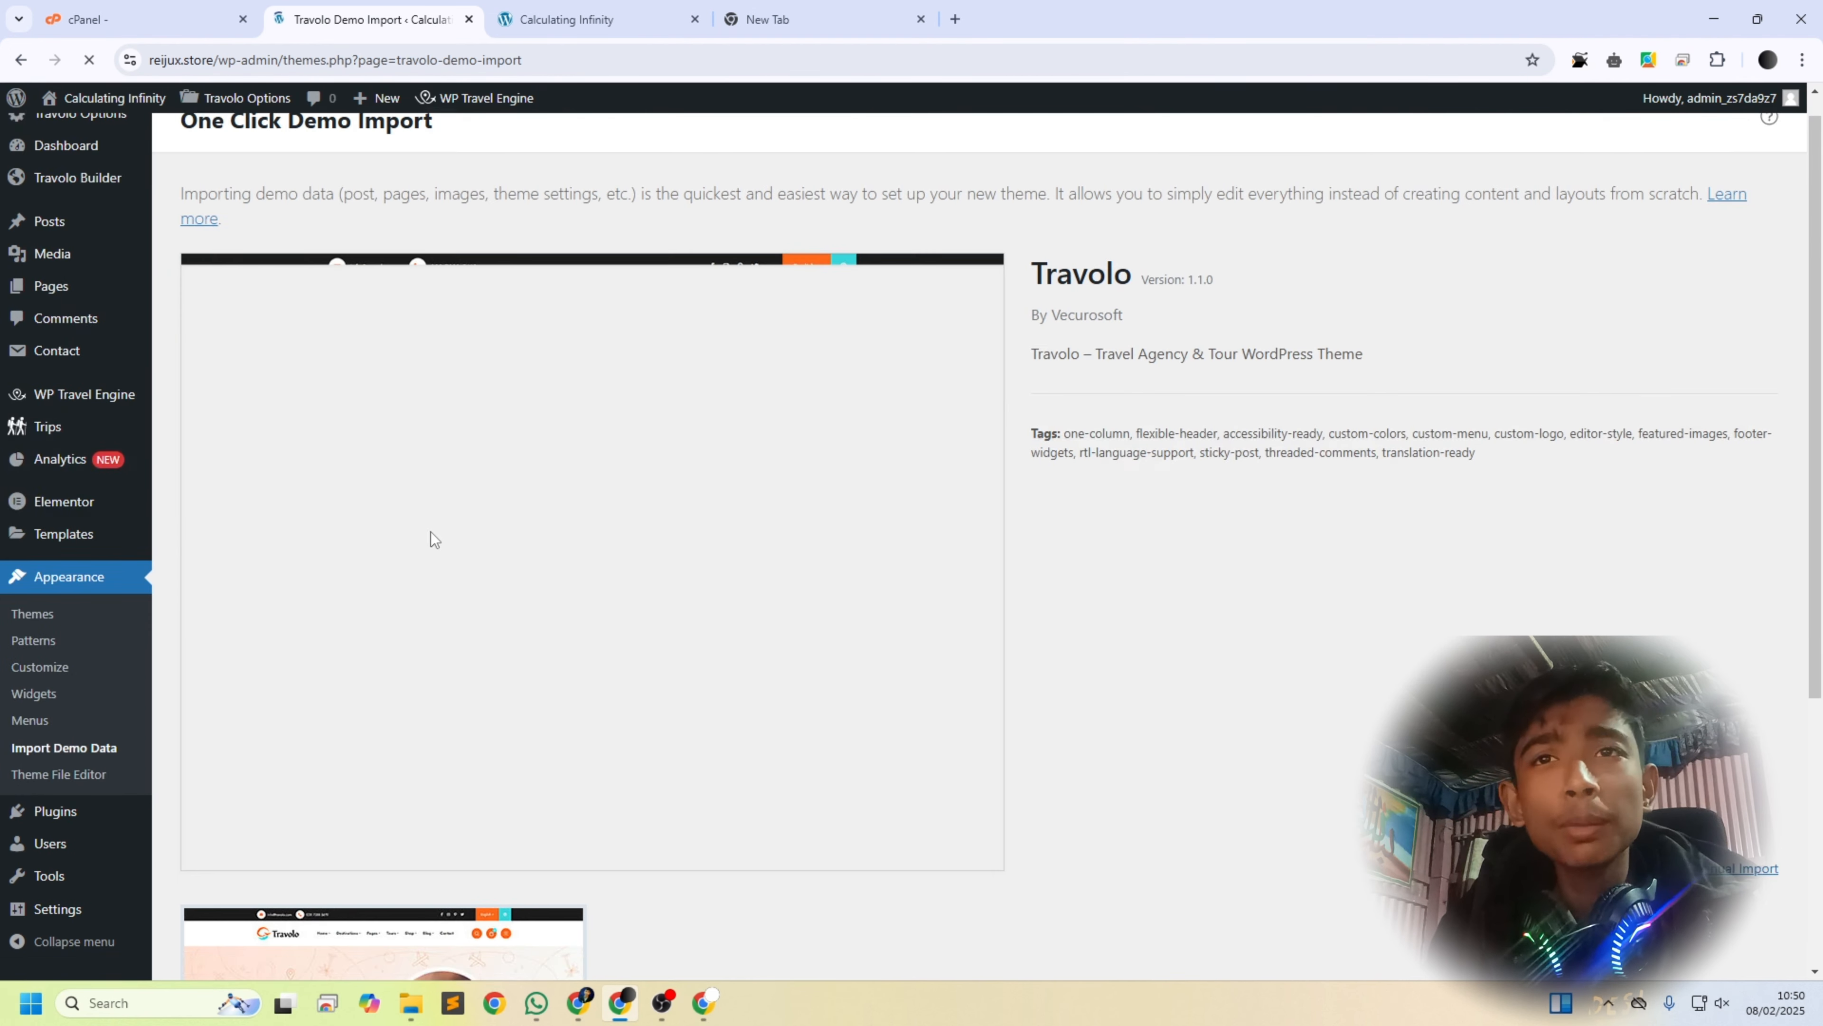
pyautogui.click(307, 859)
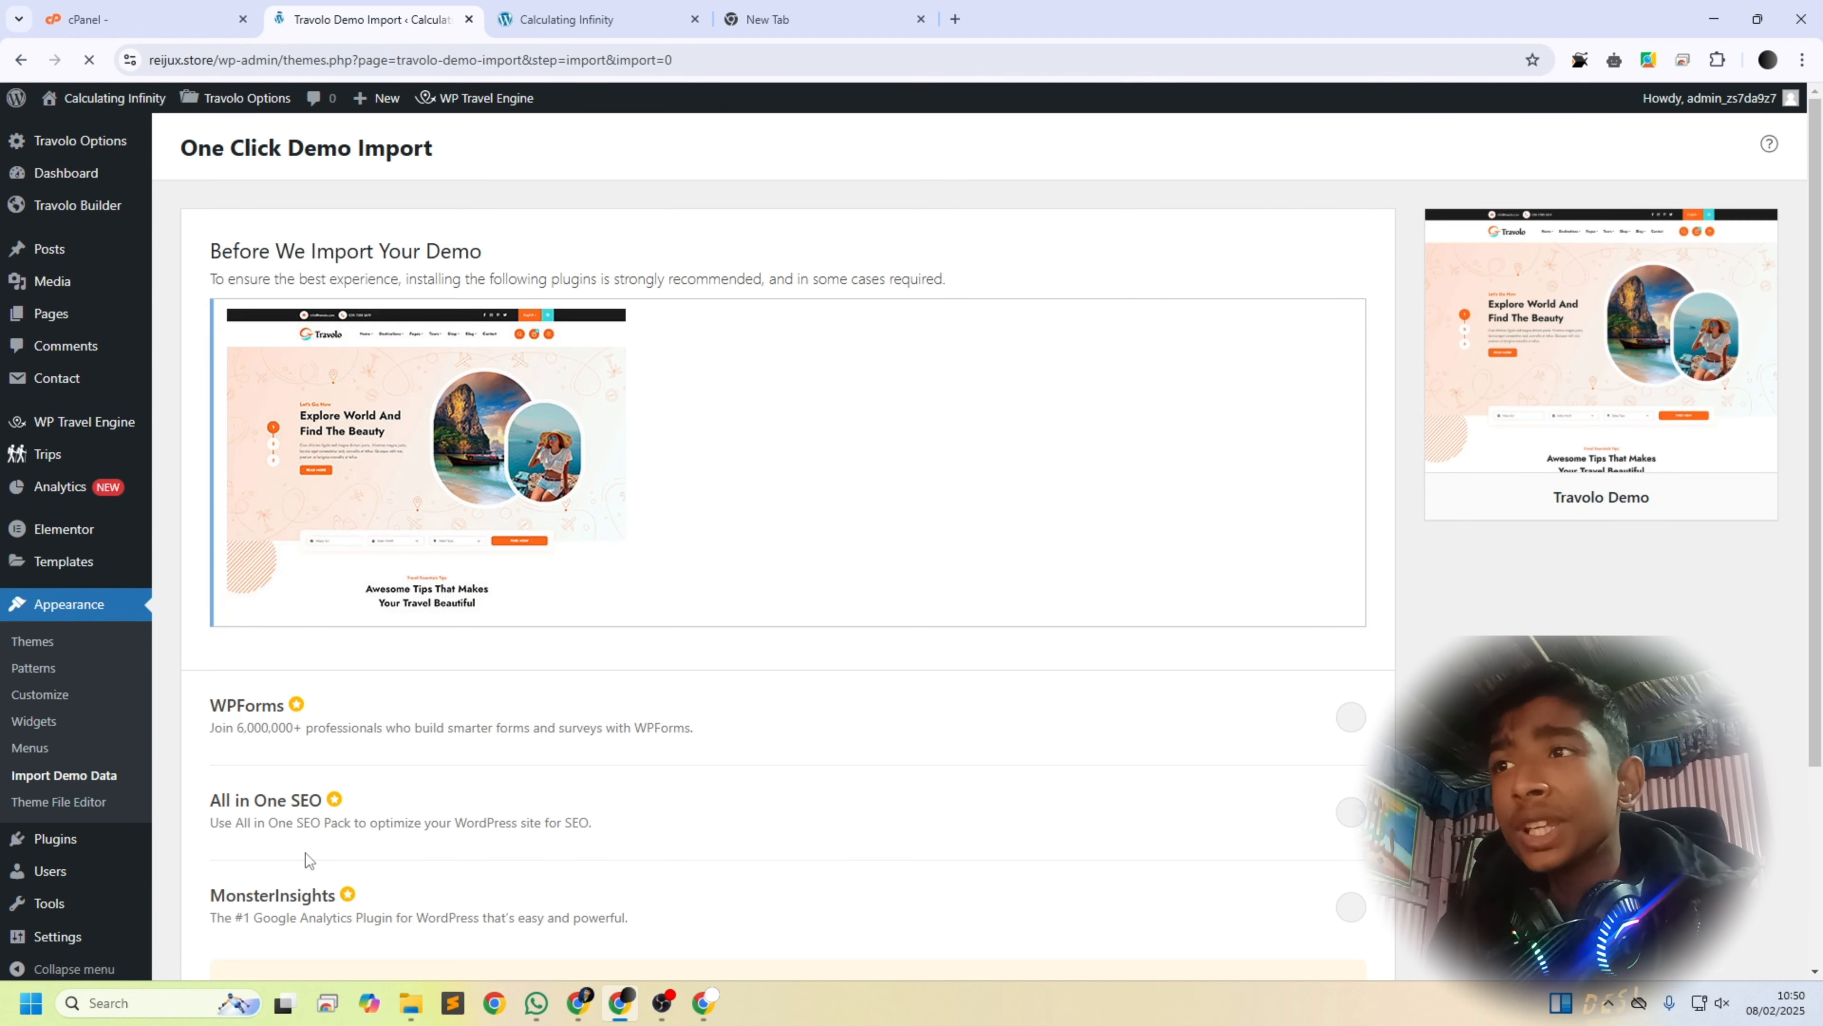
# Step: Run the Travolo demo import without adding the recommended WPForms, All in One SEO or MonsterInsights plugins
pyautogui.scroll(-10, 926, 824)
pyautogui.scroll(-1, 1321, 833)
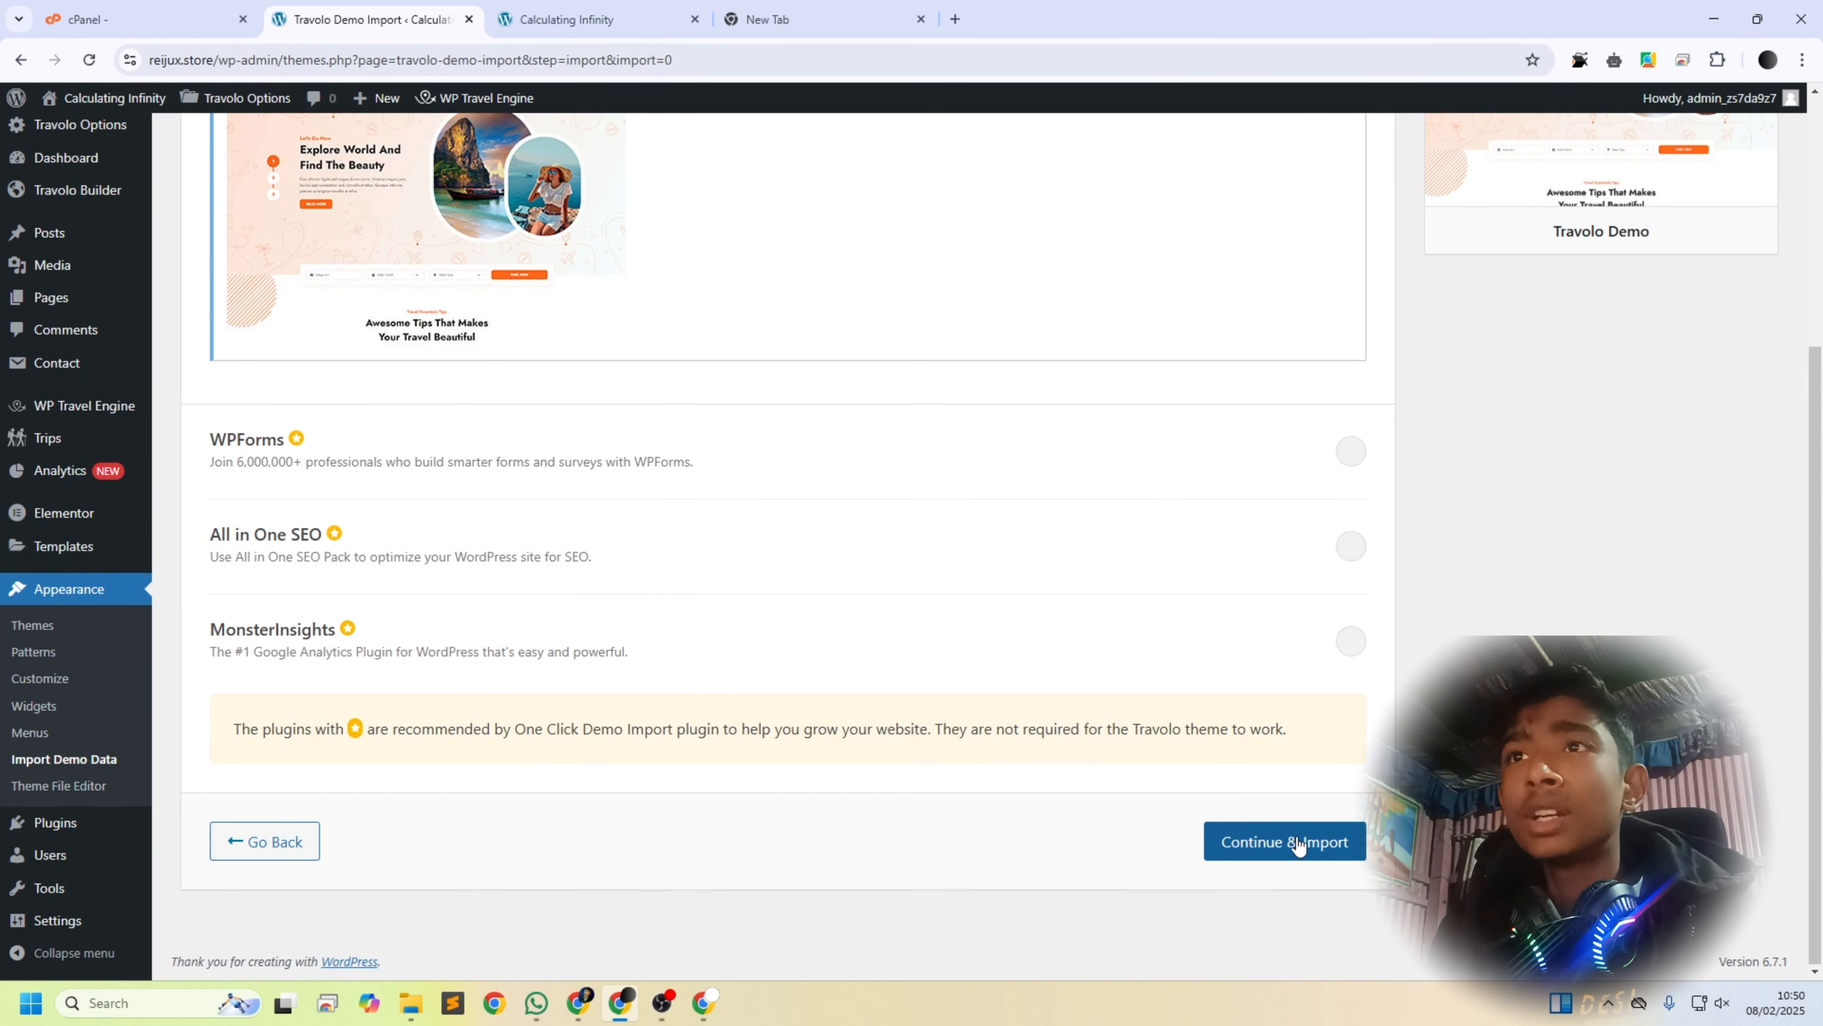
pyautogui.click(1290, 842)
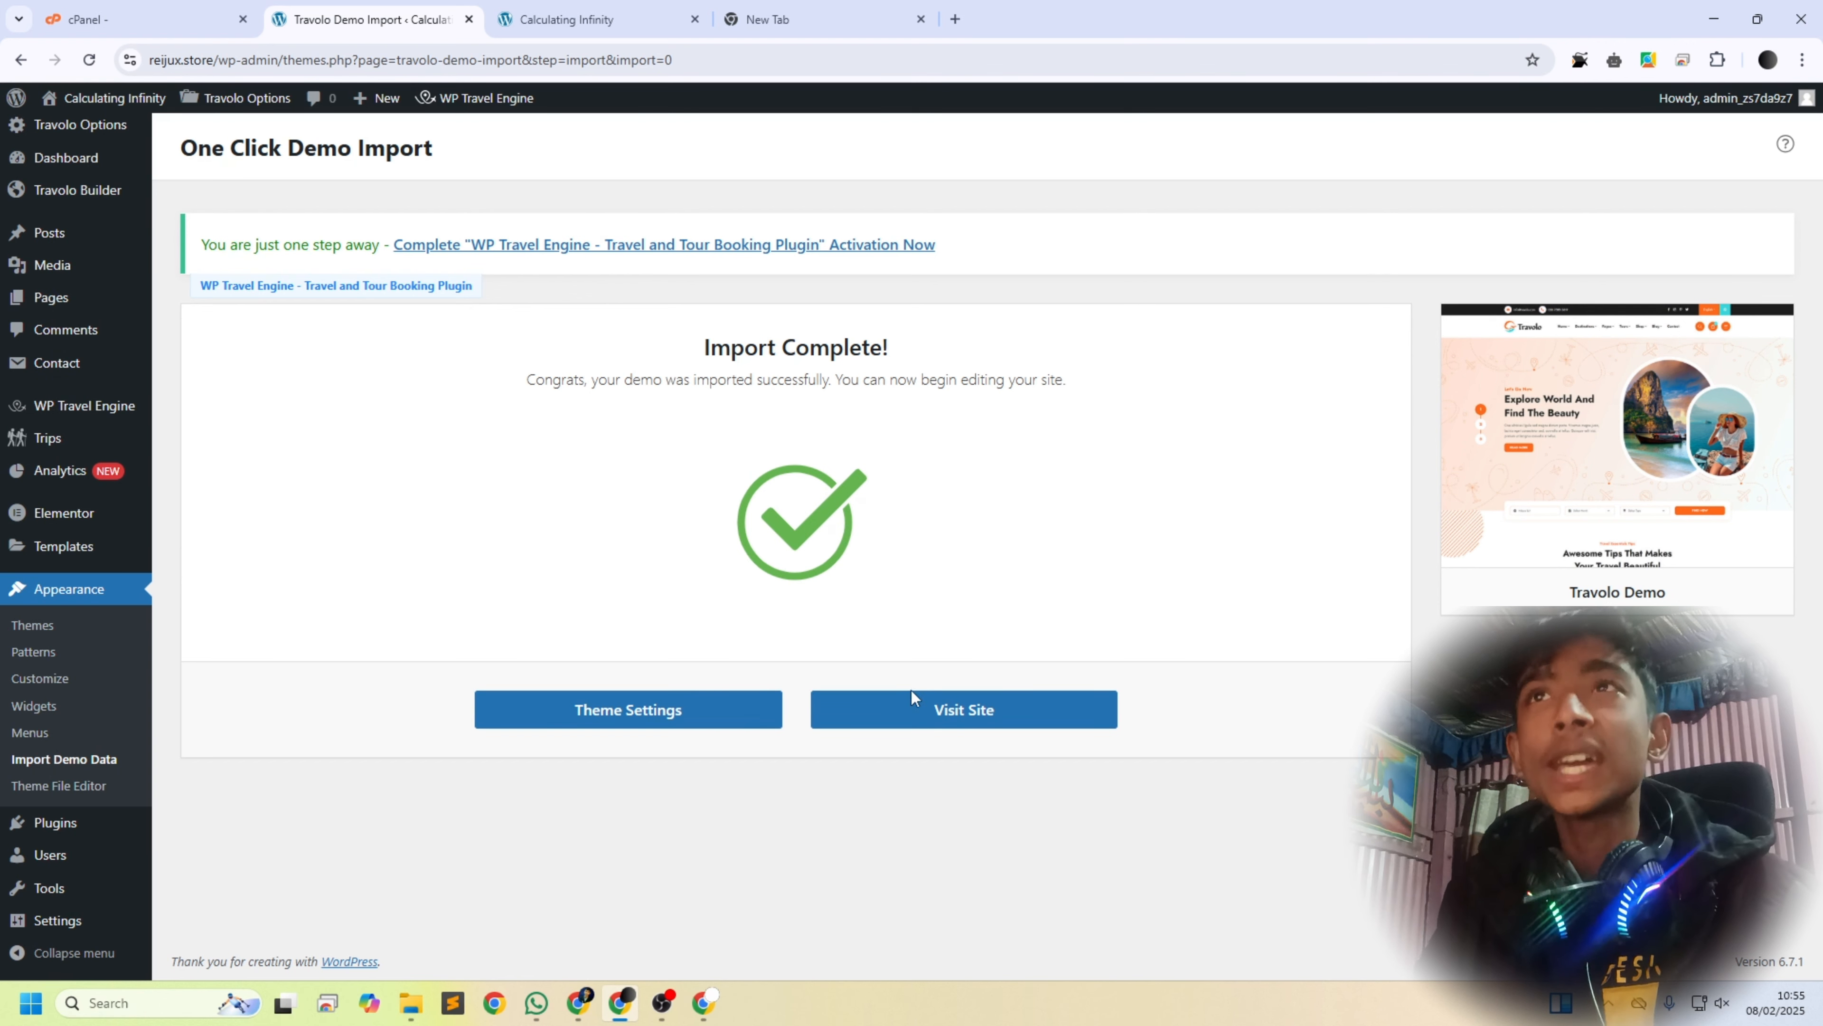
# Step: Visit the site and examine the imported demo home page from the hero banner down to the footer
pyautogui.click(947, 710)
pyautogui.click(788, 5)
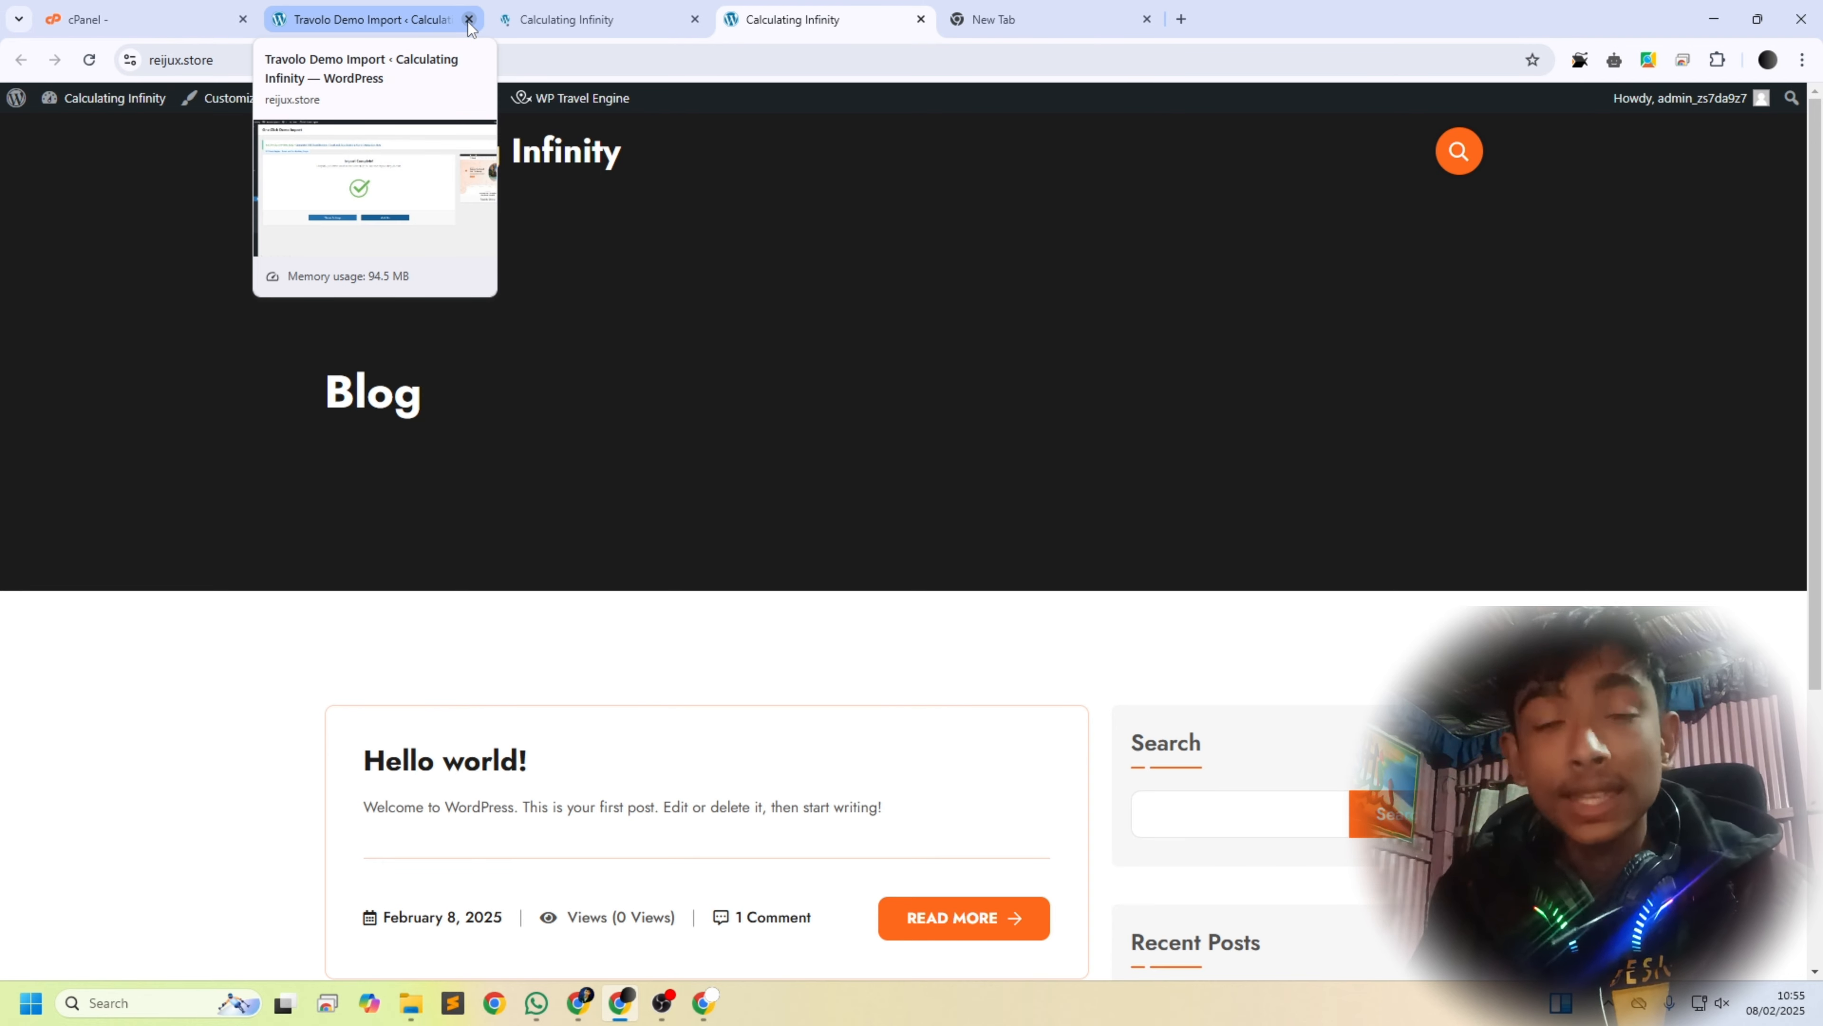
pyautogui.click(557, 23)
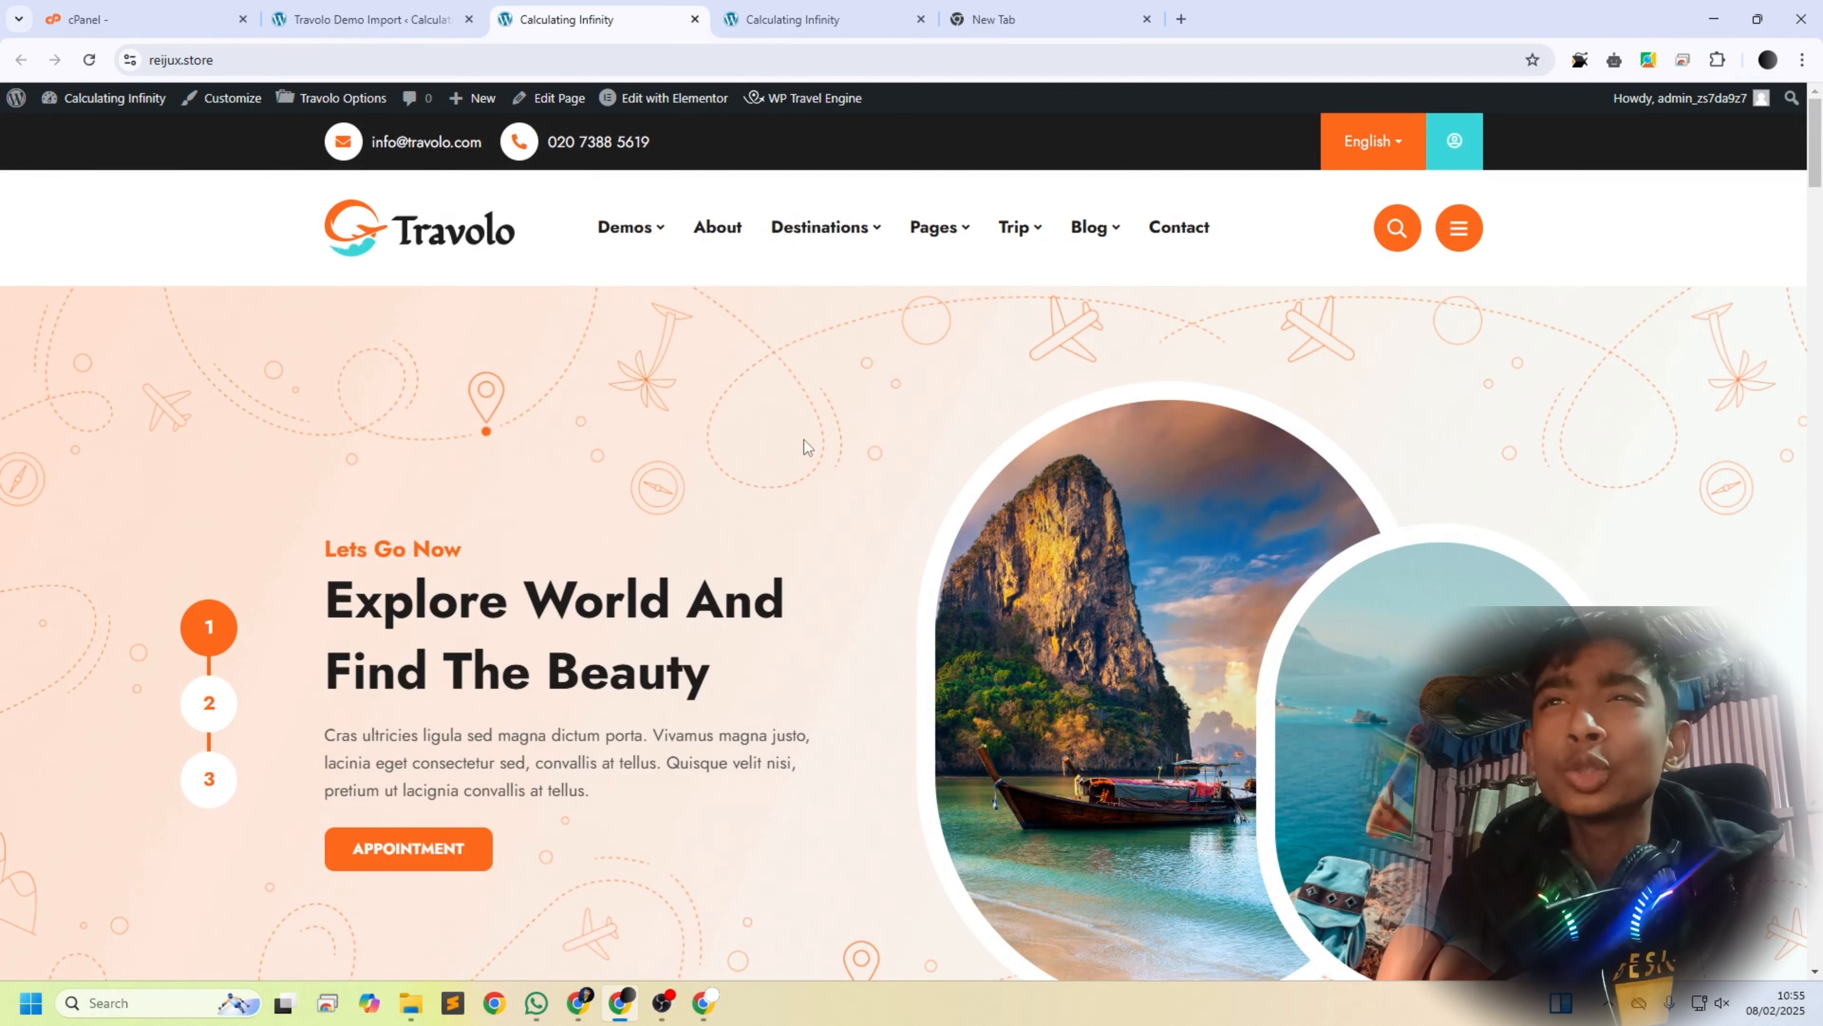
pyautogui.scroll(-8, 861, 452)
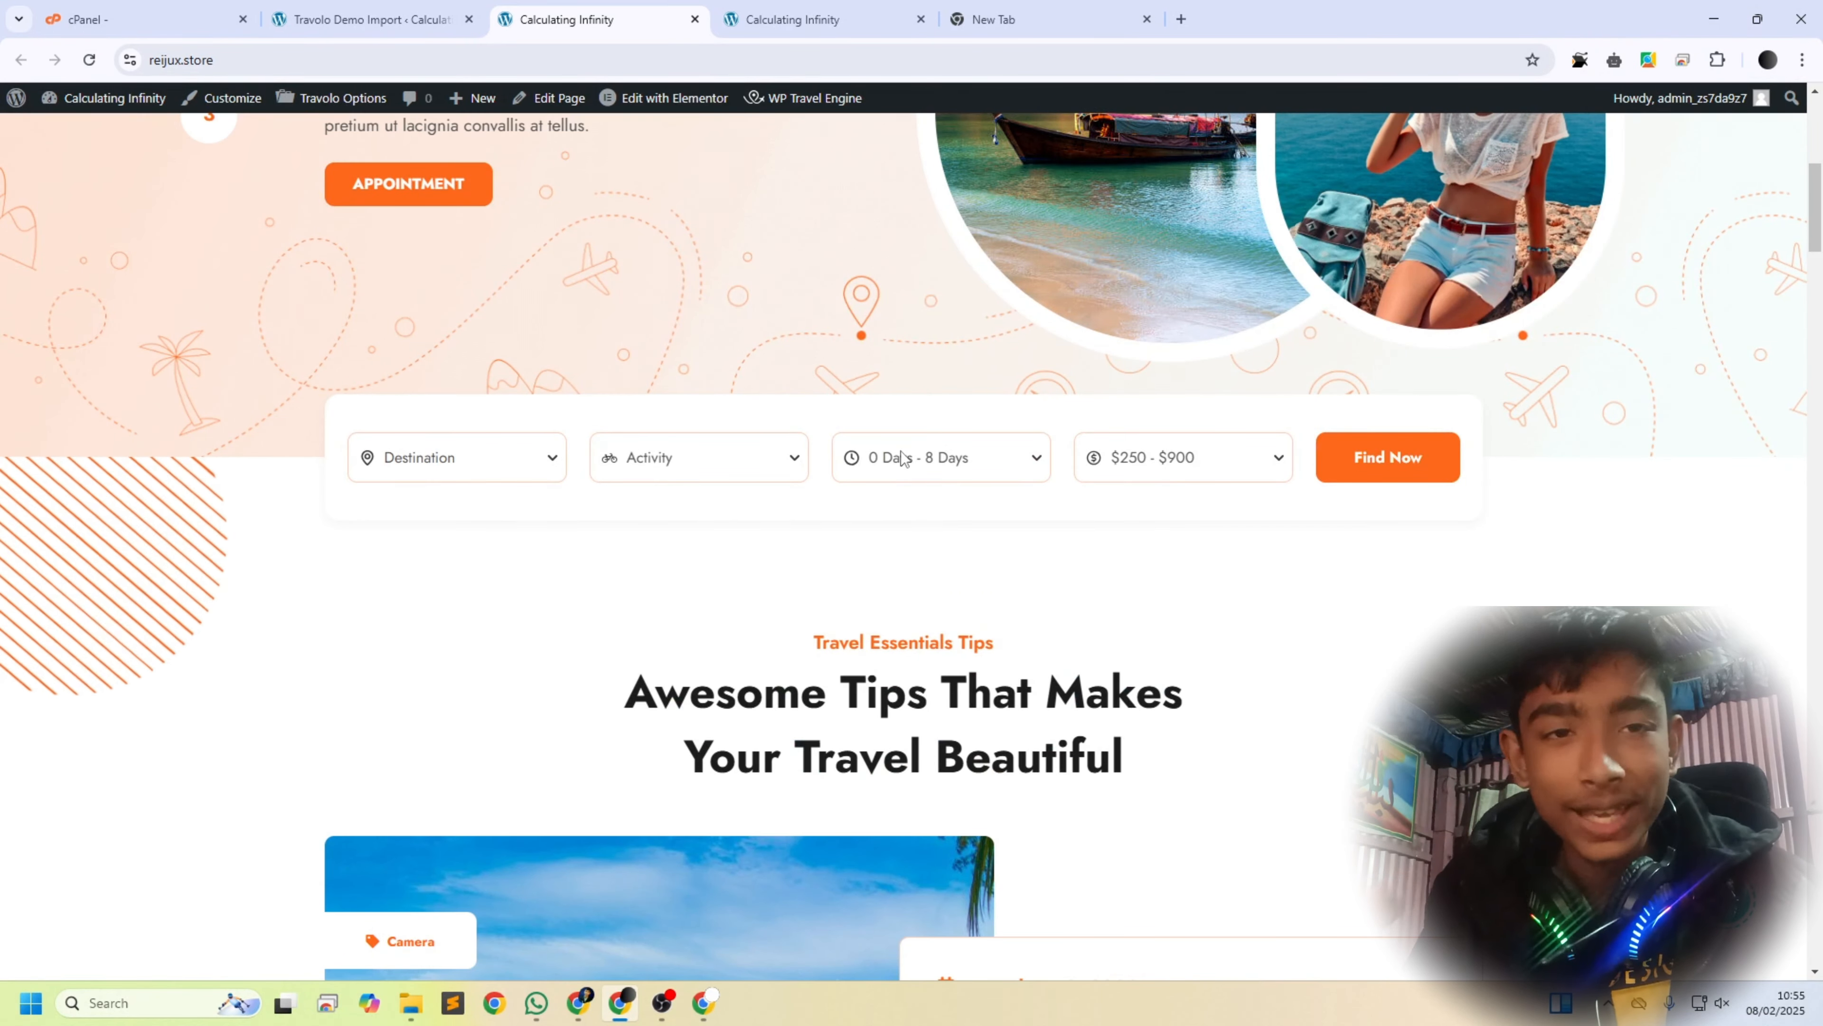
pyautogui.scroll(-20, 1314, 481)
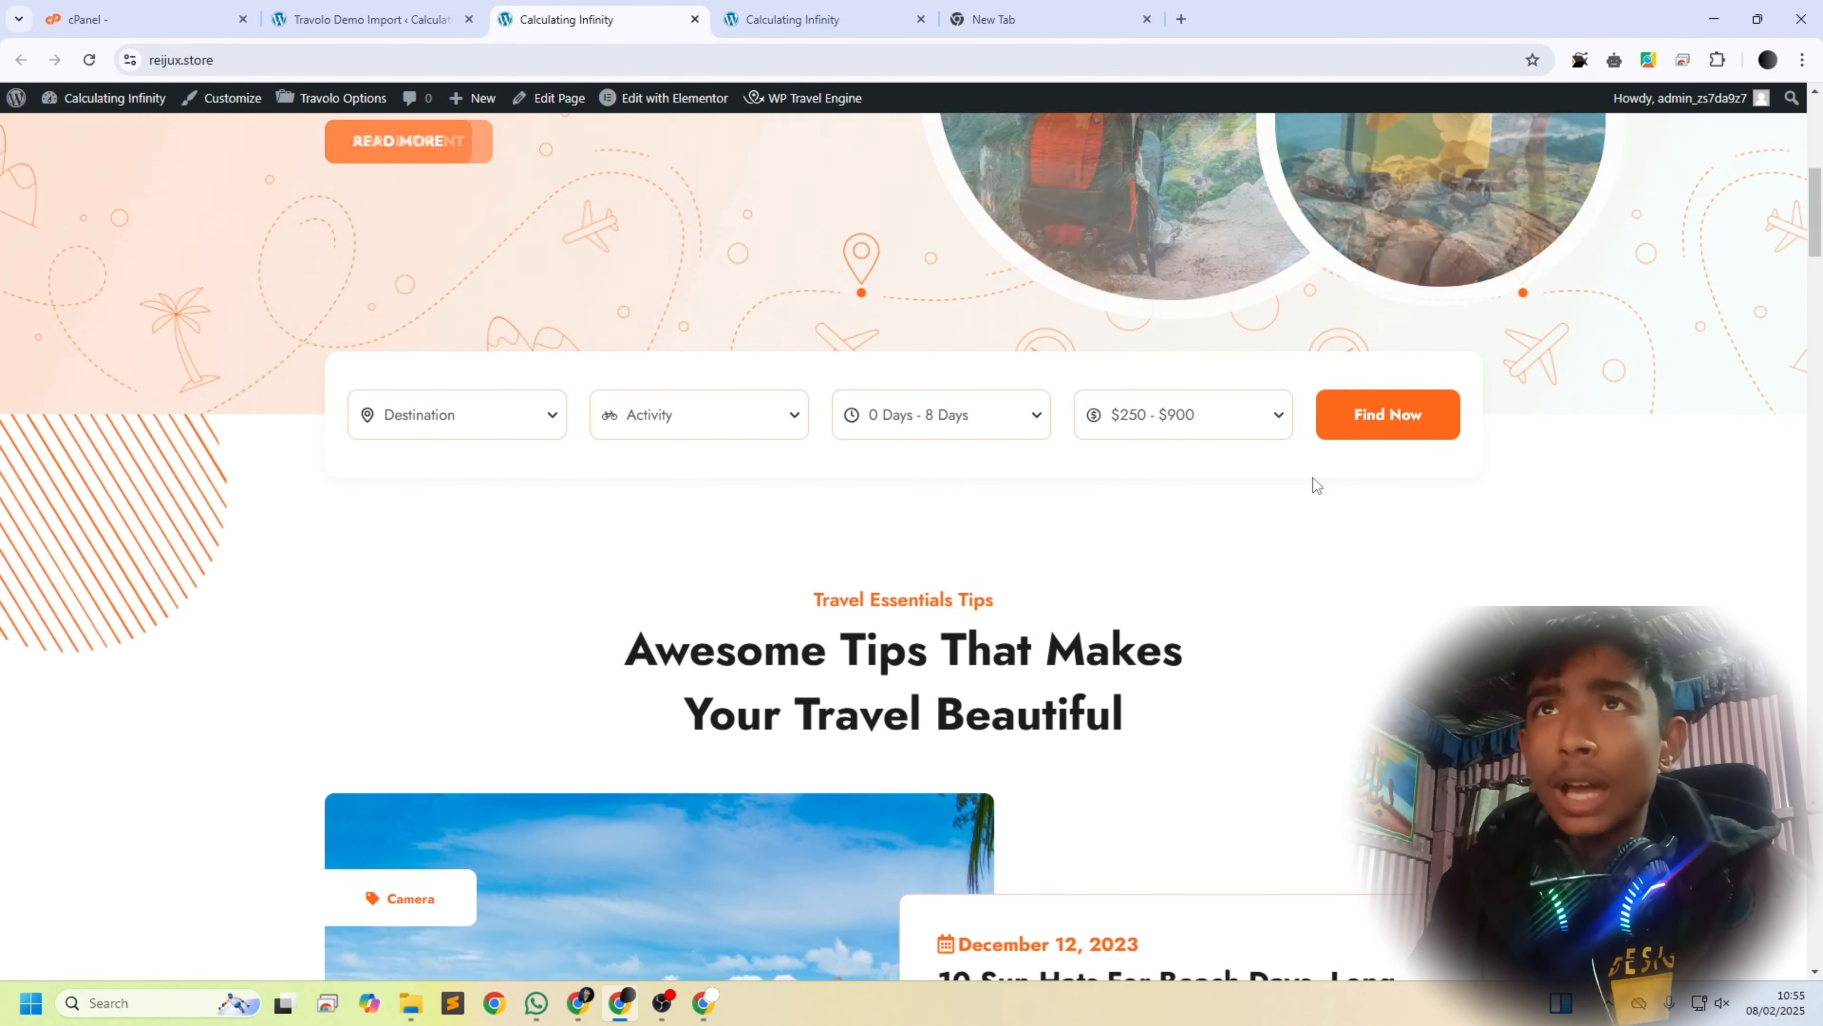
pyautogui.scroll(-7, 912, 503)
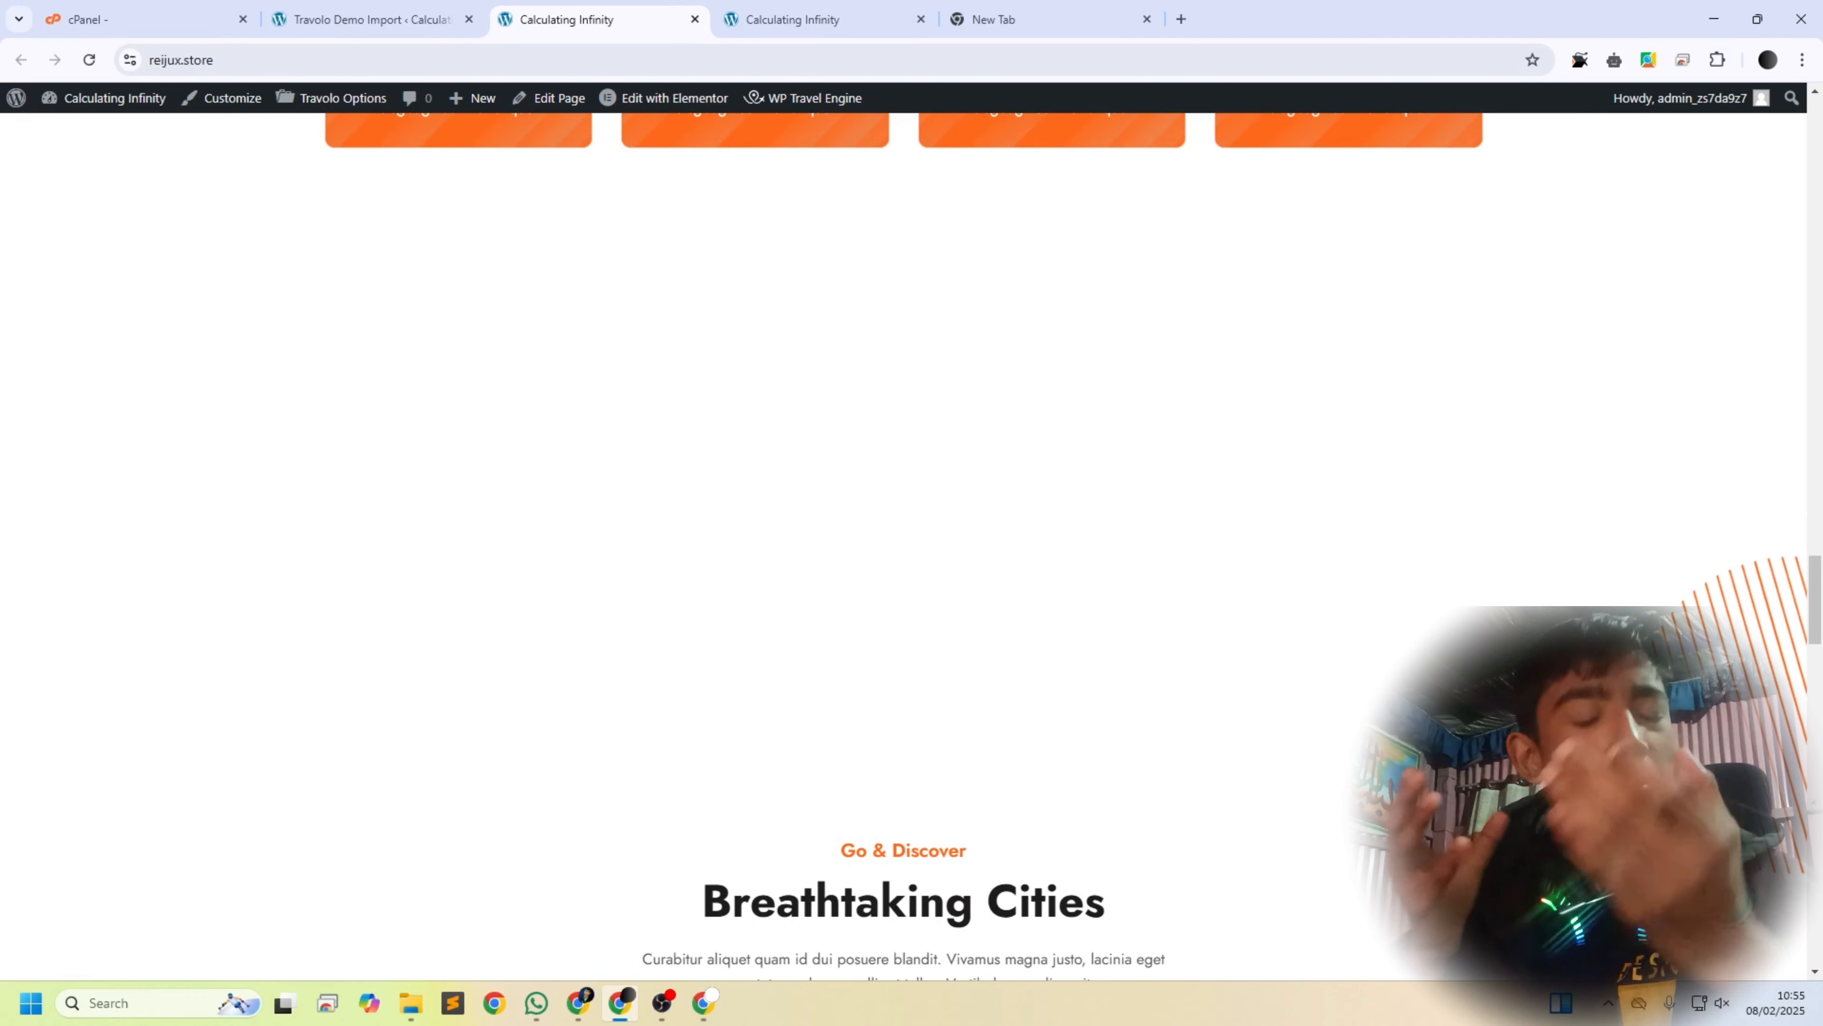
pyautogui.scroll(-12, 912, 503)
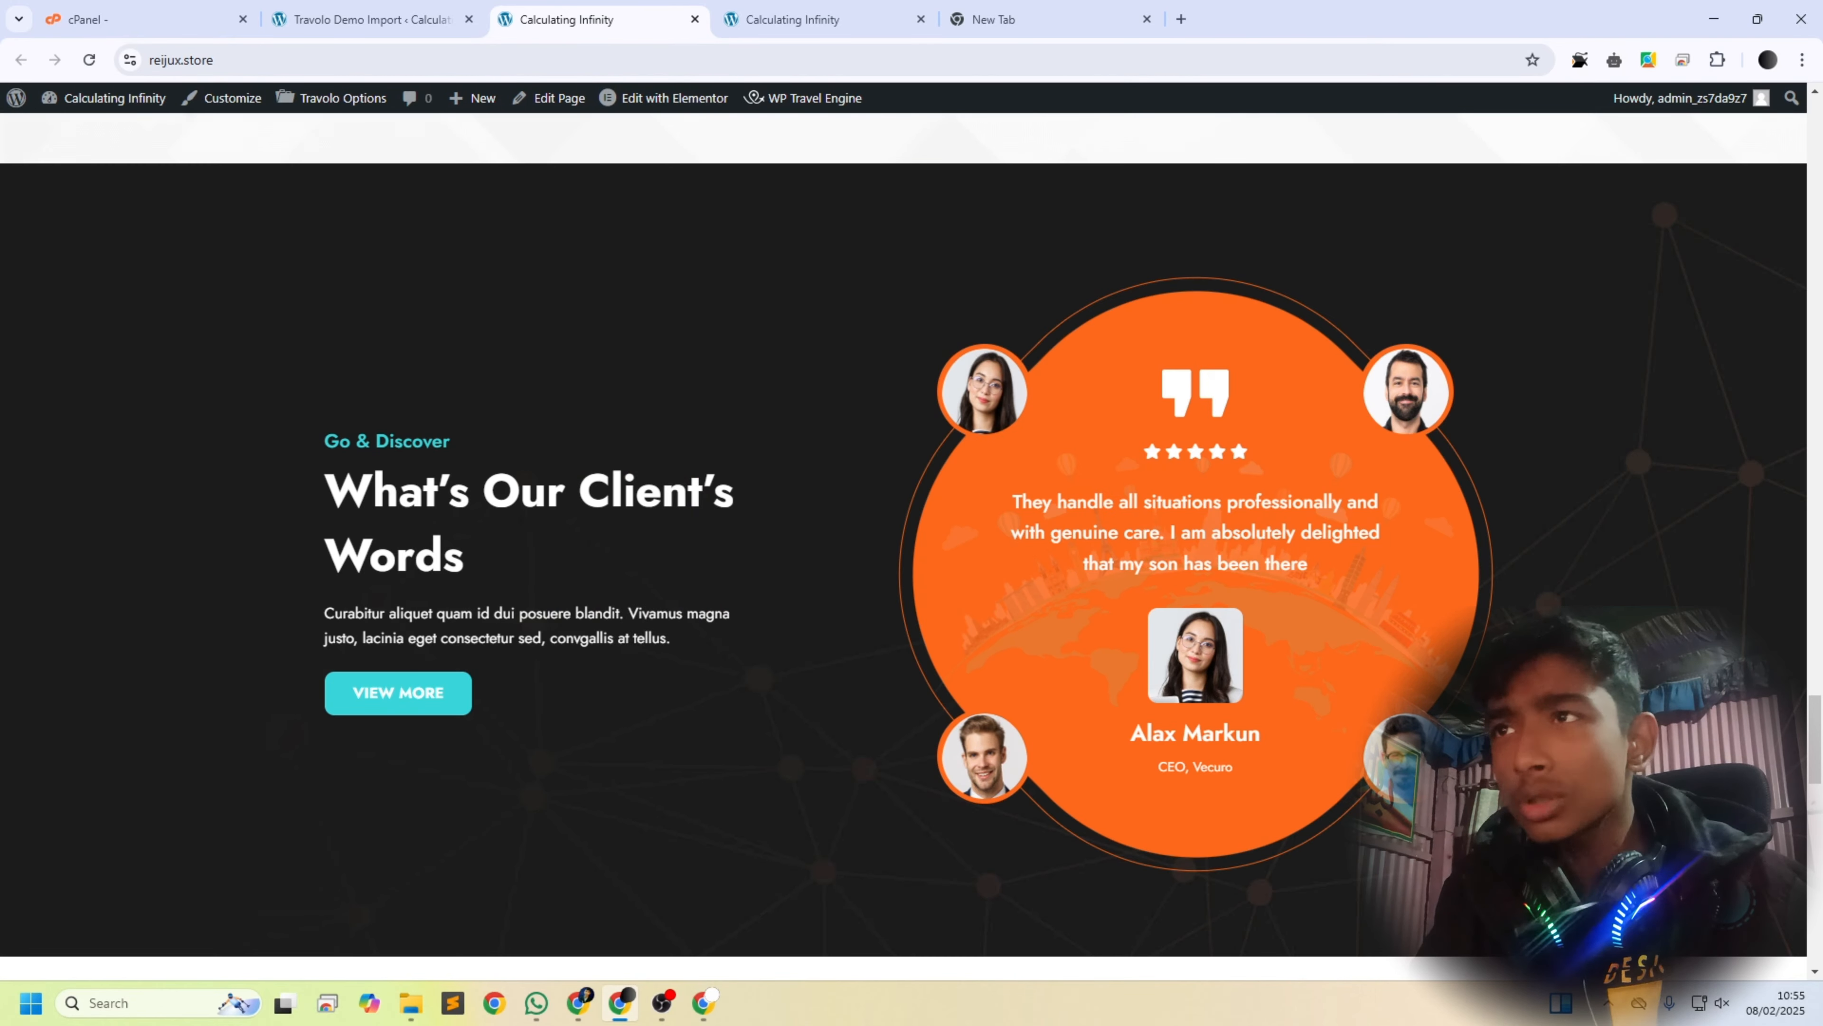
pyautogui.scroll(-15, 1715, 630)
pyautogui.scroll(-8, 1715, 630)
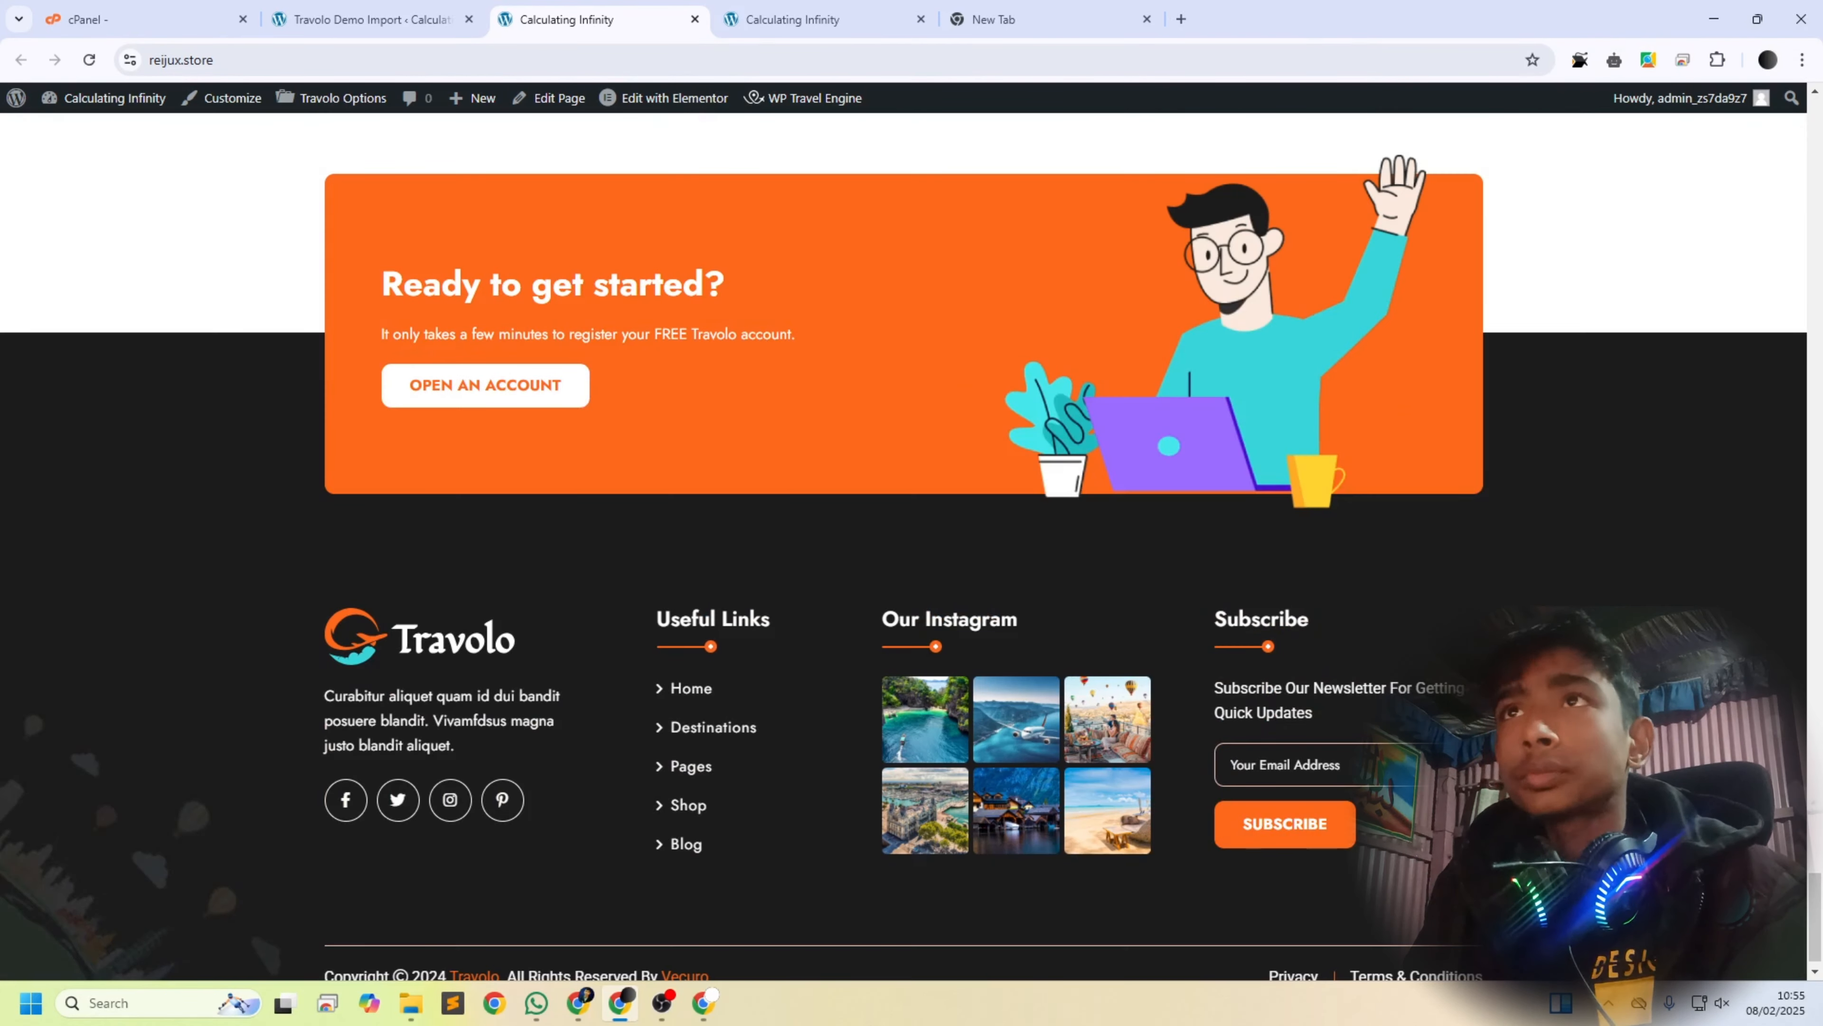
pyautogui.middleClick(1708, 610)
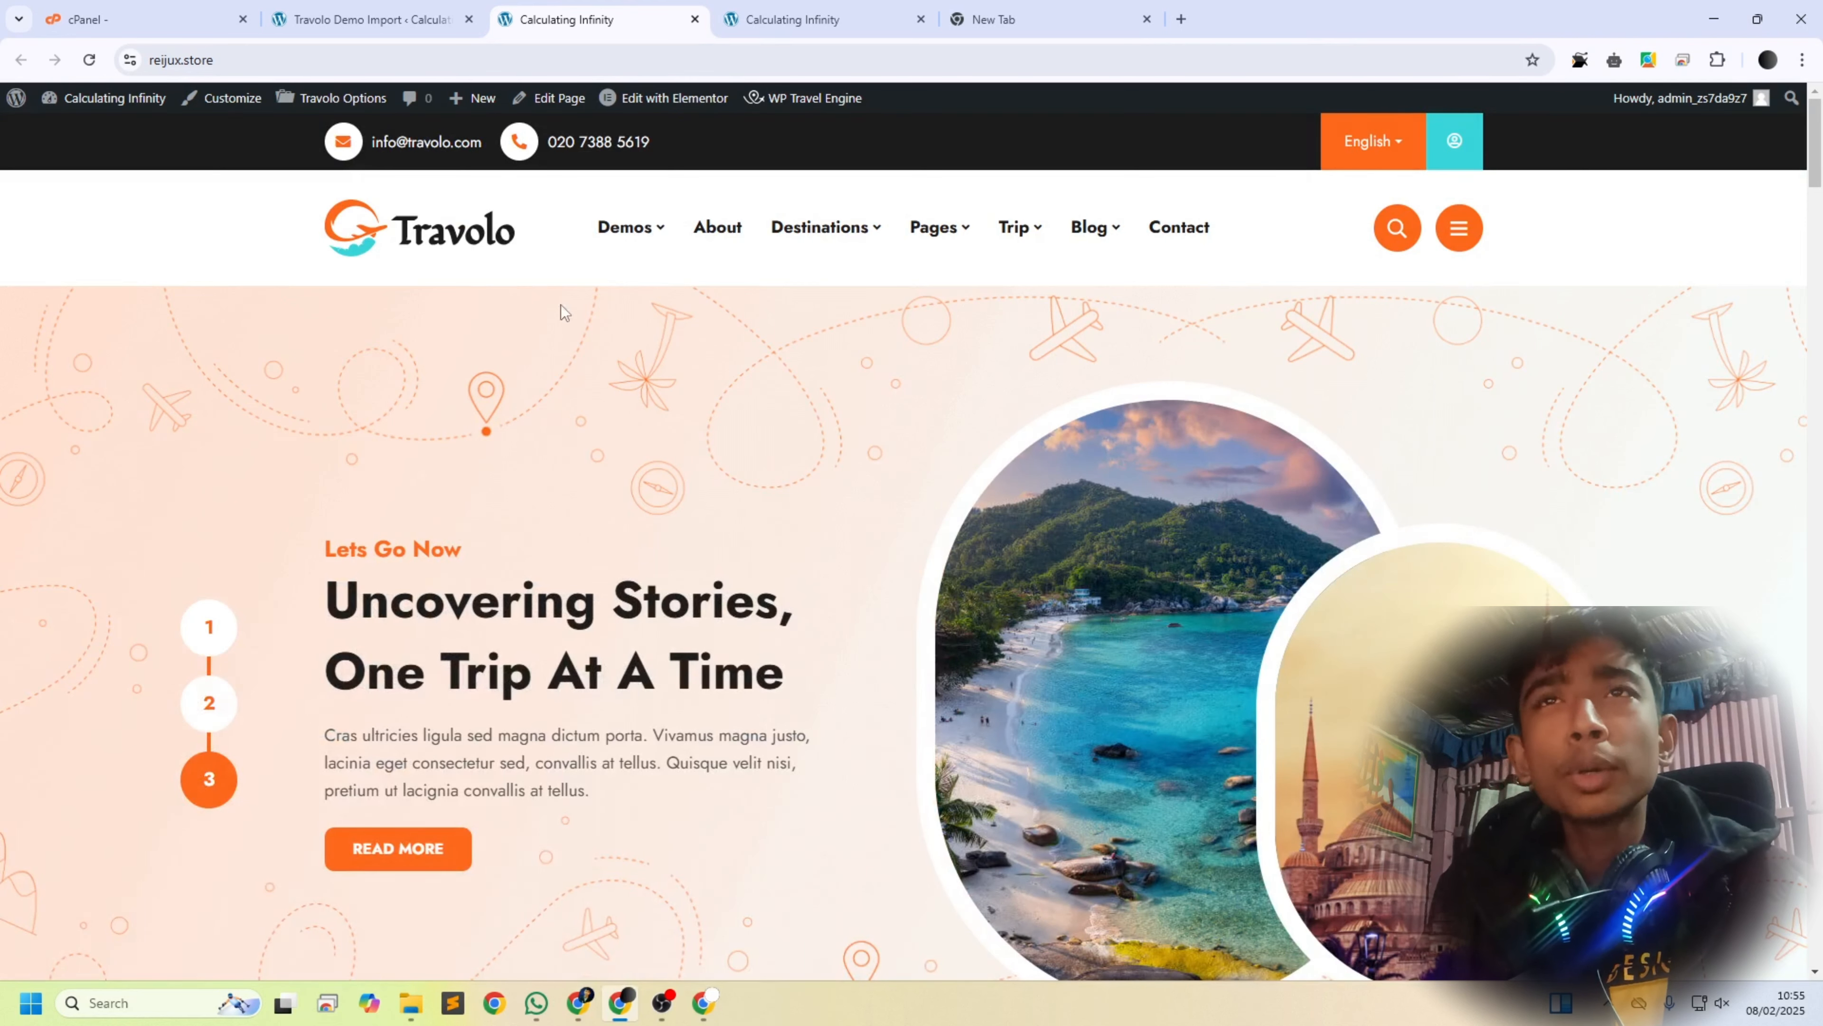
# Step: Open the site's Customizer and go to its Logo settings
pyautogui.click(297, 7)
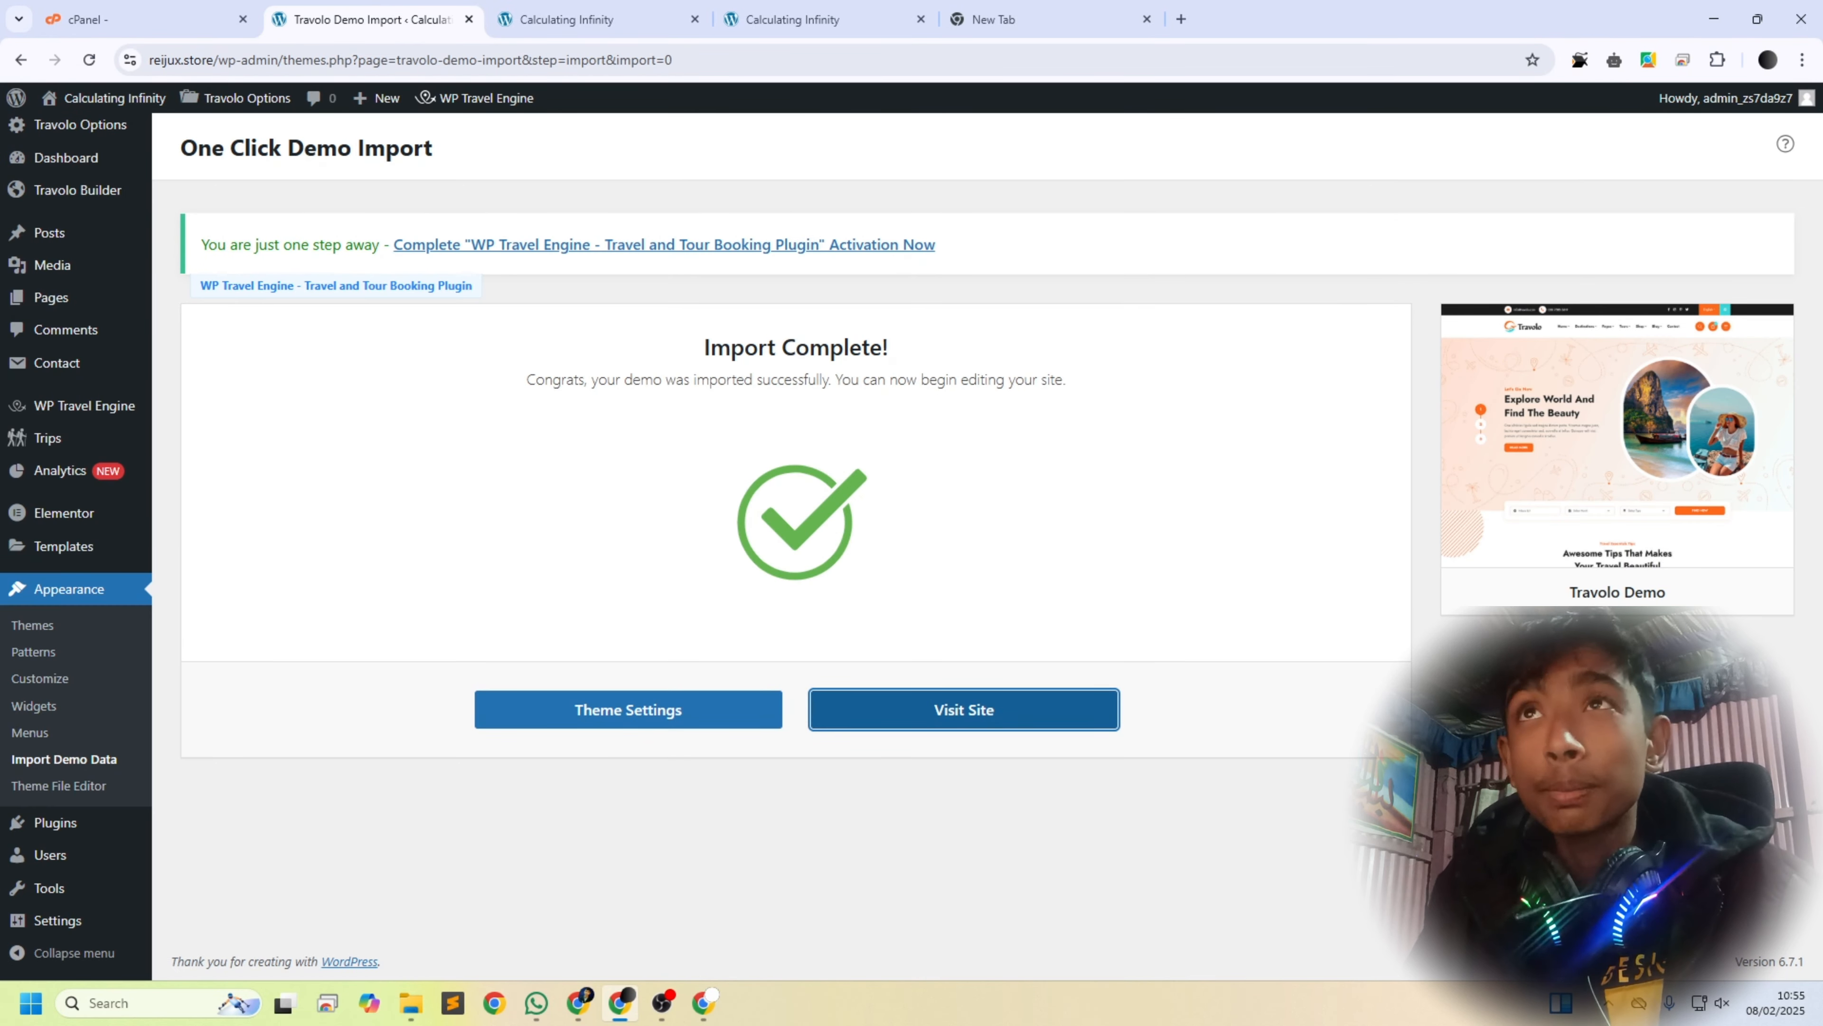
pyautogui.click(765, 7)
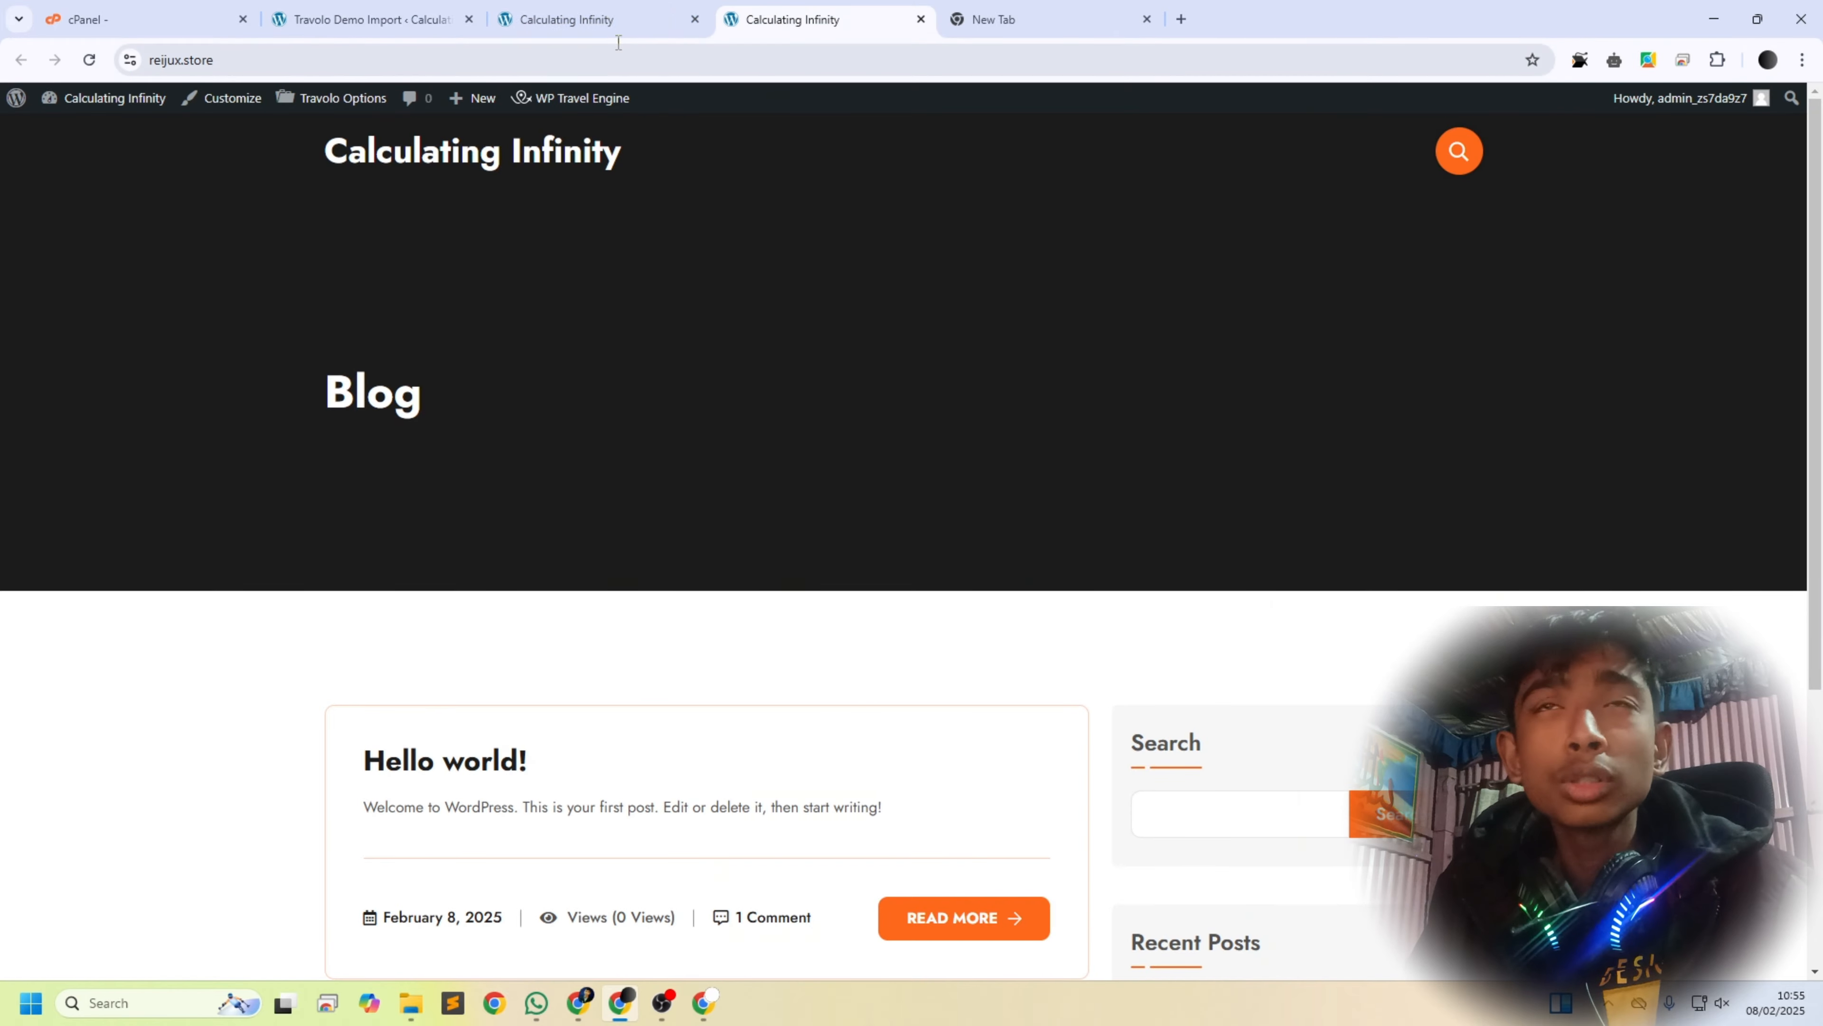
pyautogui.click(596, 19)
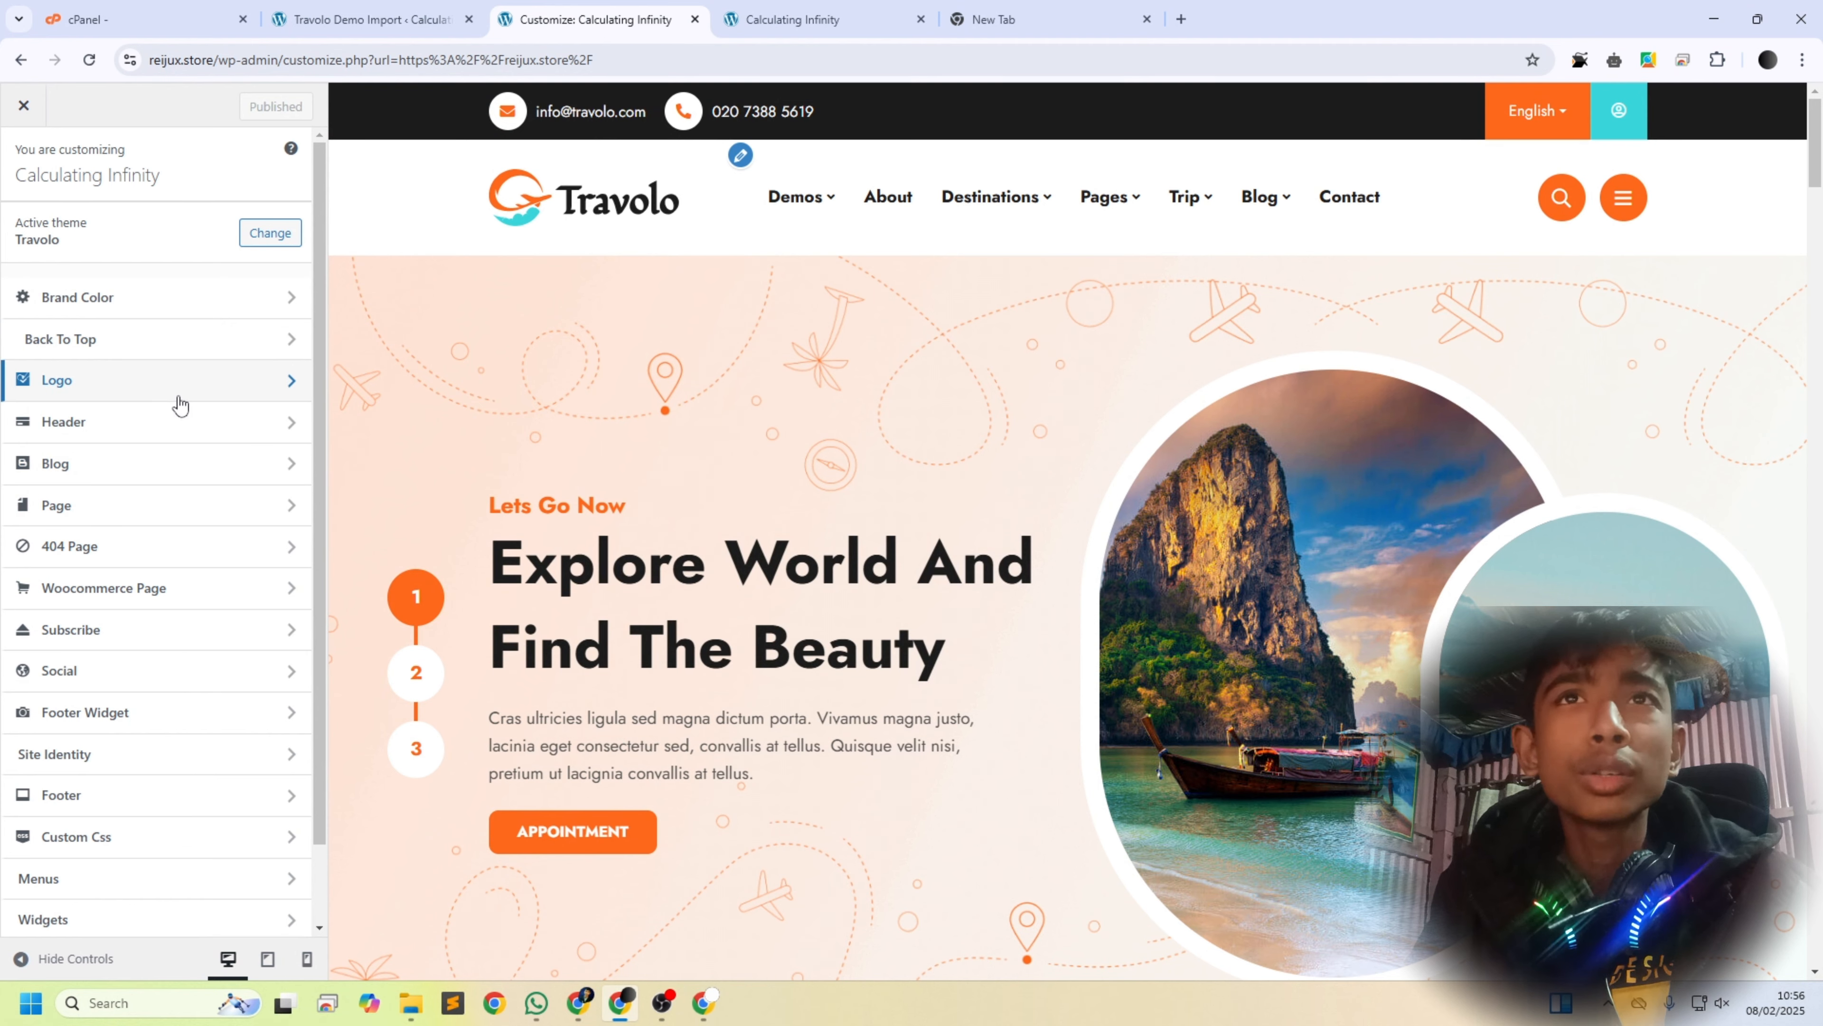
pyautogui.click(179, 375)
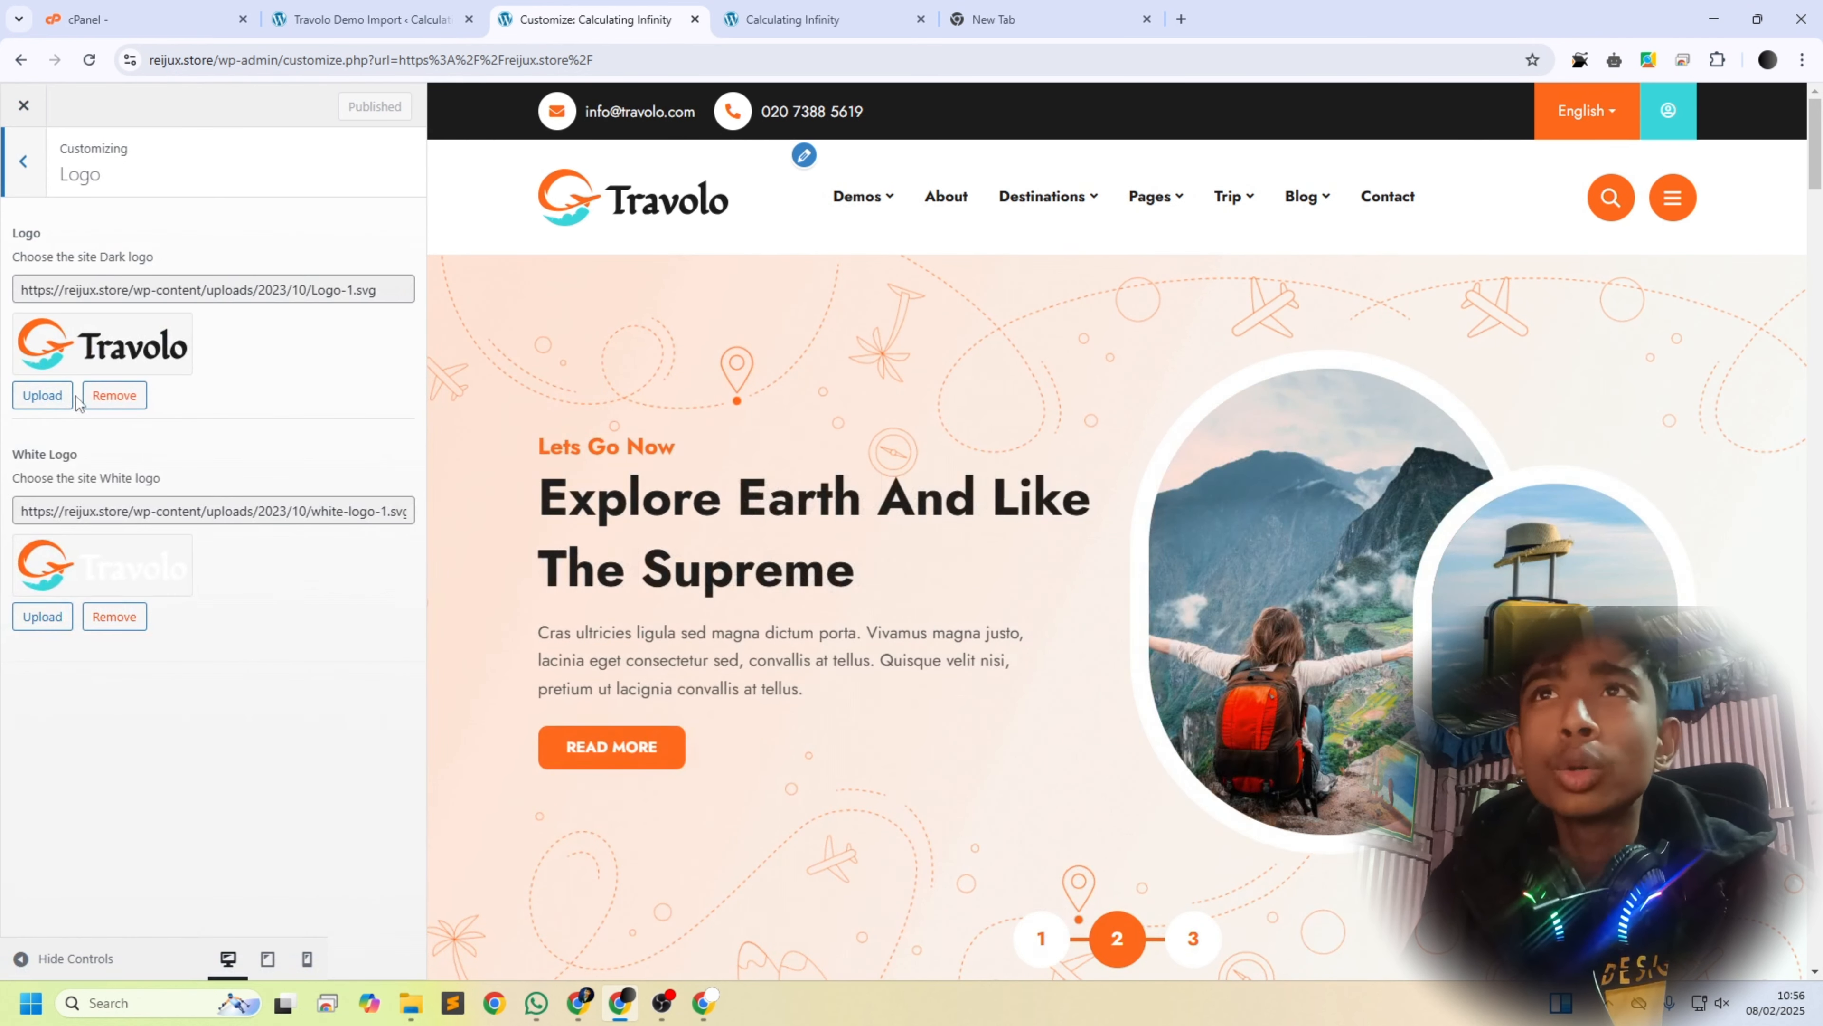
# Step: Upload netnest full.png from the Desktop and set it as the site's dark logo
pyautogui.click(41, 394)
pyautogui.click(1768, 136)
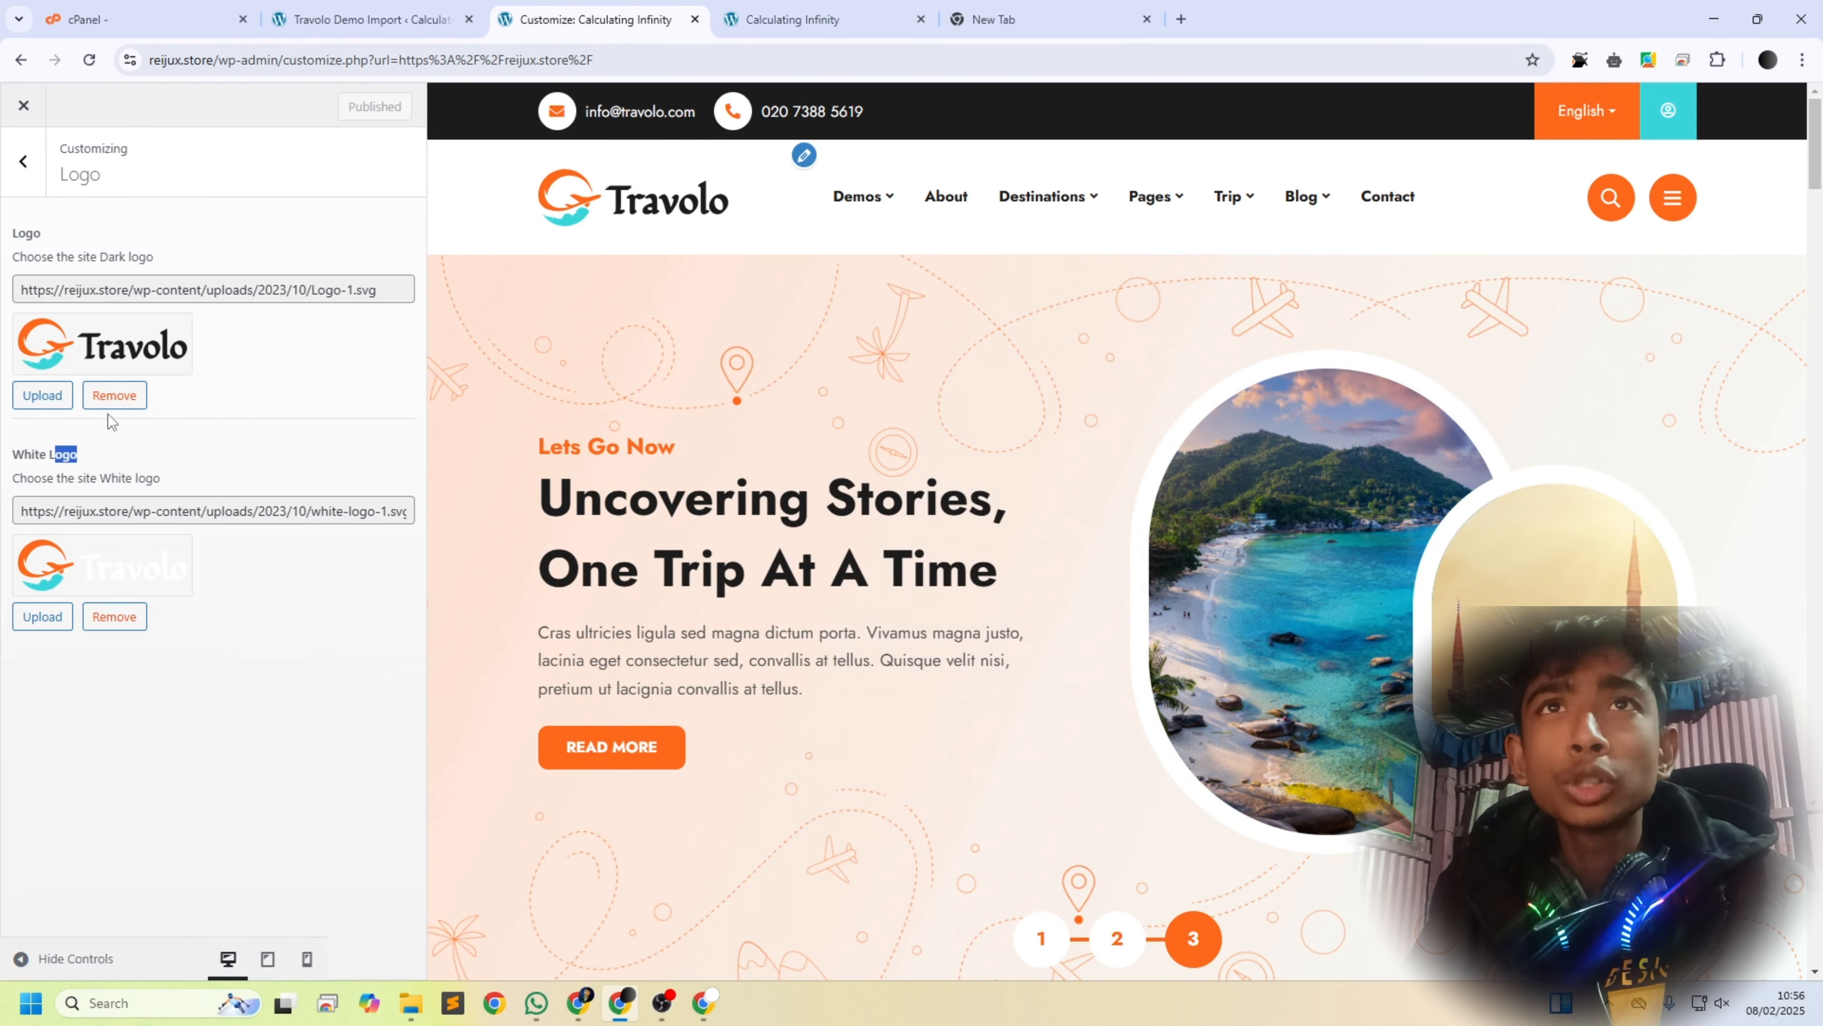
pyautogui.click(57, 397)
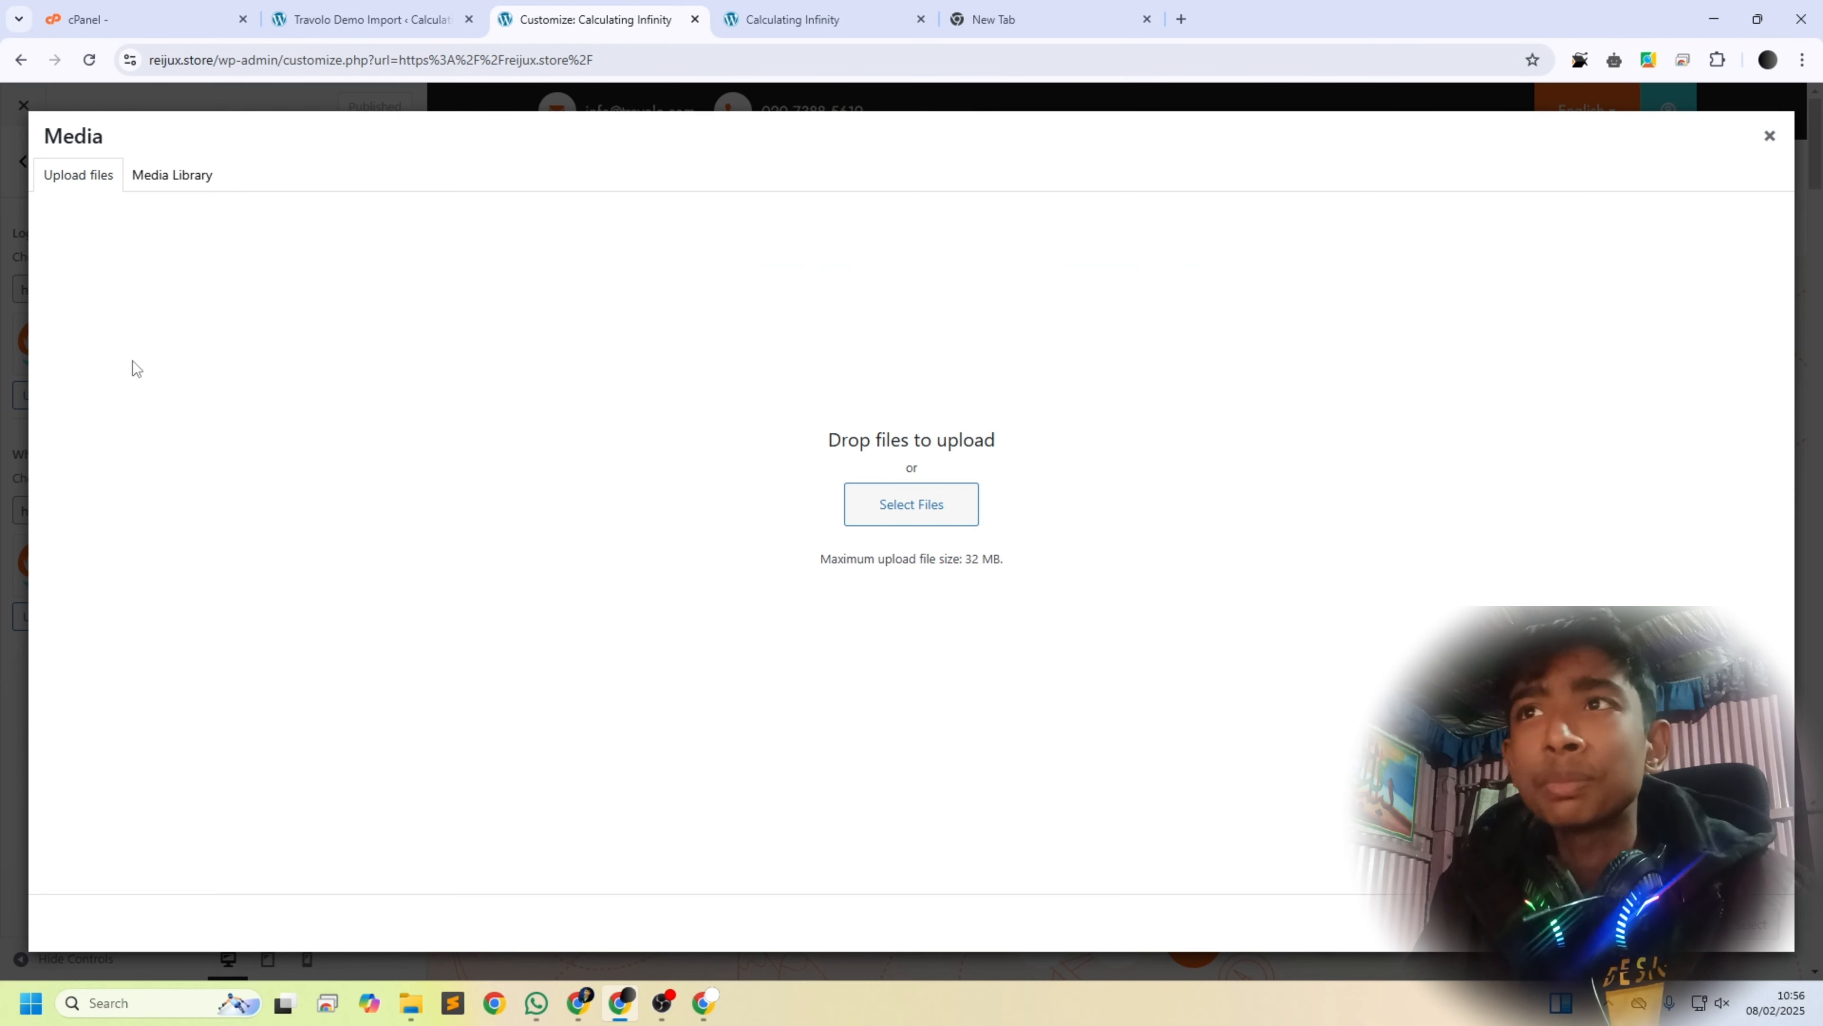
pyautogui.click(889, 484)
pyautogui.click(75, 217)
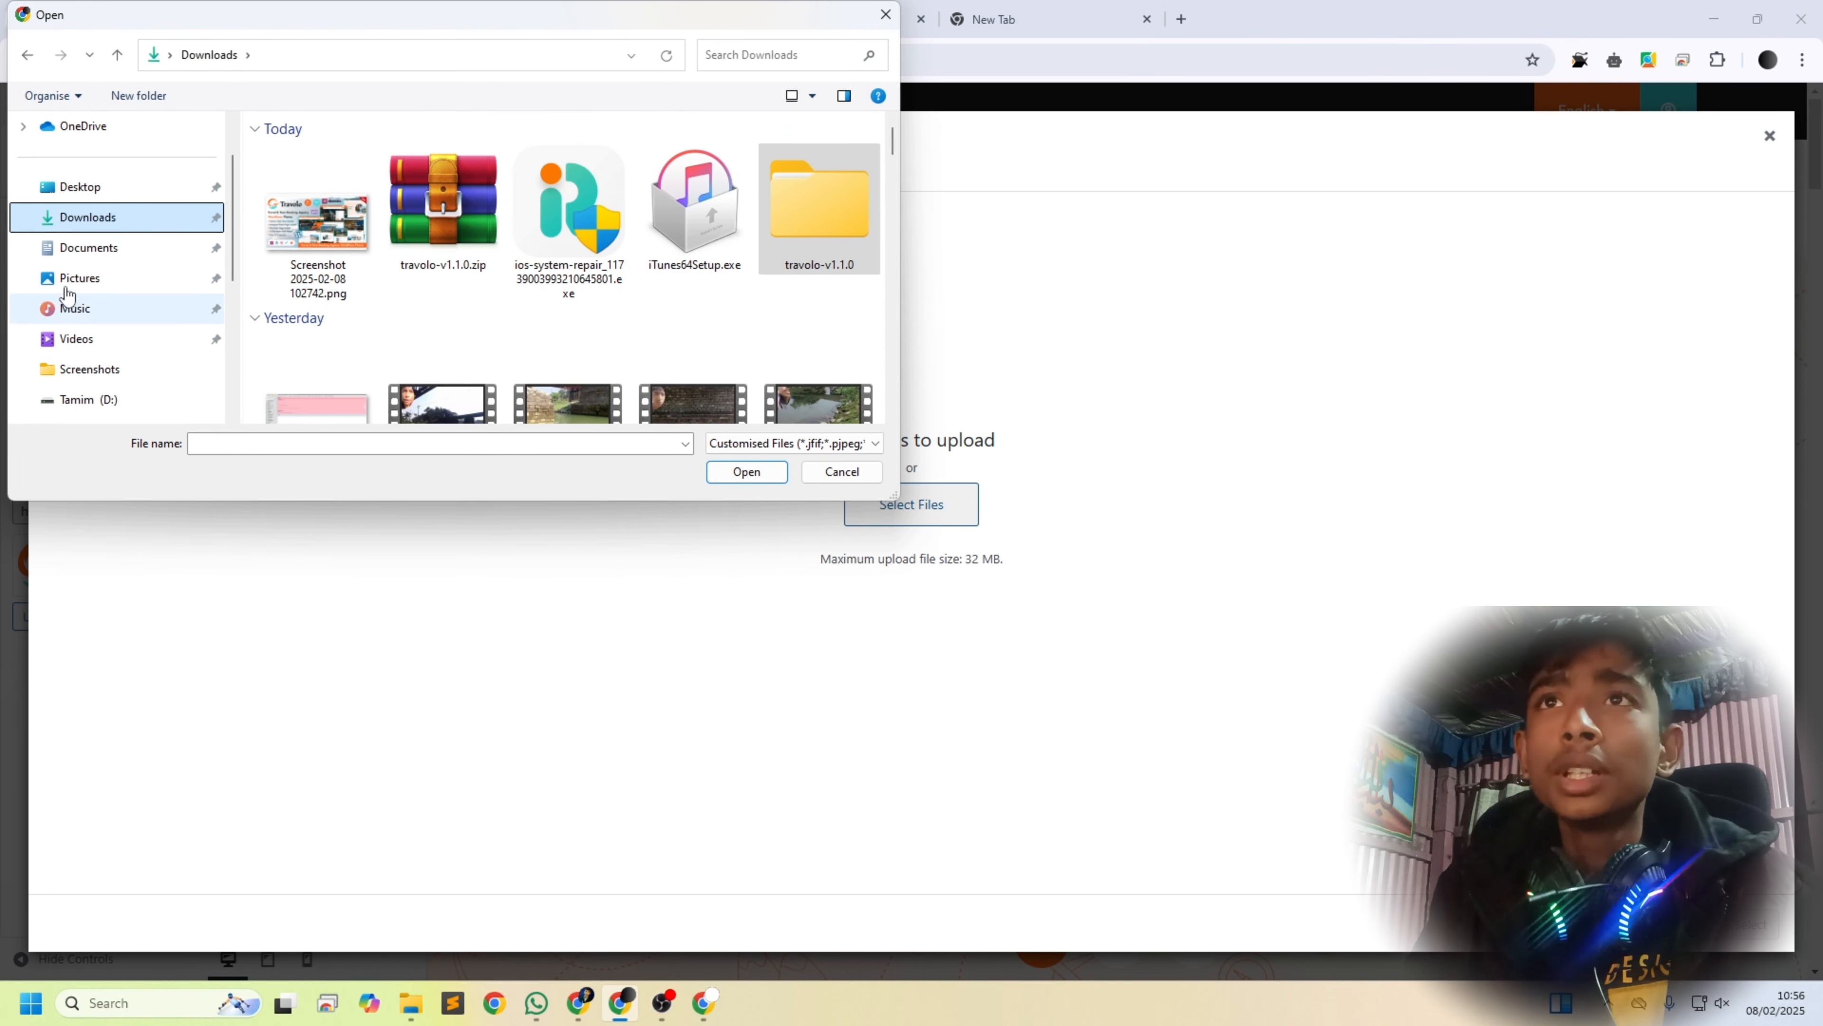
pyautogui.click(79, 187)
pyautogui.scroll(-5, 635, 325)
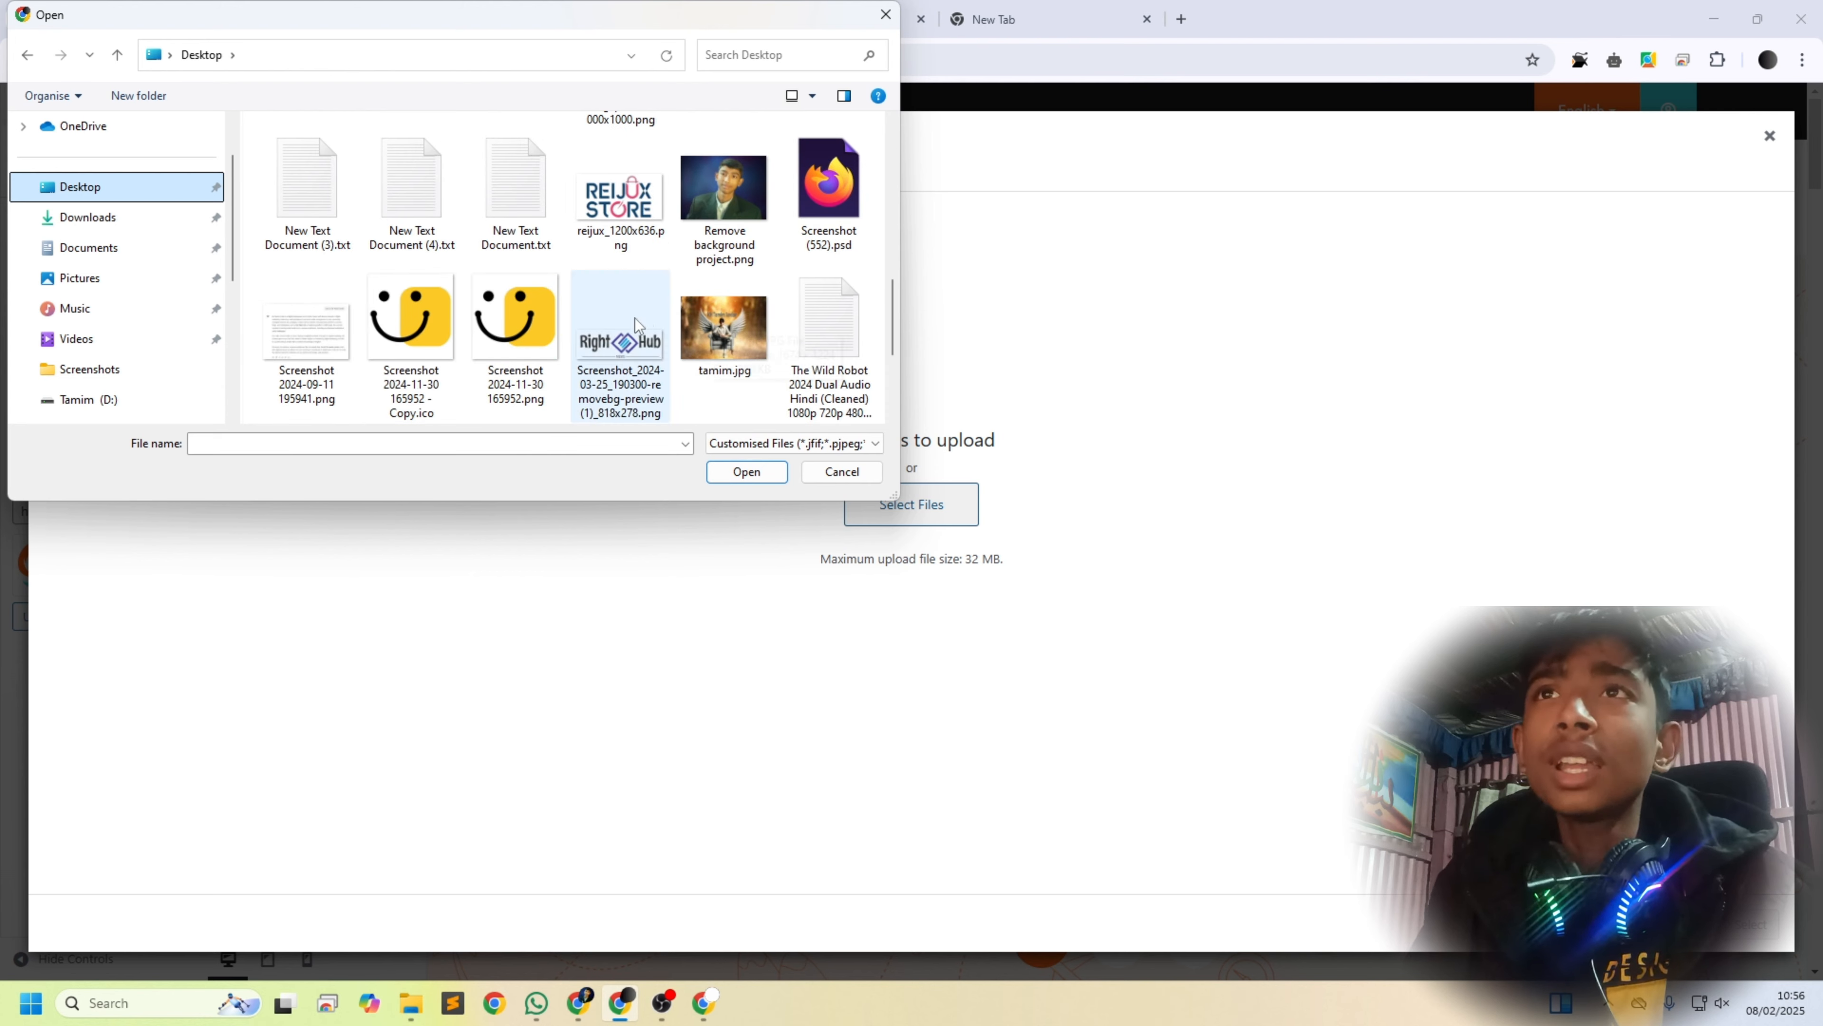
pyautogui.scroll(2, 624, 301)
pyautogui.click(723, 169)
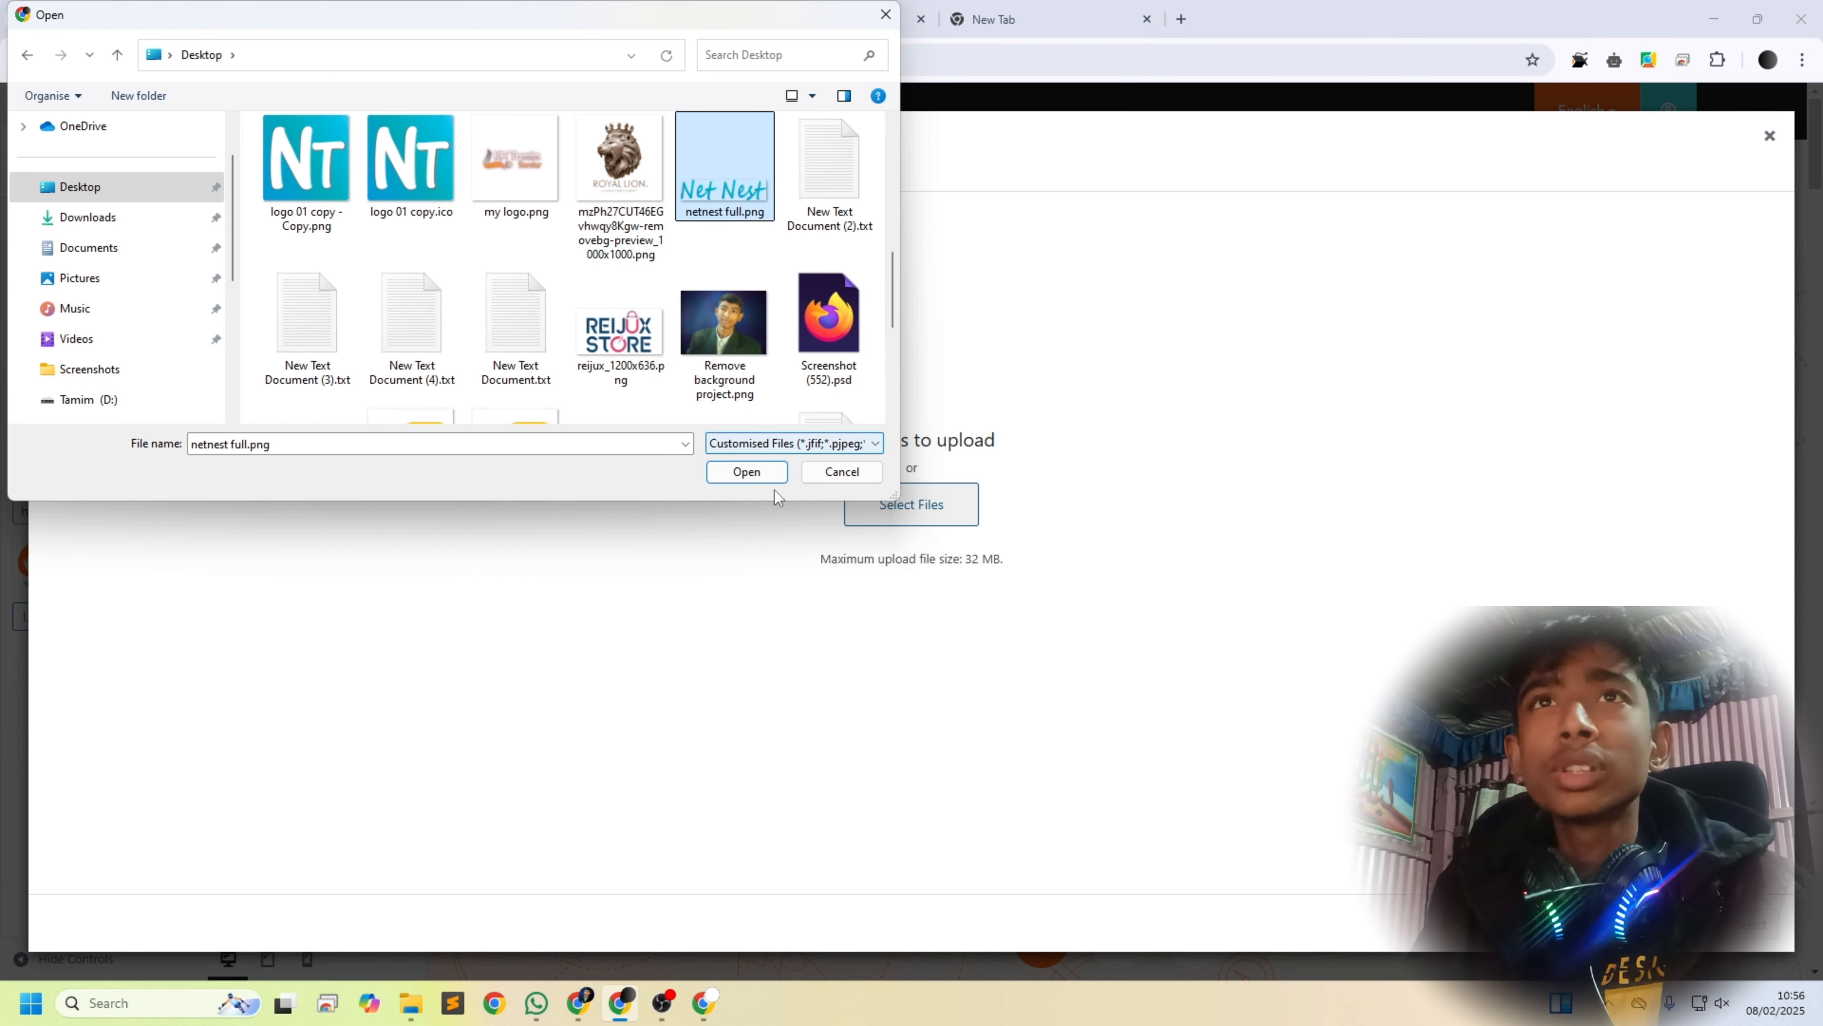
pyautogui.click(770, 473)
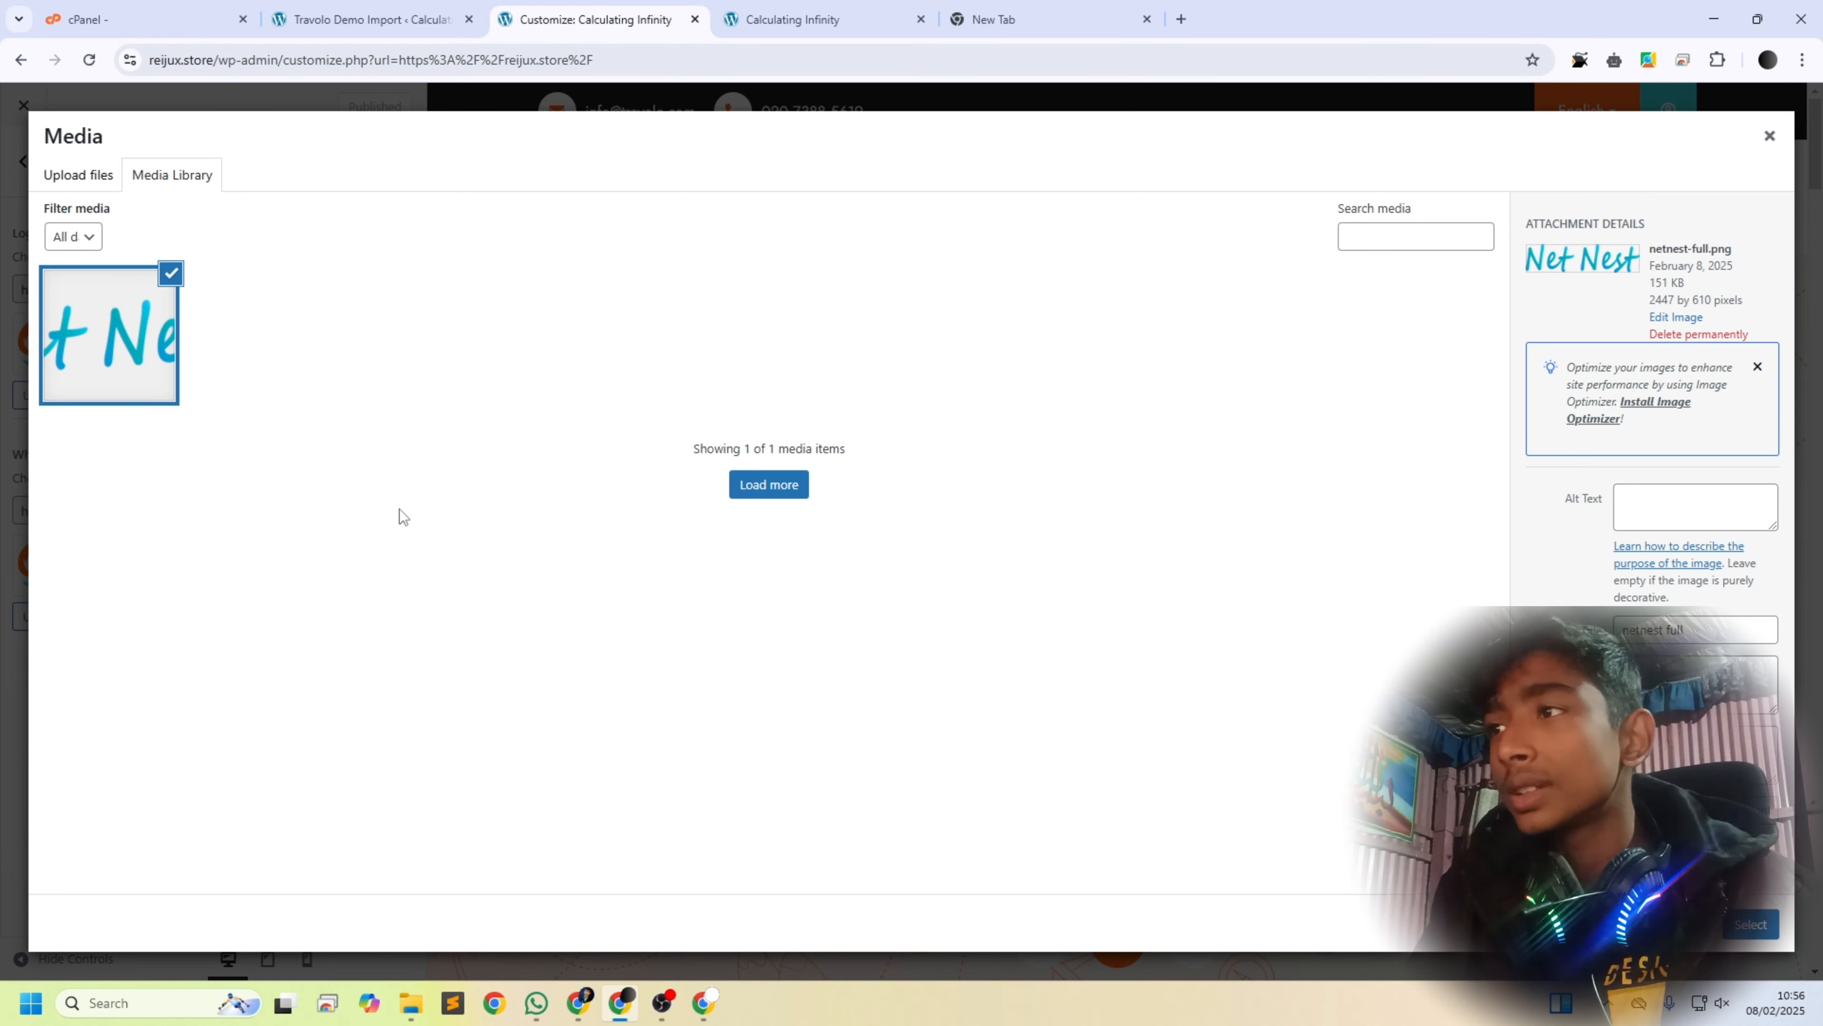
pyautogui.click(1740, 932)
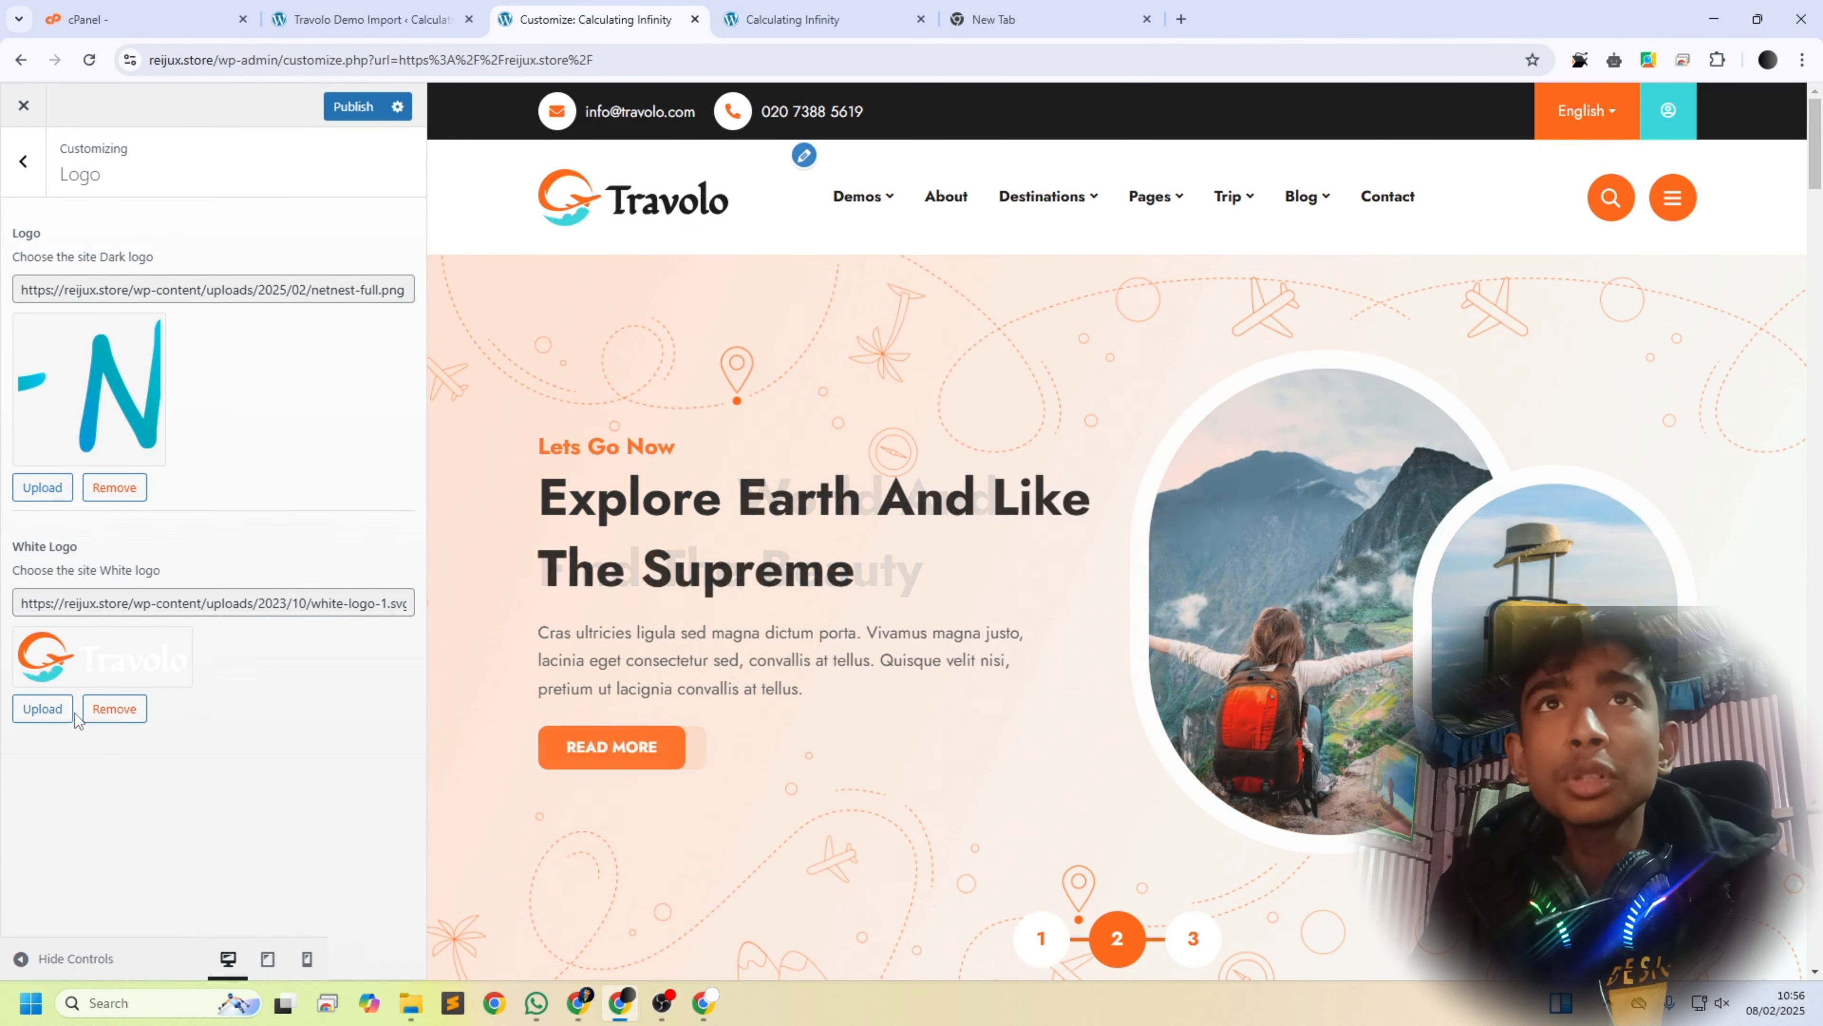
# Step: Look through the Customizer's Header, Header Logo and Social settings and return to the demo import page
pyautogui.click(39, 179)
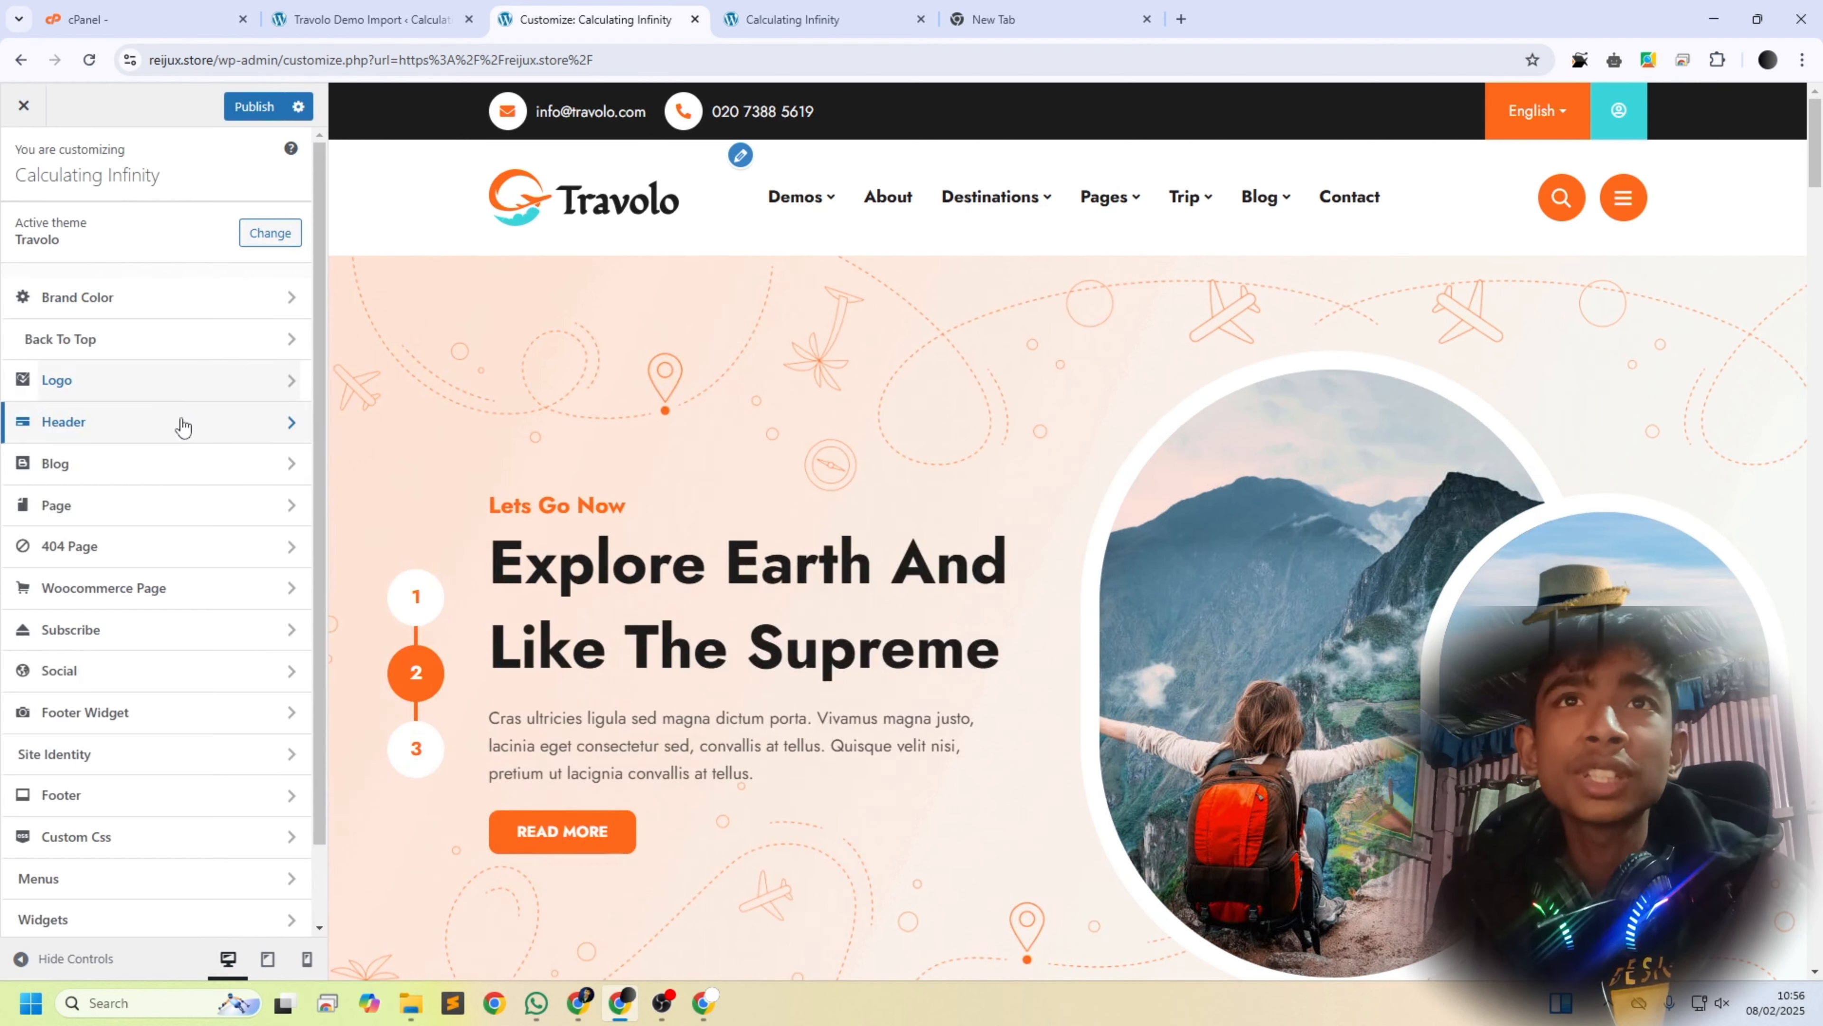
pyautogui.click(174, 437)
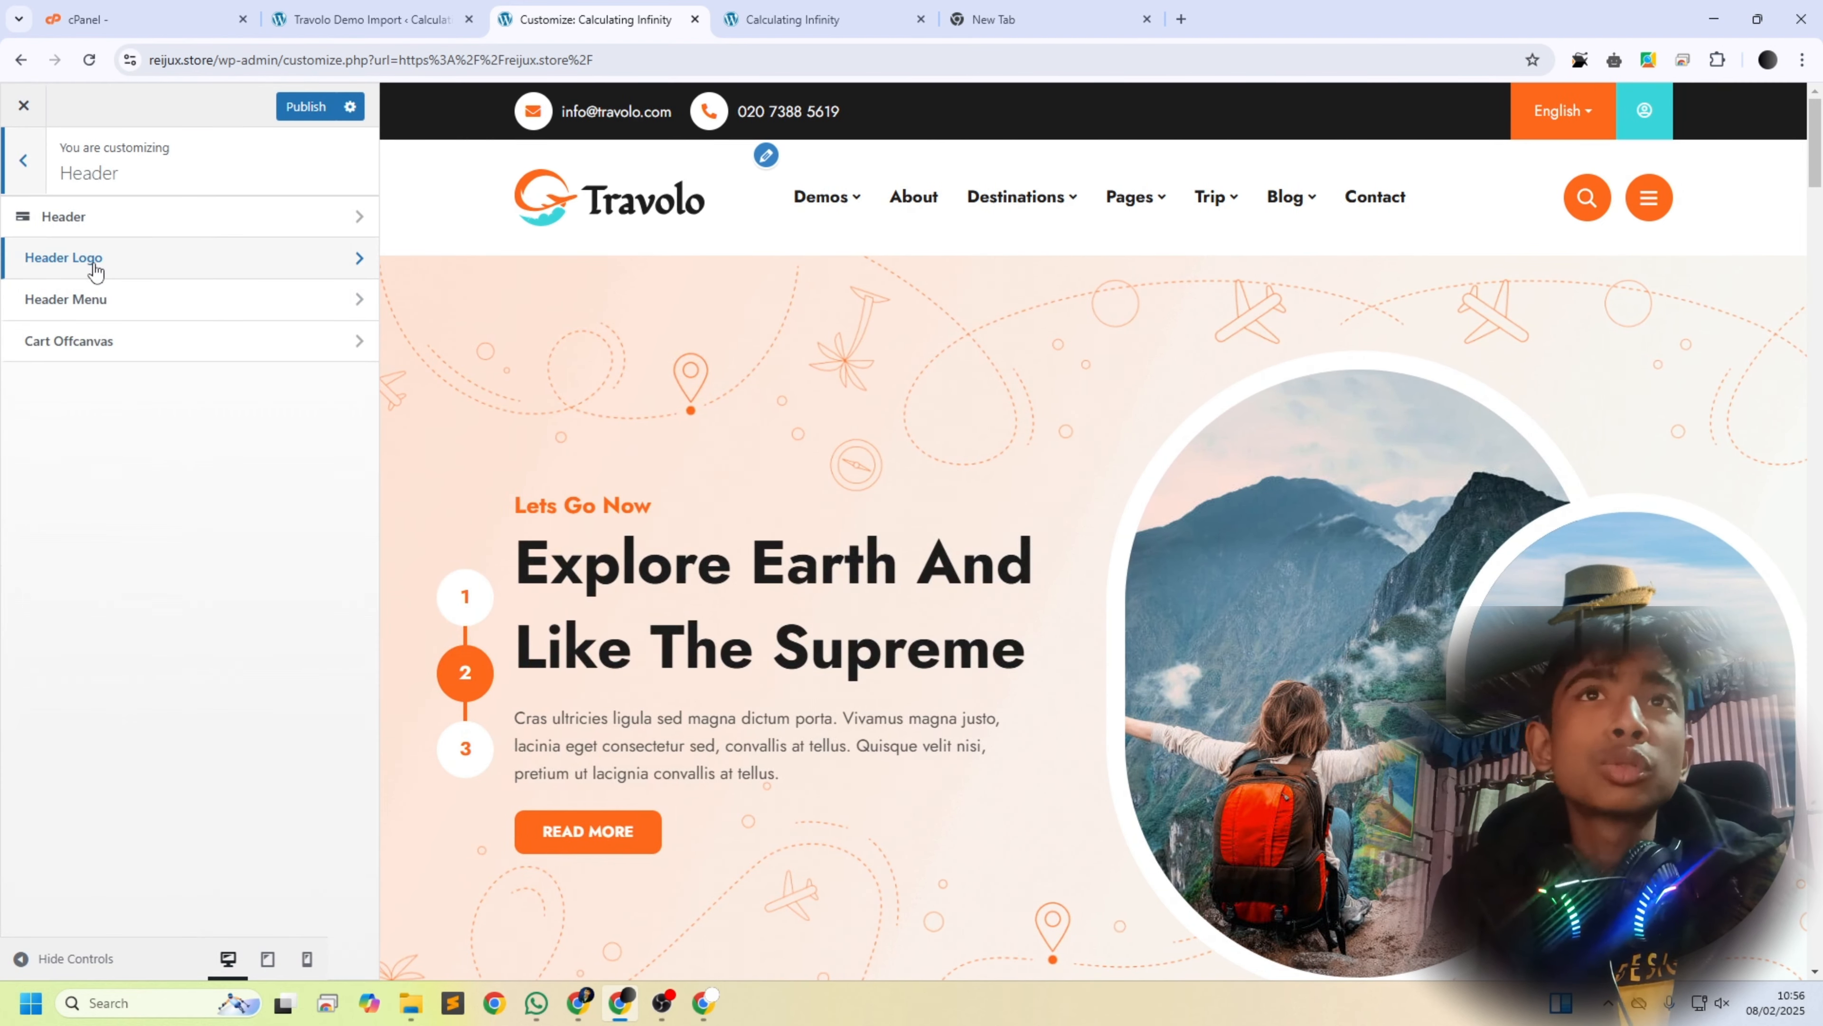
pyautogui.click(95, 270)
pyautogui.click(24, 164)
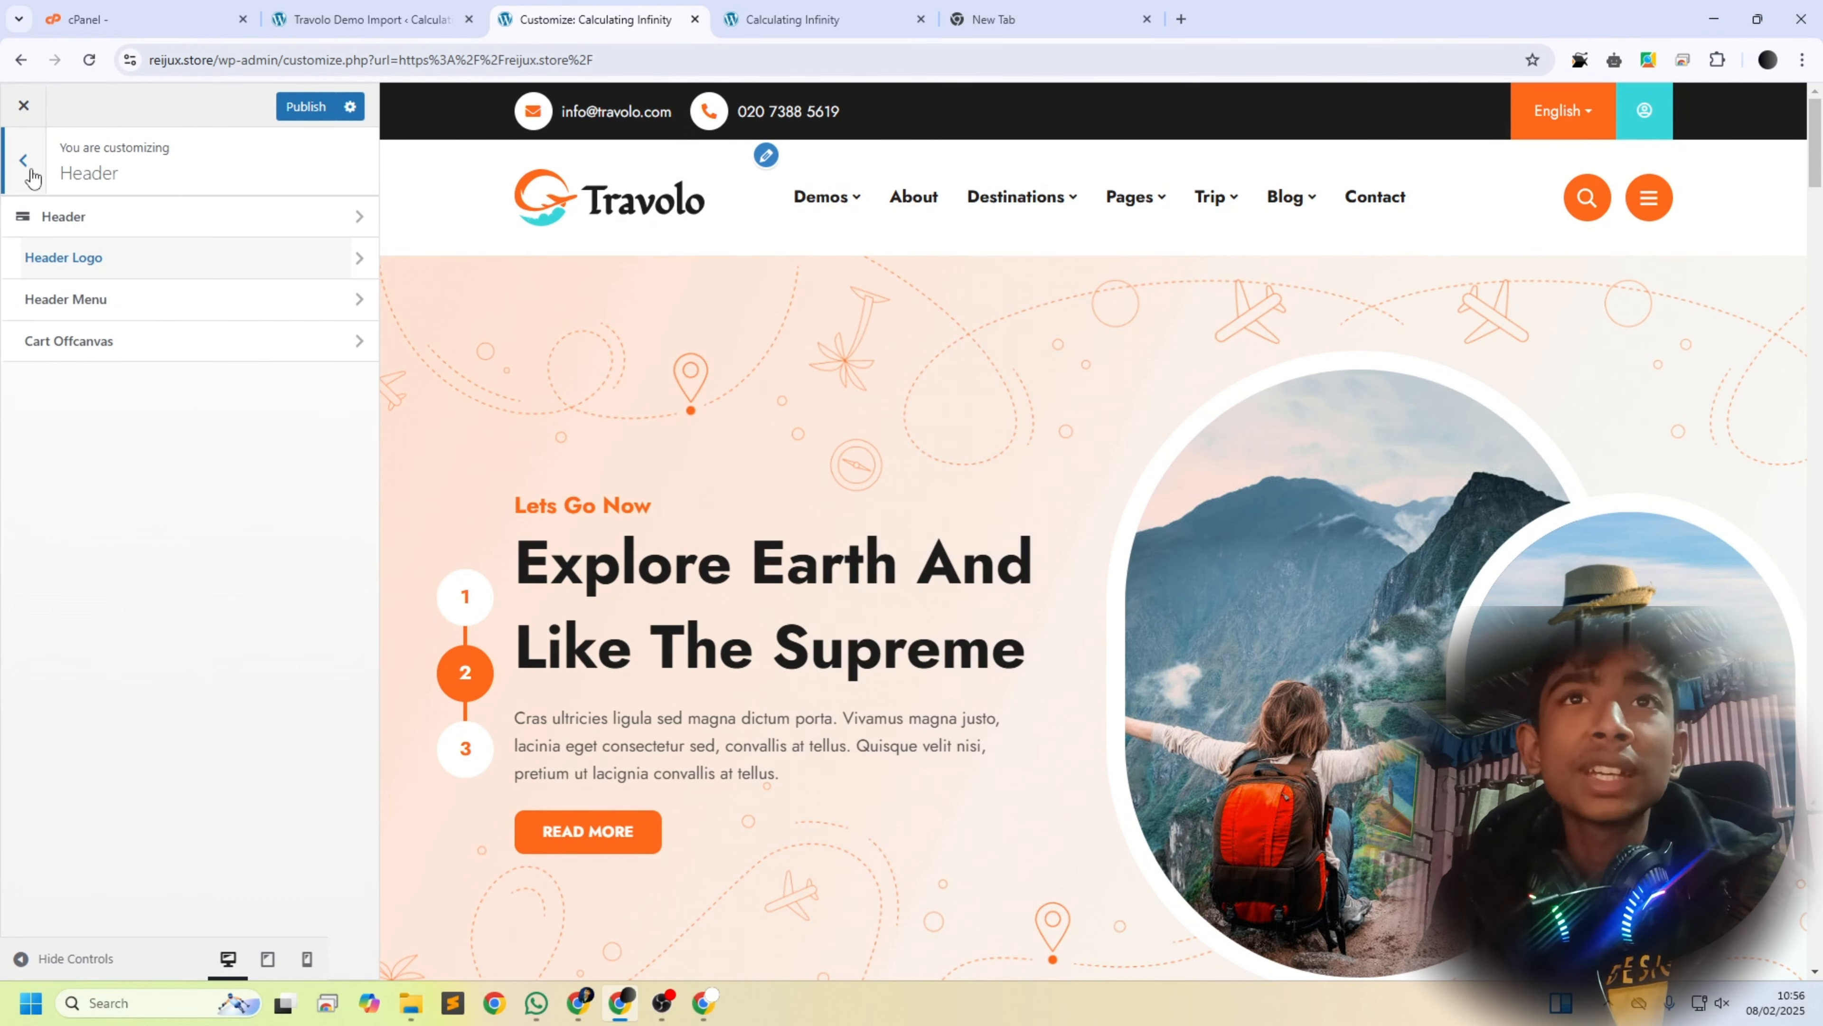
pyautogui.click(26, 165)
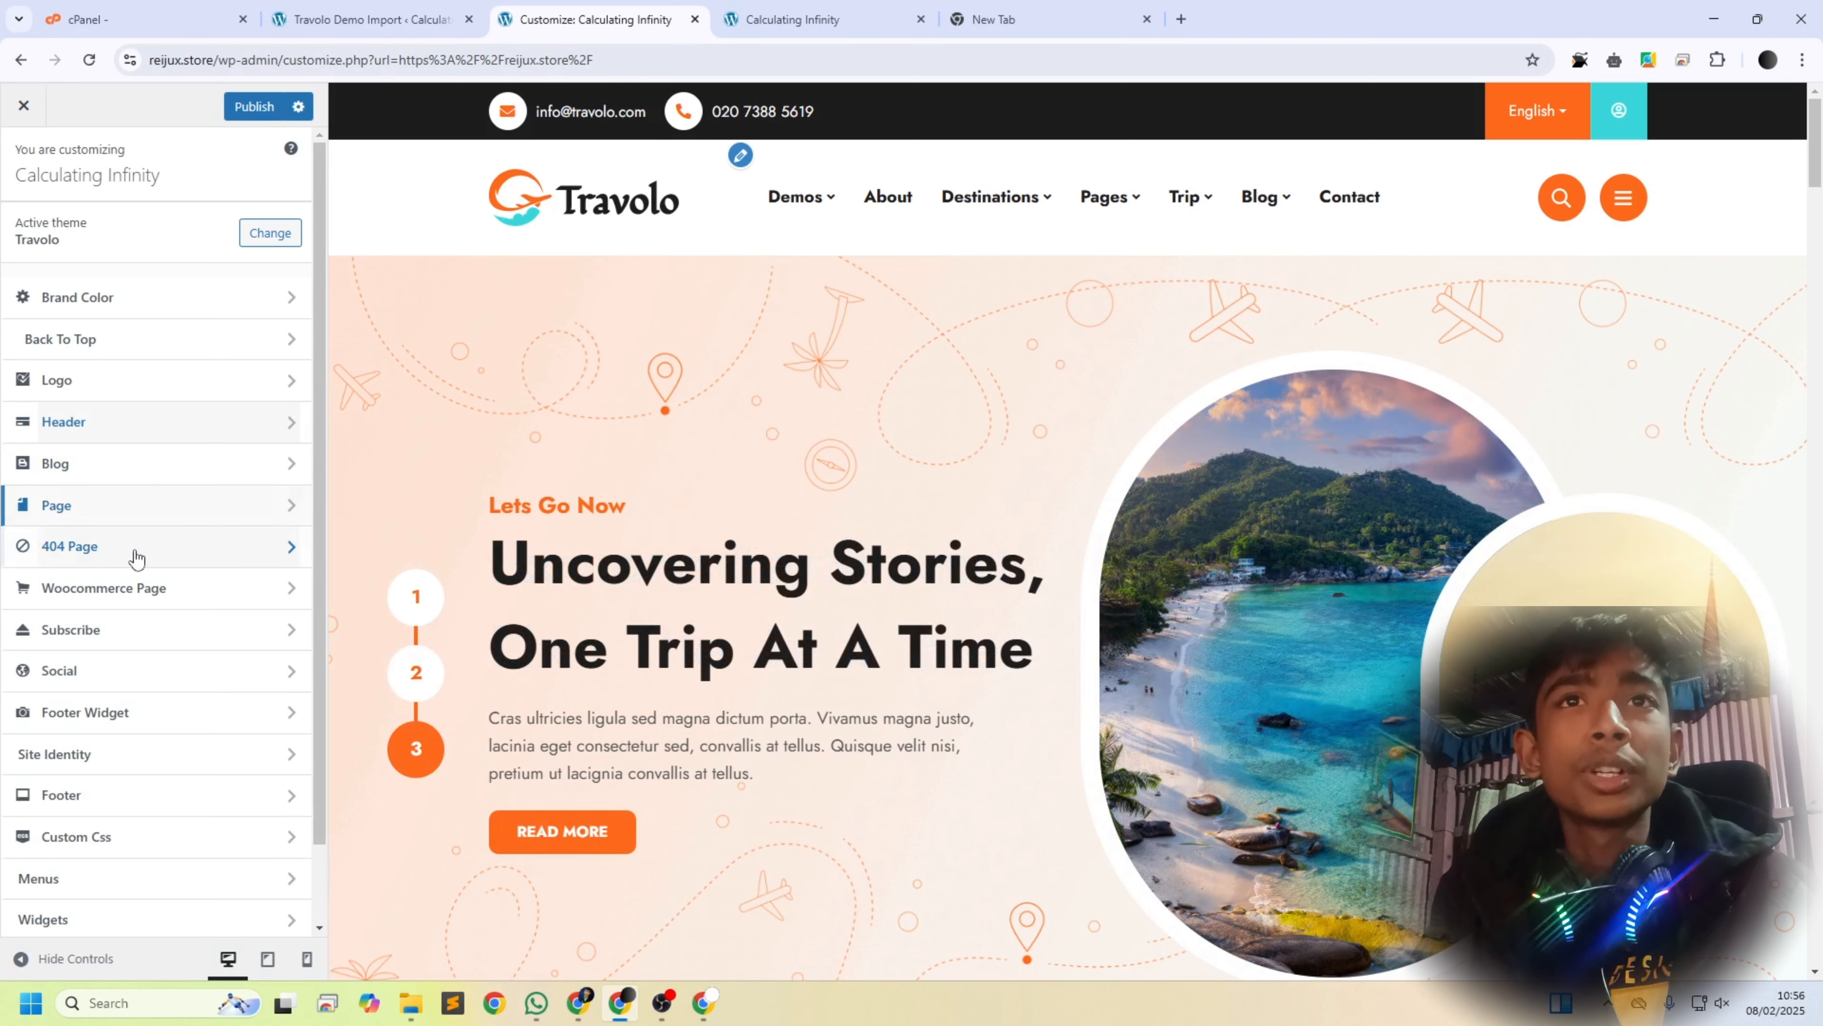
pyautogui.scroll(-2, 143, 553)
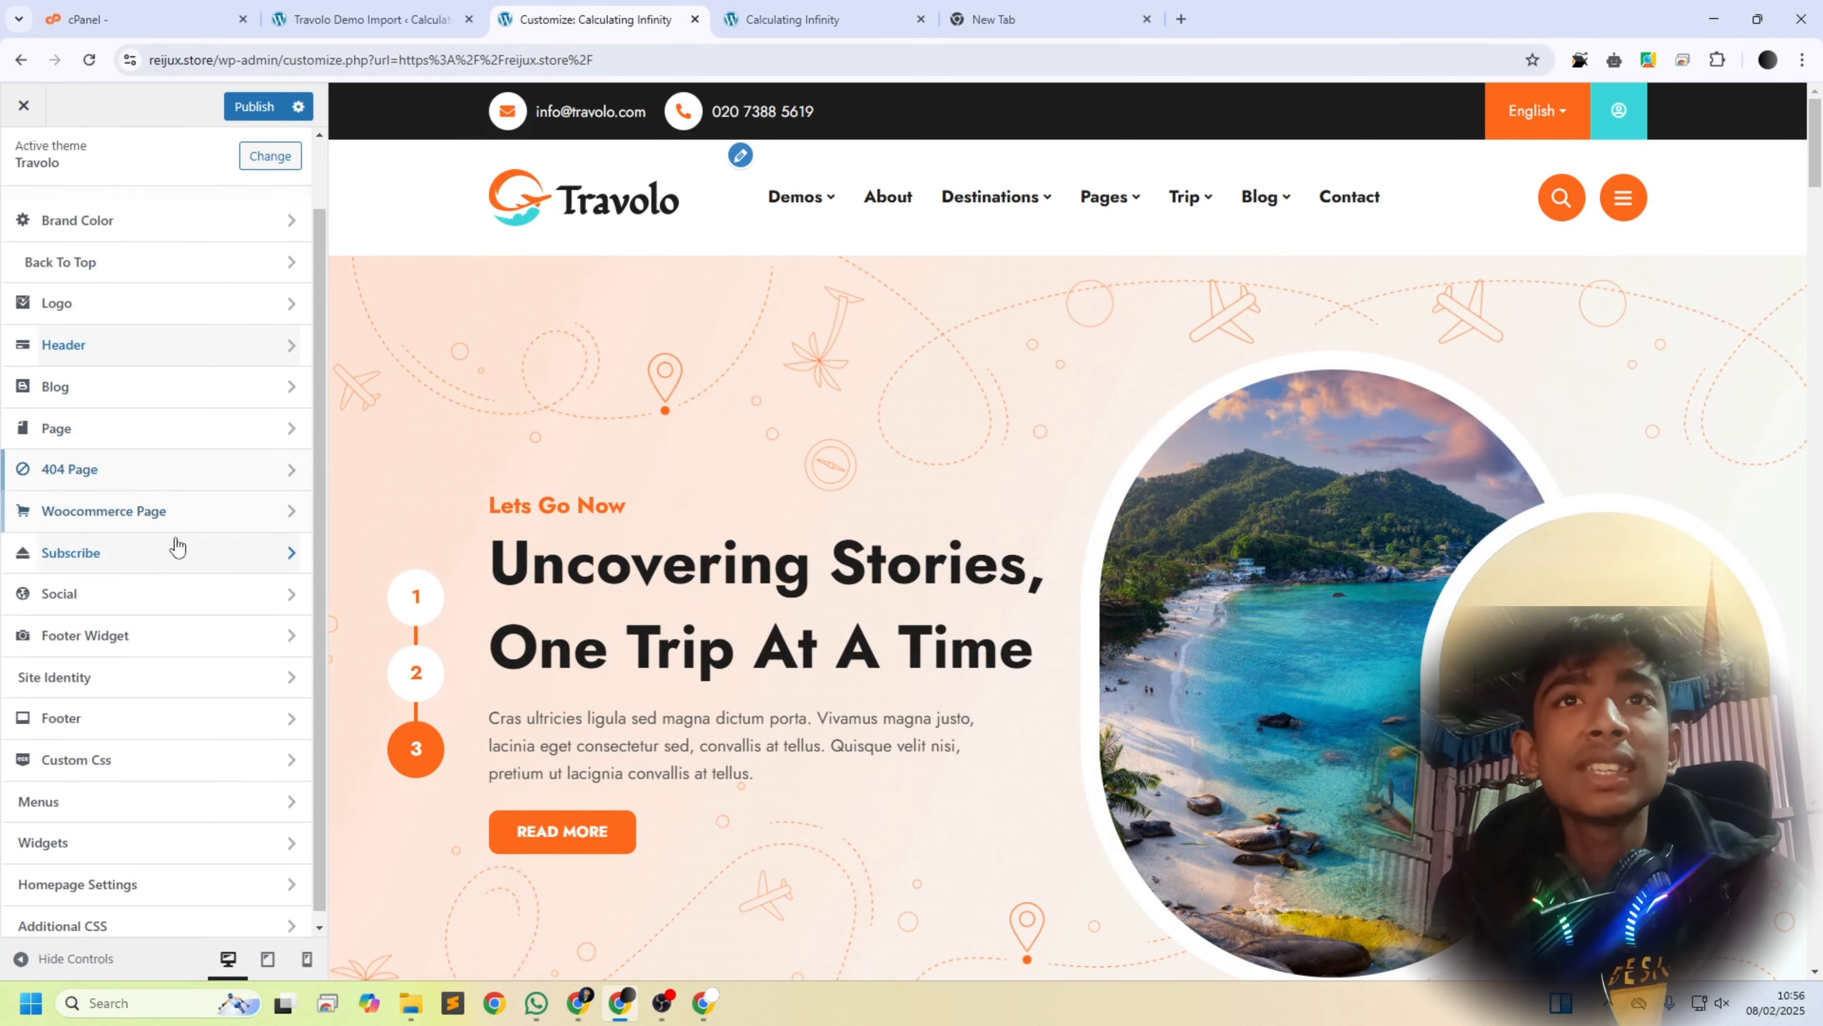
pyautogui.click(146, 583)
pyautogui.click(39, 172)
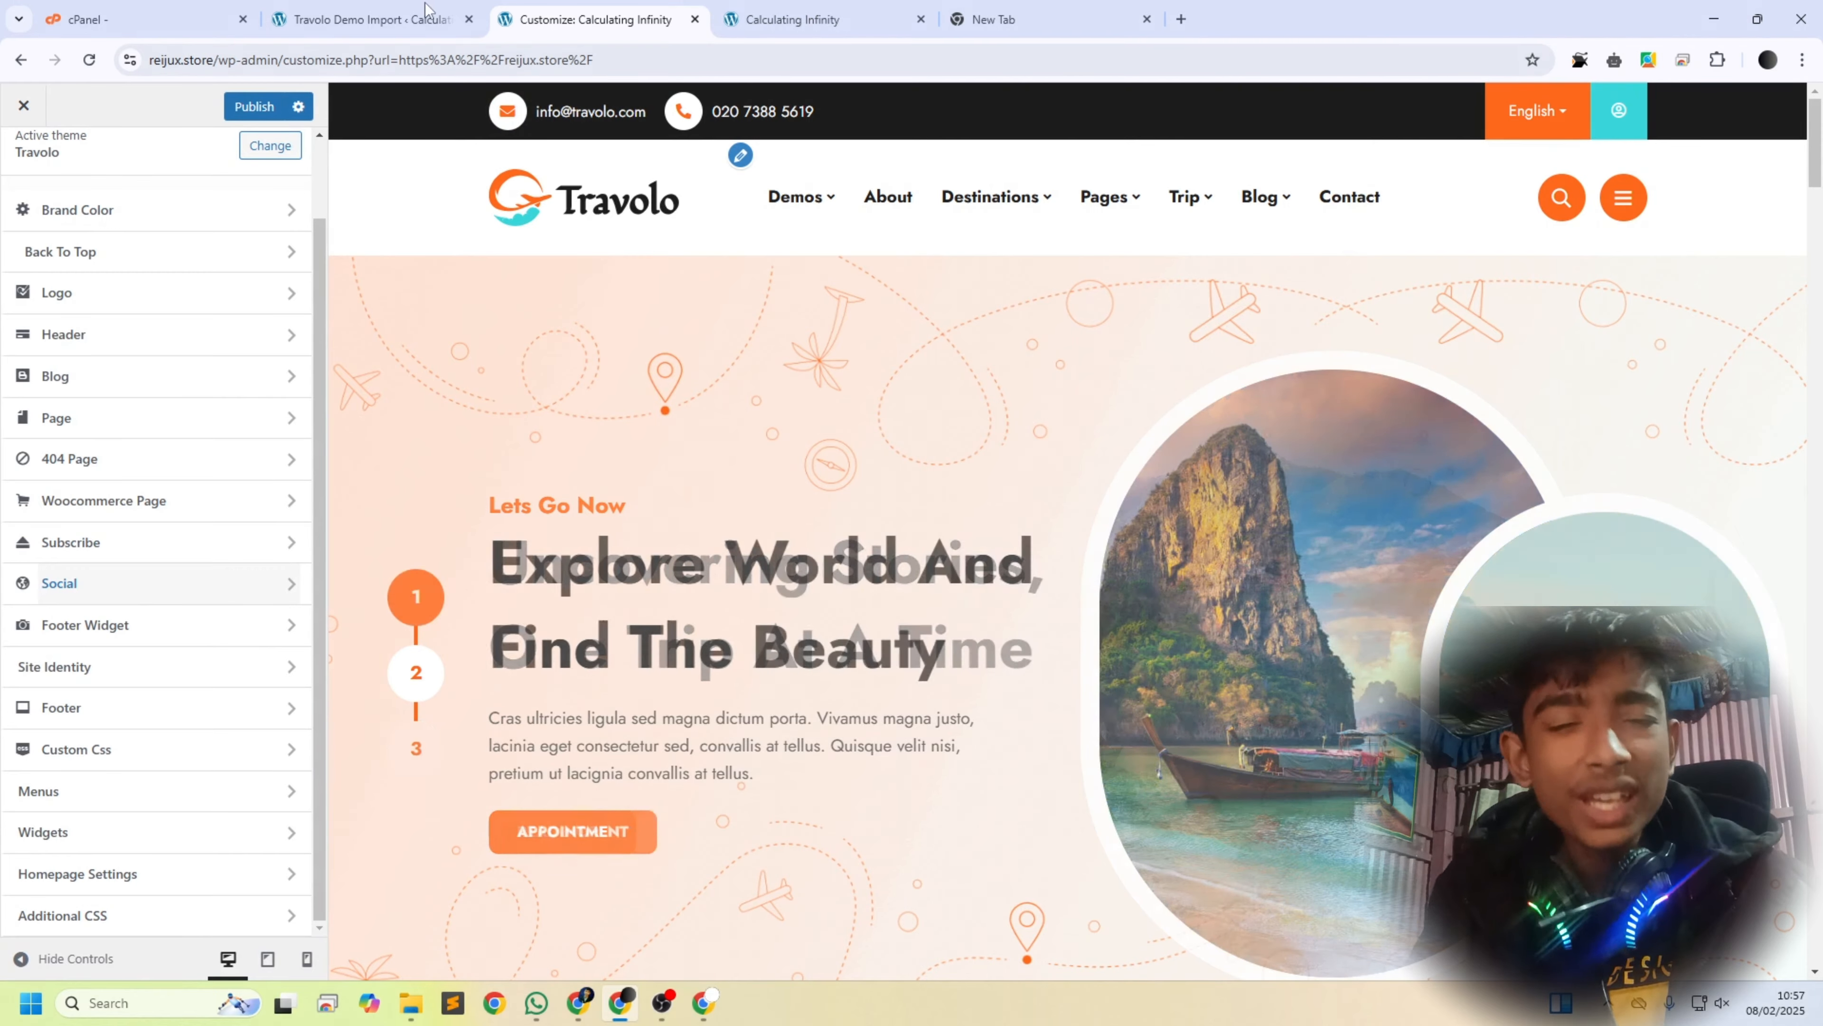
pyautogui.click(366, 19)
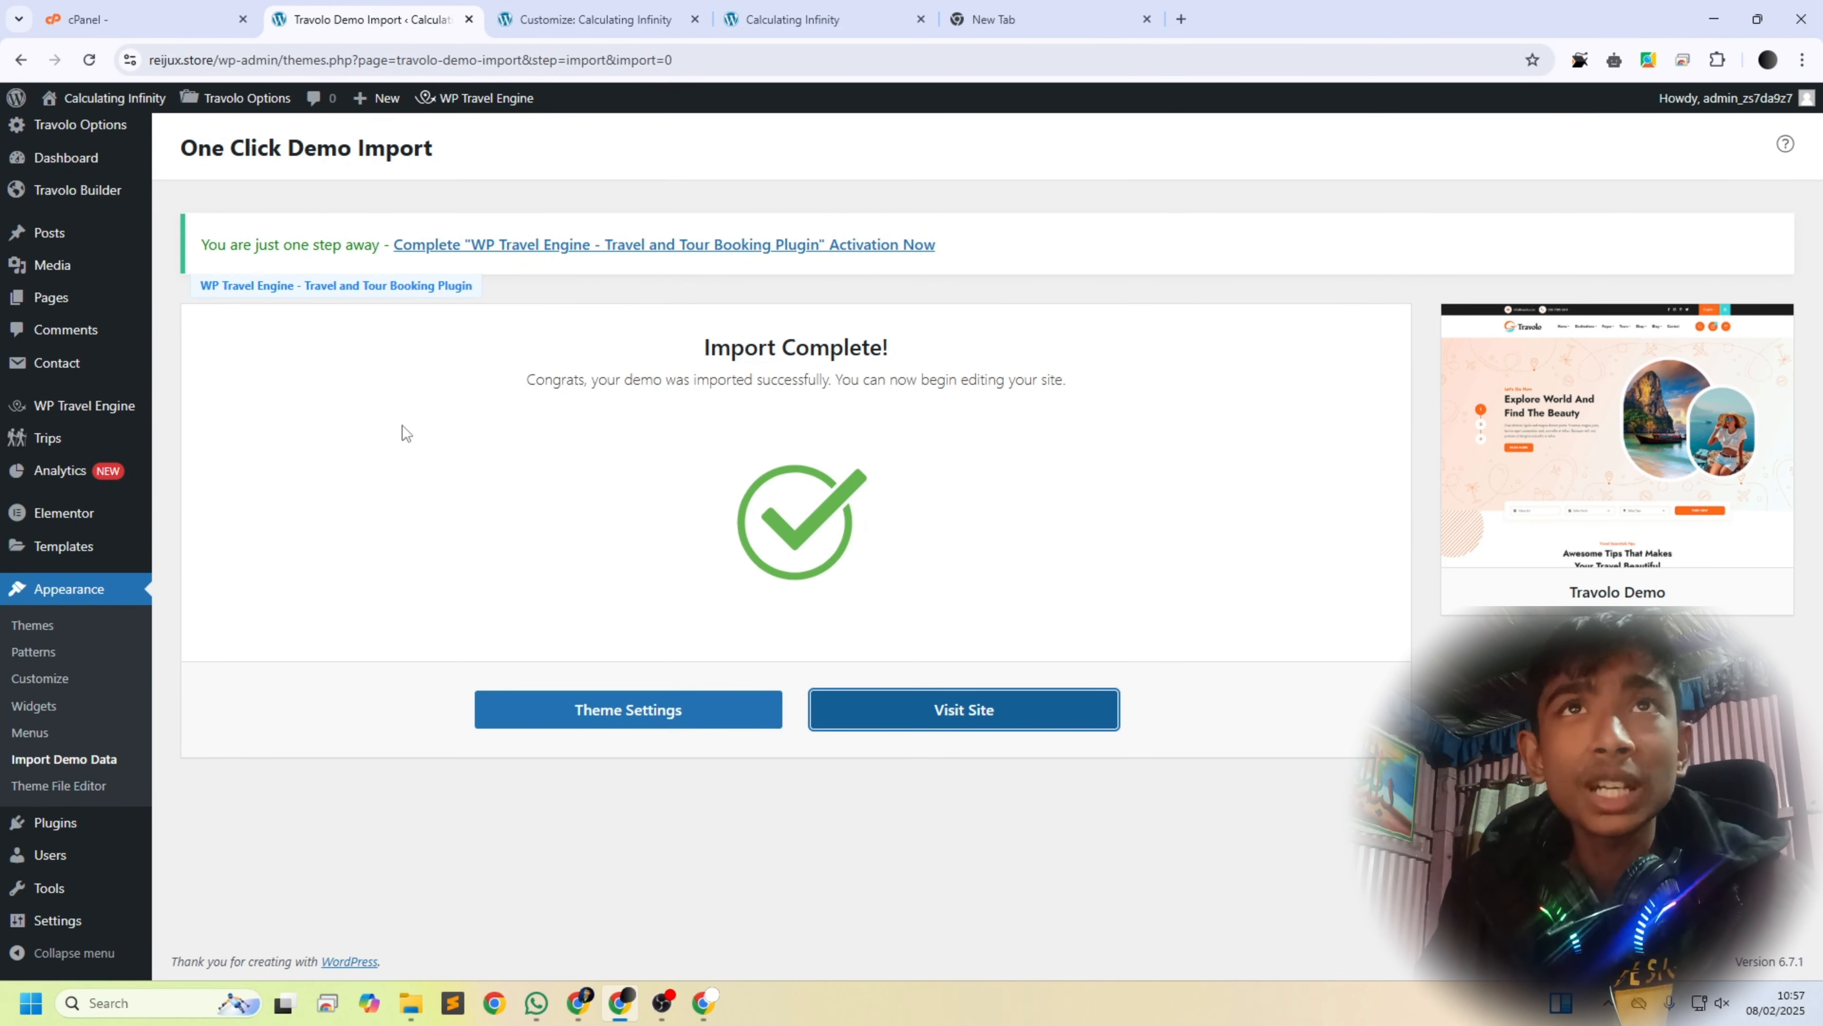
# Step: Open the Travolo Options and examine the Brand Color settings, including the primary color's picker
pyautogui.moveTo(81, 134)
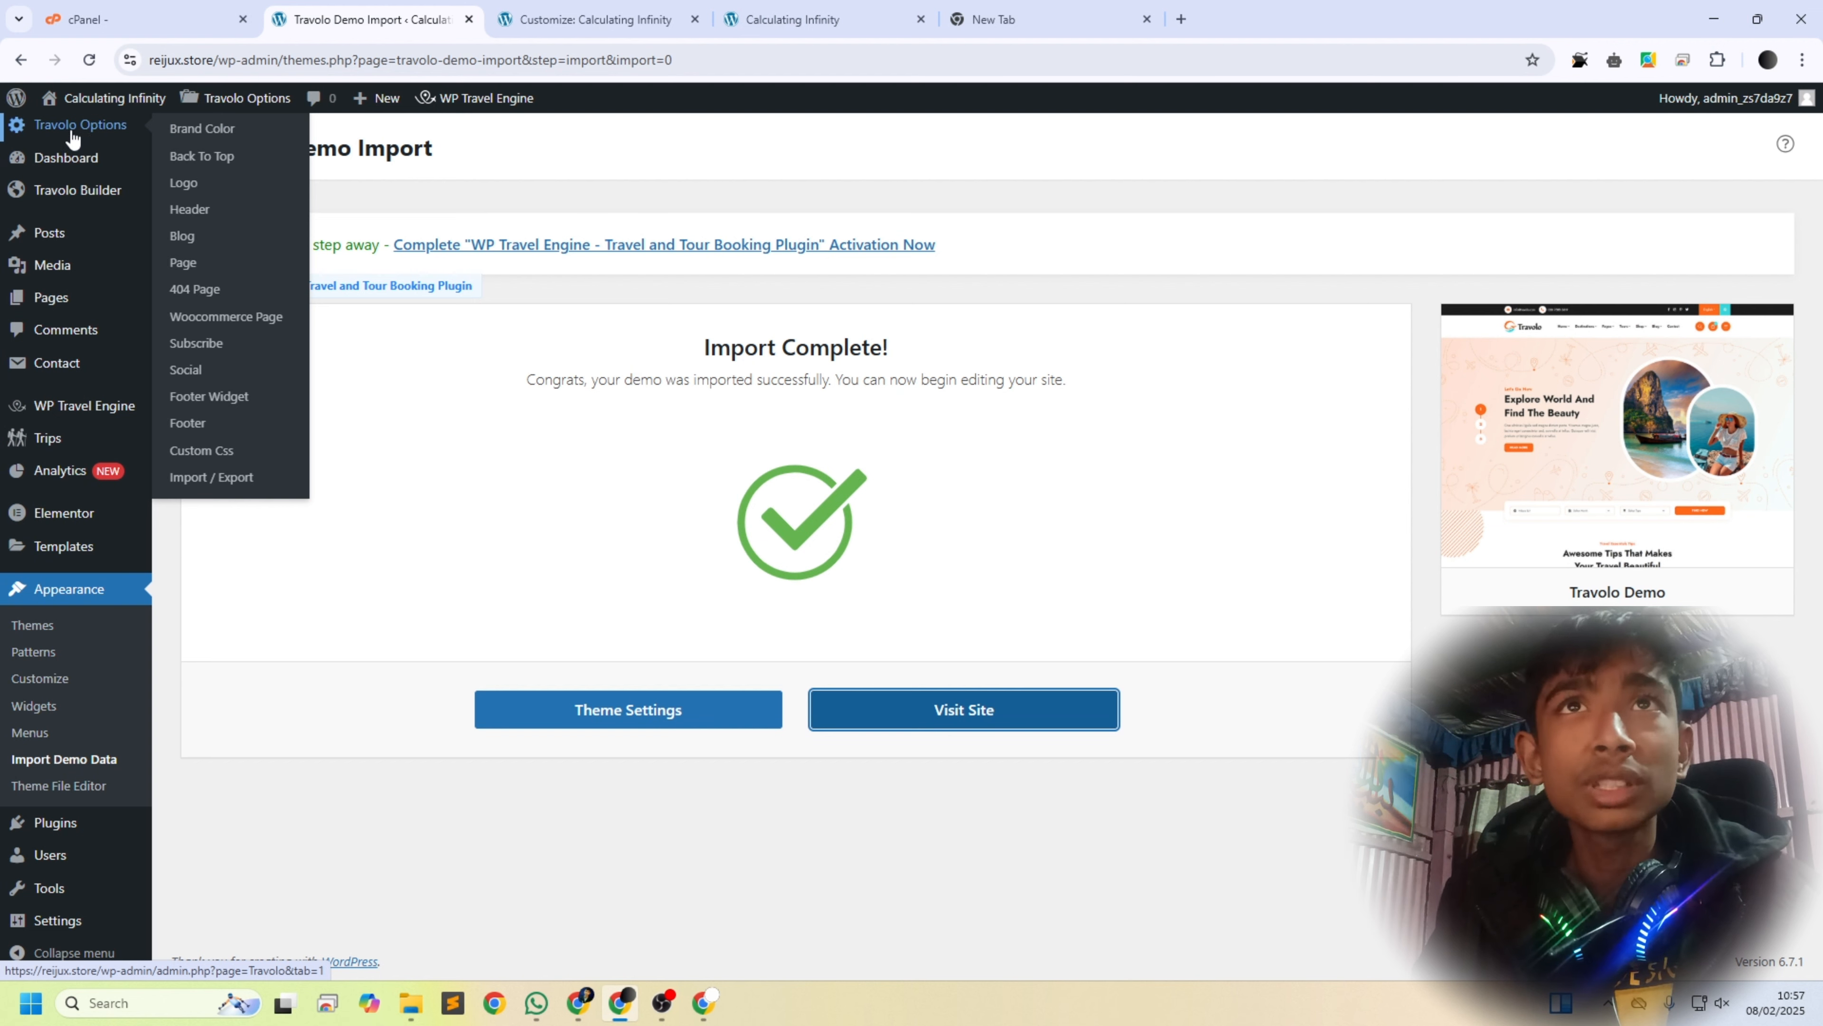
pyautogui.click(113, 131)
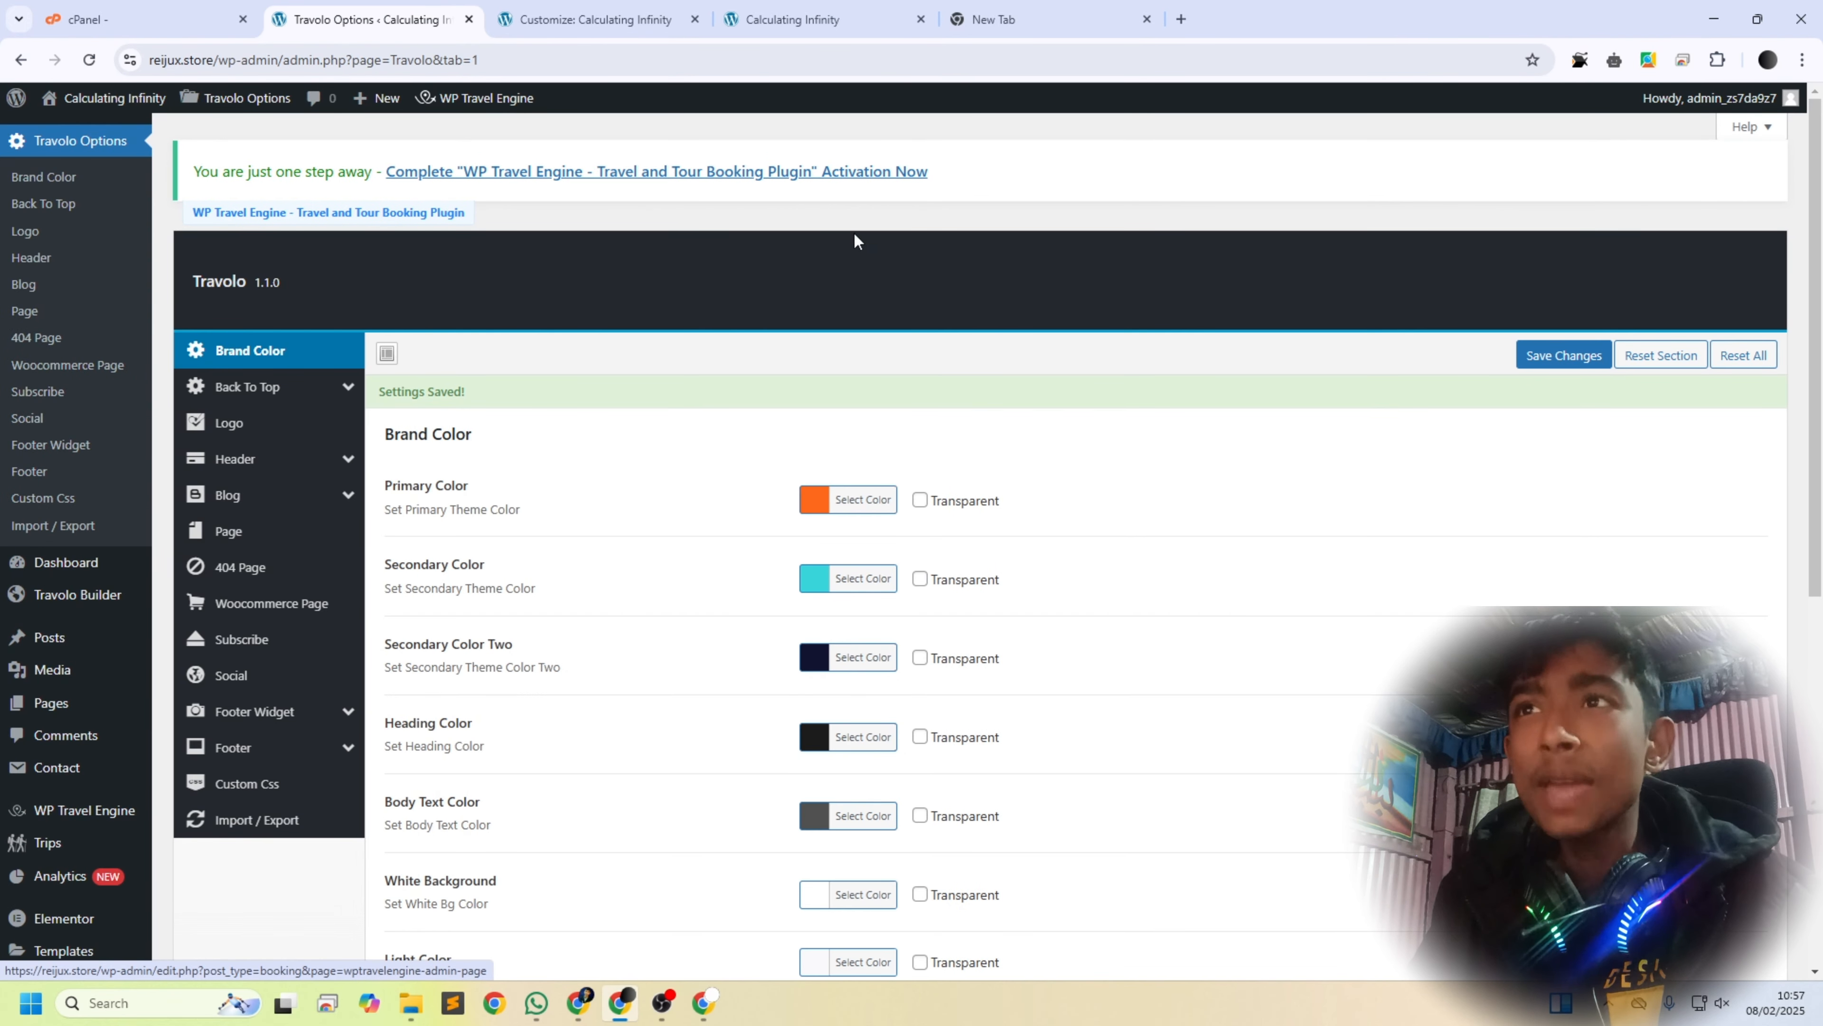
pyautogui.click(861, 499)
pyautogui.scroll(-1, 725, 460)
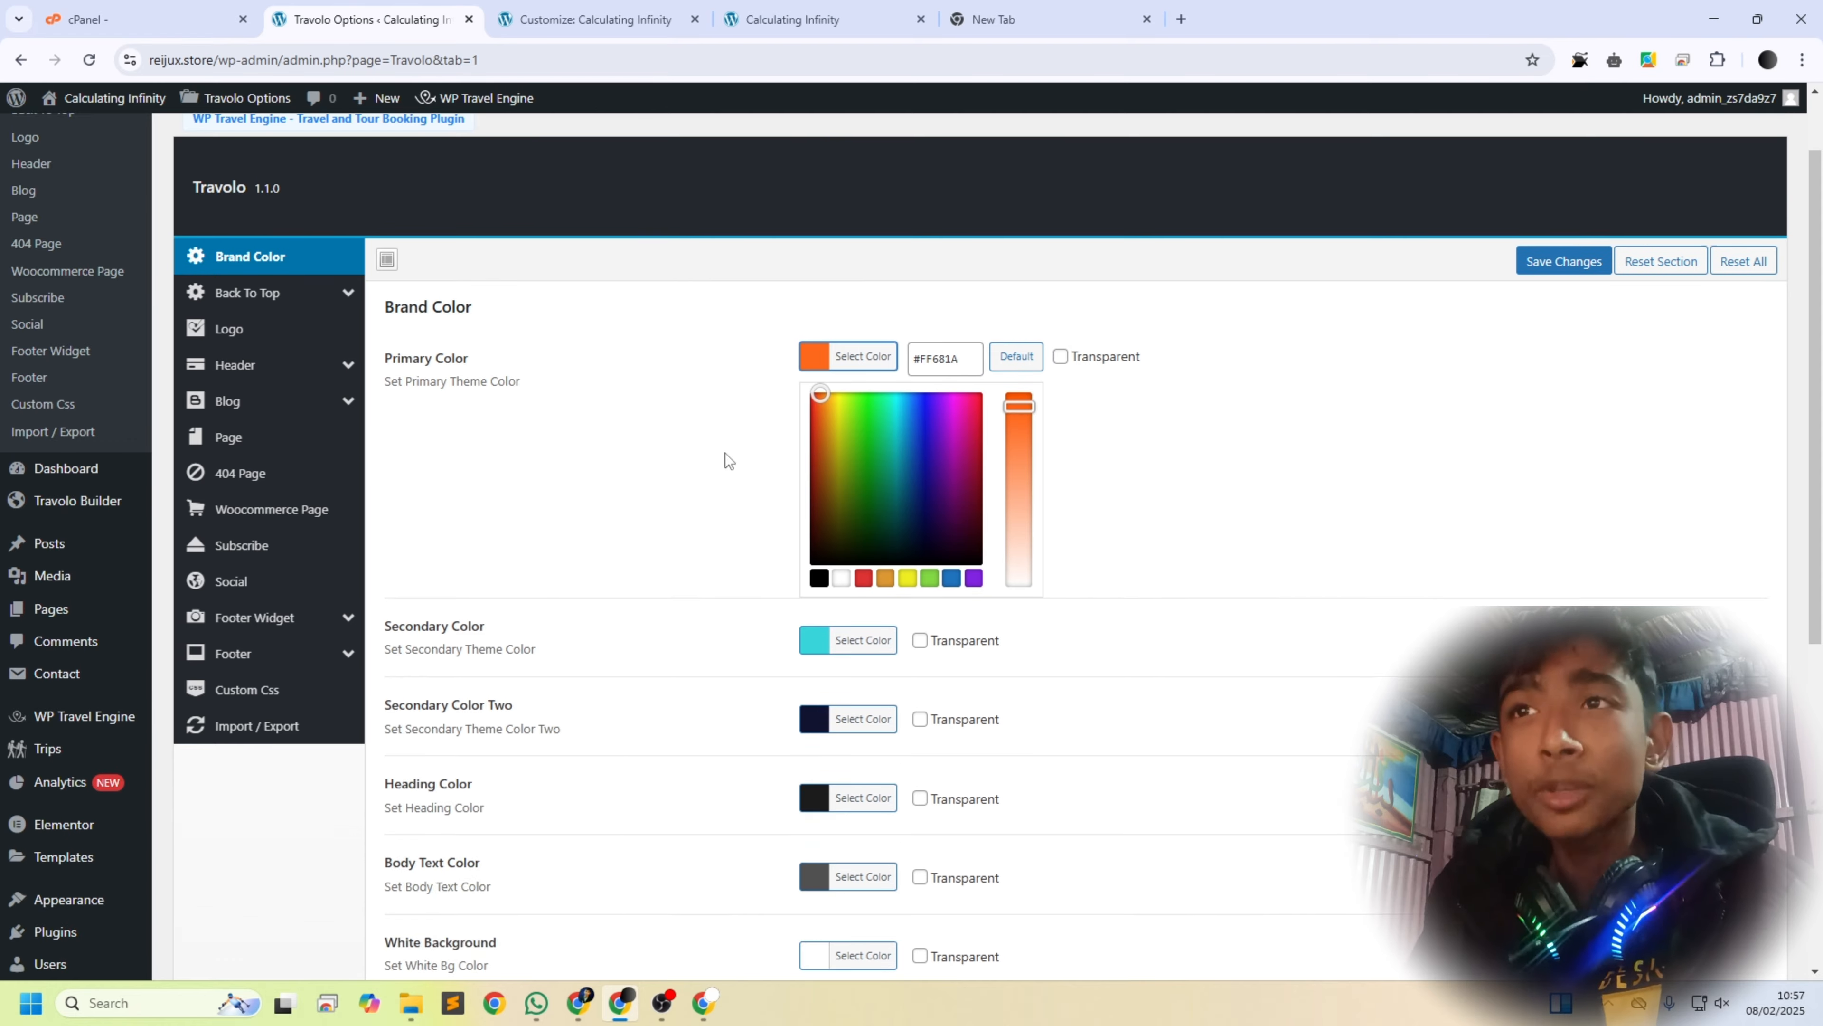
pyautogui.scroll(-5, 725, 452)
pyautogui.scroll(6, 757, 550)
pyautogui.moveTo(306, 501)
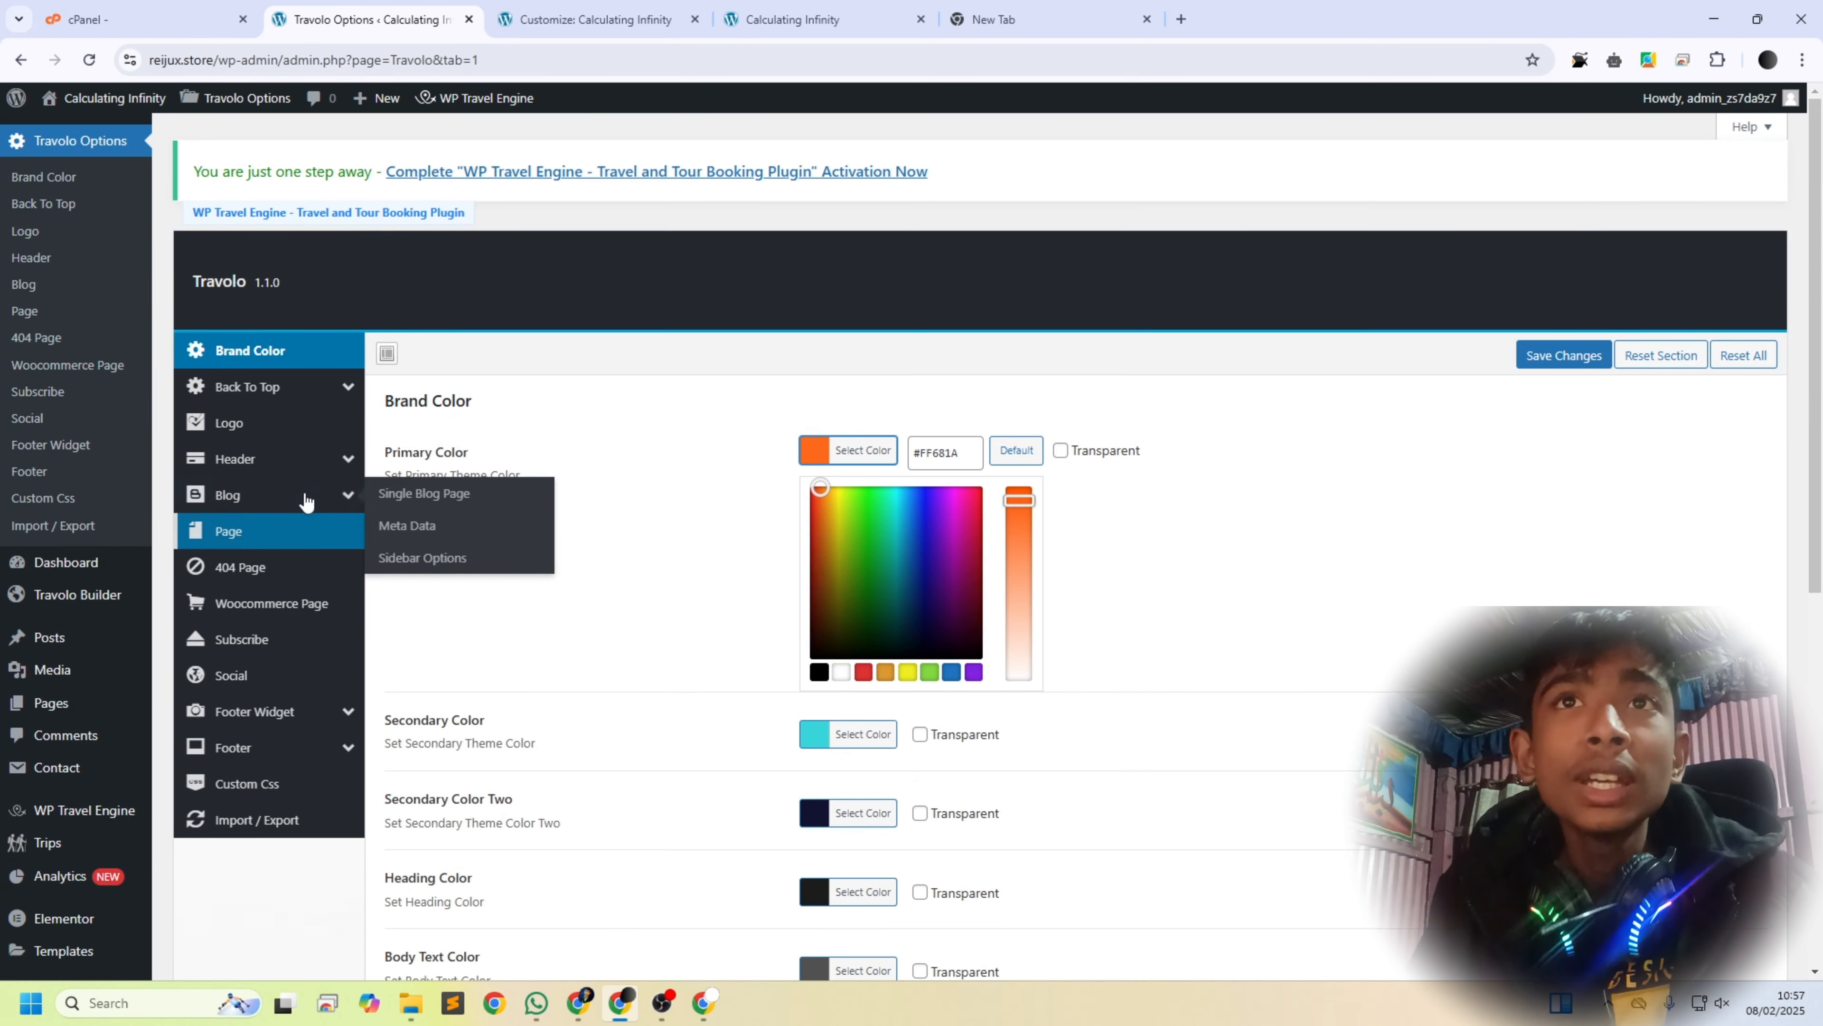
# Step: Set netnest-full.png from the media library as the site's dark logo in the Travolo Options Logo section
pyautogui.click(272, 425)
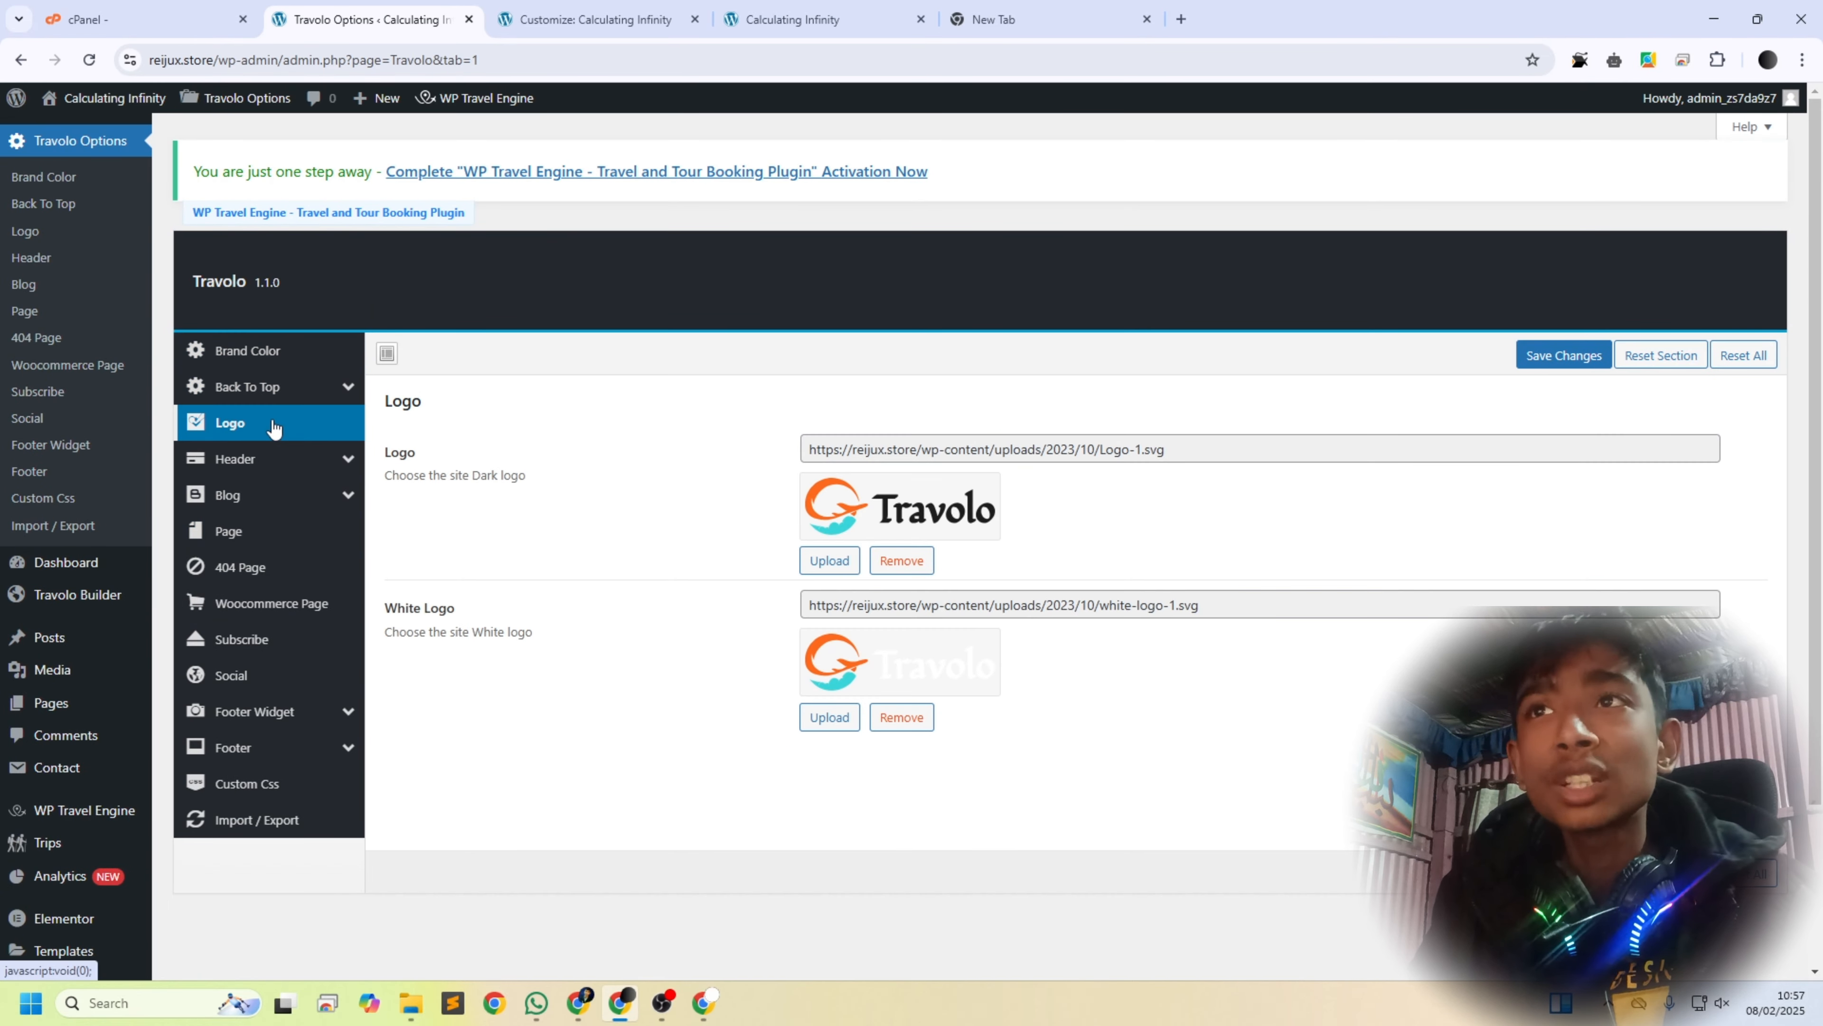
pyautogui.click(830, 561)
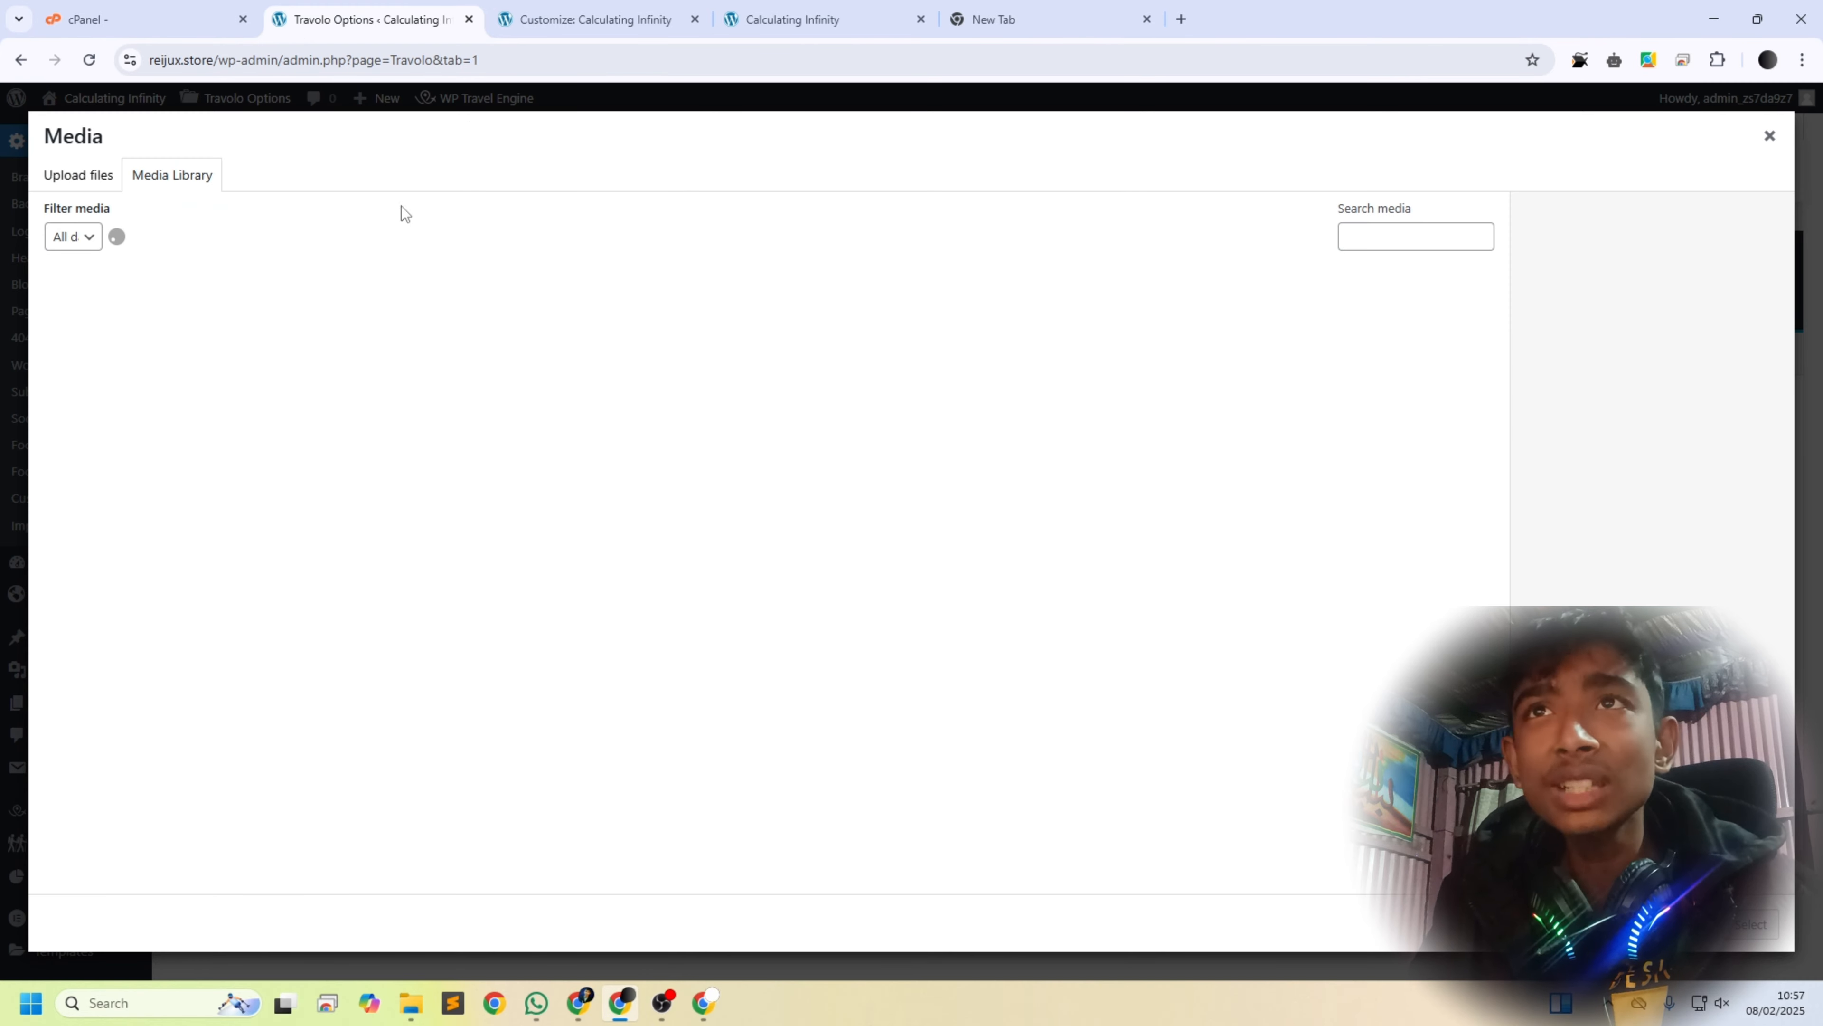
pyautogui.click(596, 19)
pyautogui.click(375, 21)
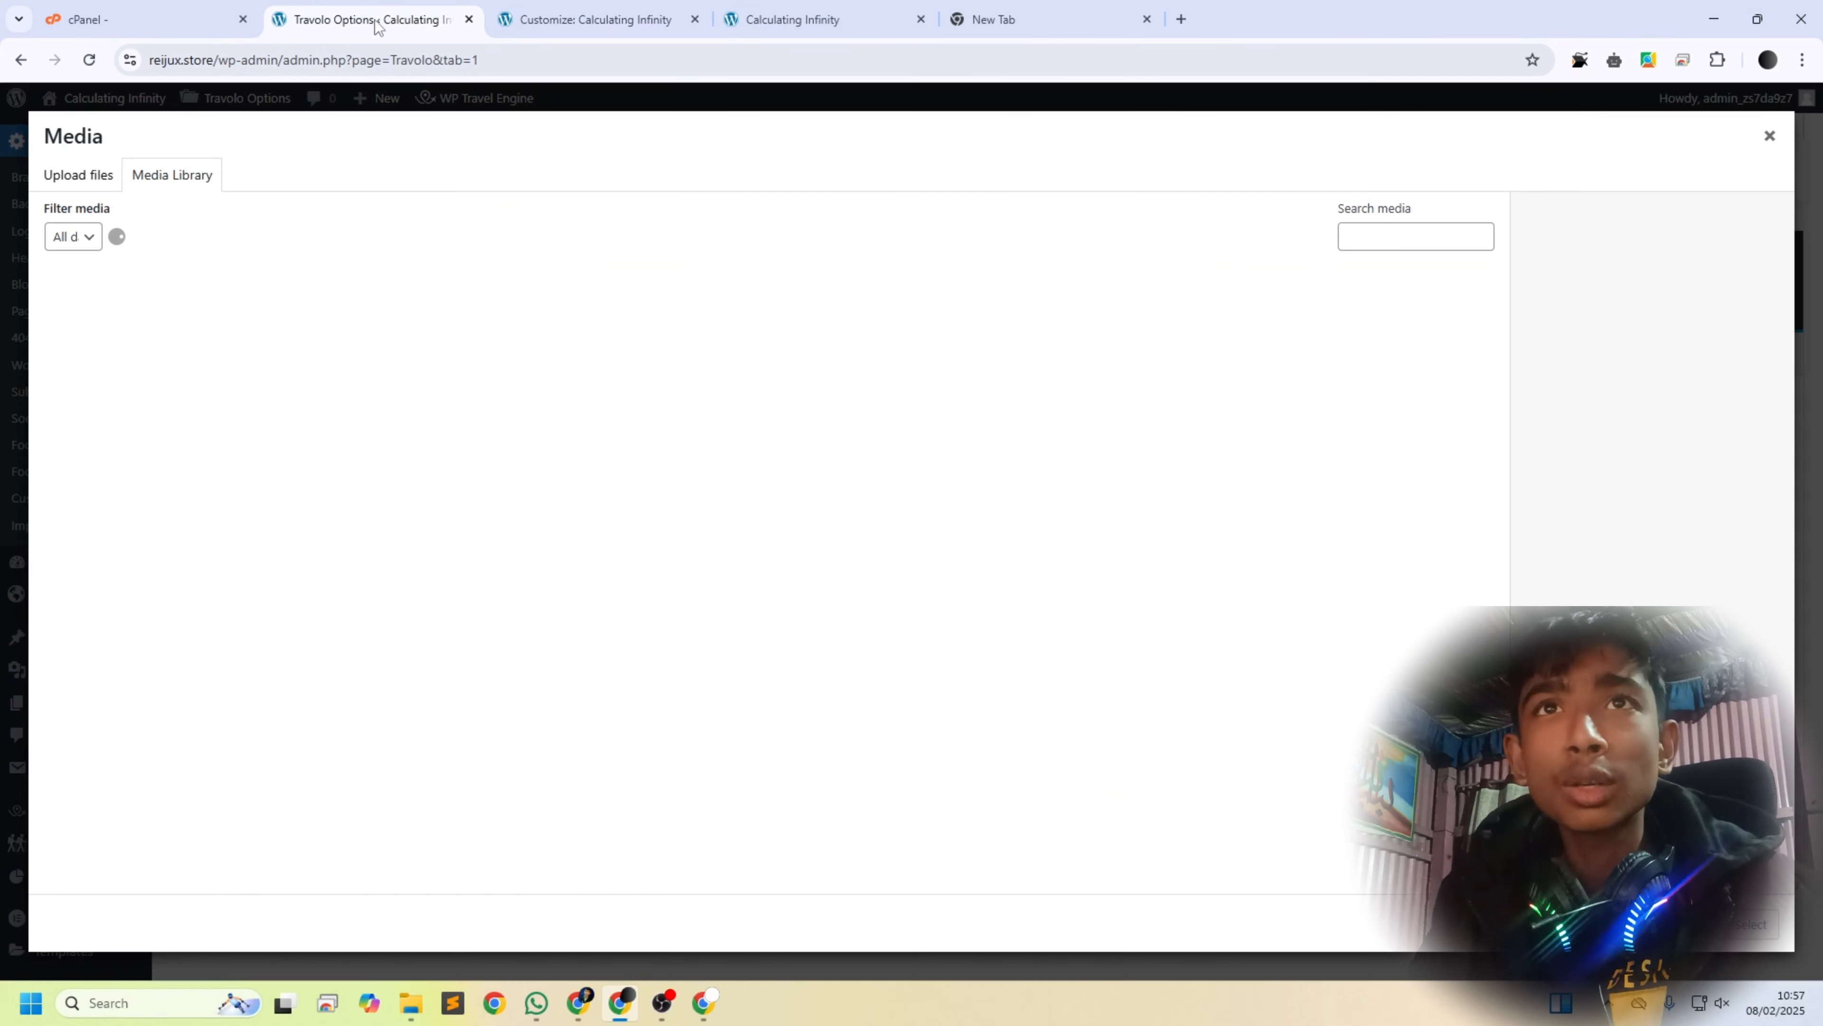
pyautogui.click(1757, 930)
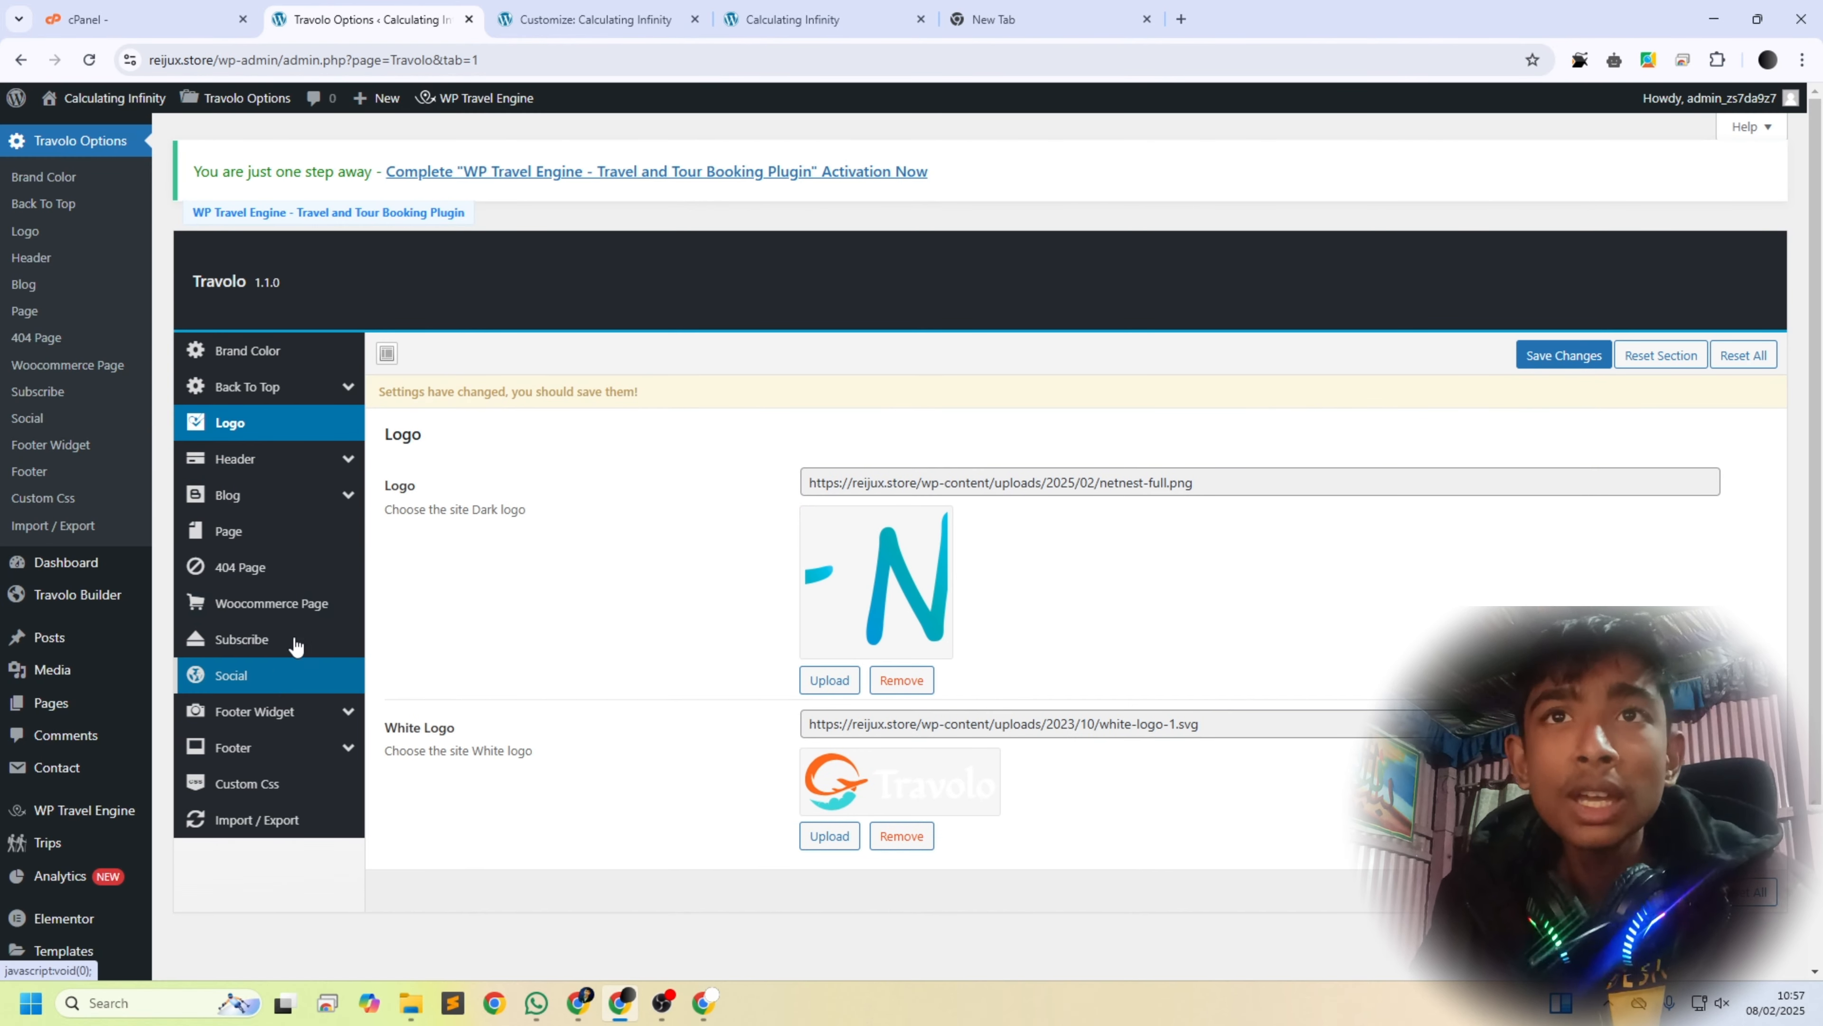
# Step: Look through the theme's Social, Header, Header Logo, Header Menu and Cart Offcanvas settings
pyautogui.click(327, 675)
pyautogui.moveTo(338, 709)
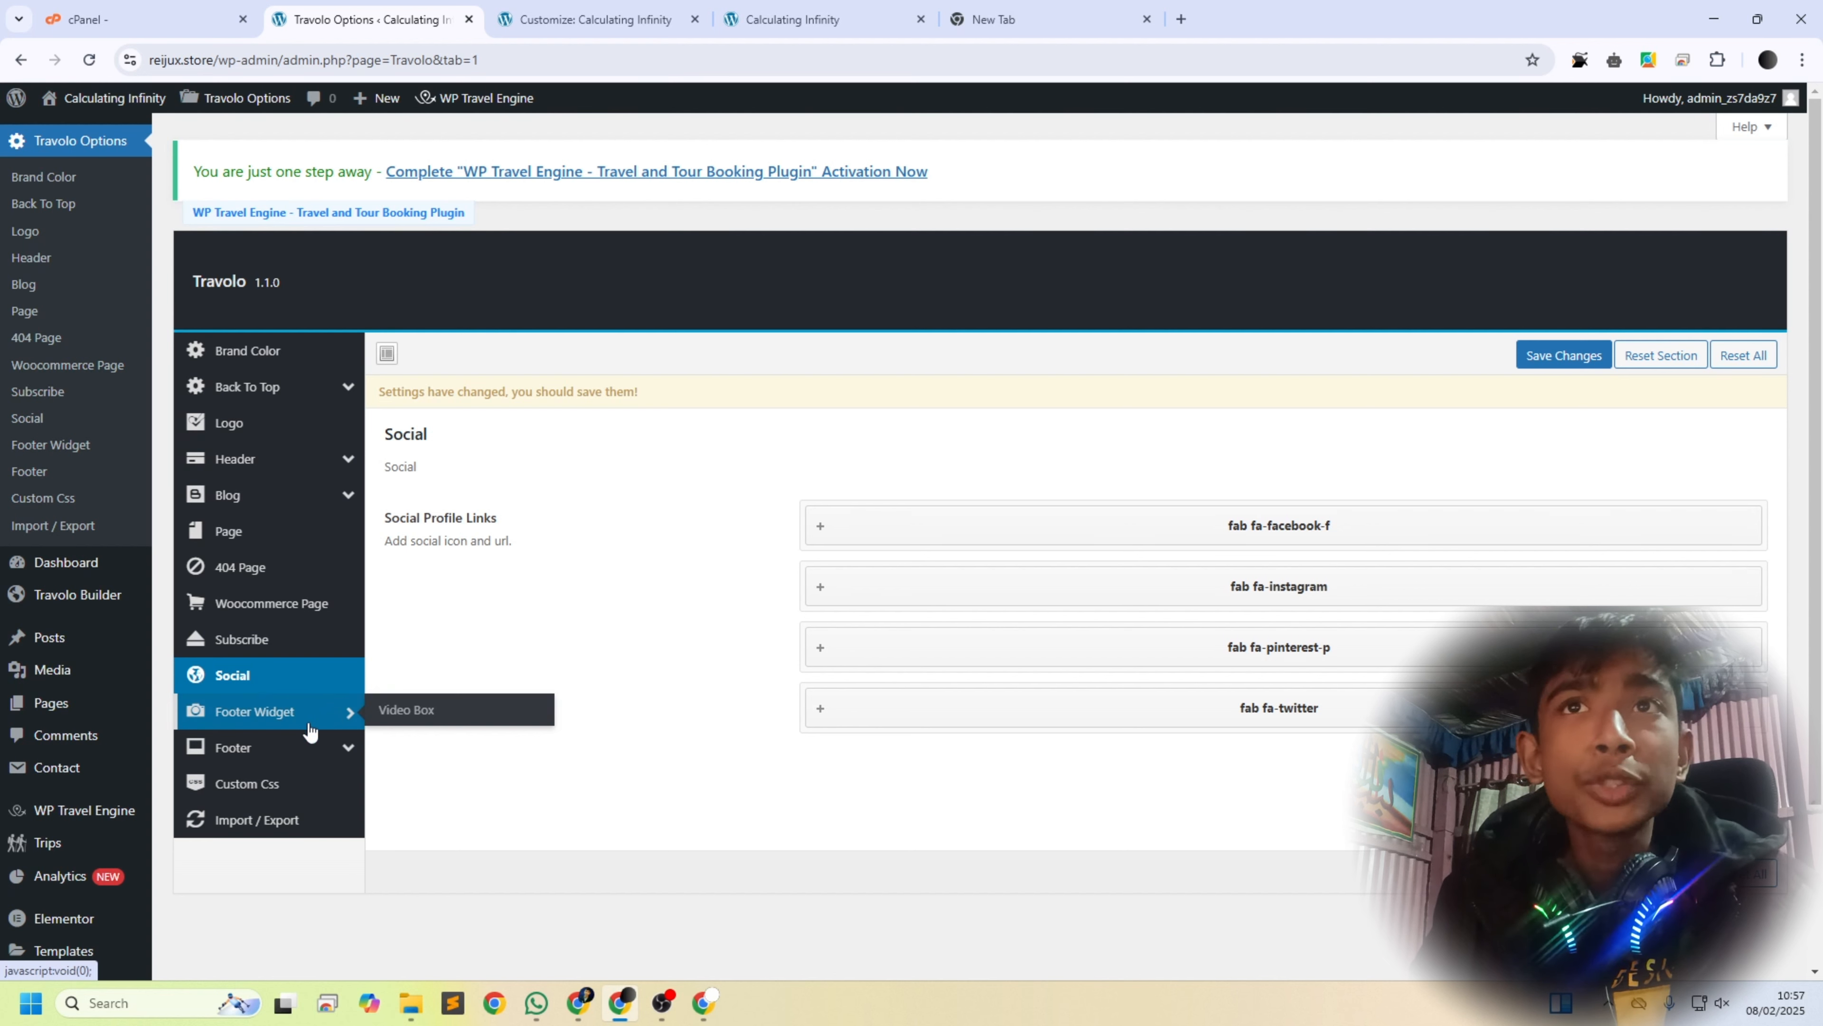
pyautogui.click(237, 458)
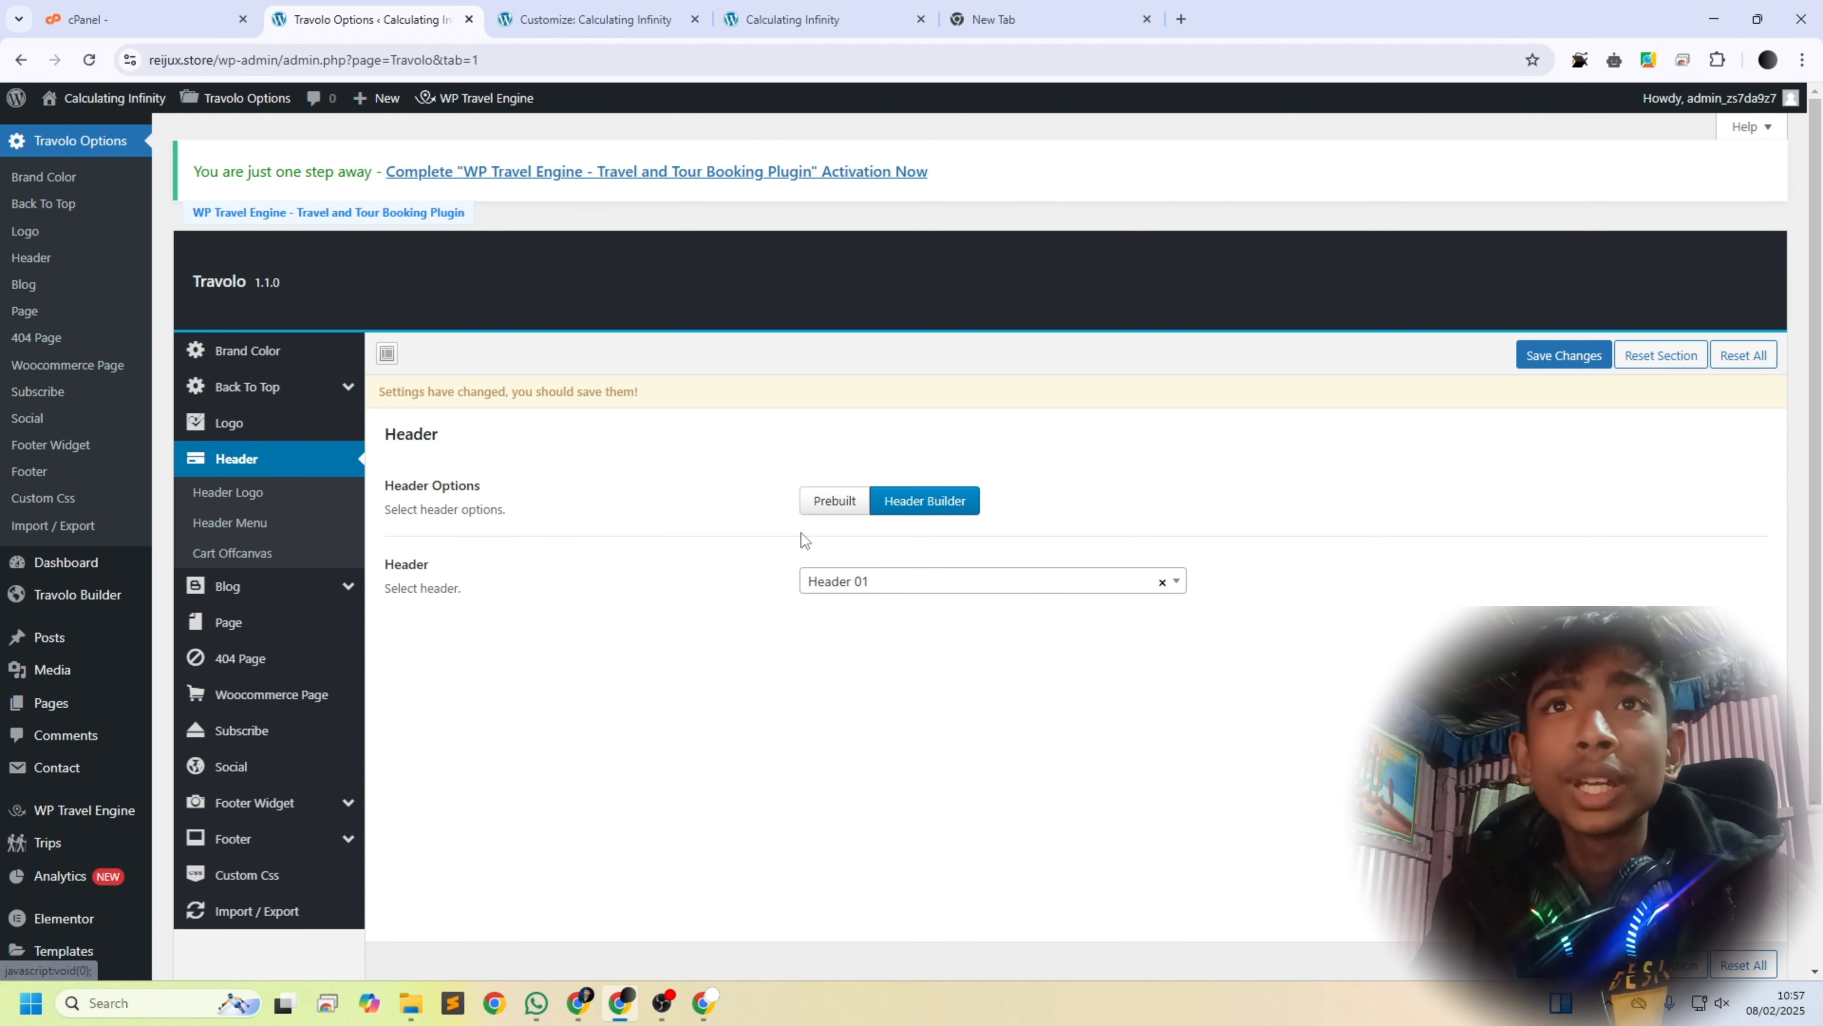
pyautogui.click(239, 496)
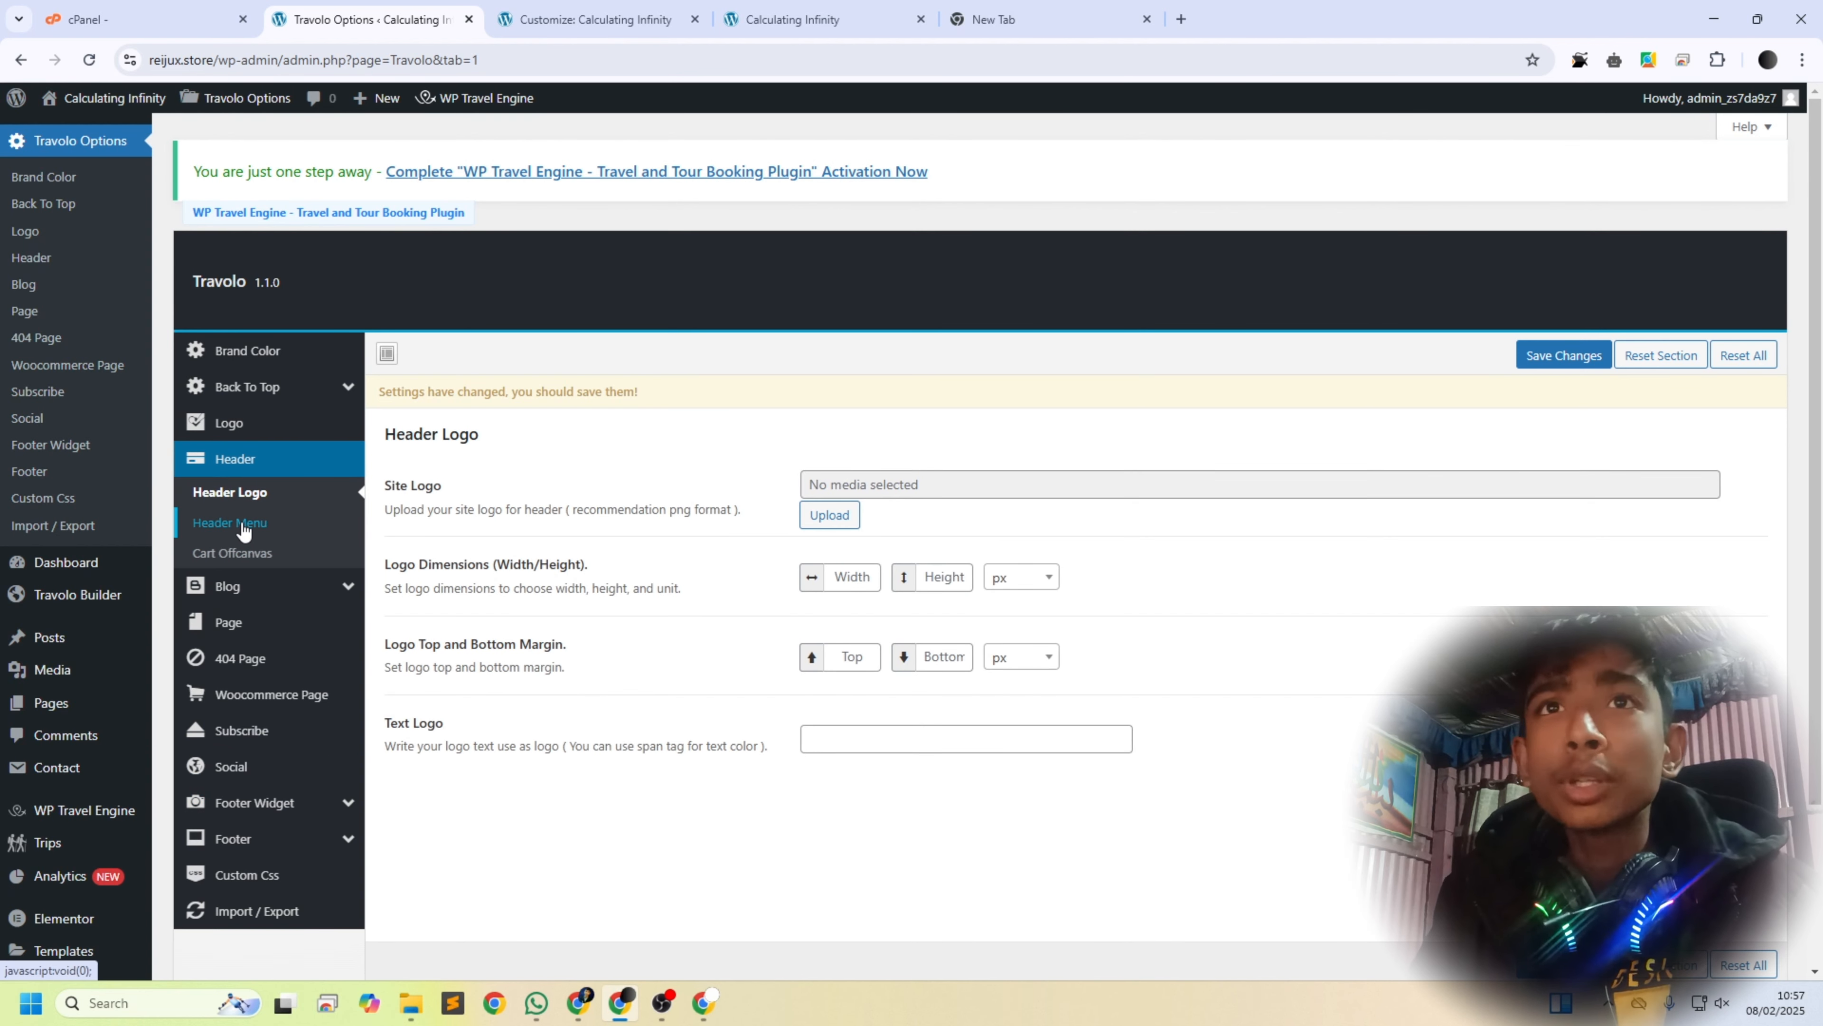
pyautogui.click(242, 528)
pyautogui.click(234, 560)
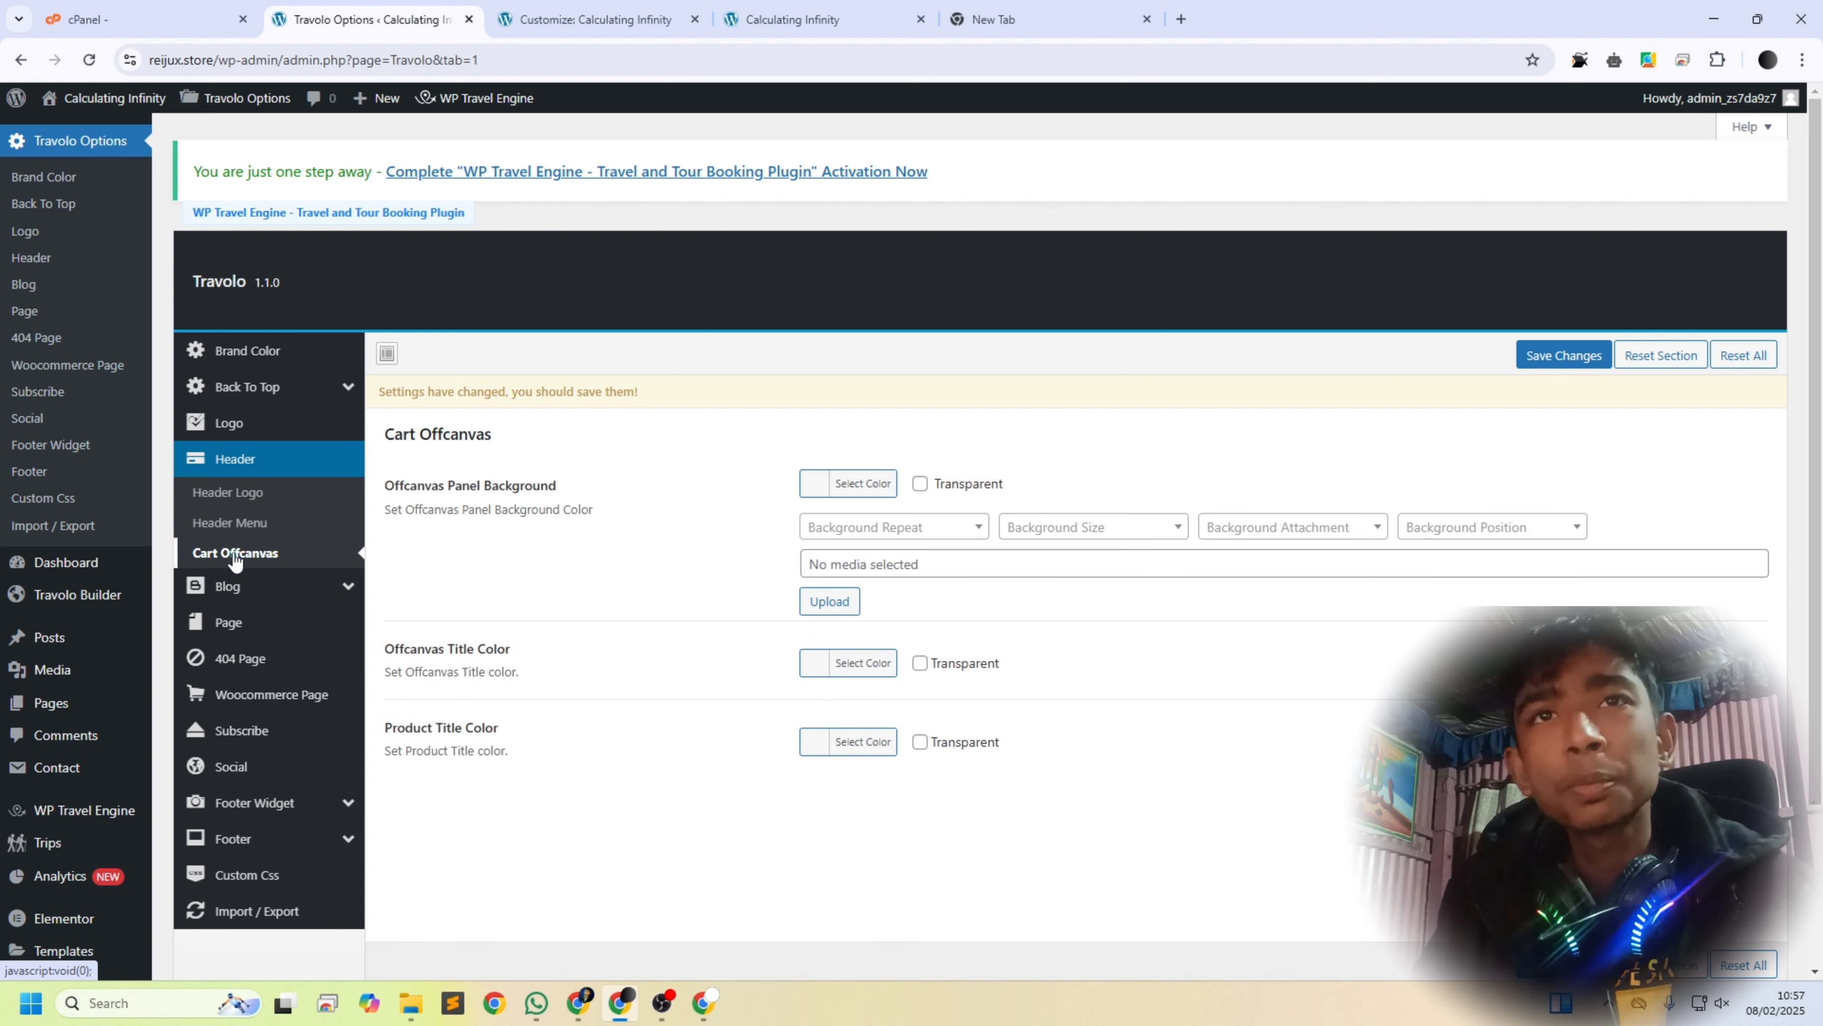
pyautogui.scroll(-1, 239, 624)
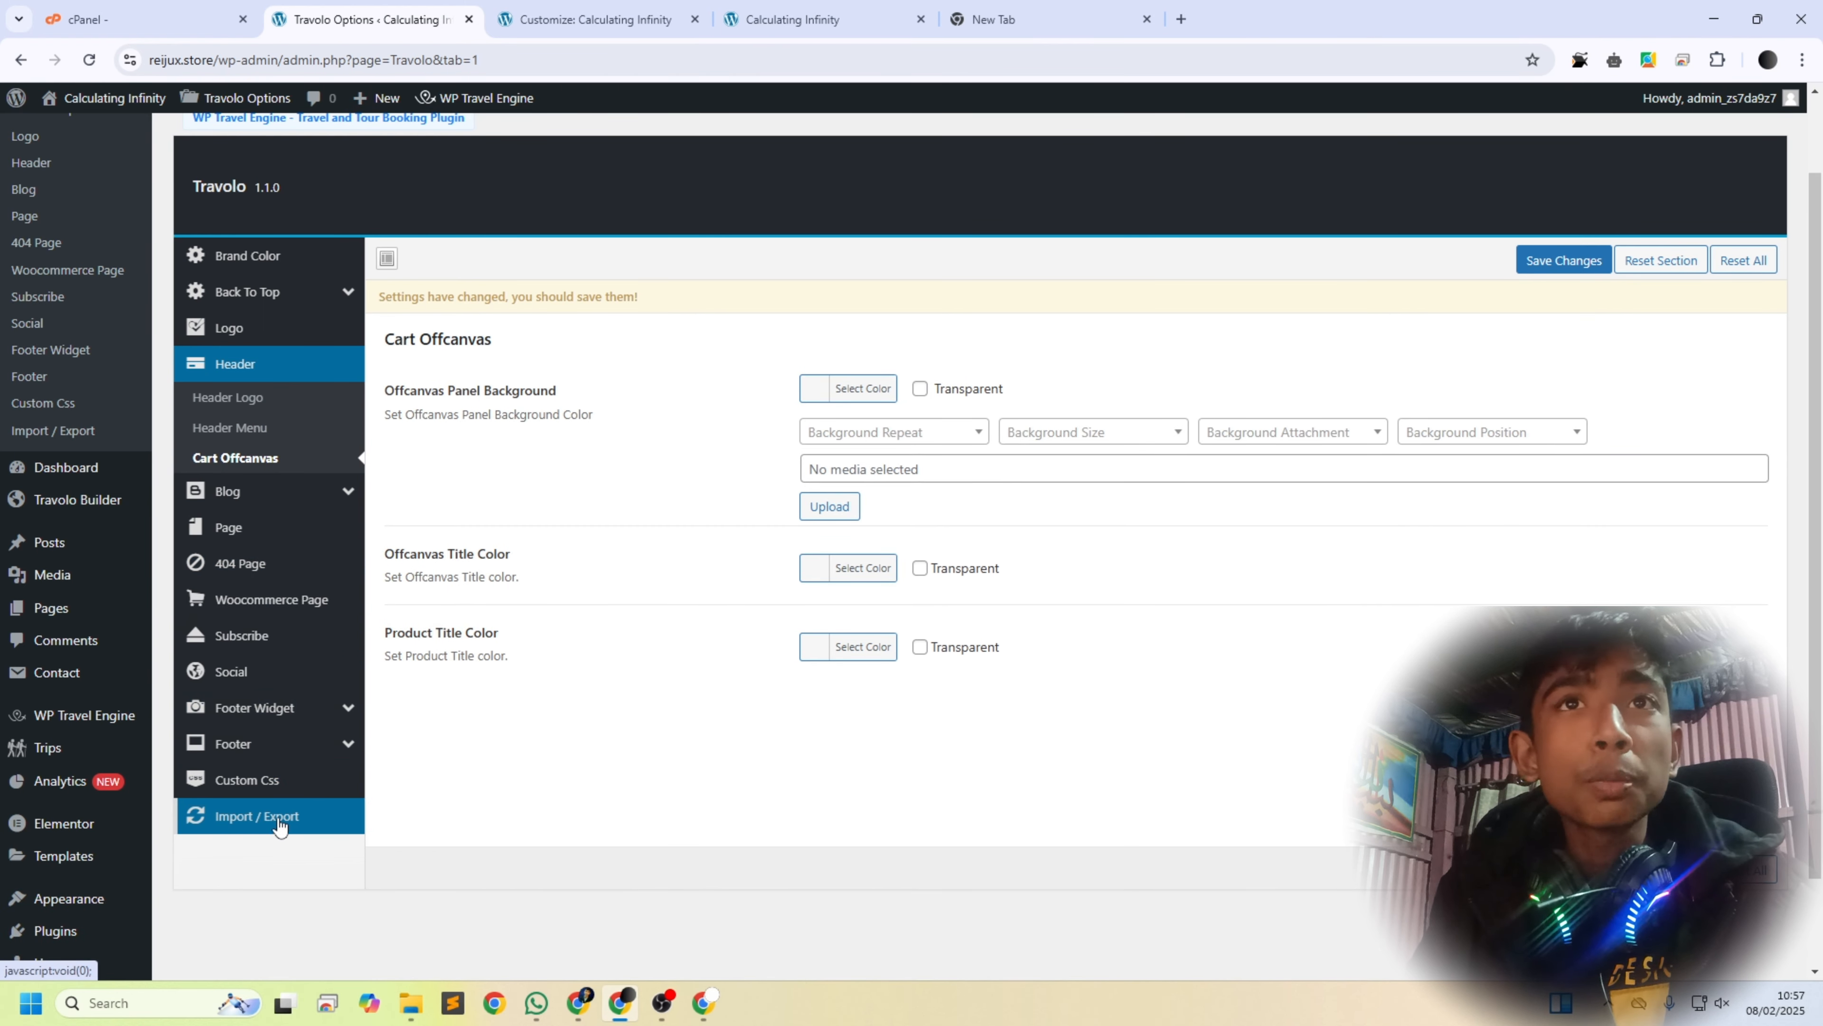
# Step: Open the Travolo Builder page and view the WP Travel Engine bookings list
pyautogui.moveTo(81, 486)
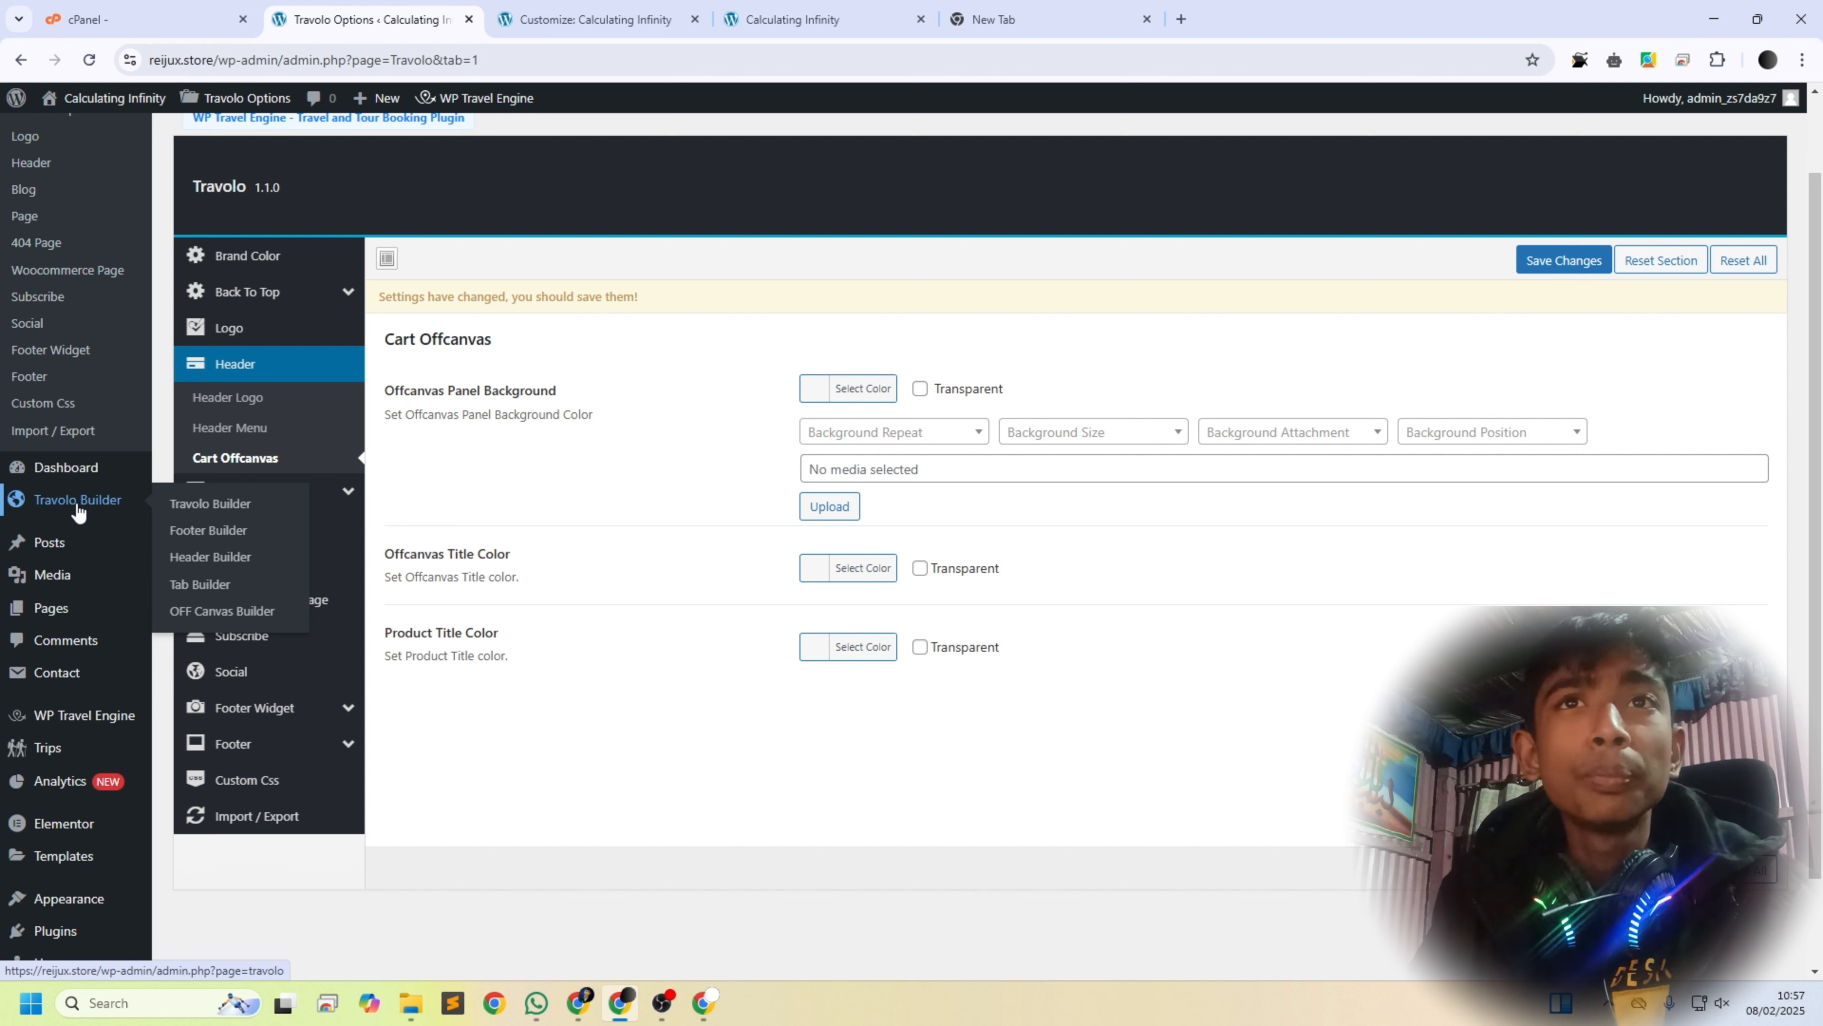
pyautogui.click(78, 503)
pyautogui.click(969, 193)
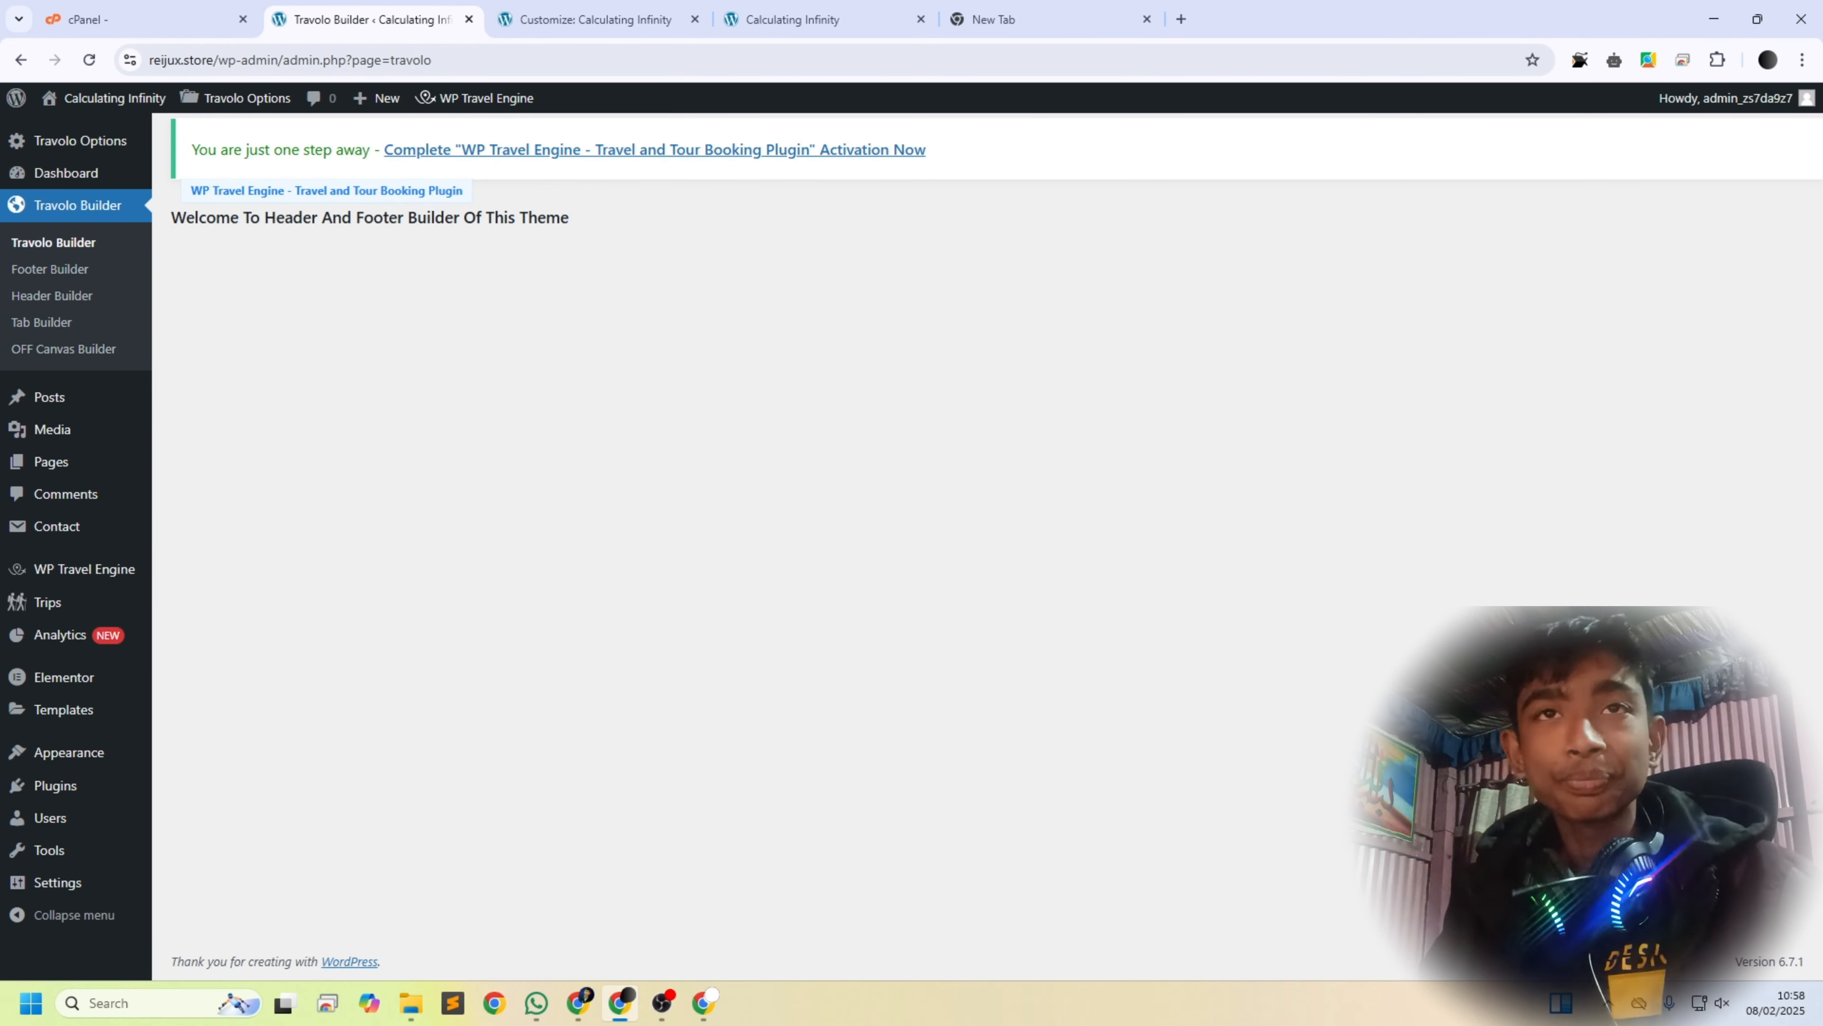
pyautogui.moveTo(102, 575)
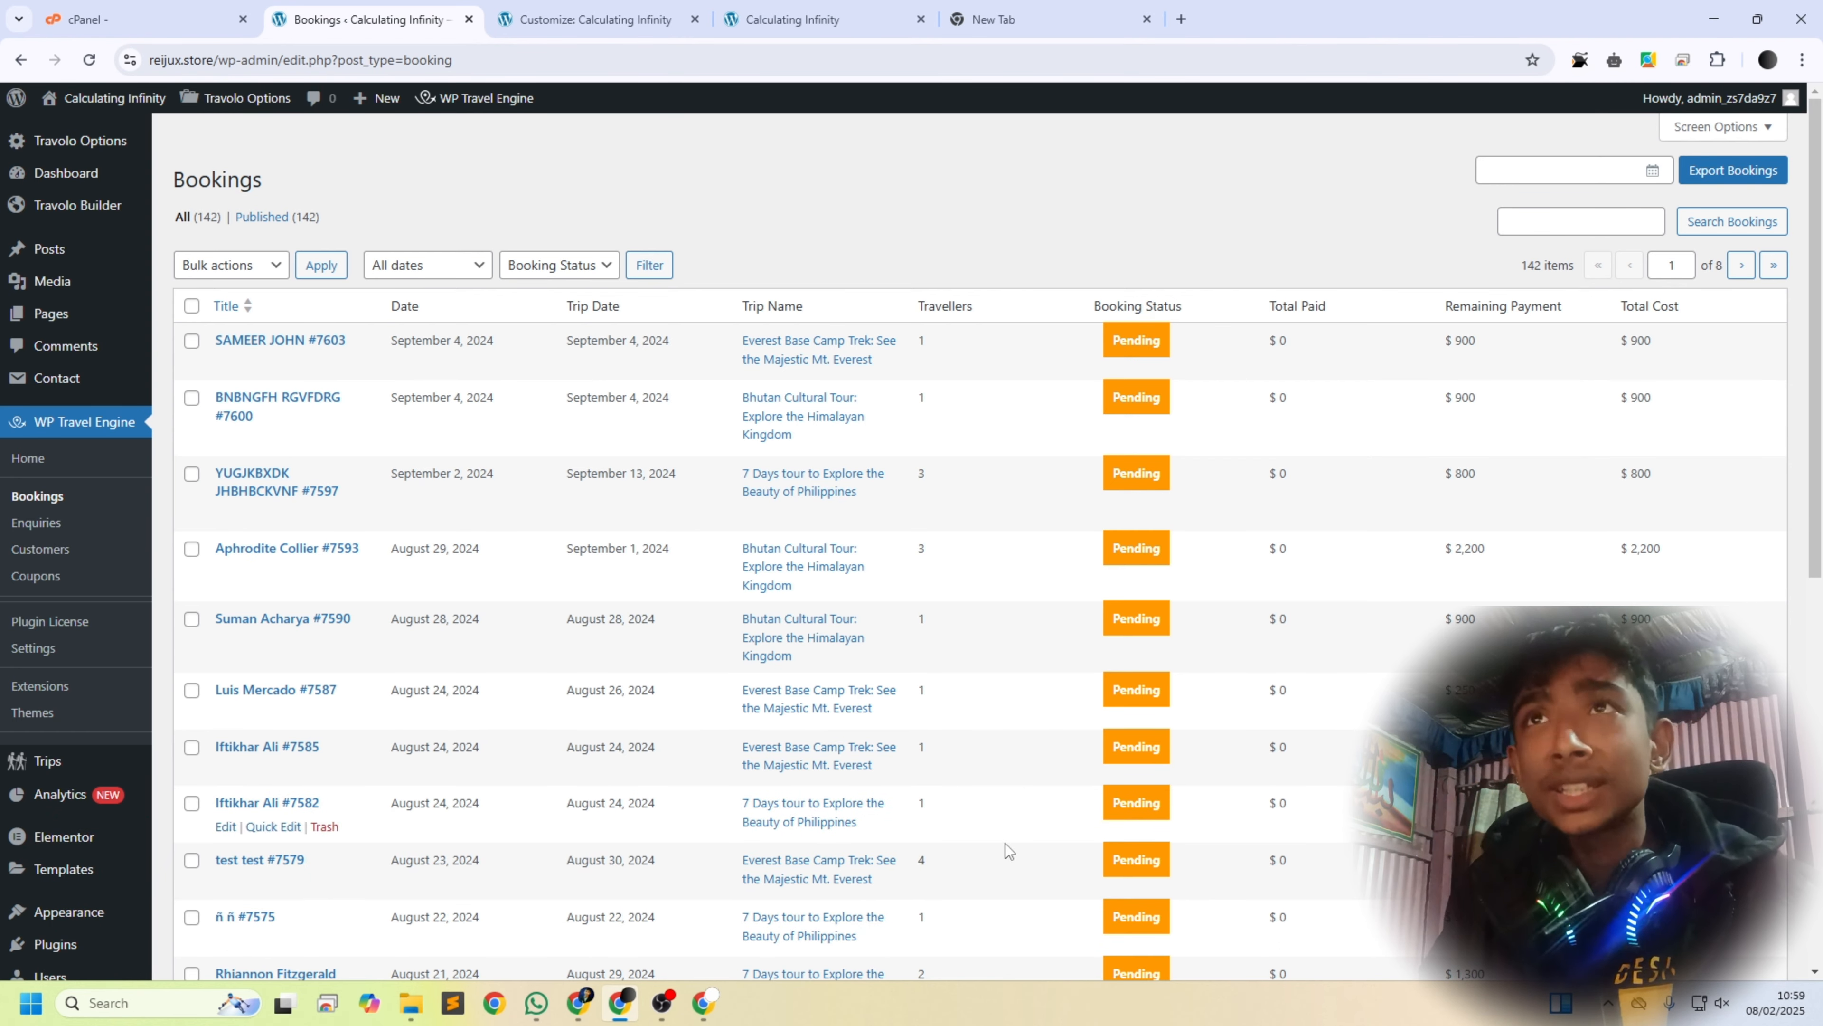
# Step: Switch to the other Chrome window and search Google for the digital product seller's name in the empty tab
pyautogui.click(591, 1017)
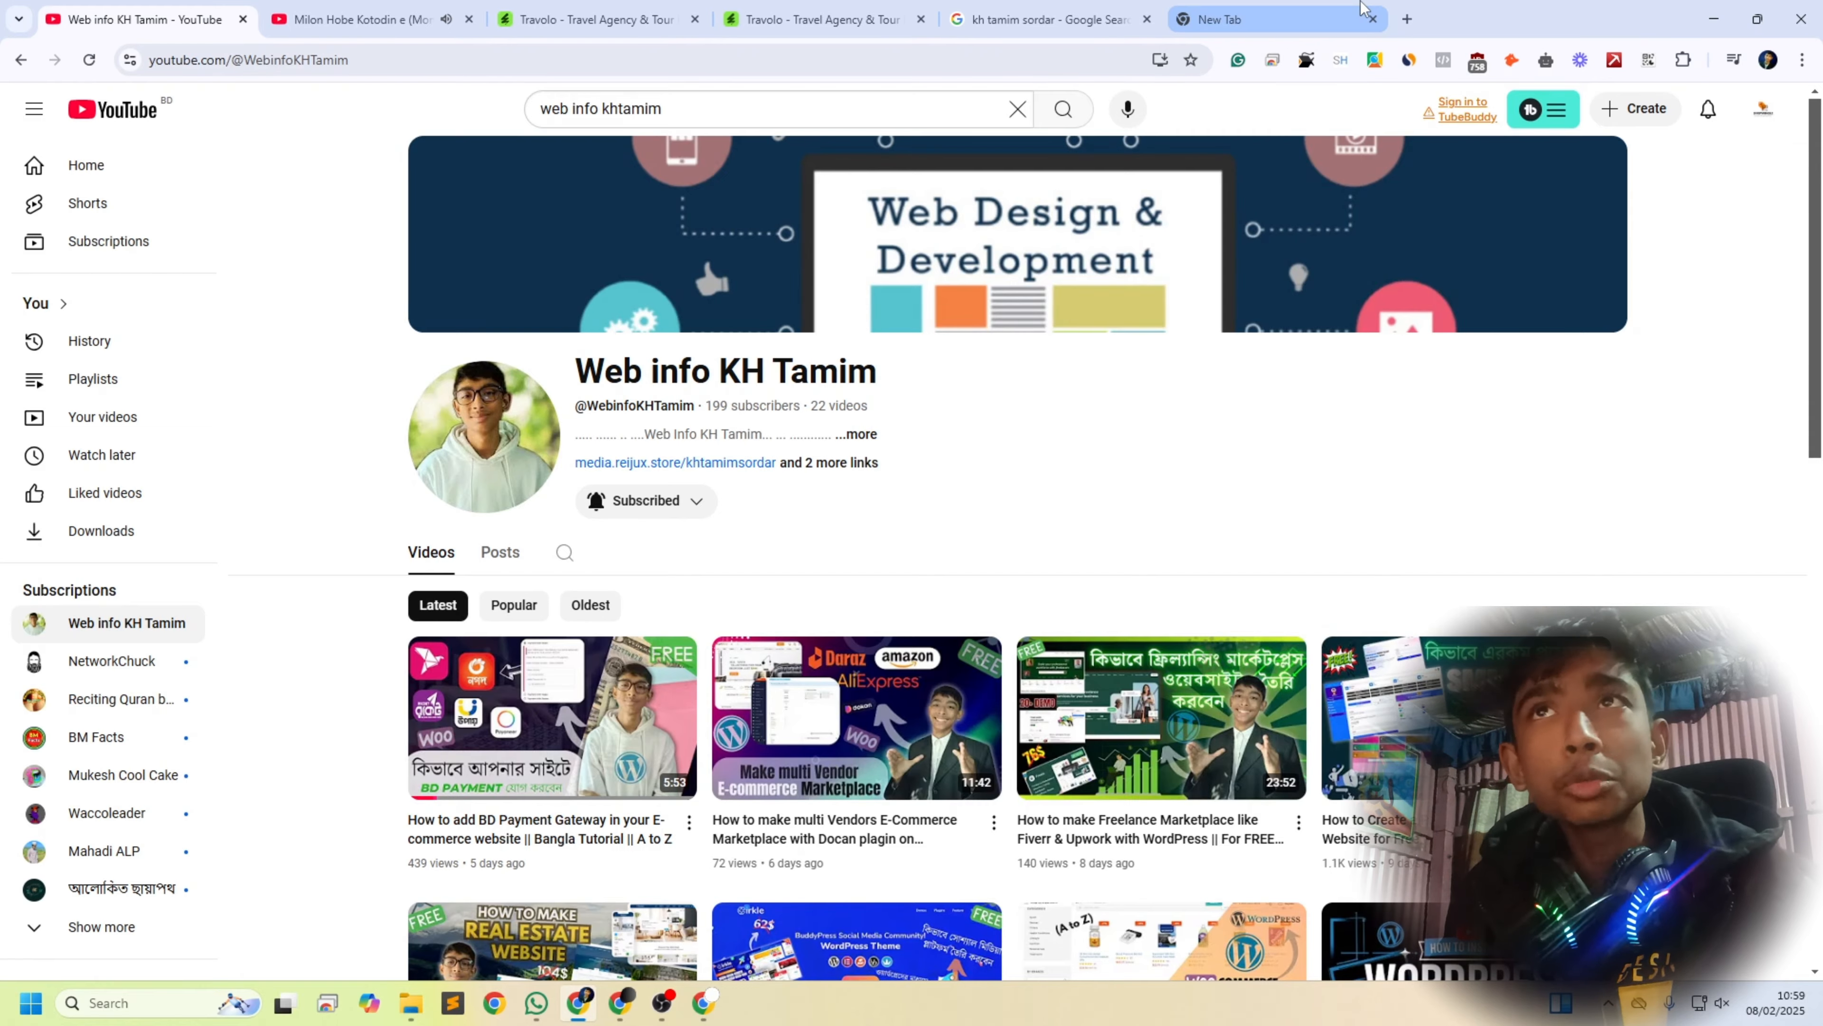
pyautogui.click(1355, 10)
pyautogui.click(662, 7)
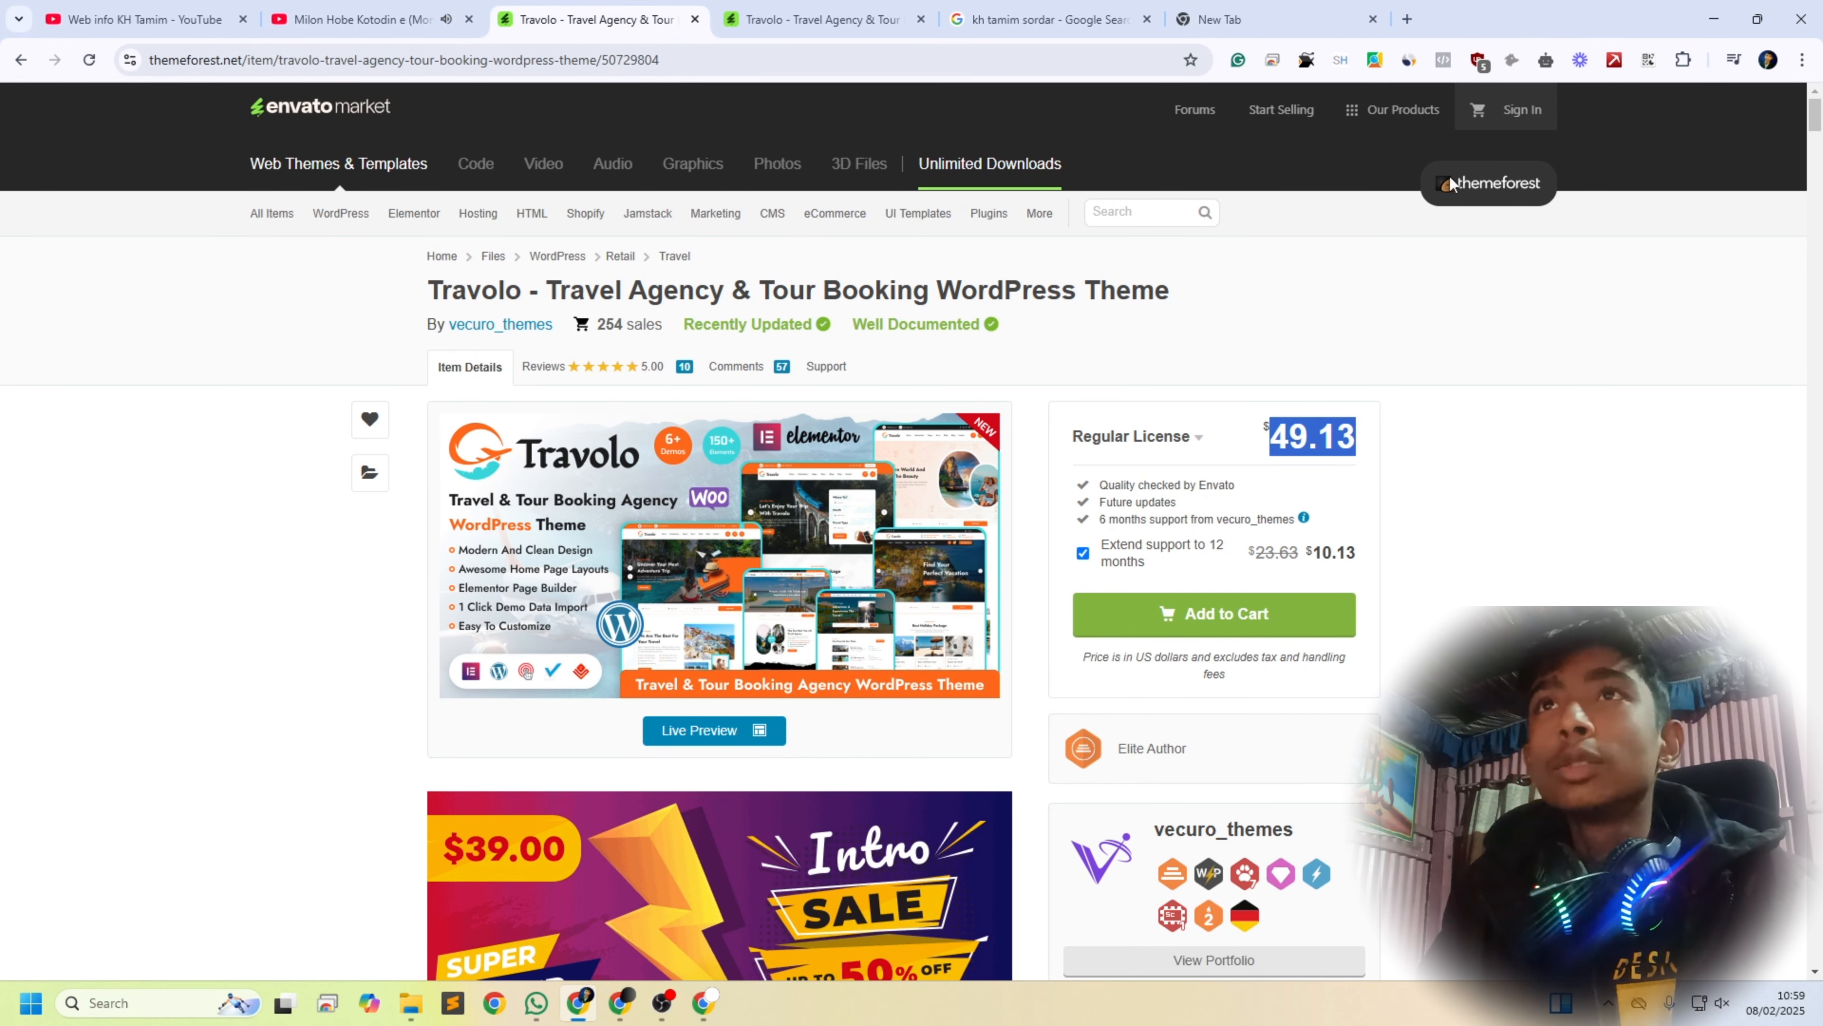
pyautogui.click(1123, 9)
pyautogui.click(1209, 7)
pyautogui.click(930, 59)
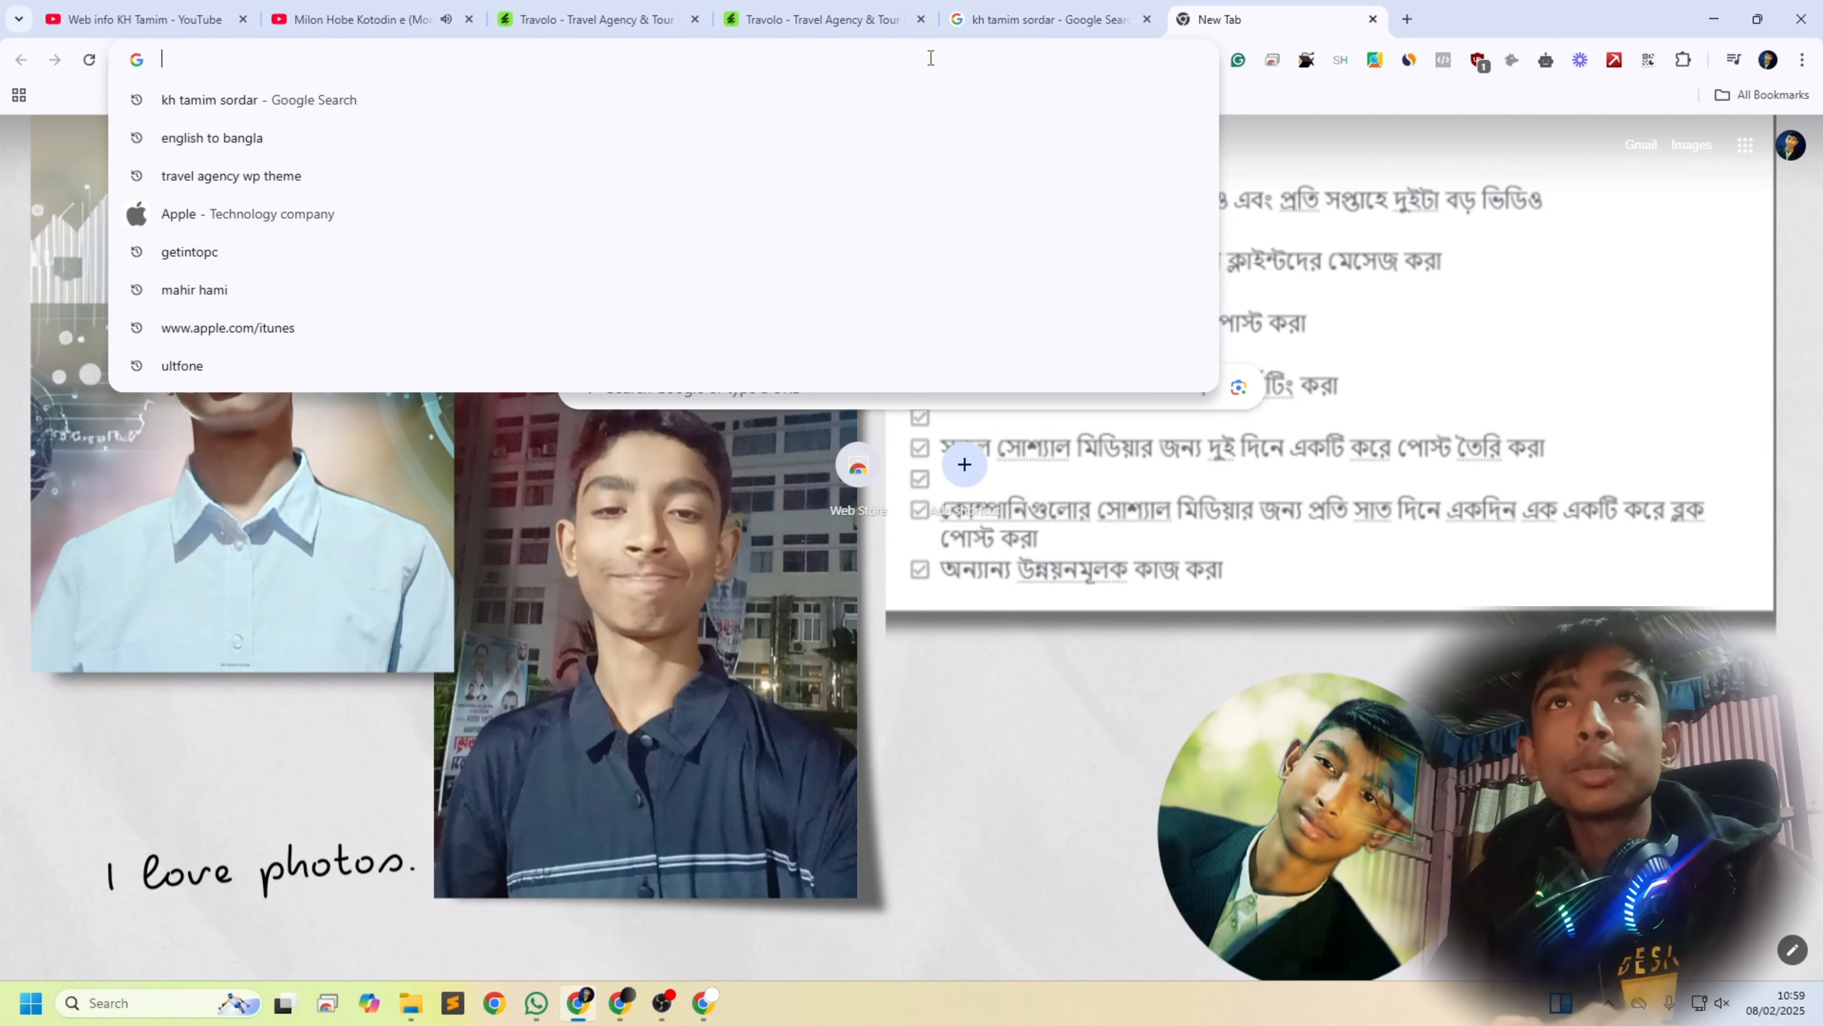
pyautogui.click(619, 99)
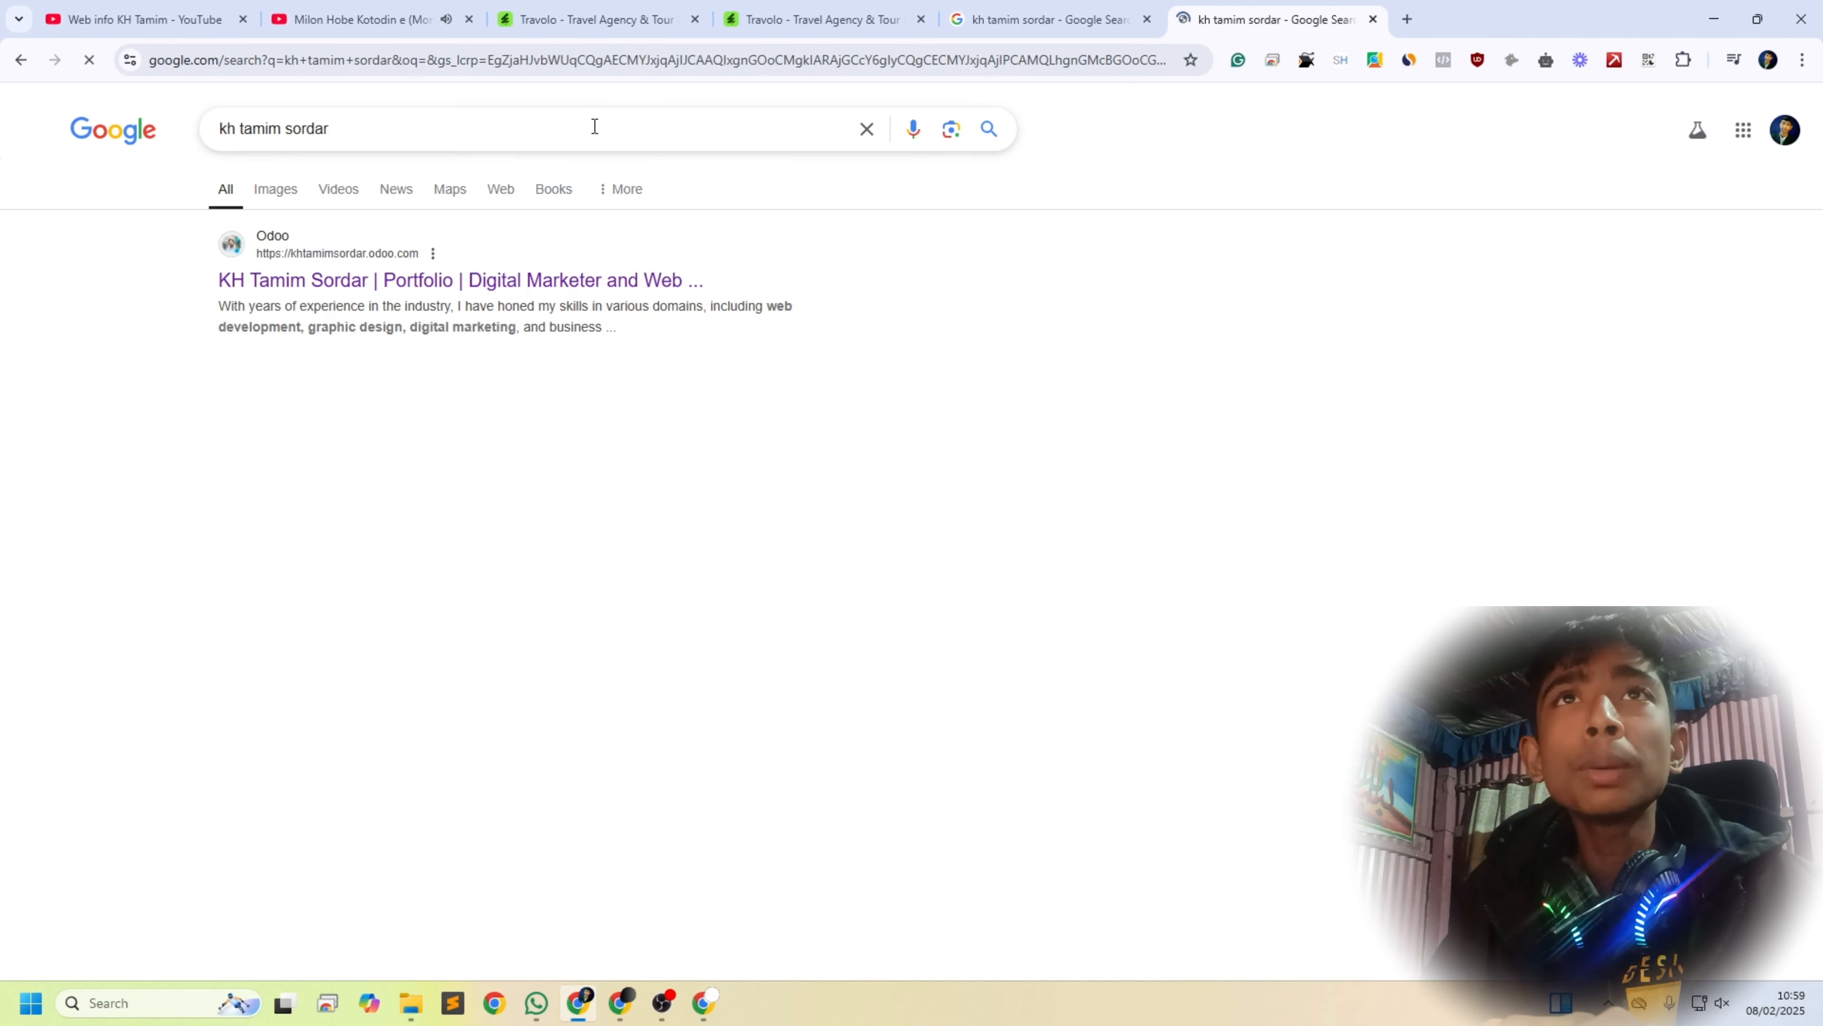
pyautogui.click(167, 12)
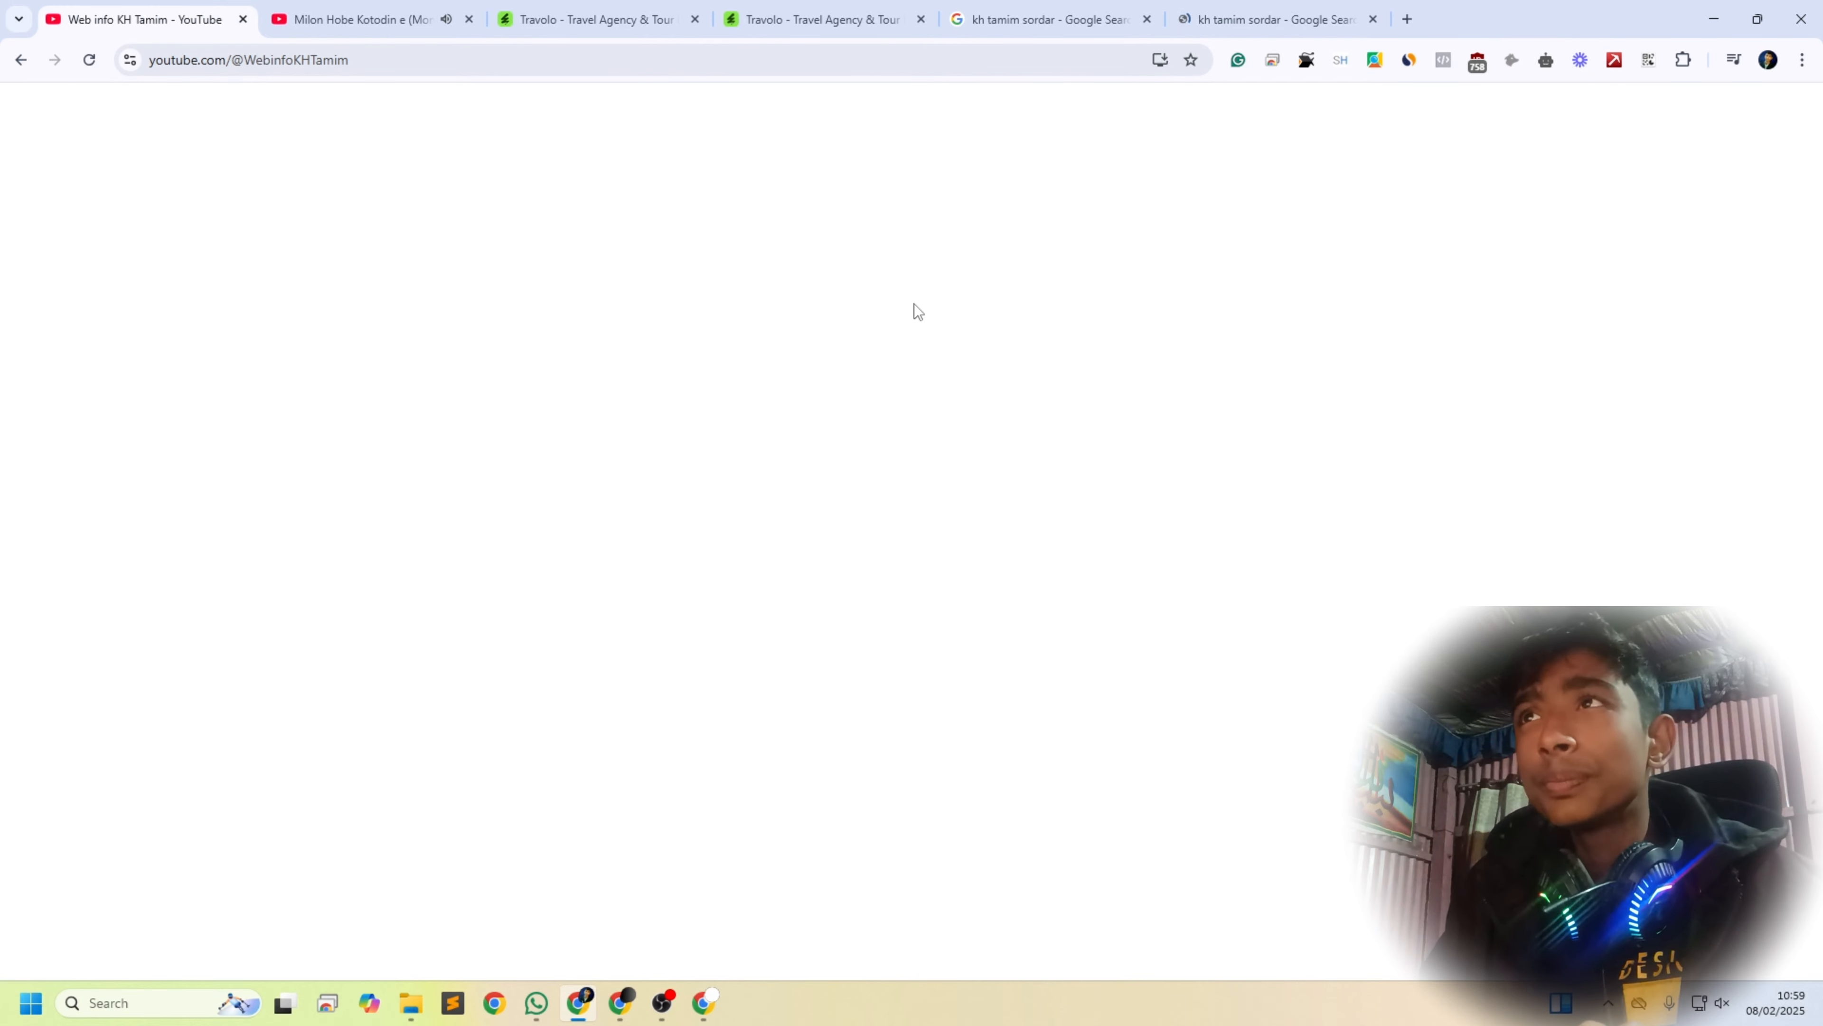
pyautogui.click(1278, 19)
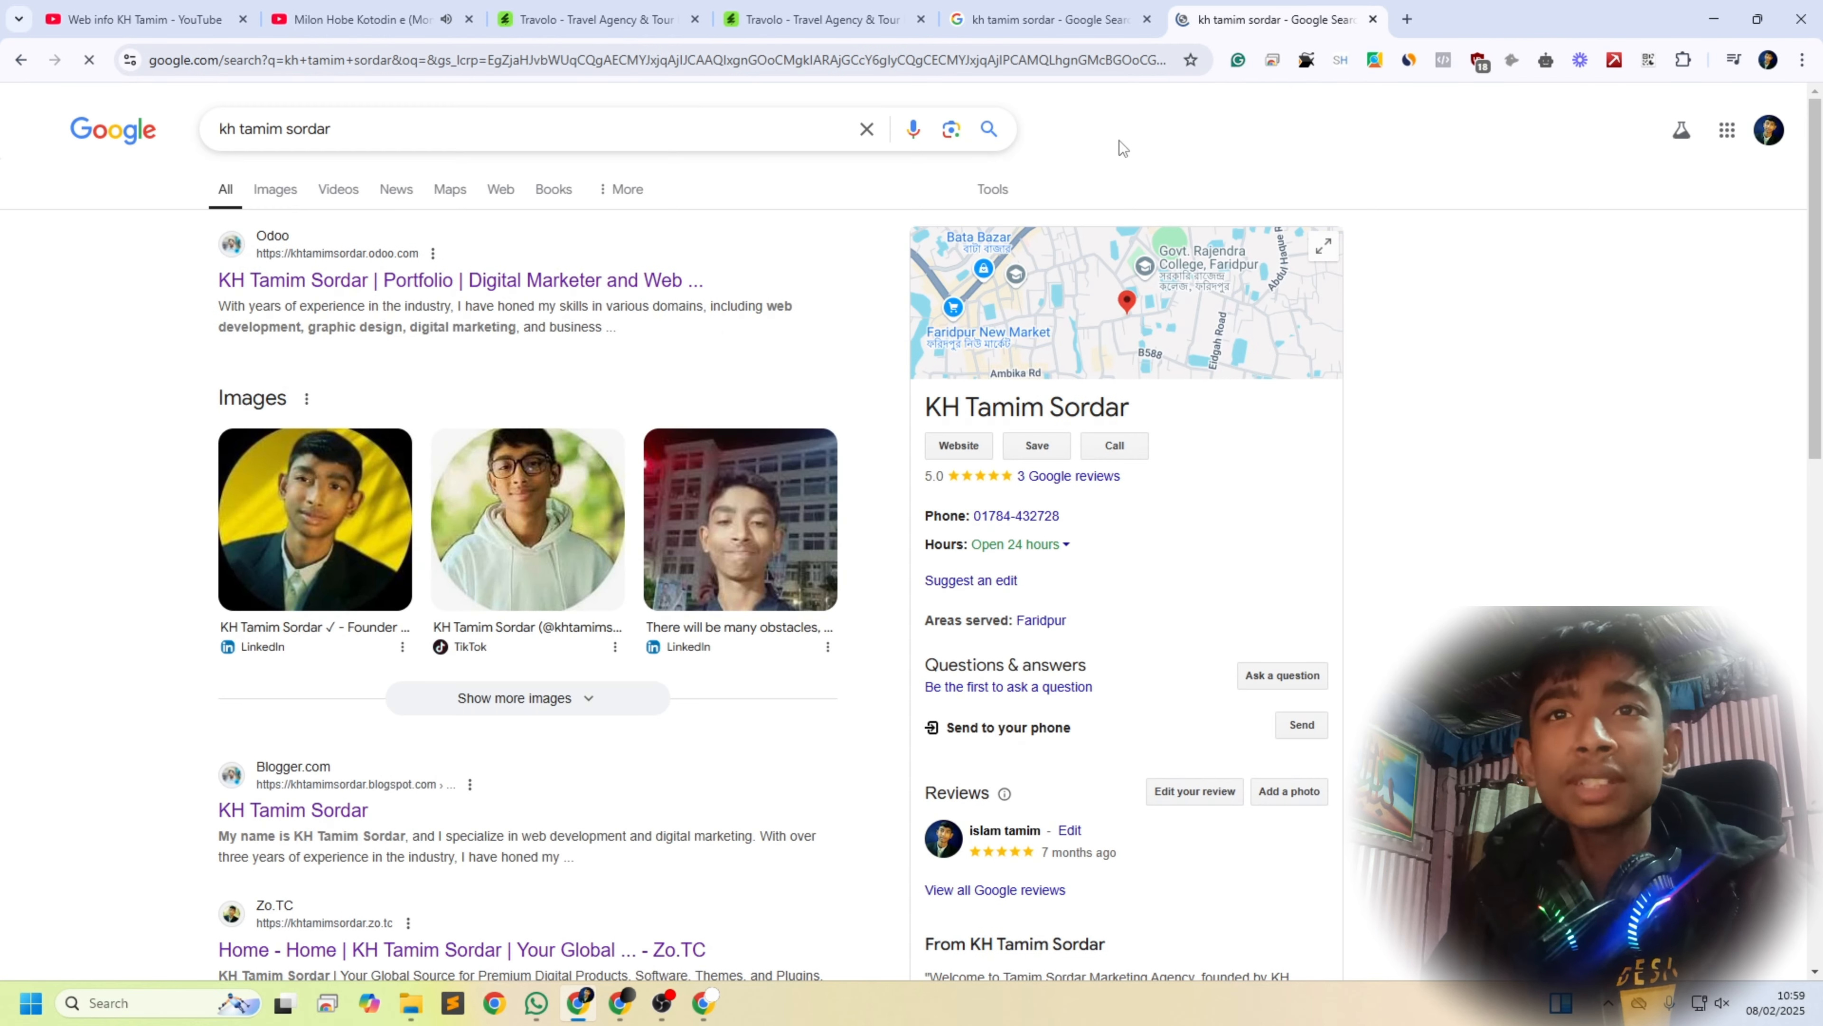
# Step: Open the seller's Zo.TC online store from the search results
pyautogui.scroll(-4, 596, 323)
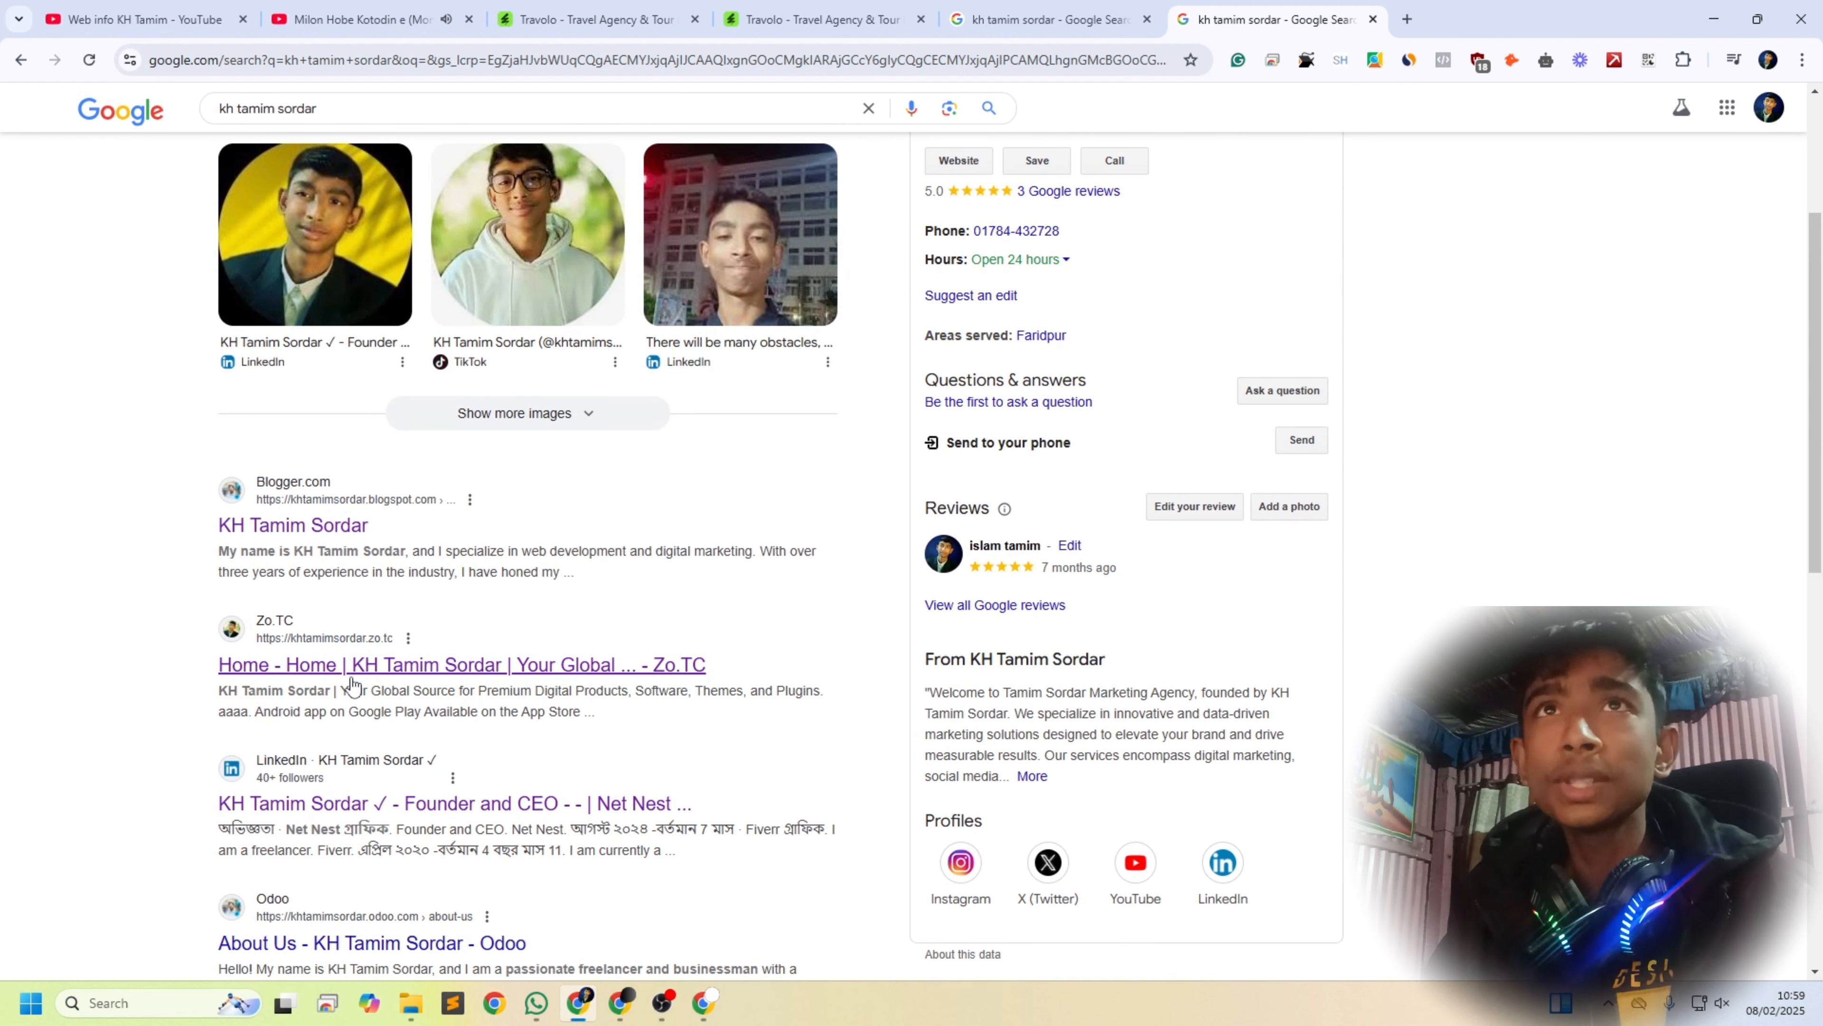
pyautogui.click(351, 678)
pyautogui.click(108, 10)
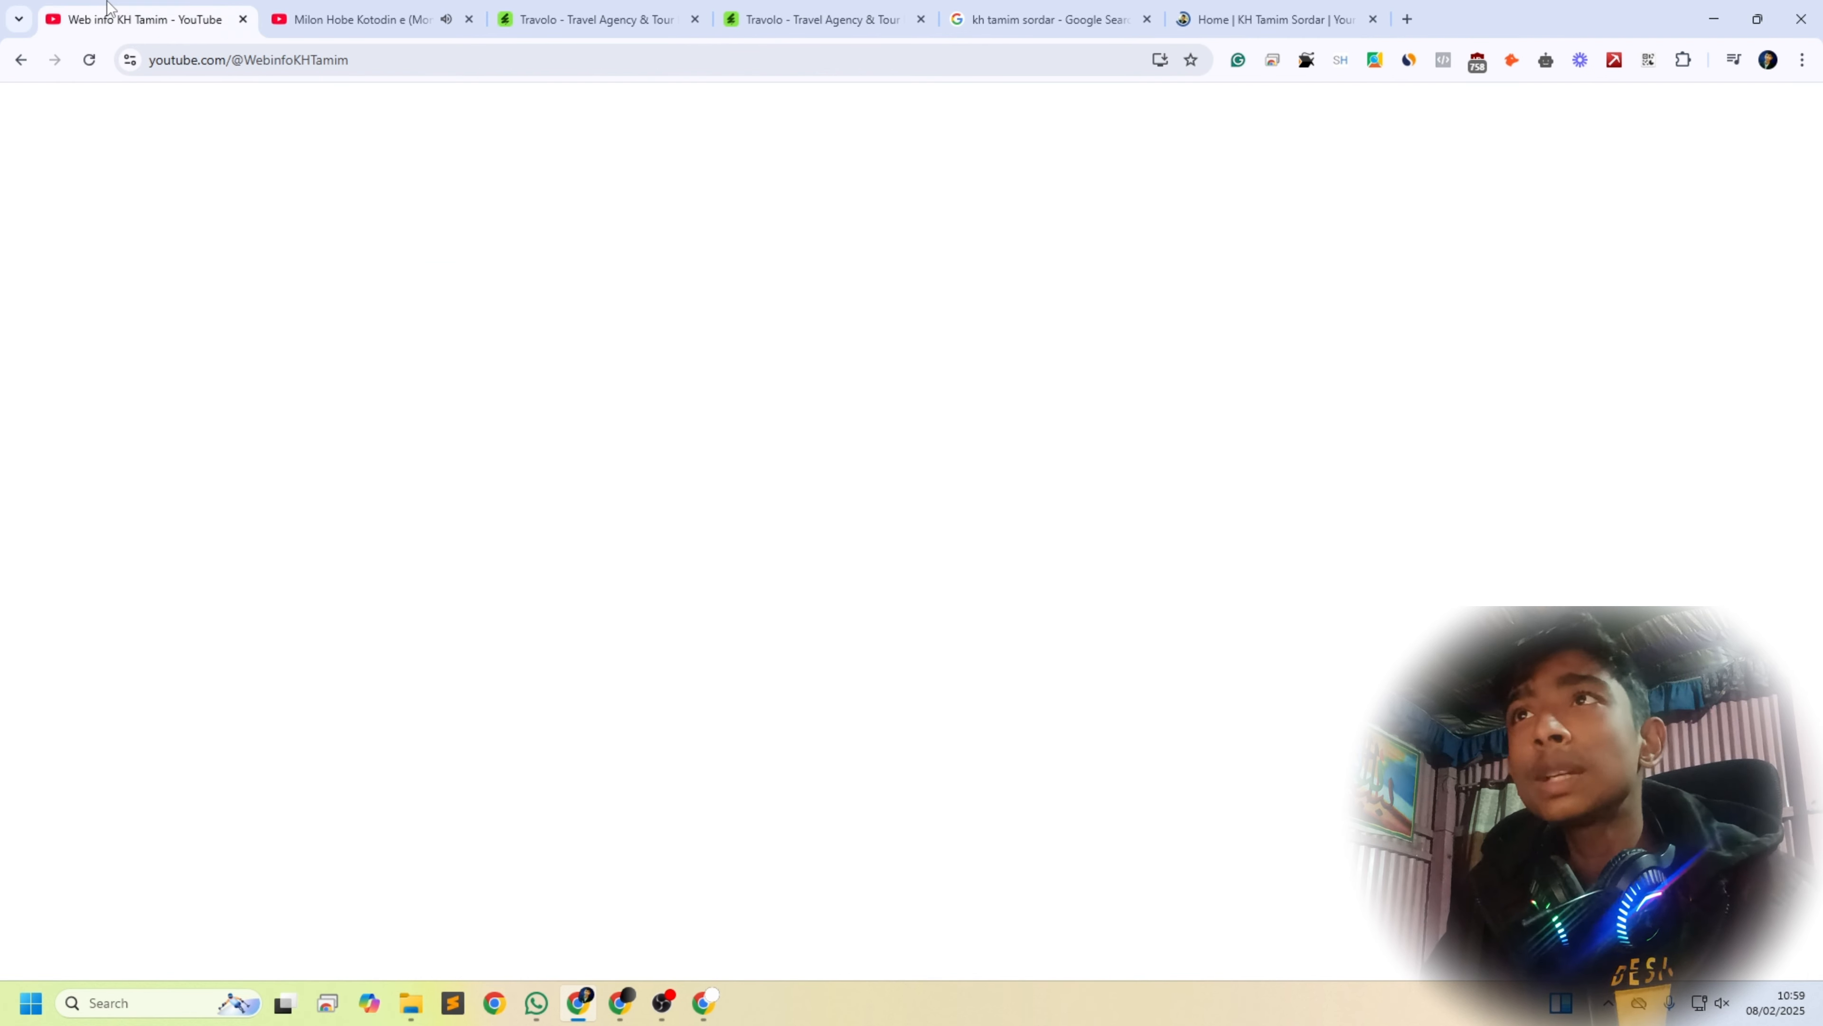
pyautogui.click(1267, 19)
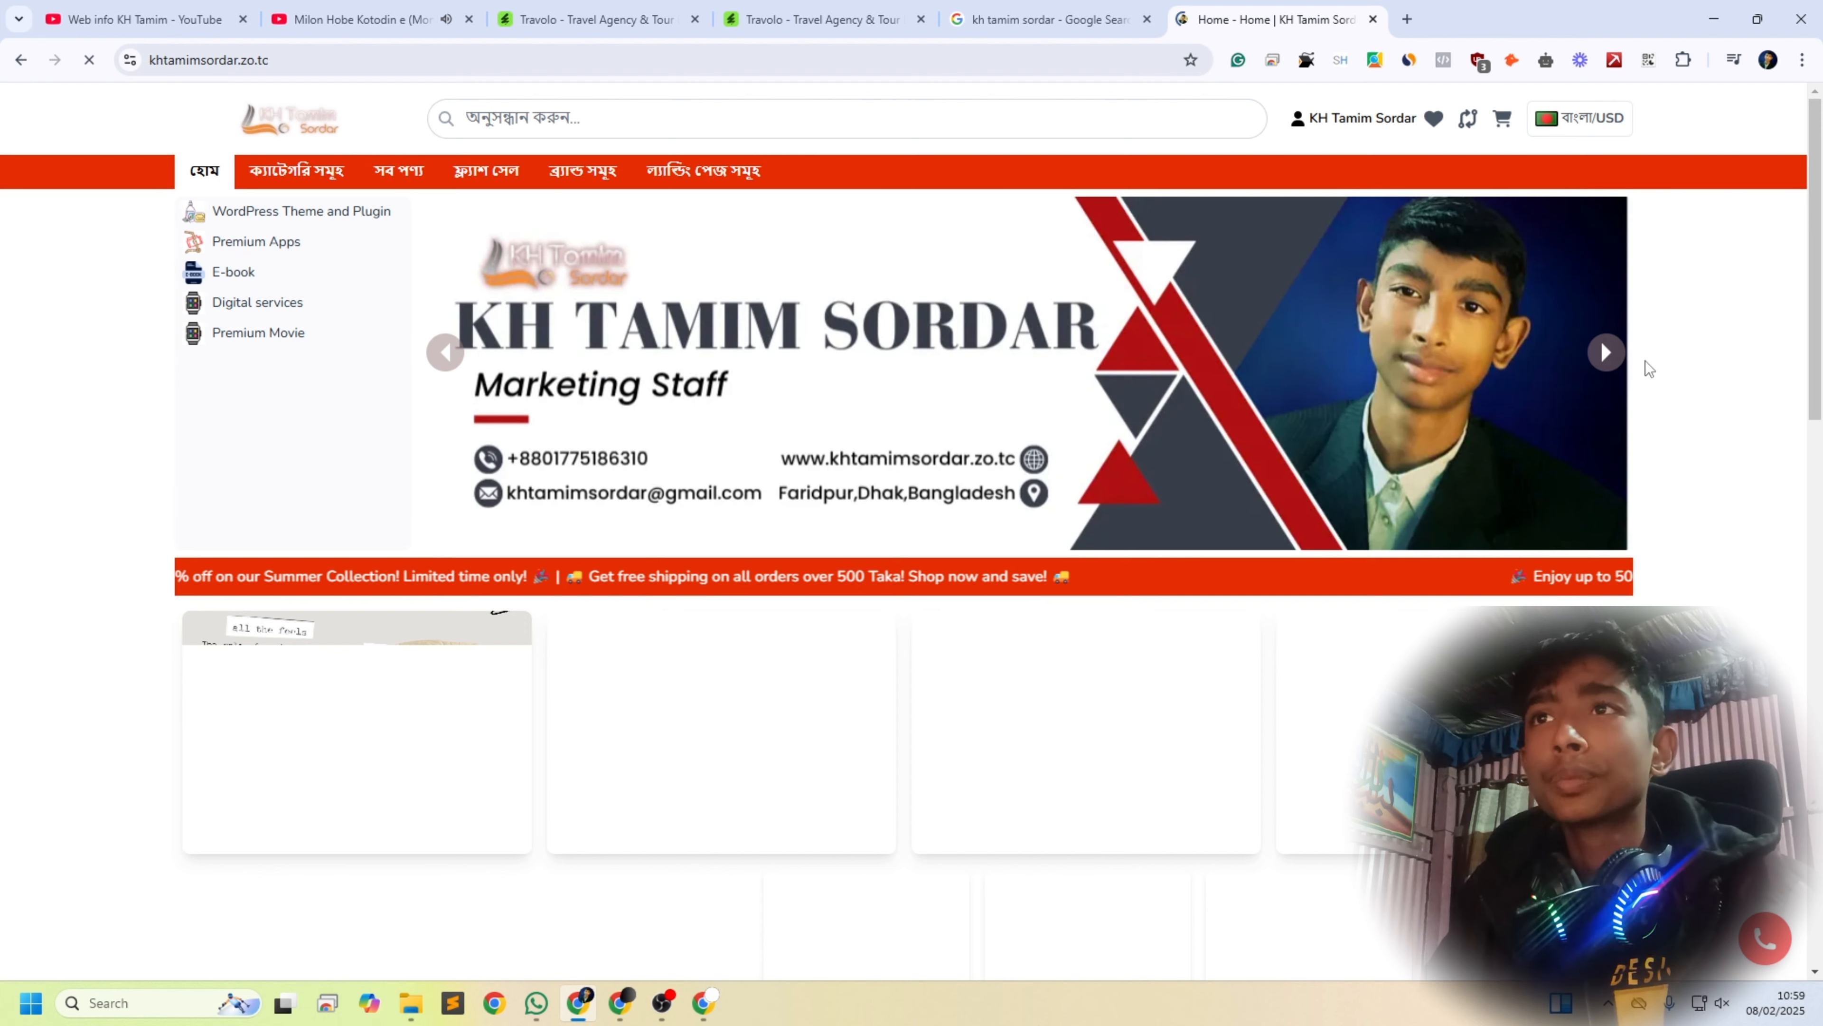
# Step: Browse the store's home page products and open the Travolo - Travel Agency & Tour Booking WordPress Theme product
pyautogui.scroll(-5, 1714, 385)
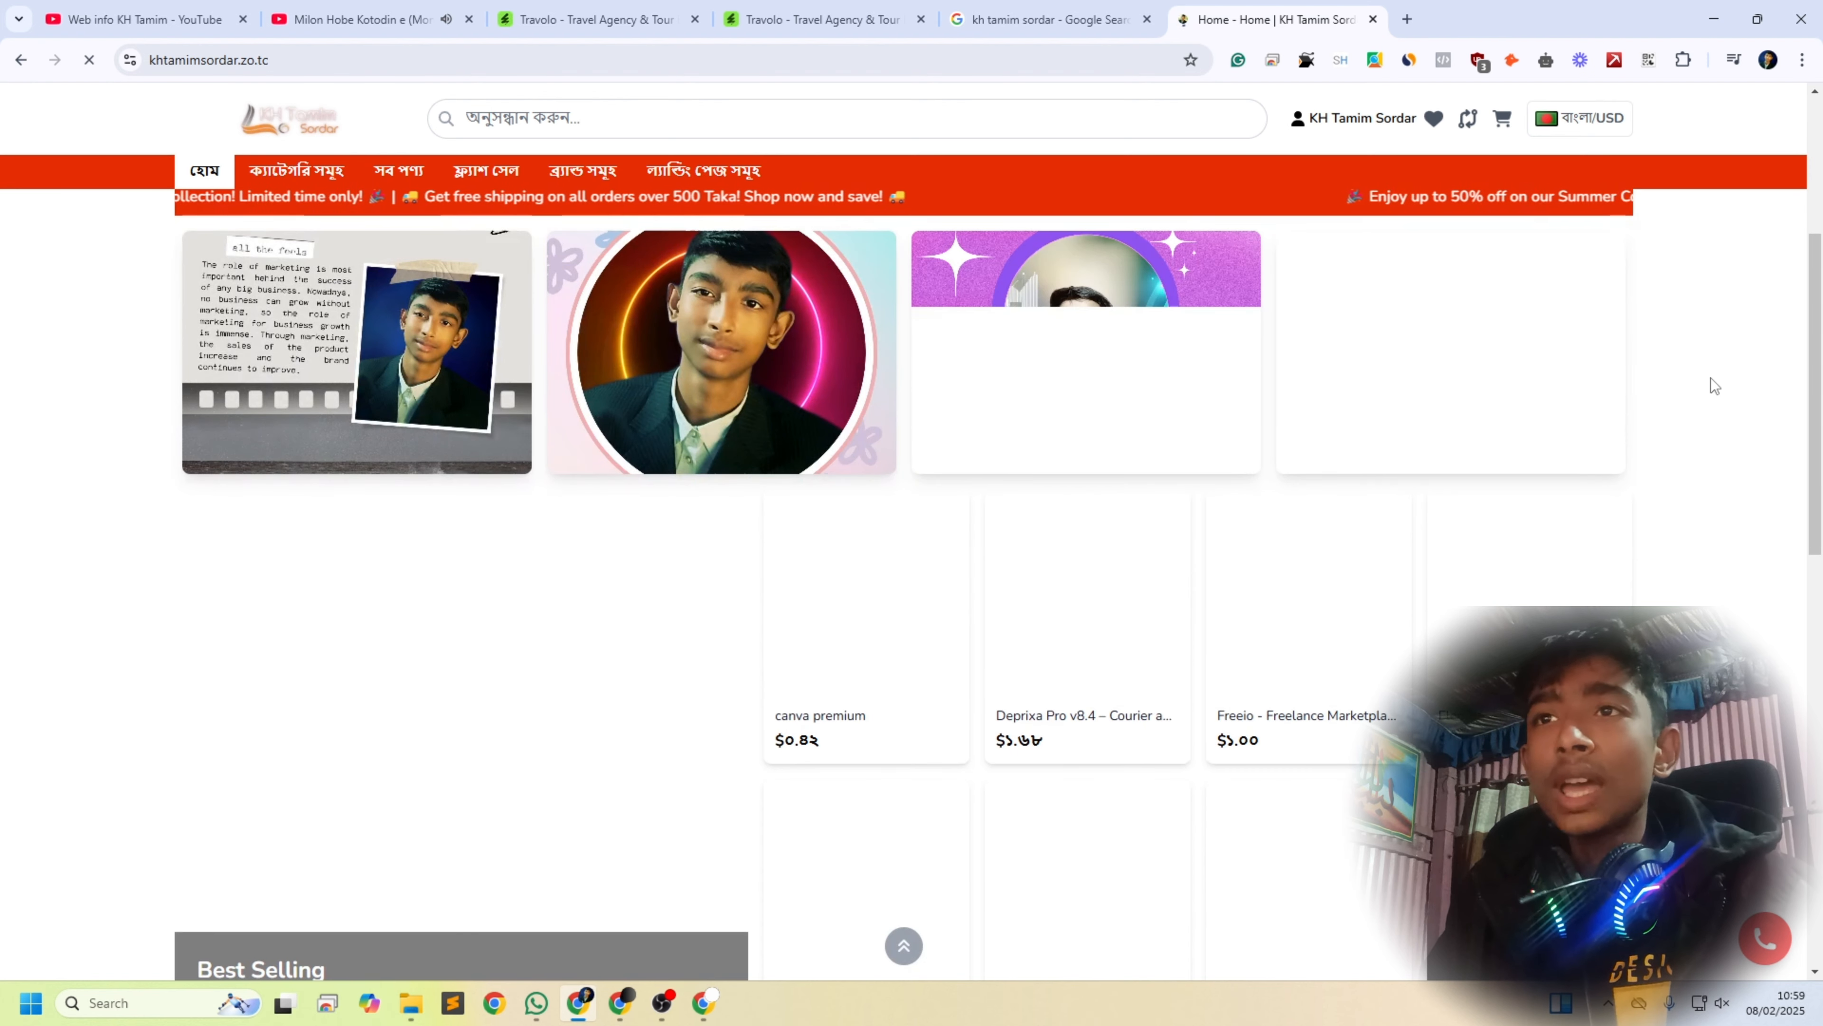
pyautogui.scroll(-5, 1711, 378)
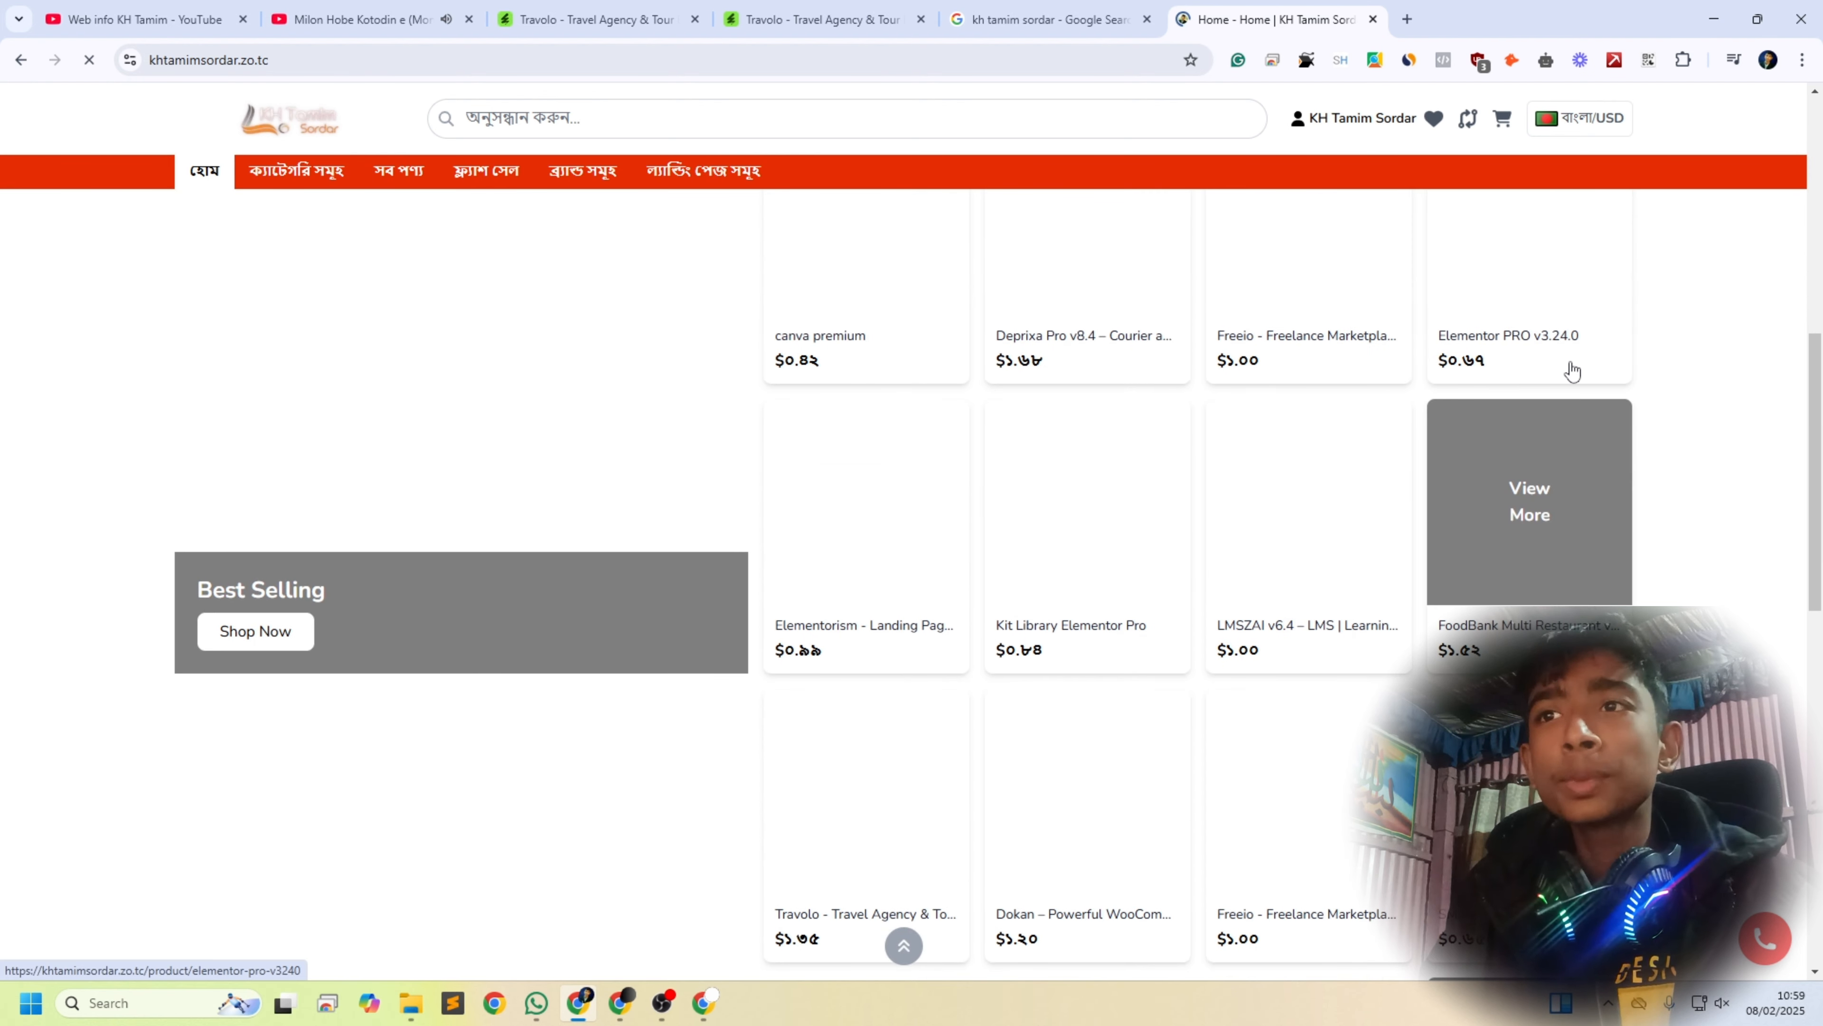
pyautogui.scroll(-3, 1681, 398)
pyautogui.scroll(13, 1681, 397)
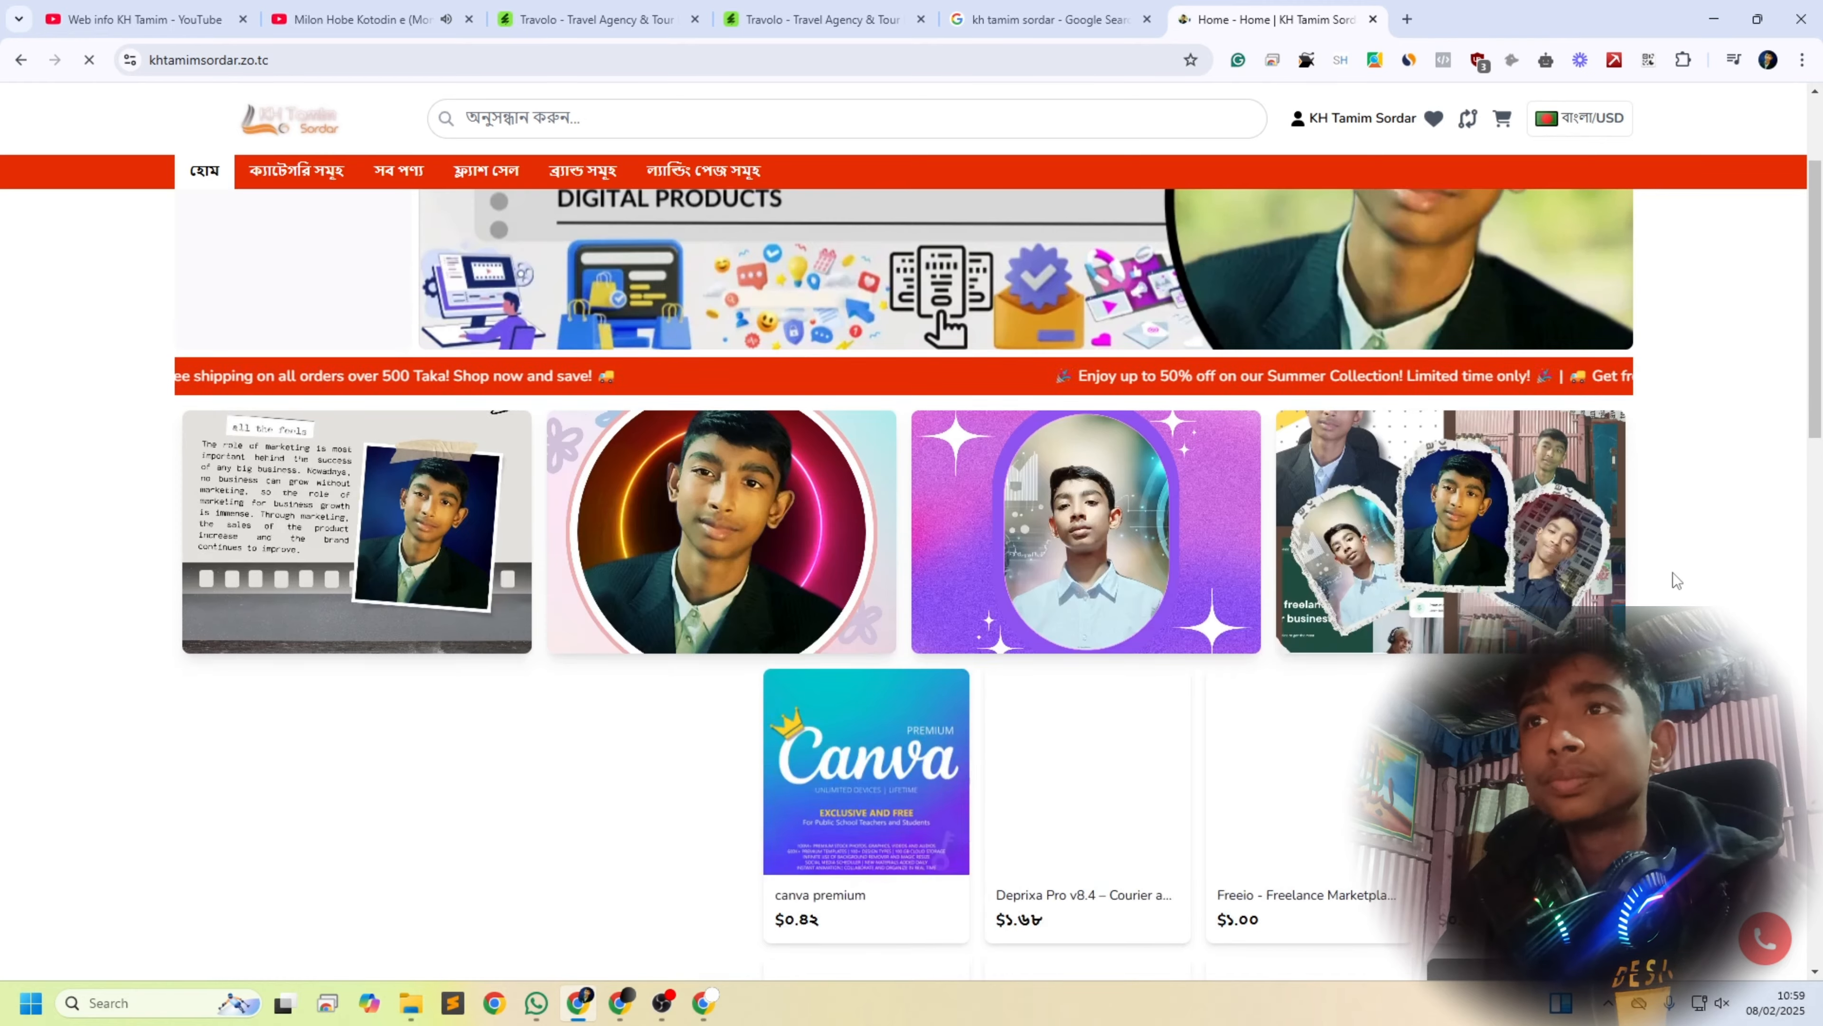
pyautogui.scroll(-16, 1689, 566)
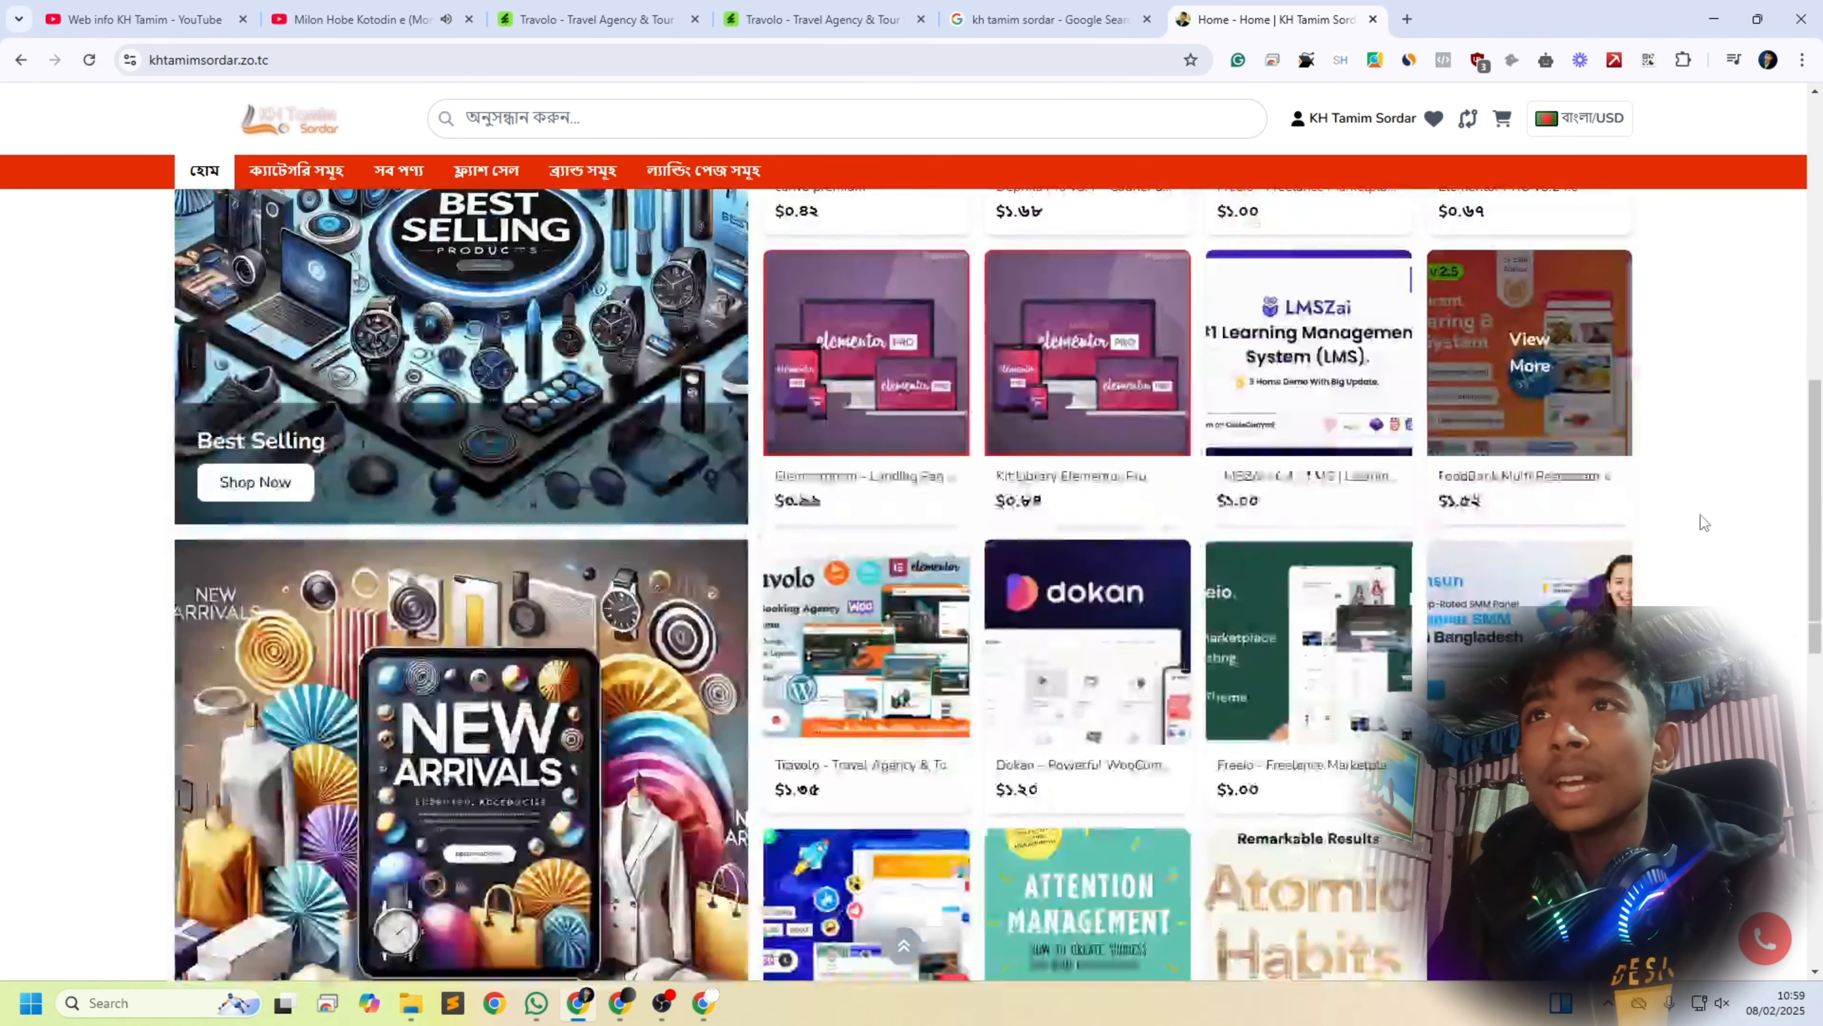
pyautogui.scroll(8, 1707, 509)
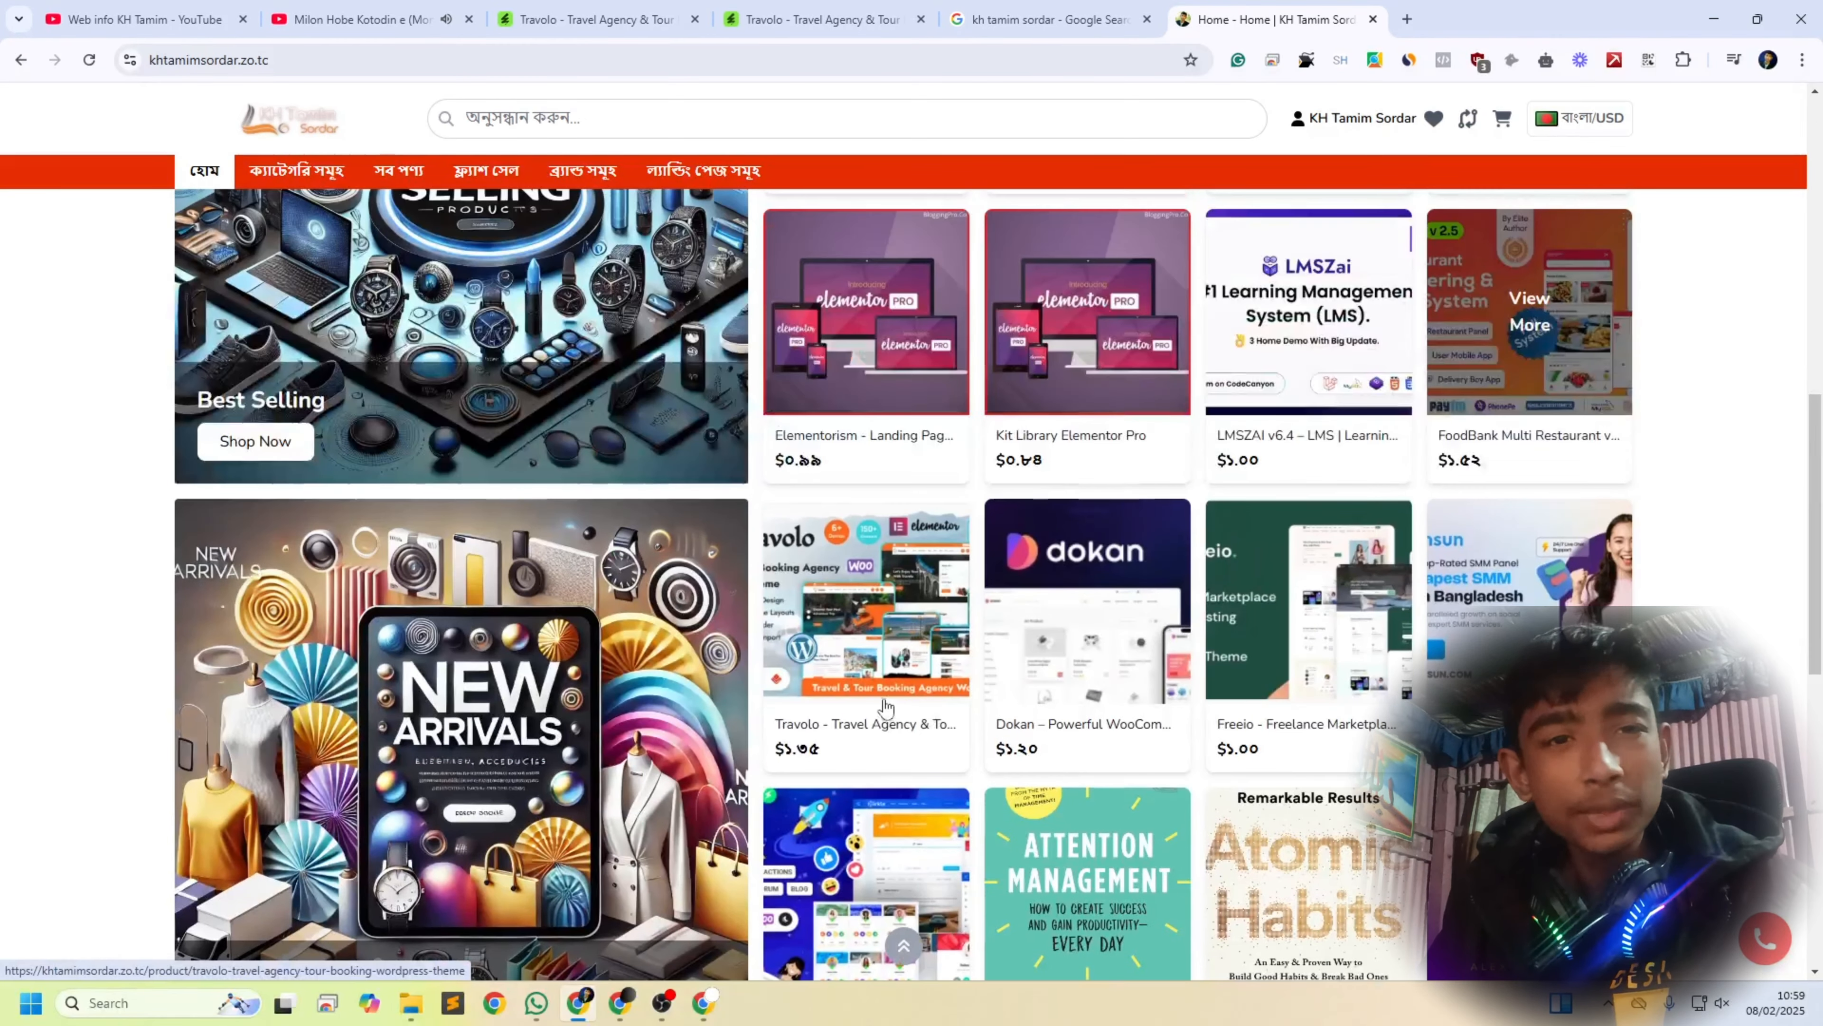
pyautogui.click(872, 724)
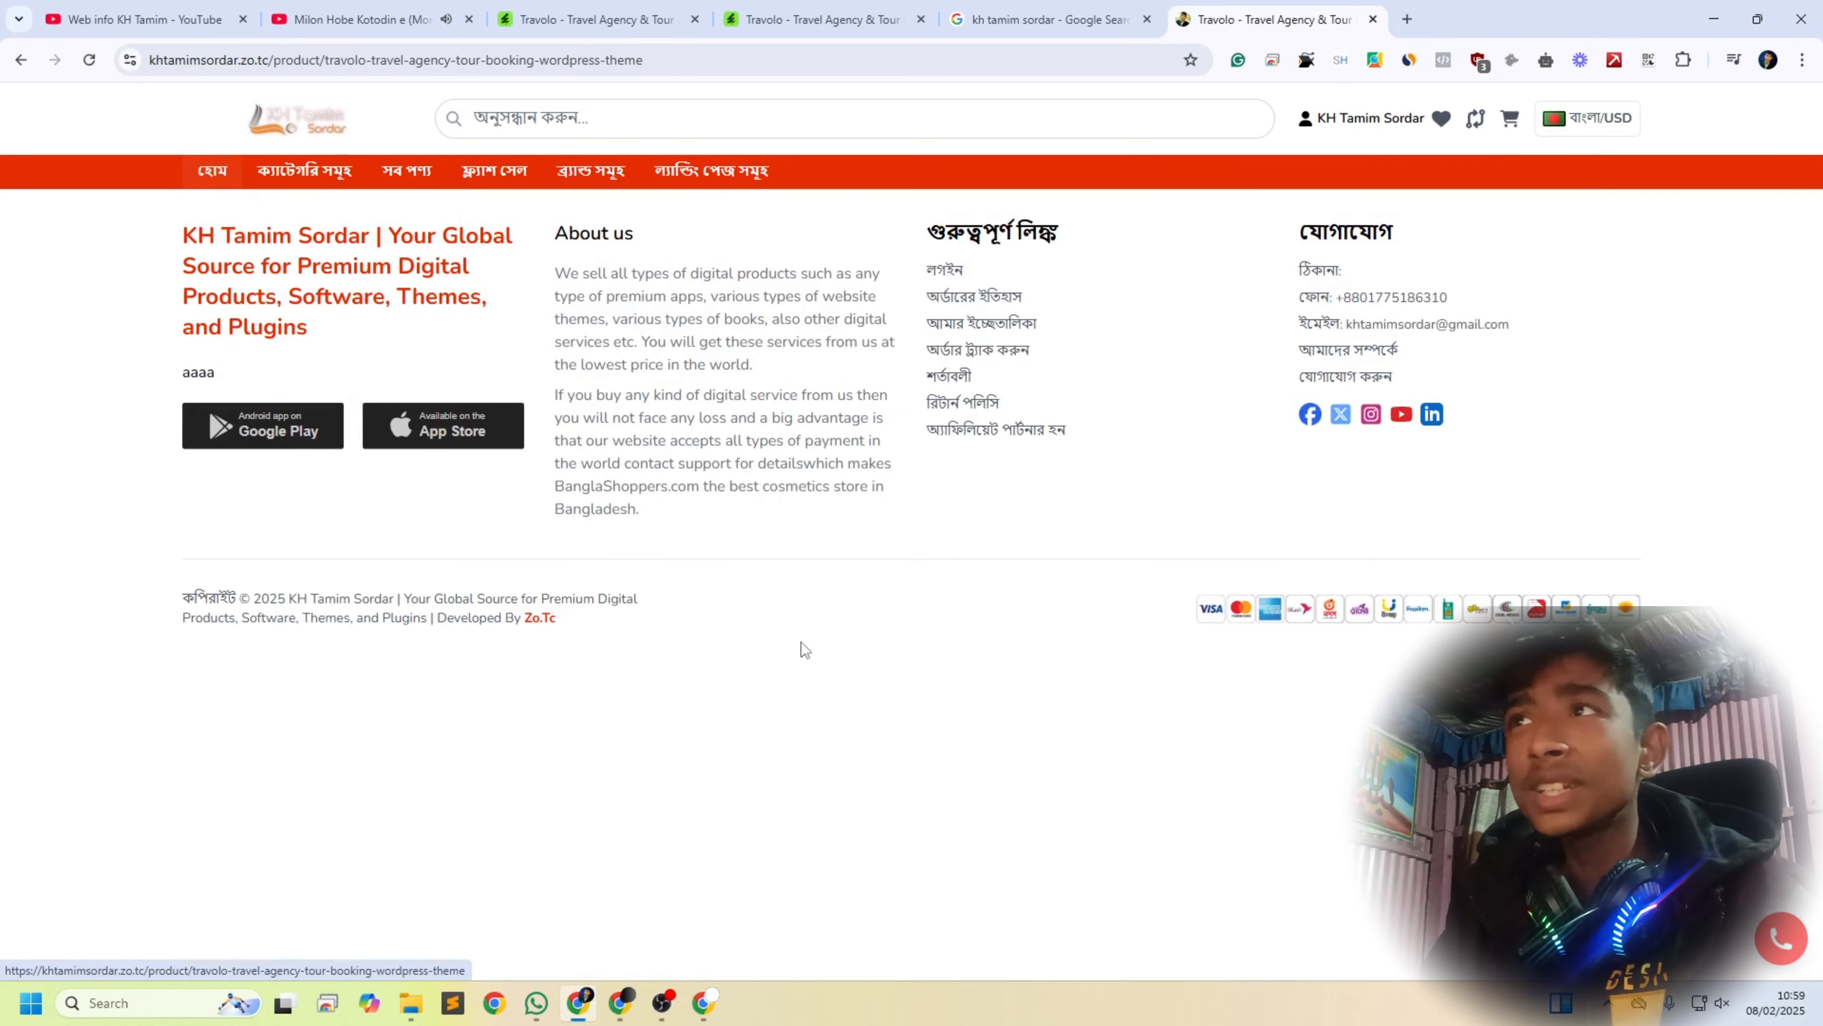
# Step: Switch the store's currency to BDT and compare the Travolo theme's price with its ThemeForest listing
pyautogui.click(1577, 134)
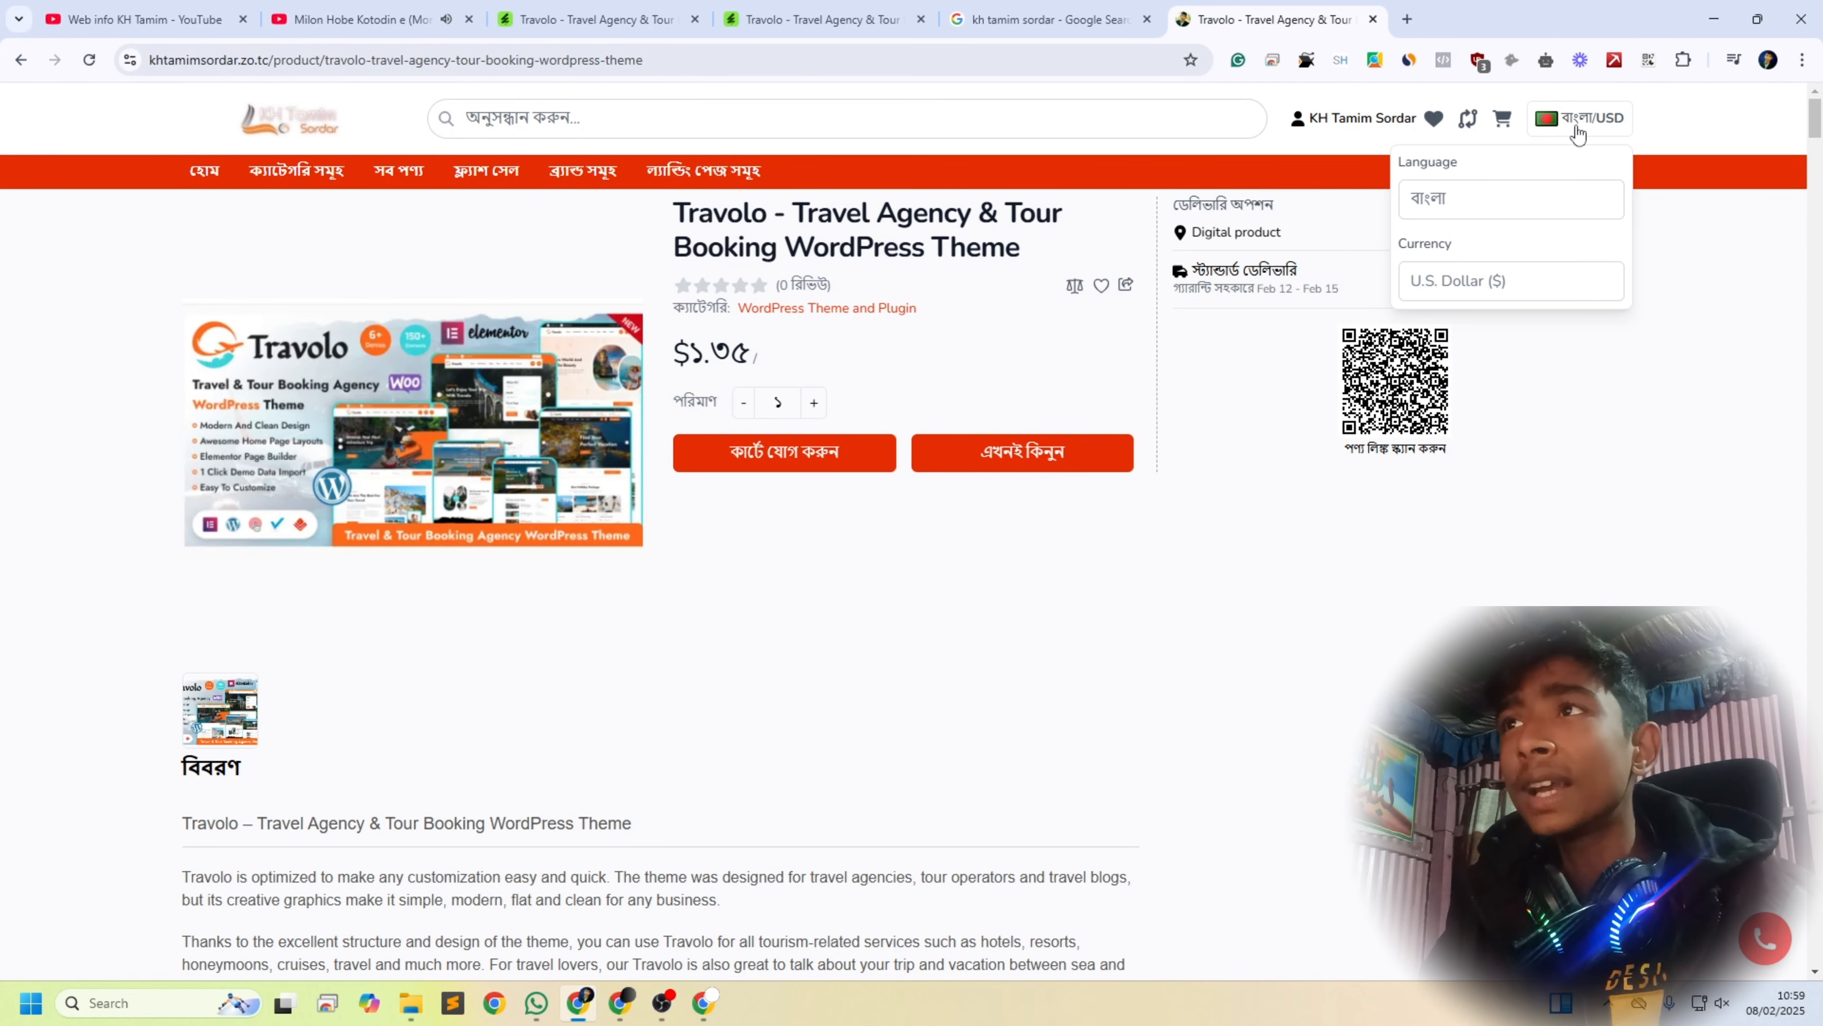
pyautogui.click(1490, 280)
pyautogui.click(1436, 358)
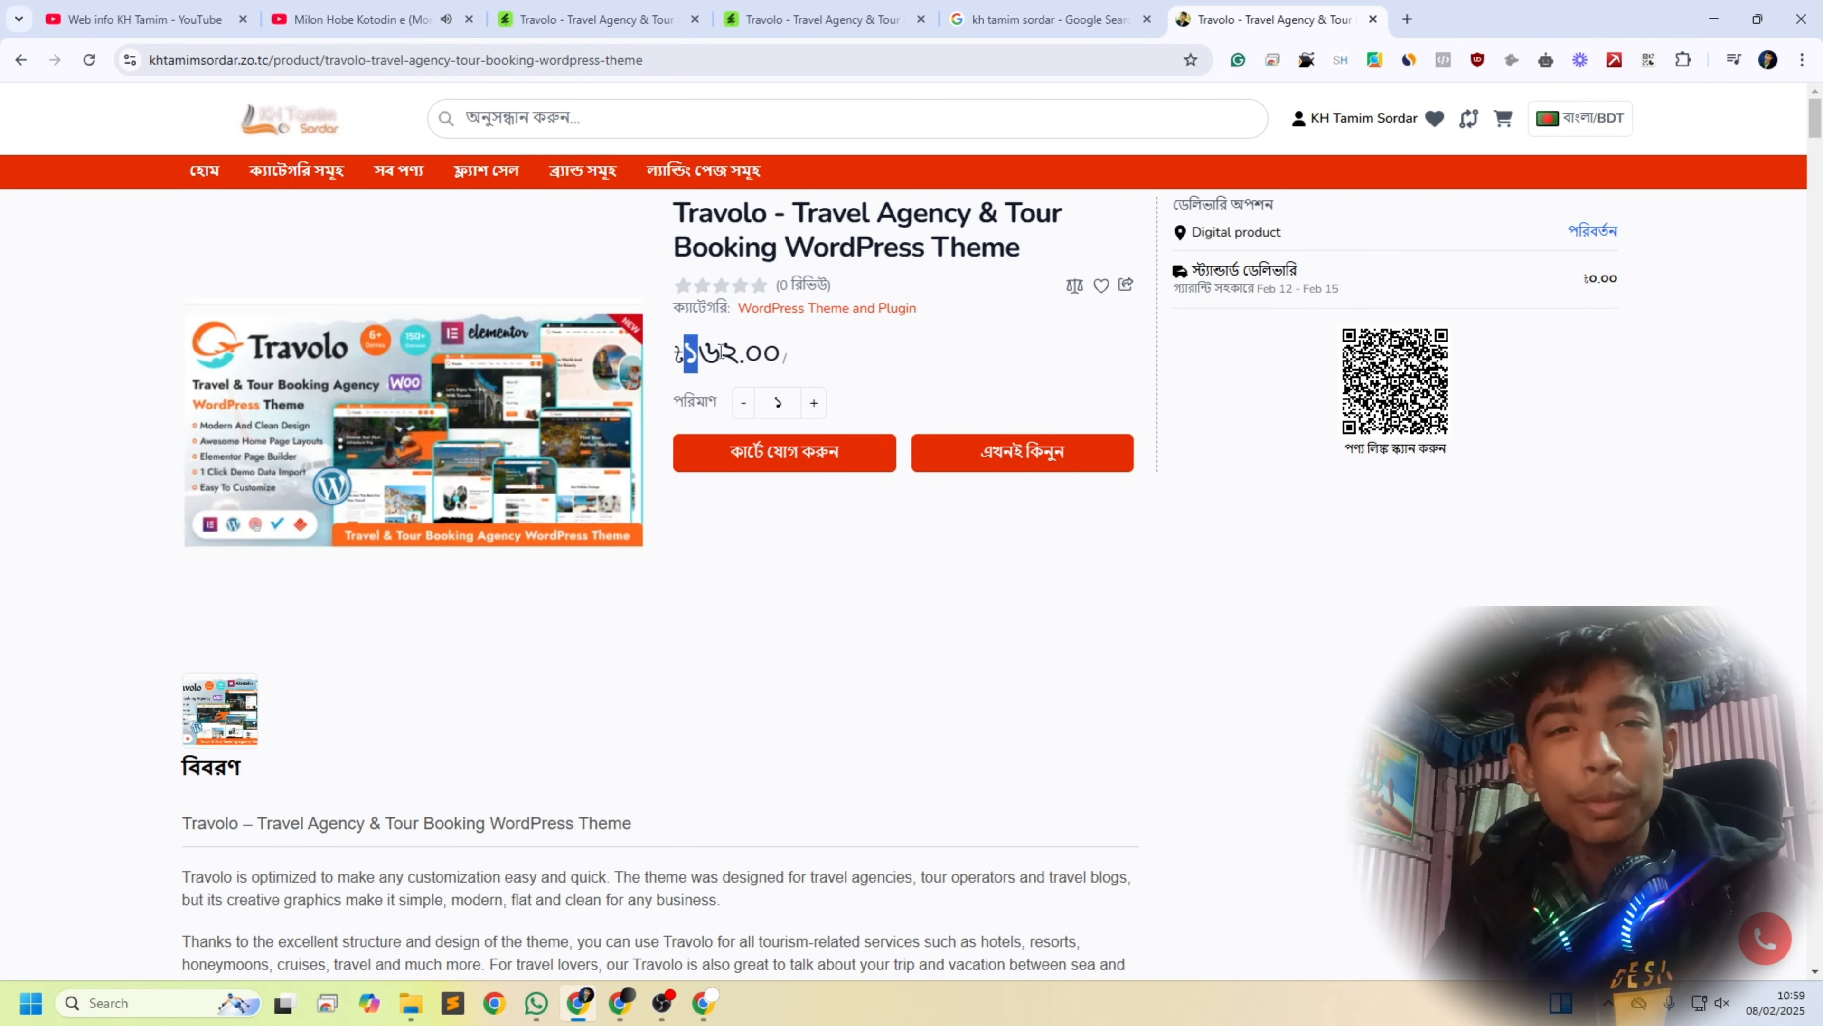
pyautogui.moveTo(686, 352); pyautogui.dragTo(790, 372)
pyautogui.click(779, 19)
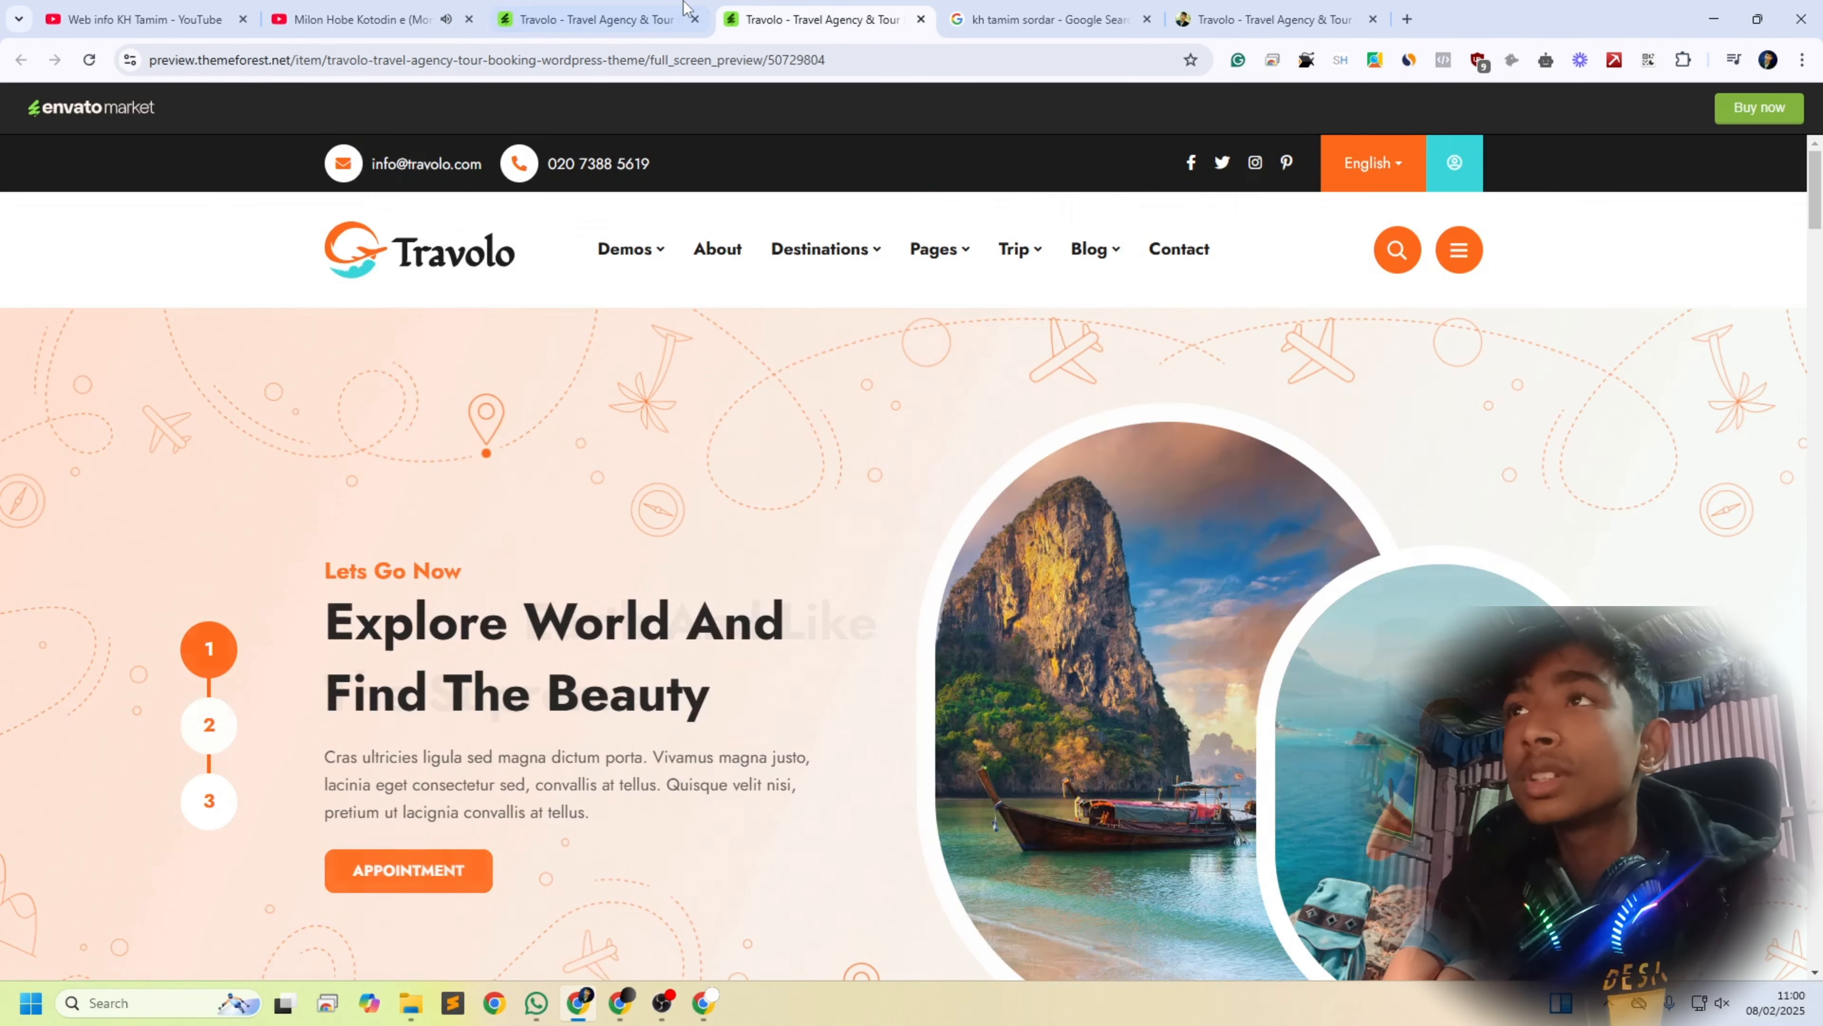
pyautogui.click(610, 18)
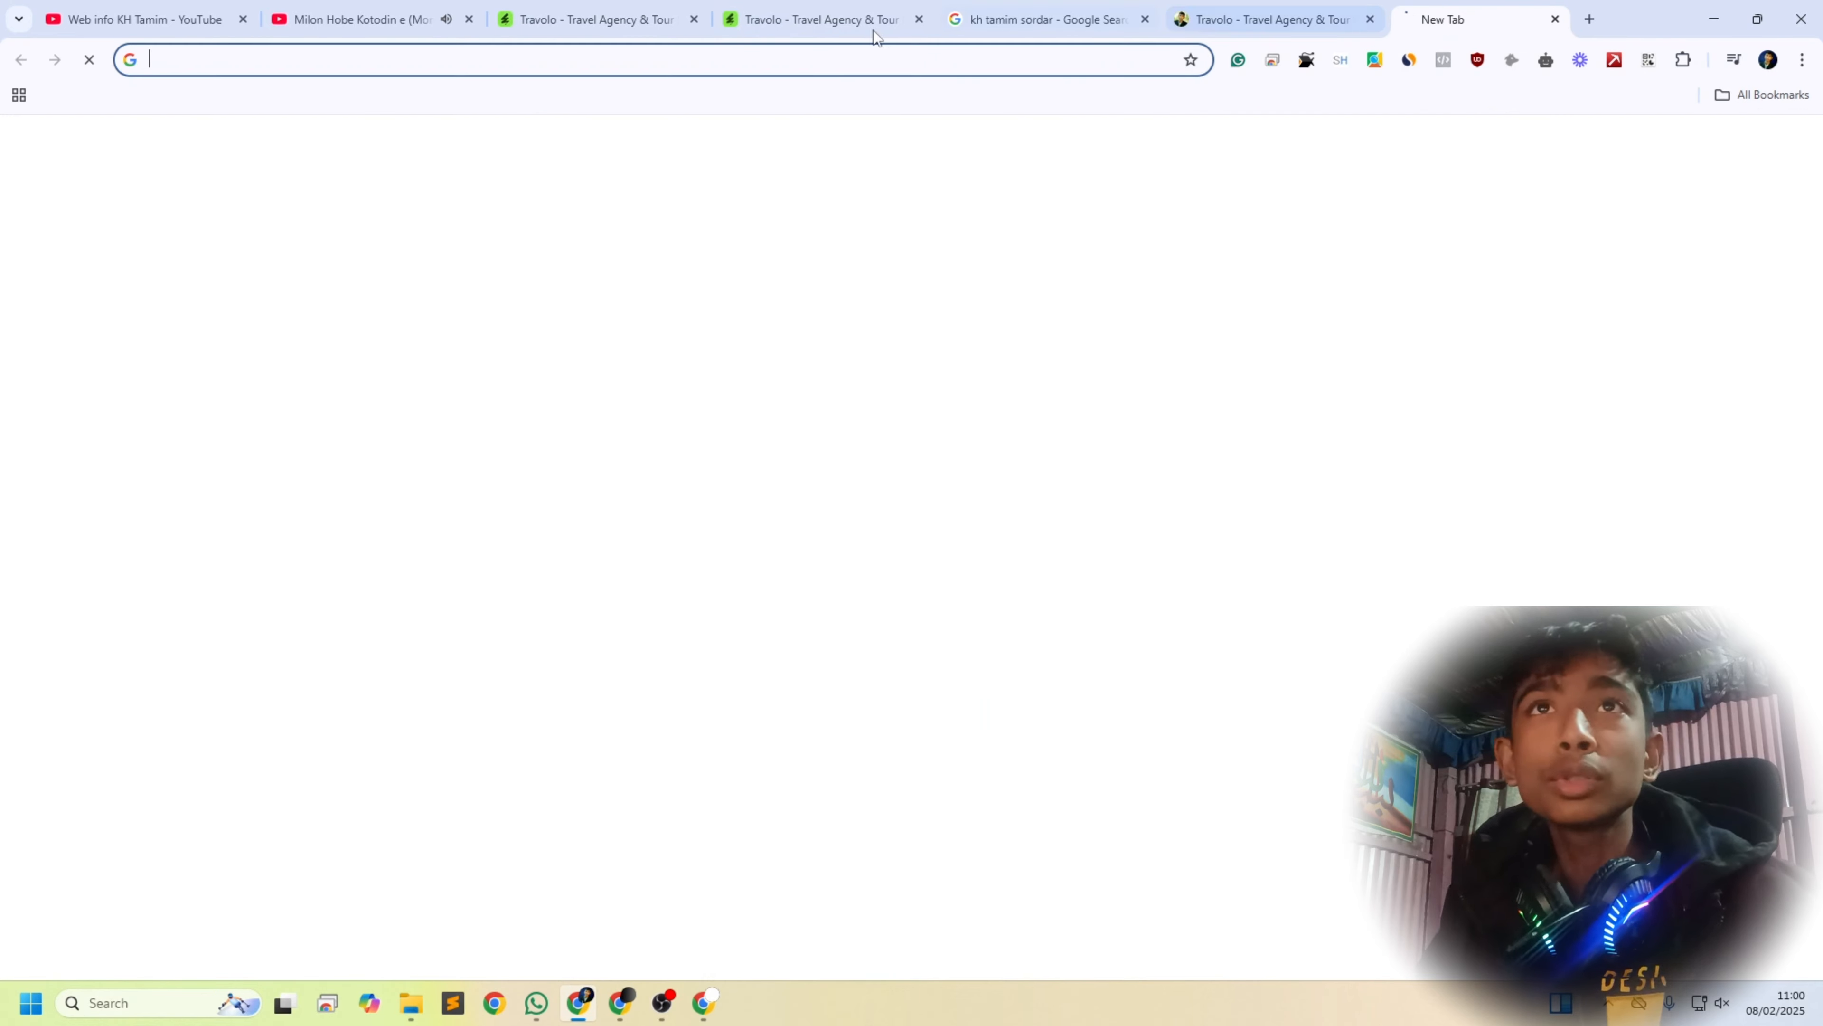
# Step: Search Google for "usd to bdt" in a new tab and convert 49 United States Dollars to Bangladeshi Taka
pyautogui.hotkey('ctrl', 't')
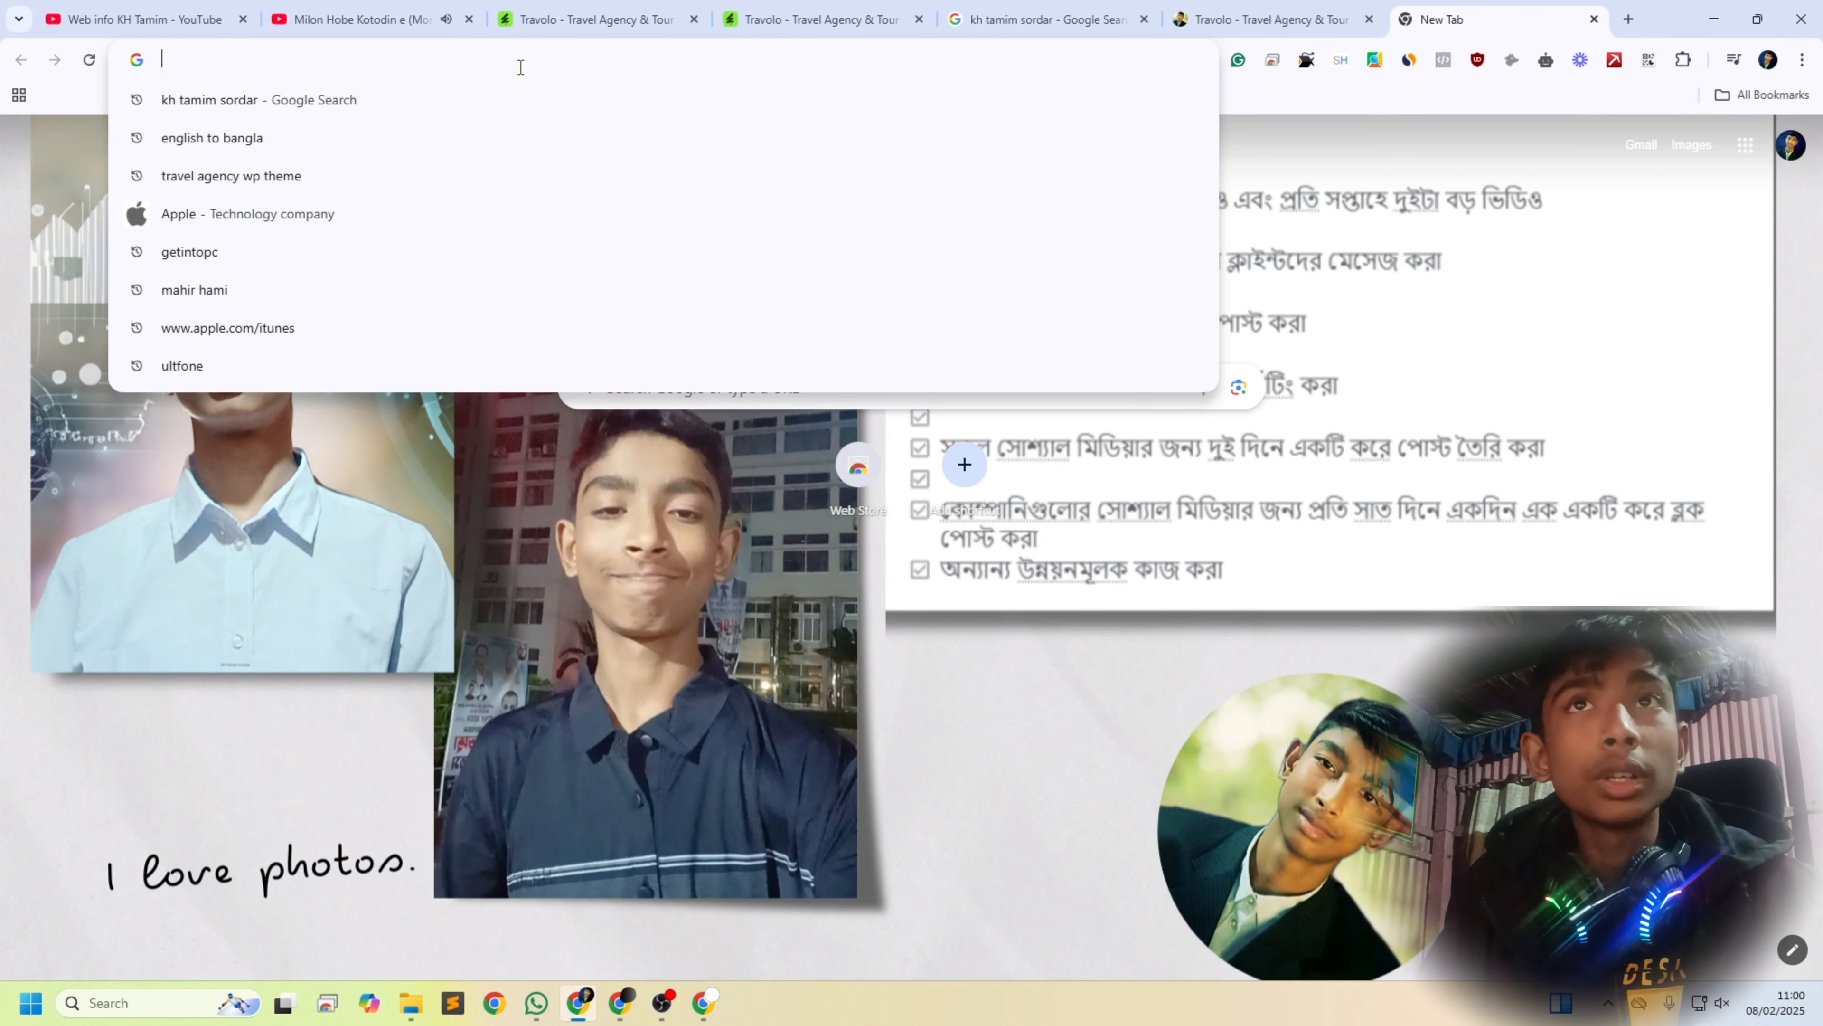
pyautogui.write('i')
pyautogui.press('BackSpace')
pyautogui.press('BackSpace')
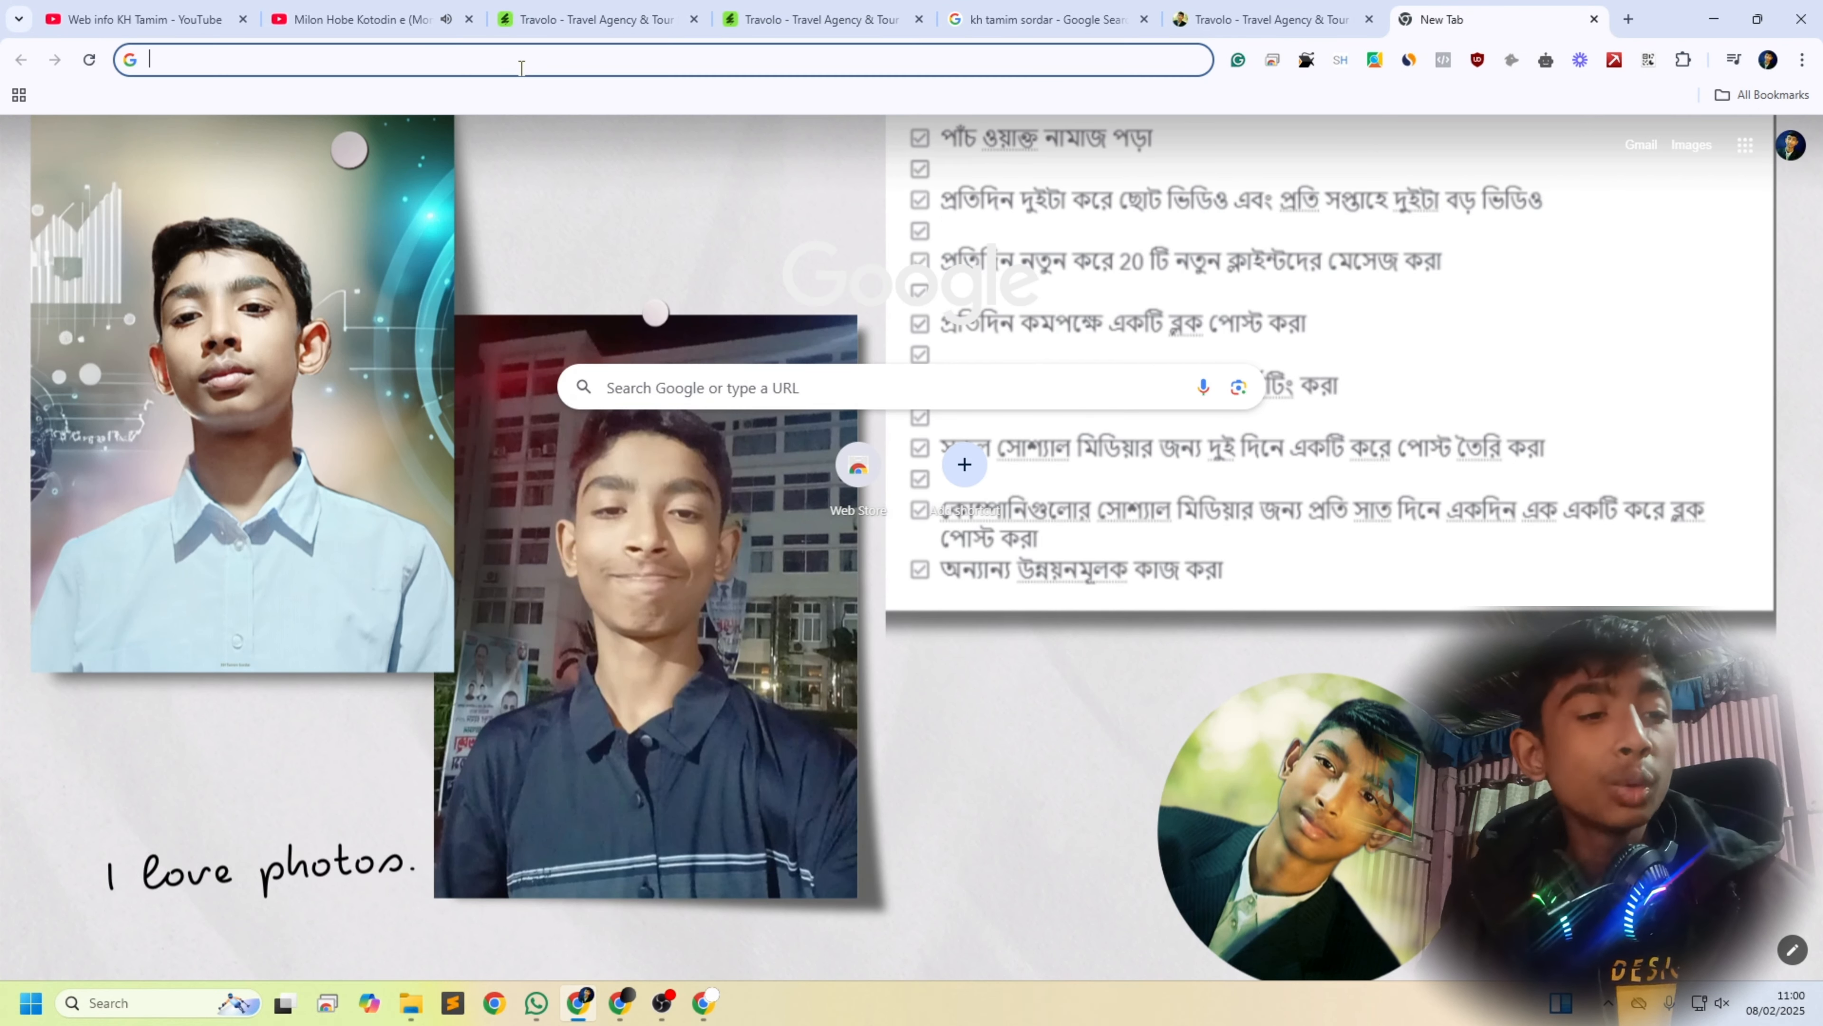
pyautogui.write('usd')
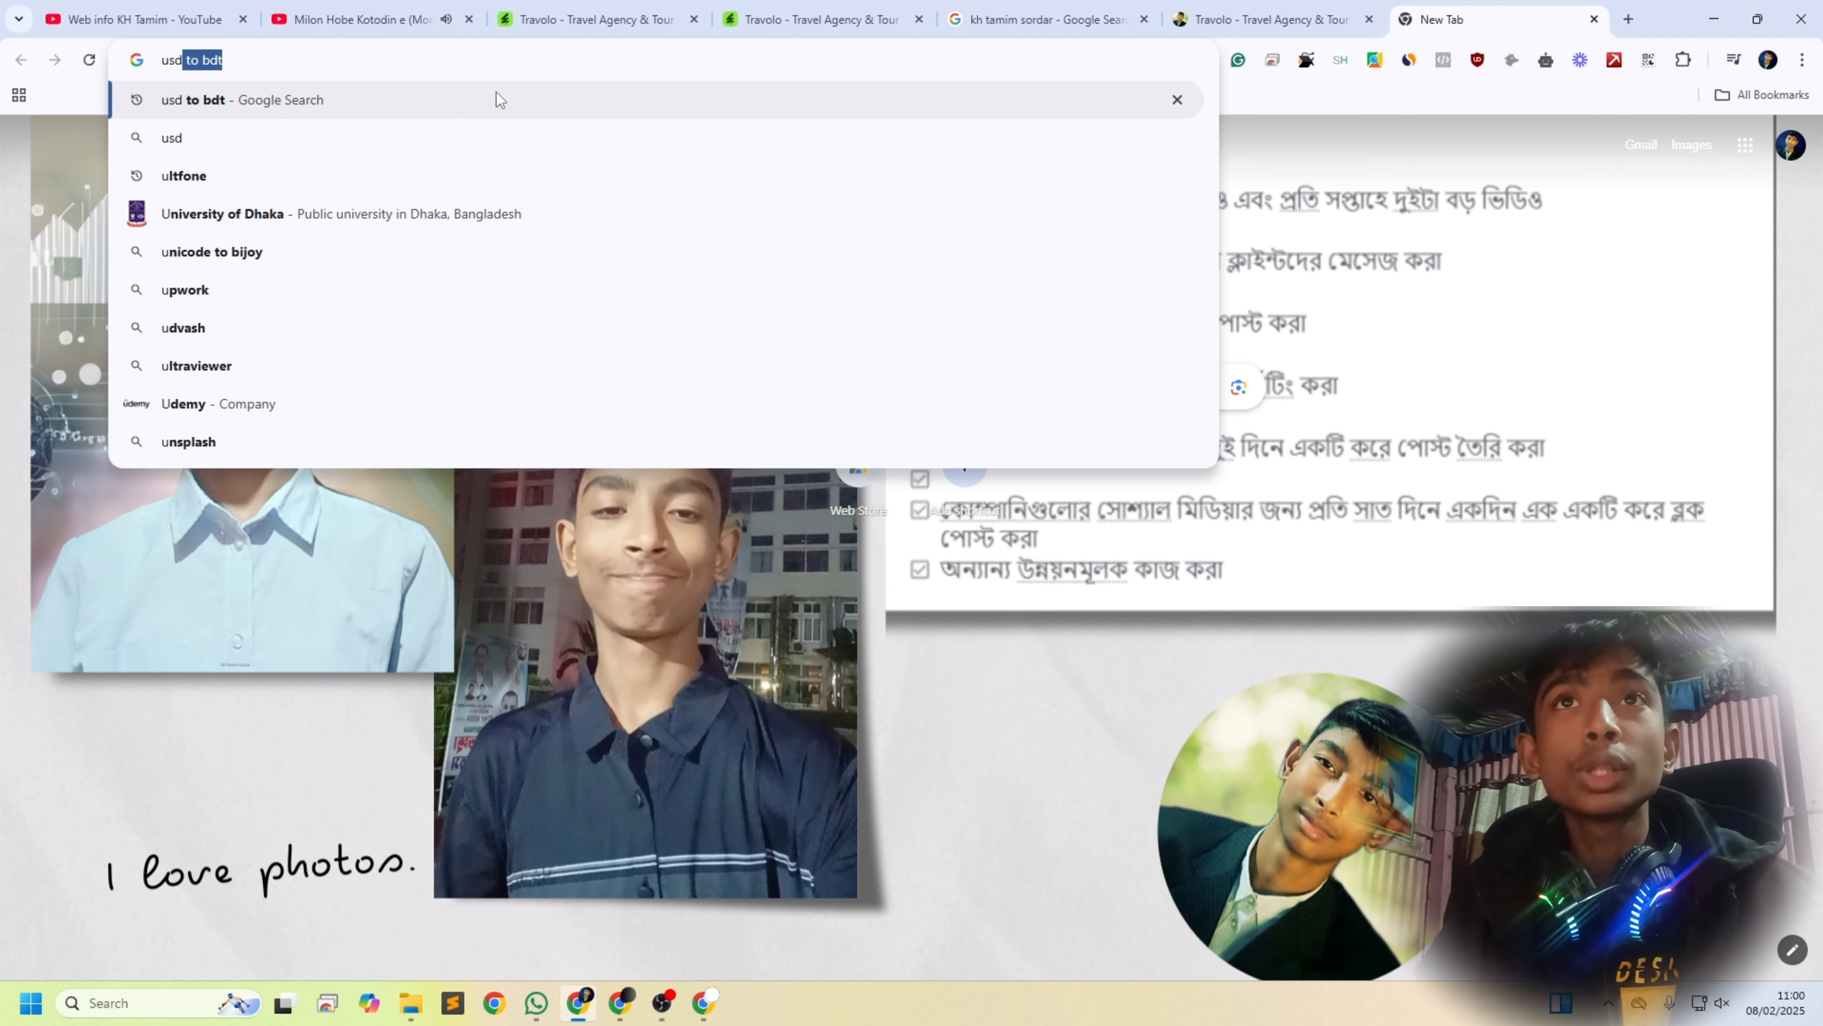
pyautogui.press('Return')
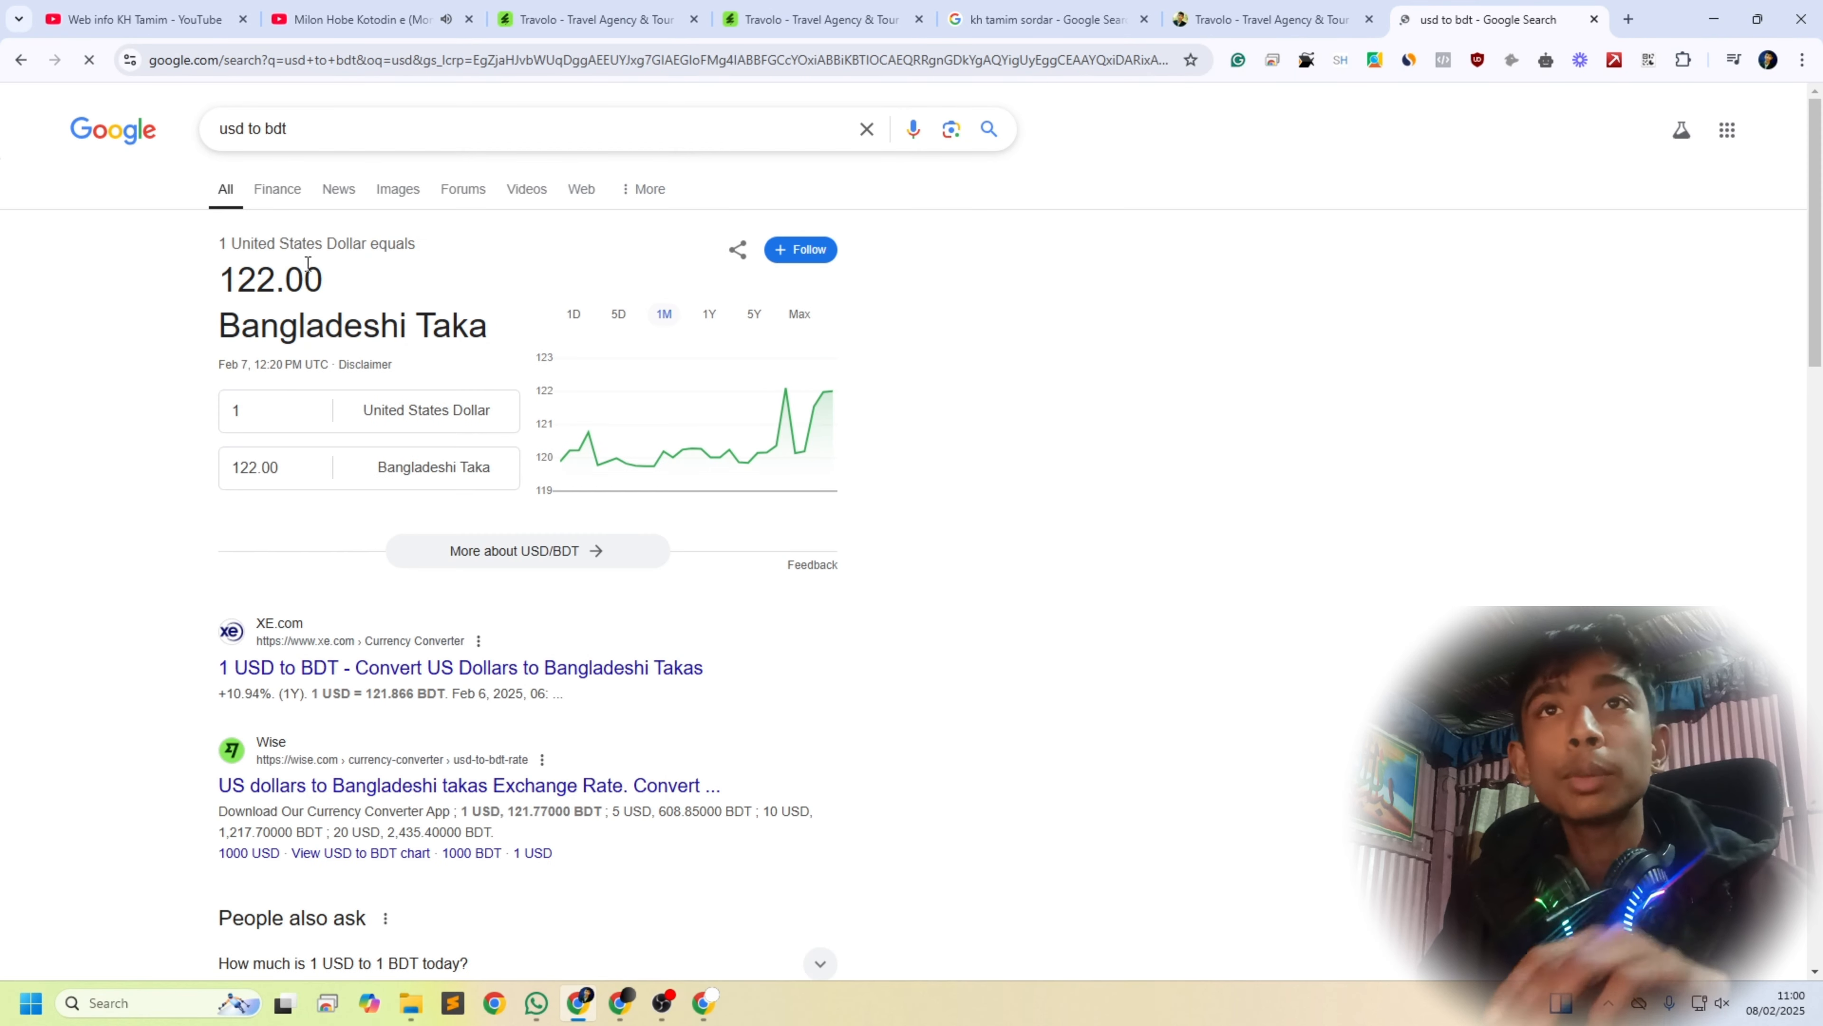
pyautogui.click(267, 420)
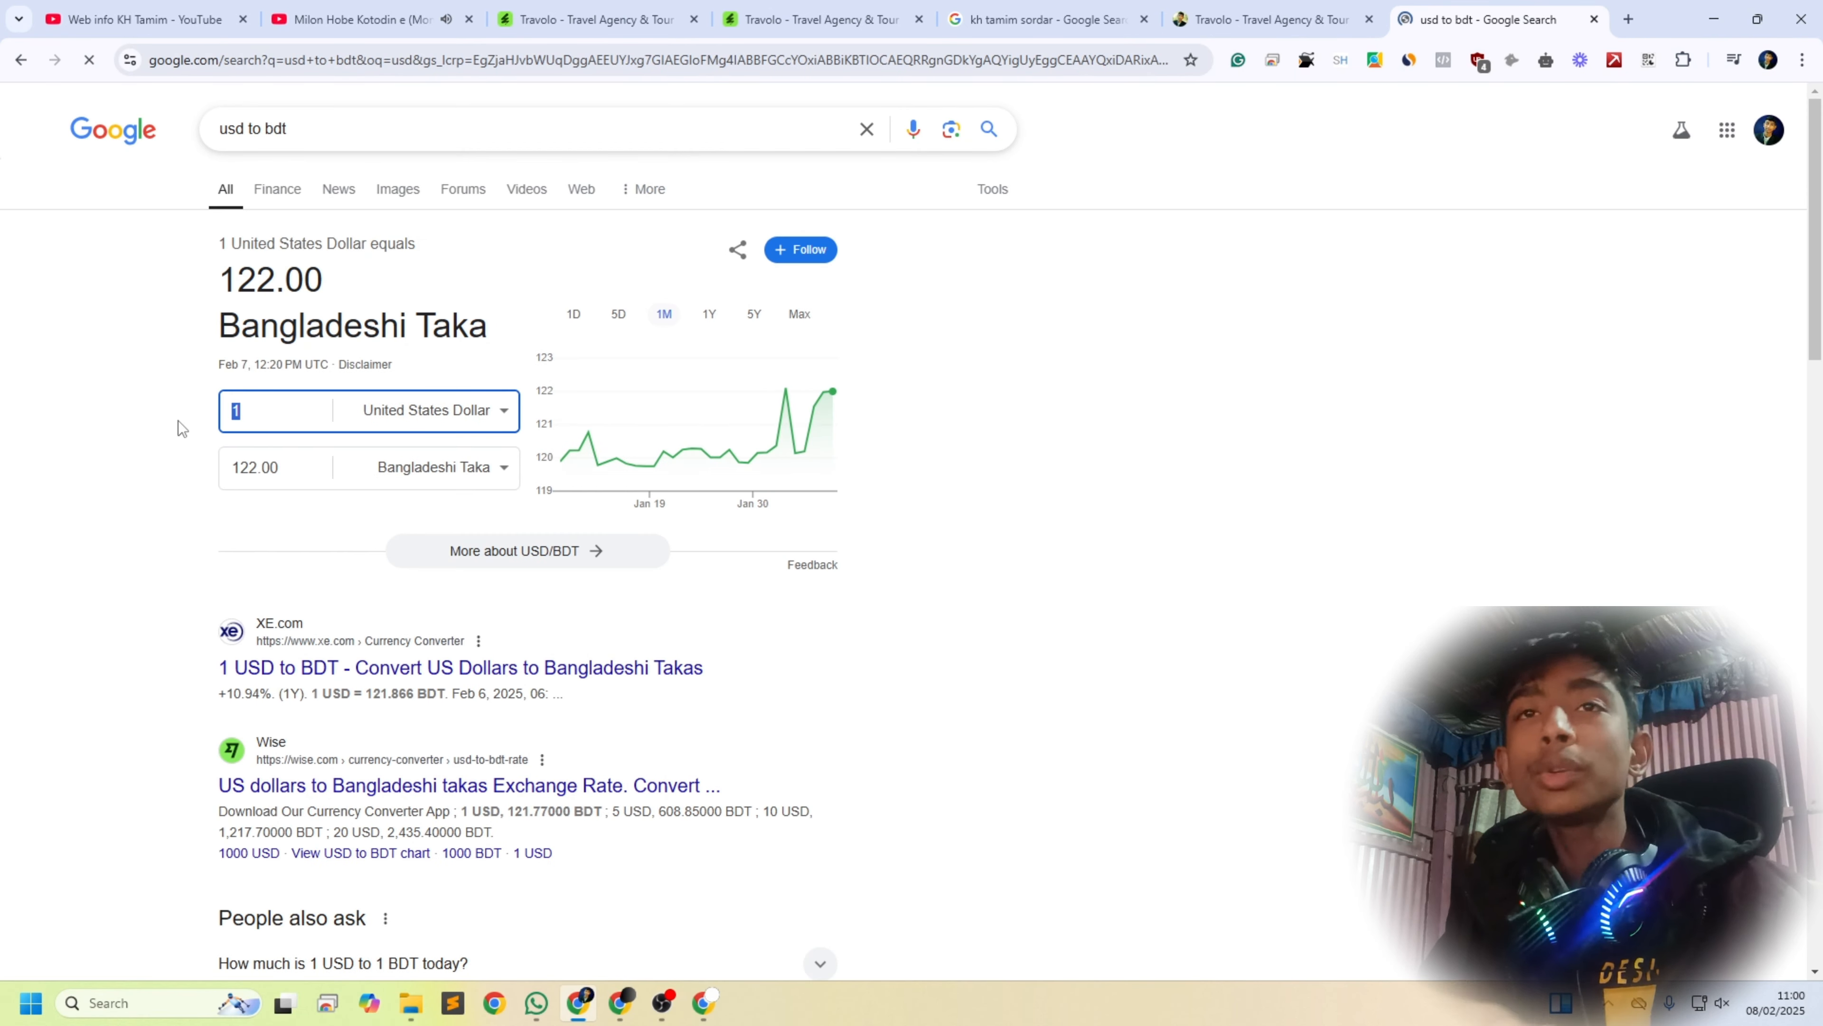
pyautogui.write('49')
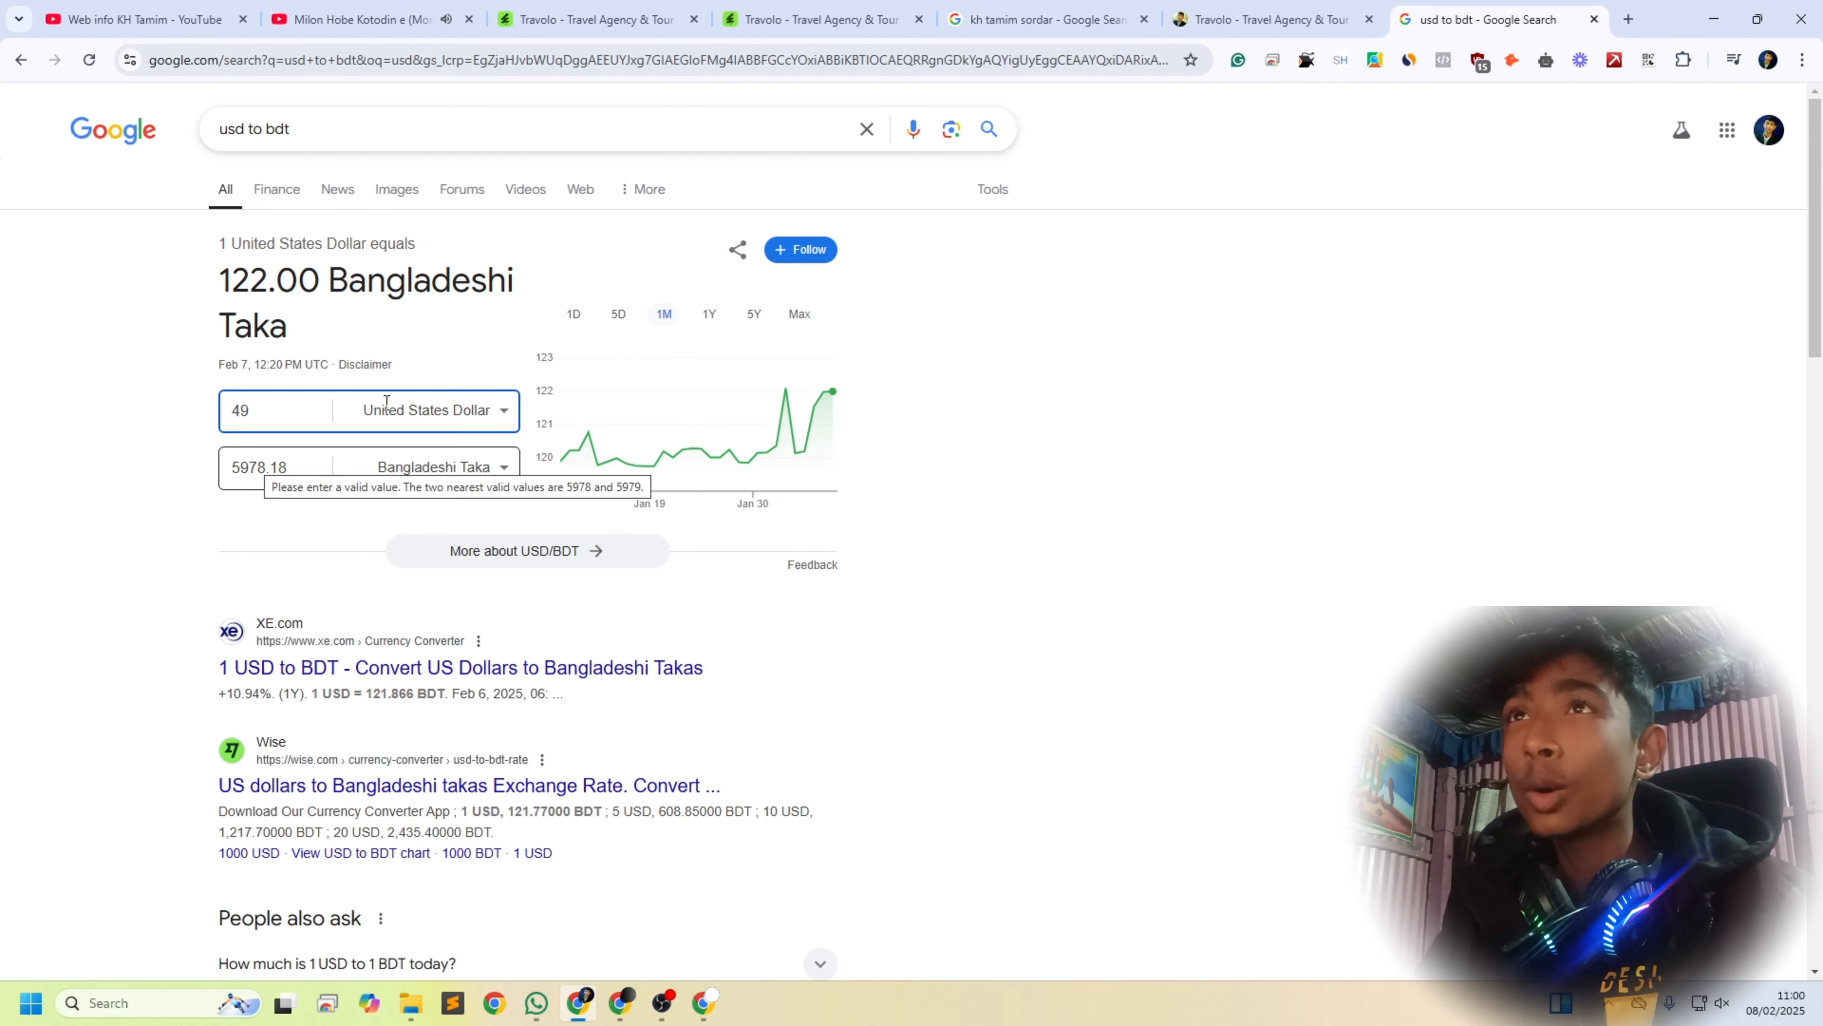
# Step: Revisit the Travolo theme's ThemeForest preview and store product page, ending on the creator's YouTube channel page
pyautogui.click(1048, 20)
pyautogui.click(836, 15)
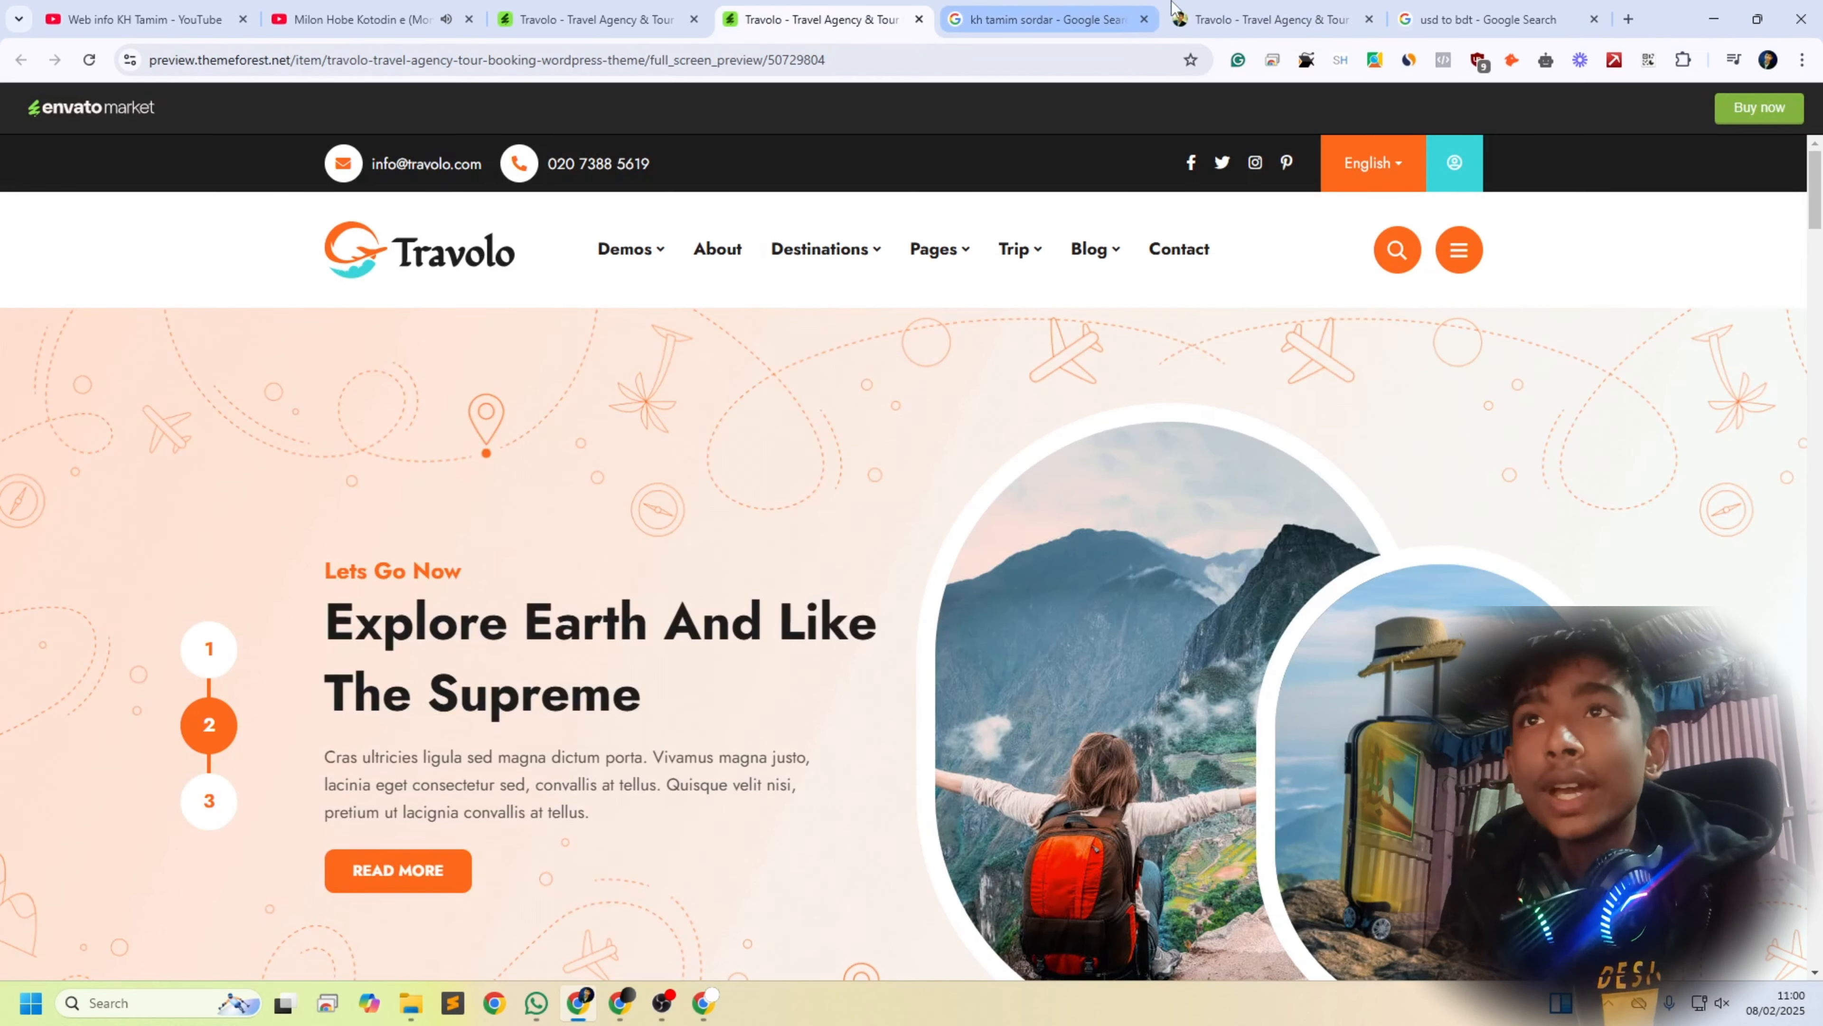
pyautogui.click(1270, 19)
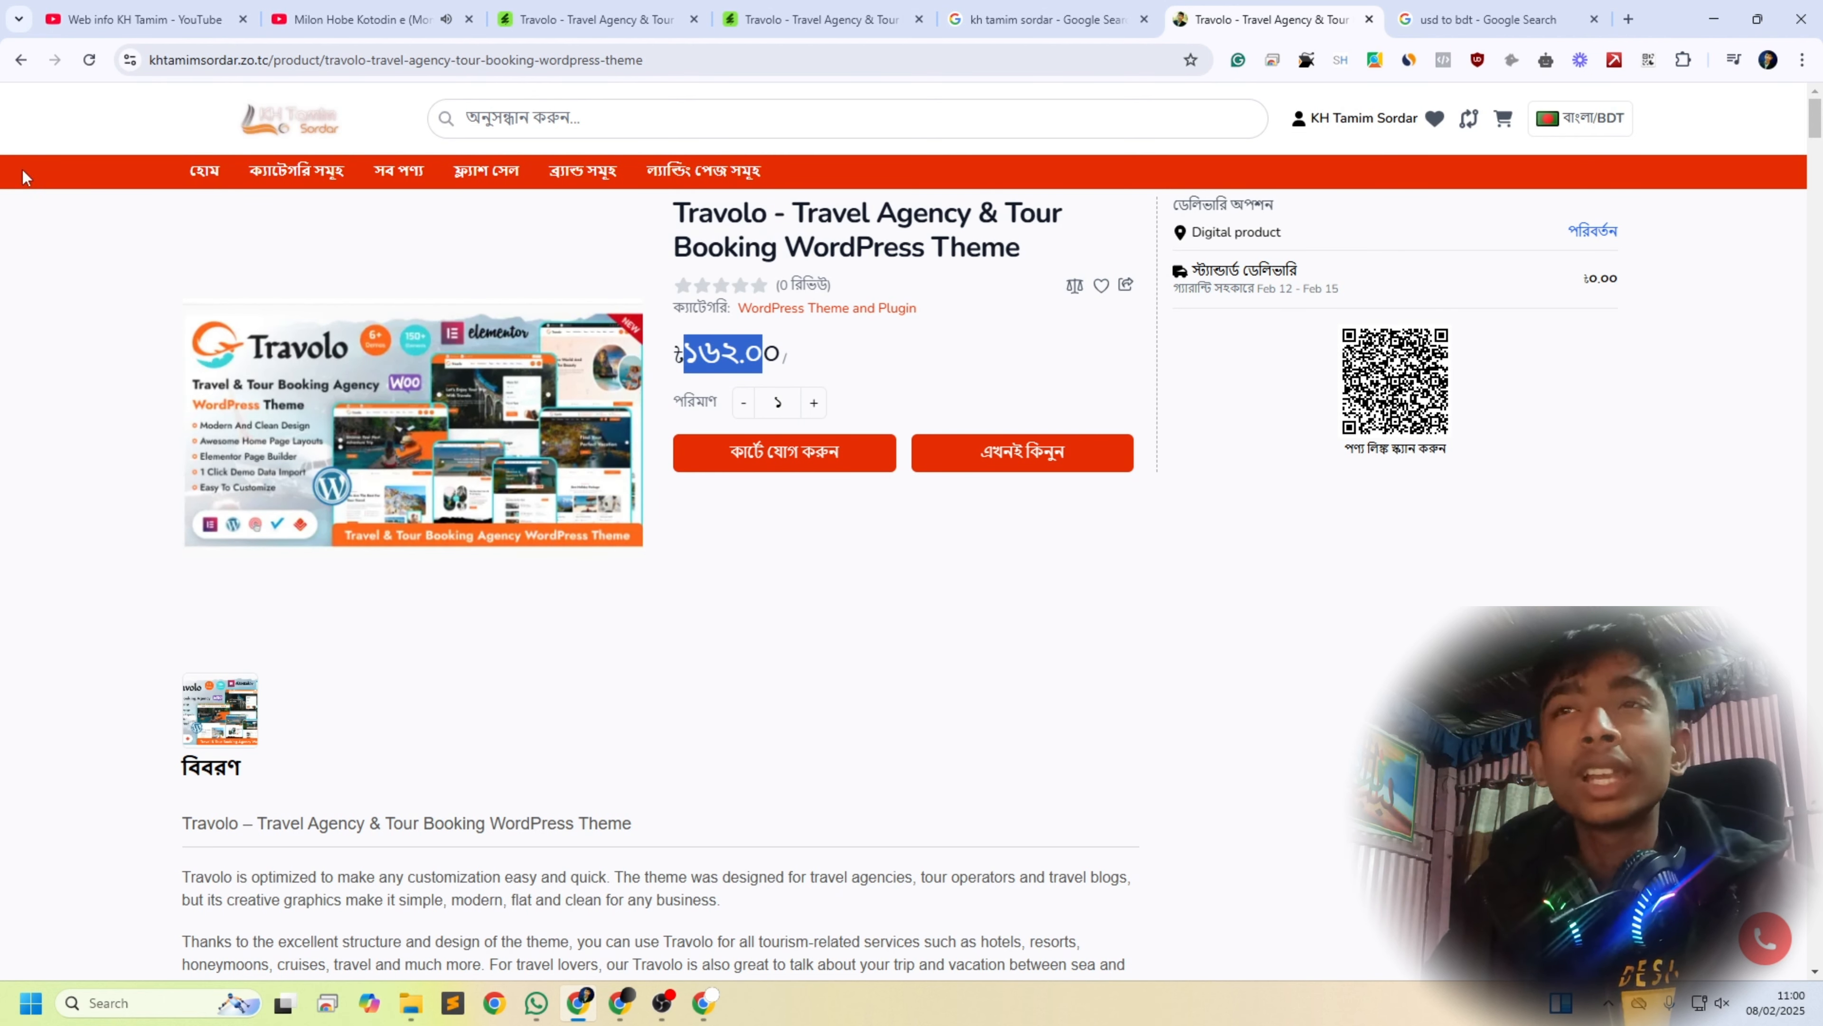
pyautogui.click(140, 20)
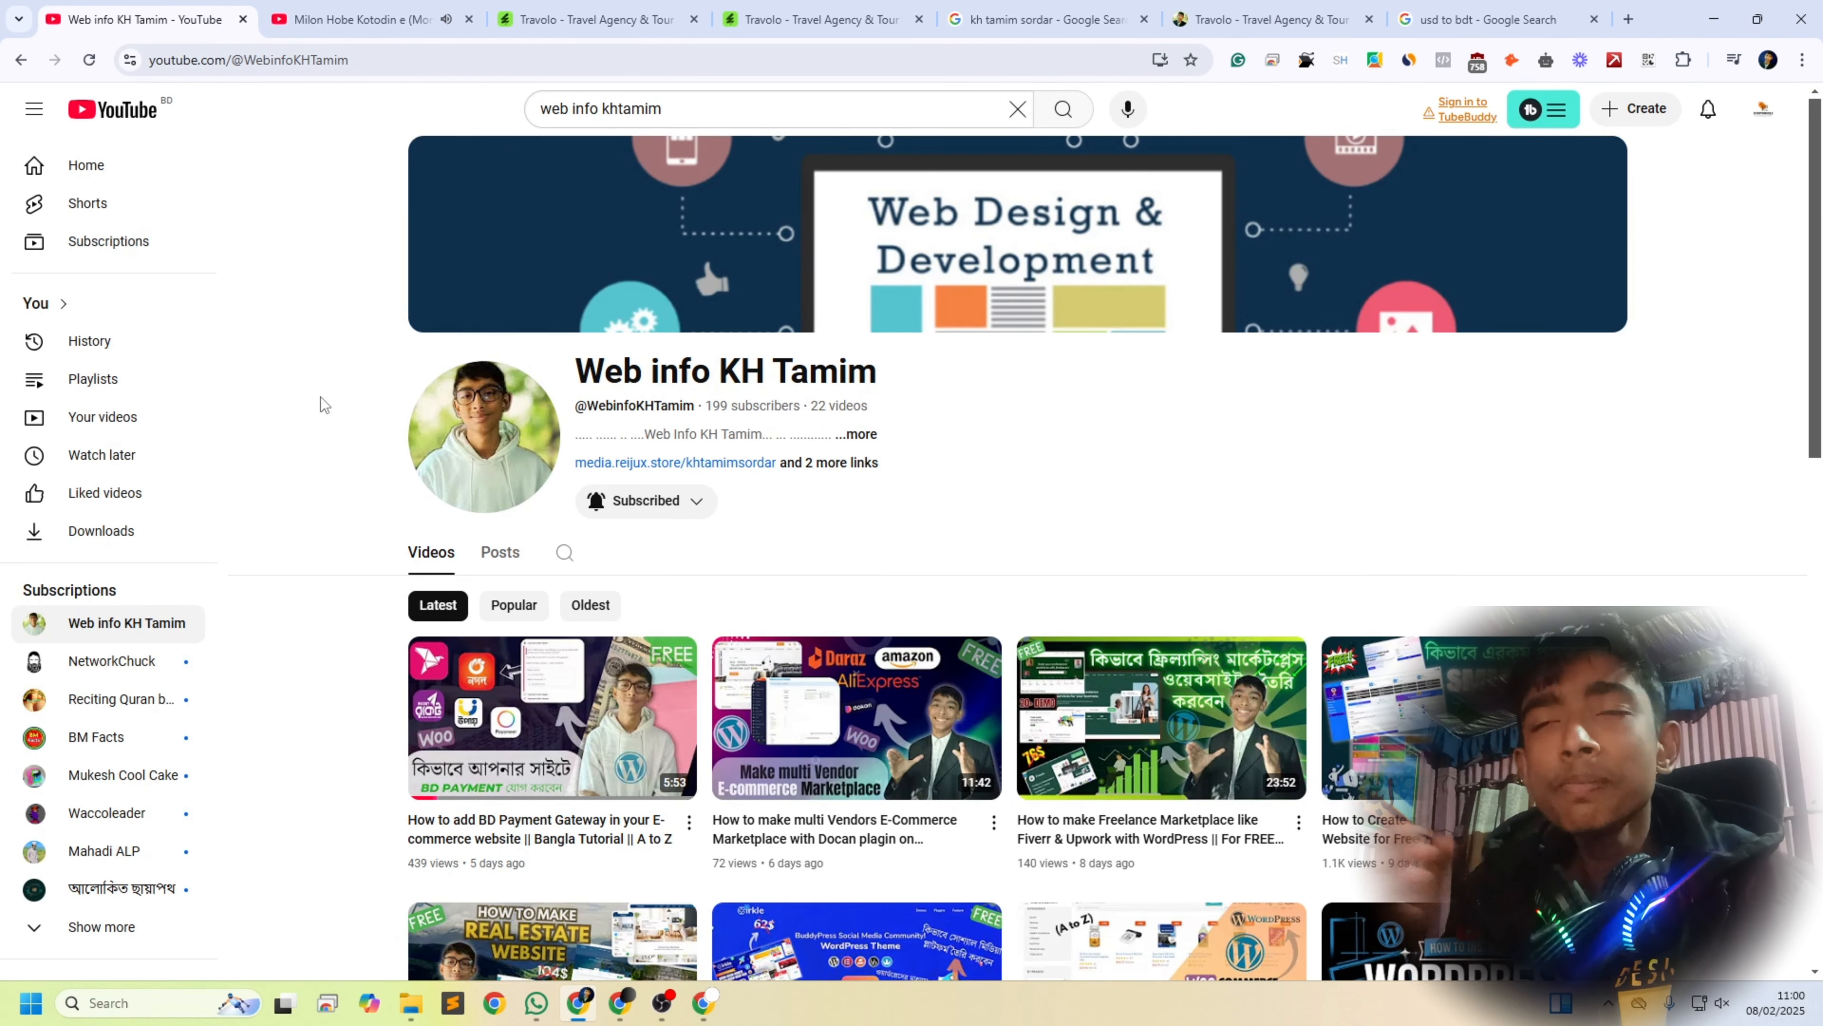